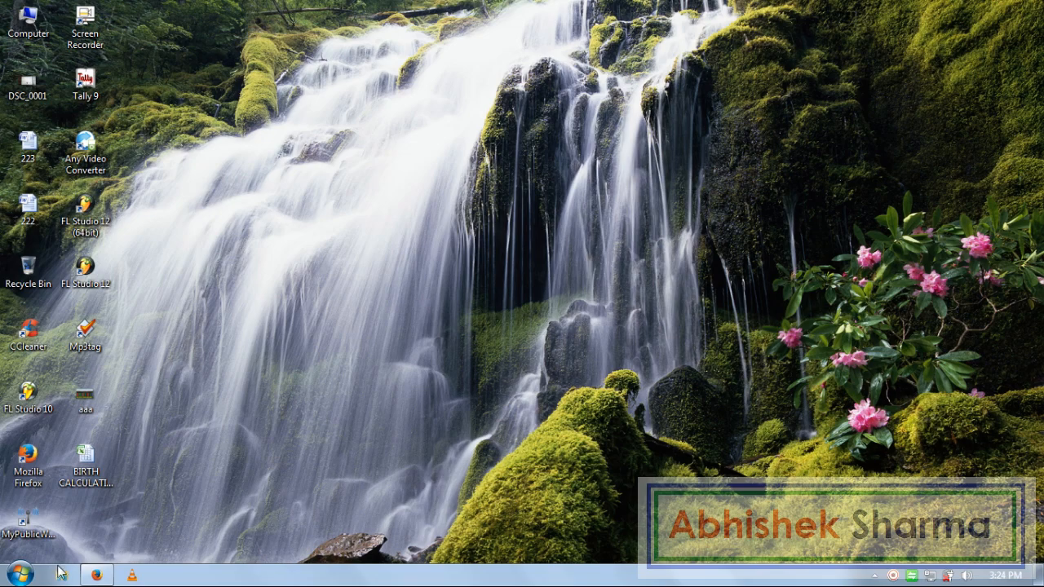
# - Launch Excel 2007 from the Start menu and click into the blank Book1 sheet
pyautogui.click(21, 575)
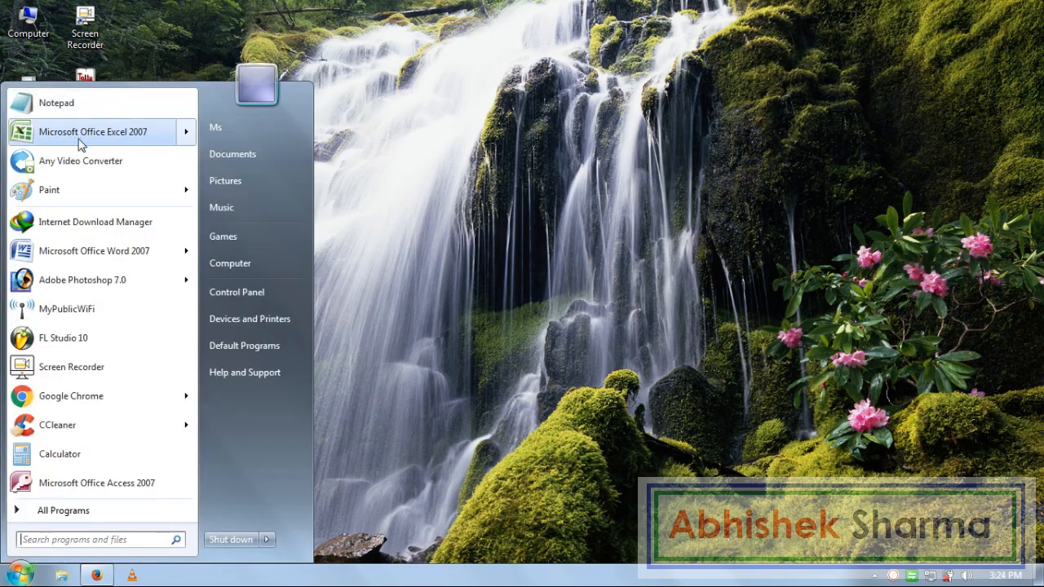
pyautogui.click(137, 133)
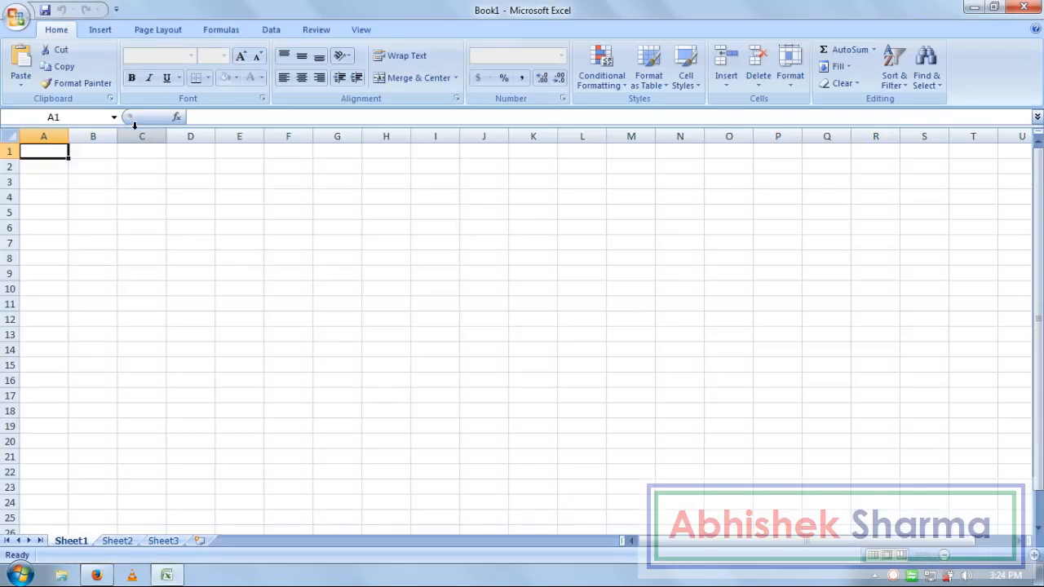
pyautogui.click(526, 287)
# - Enter the headings S.No., Order Date and Order No. in A4:C4, capitalising the N
pyautogui.click(318, 299)
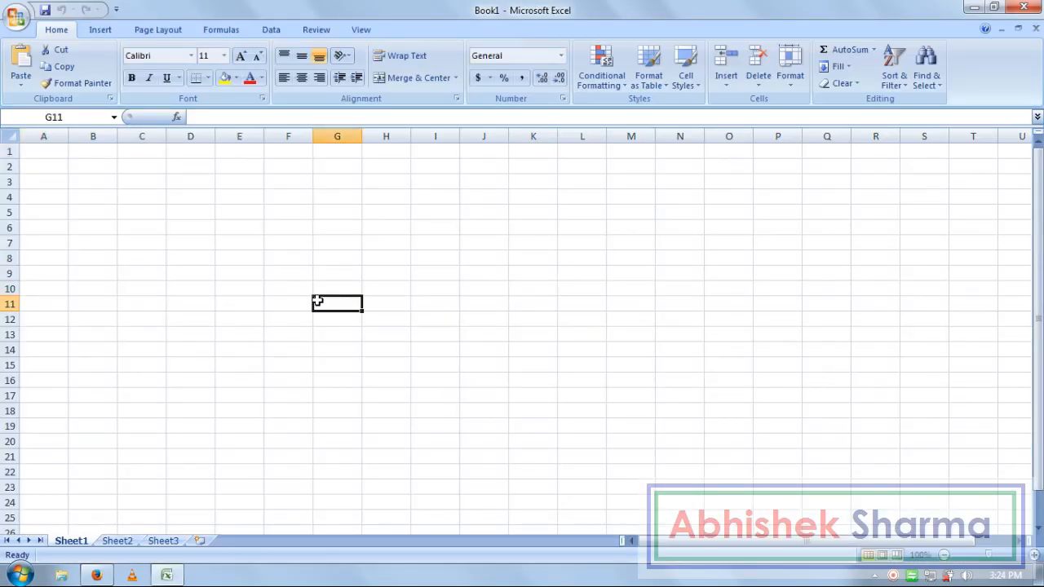
pyautogui.click(64, 199)
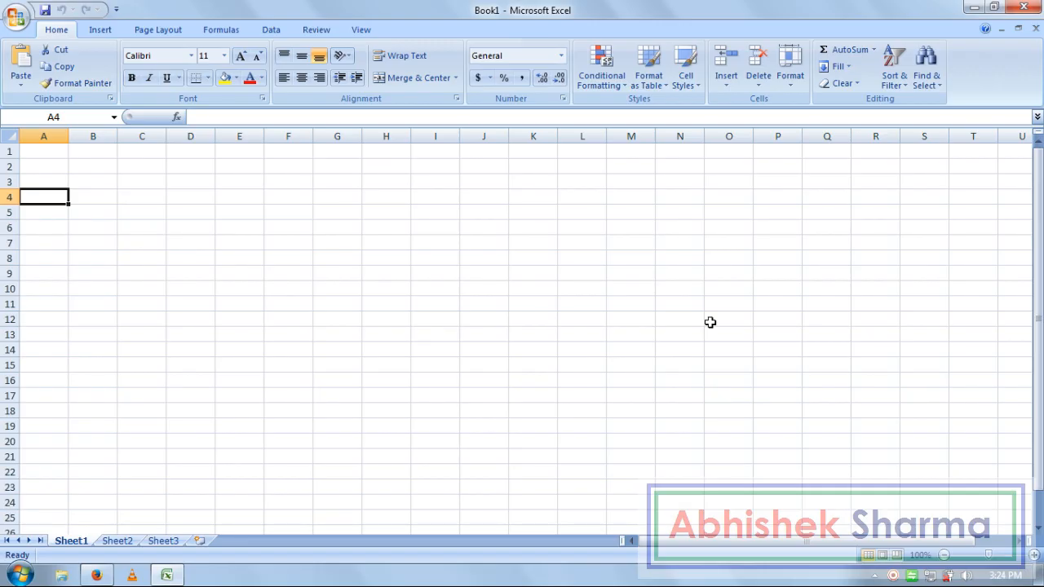
pyautogui.write('S.')
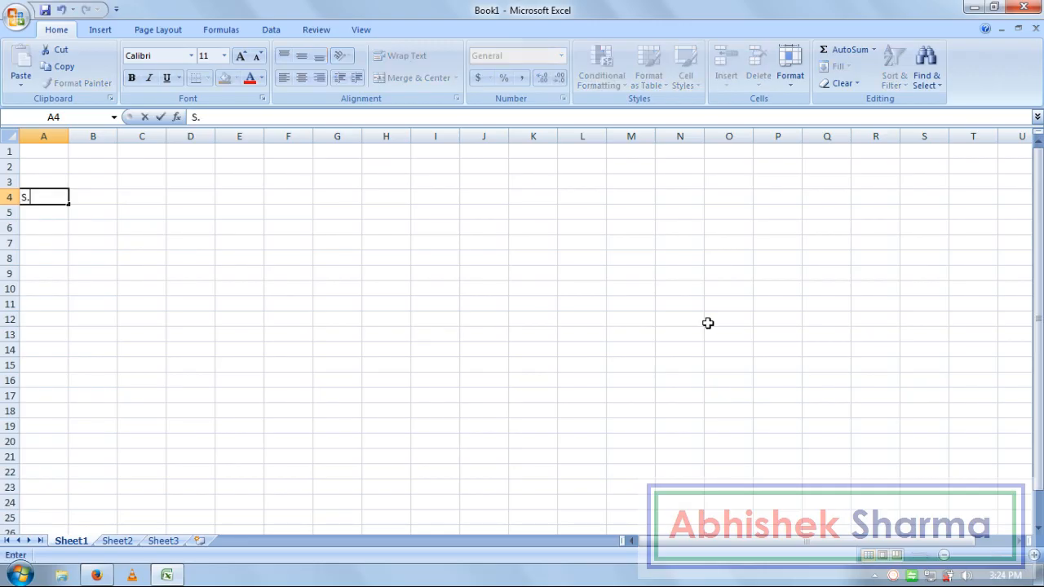
pyautogui.write('No.')
pyautogui.press('Tab')
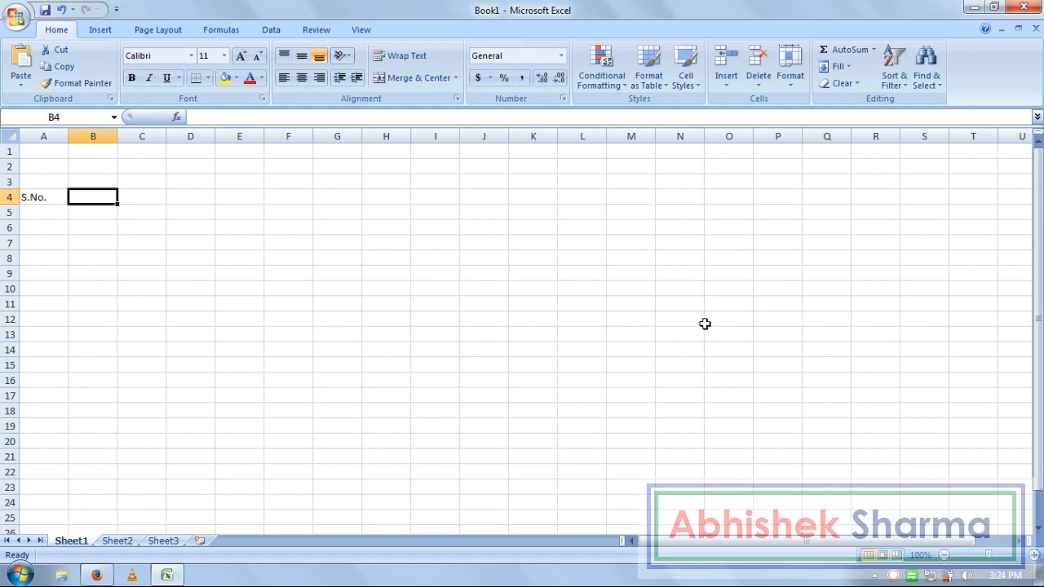
pyautogui.write('Order')
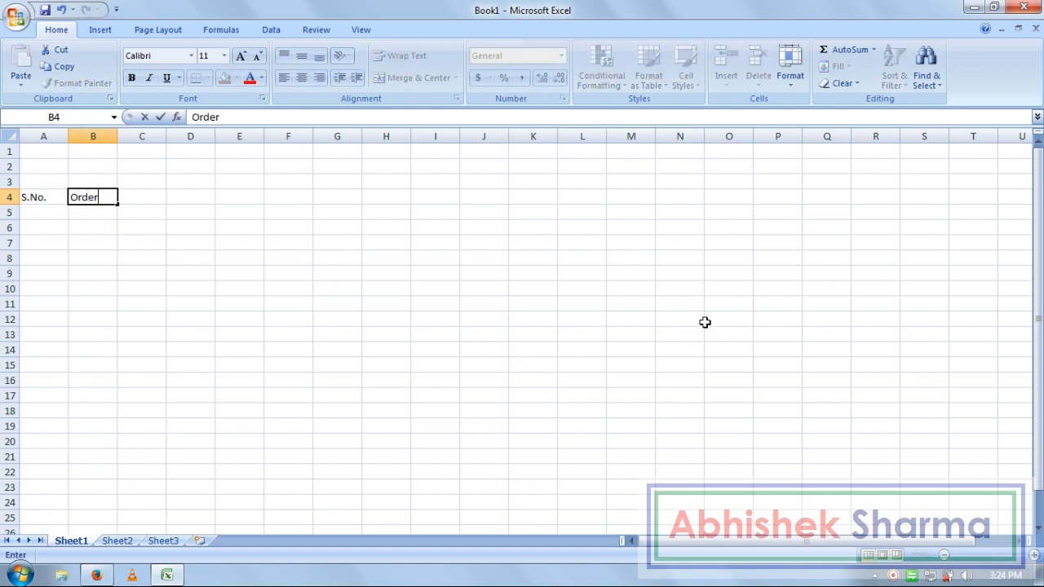
pyautogui.write(' Date')
pyautogui.press('Tab')
pyautogui.write('Order n')
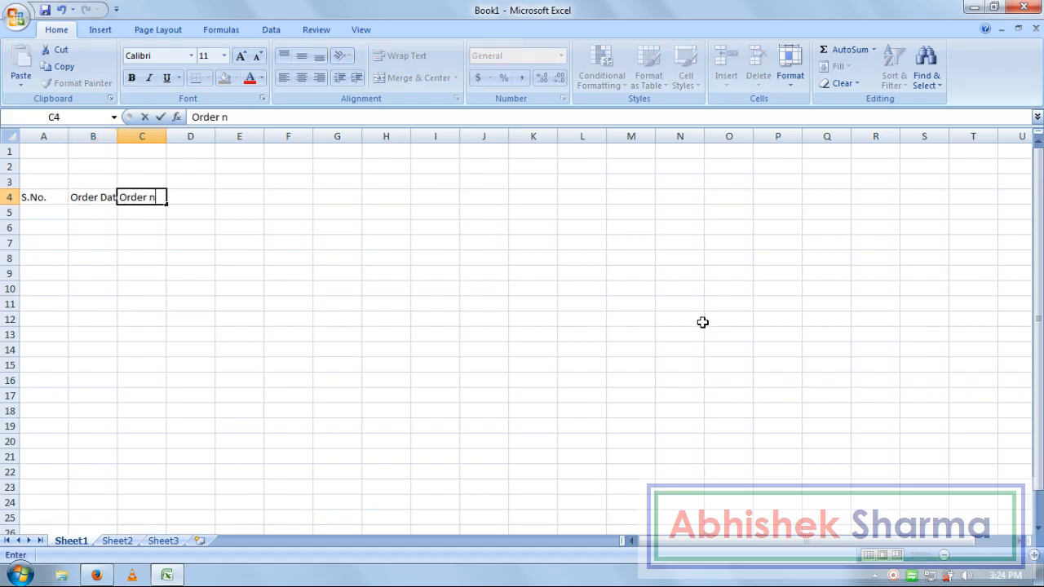
pyautogui.write('o.')
pyautogui.press('Tab')
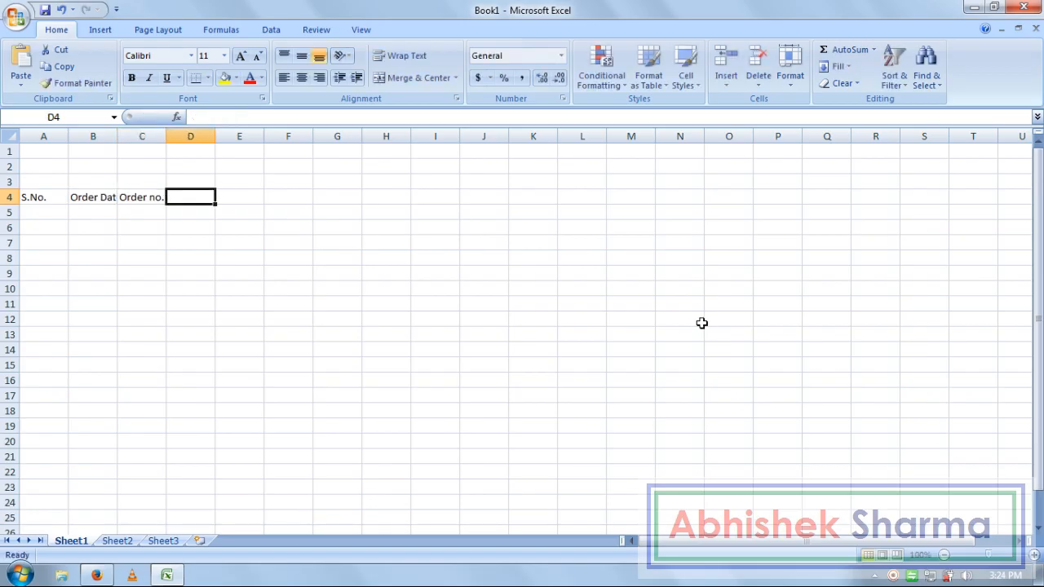
pyautogui.press('Left')
pyautogui.press('F2')
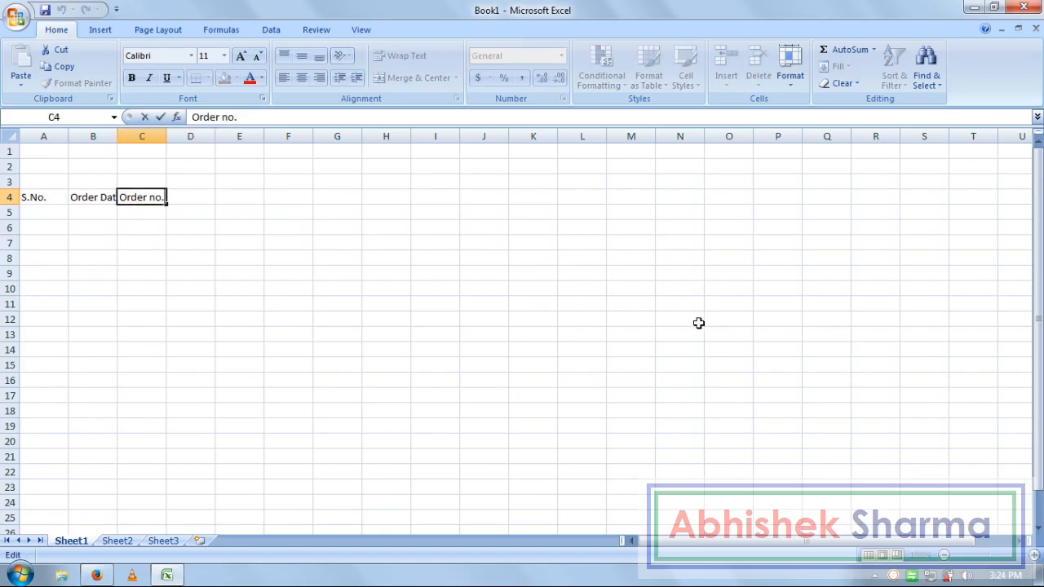
pyautogui.press('Delete')
pyautogui.write('N')
pyautogui.press('Return')
pyautogui.press('Right')
pyautogui.press('Up')
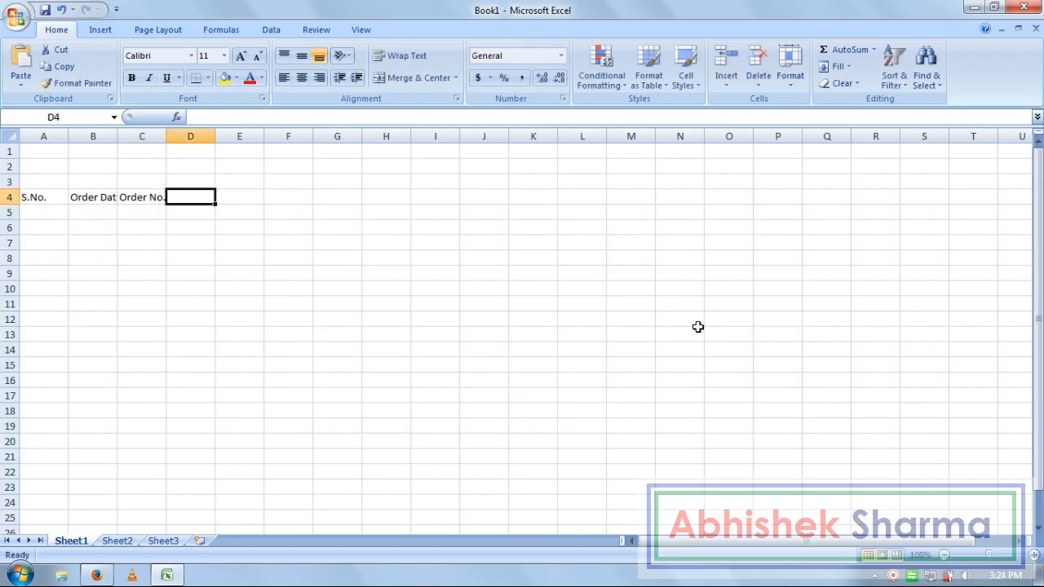
# - Enter the Invoice No. heading in D4, correcting it to a capital I
pyautogui.write('invoi')
pyautogui.press('BackSpace')
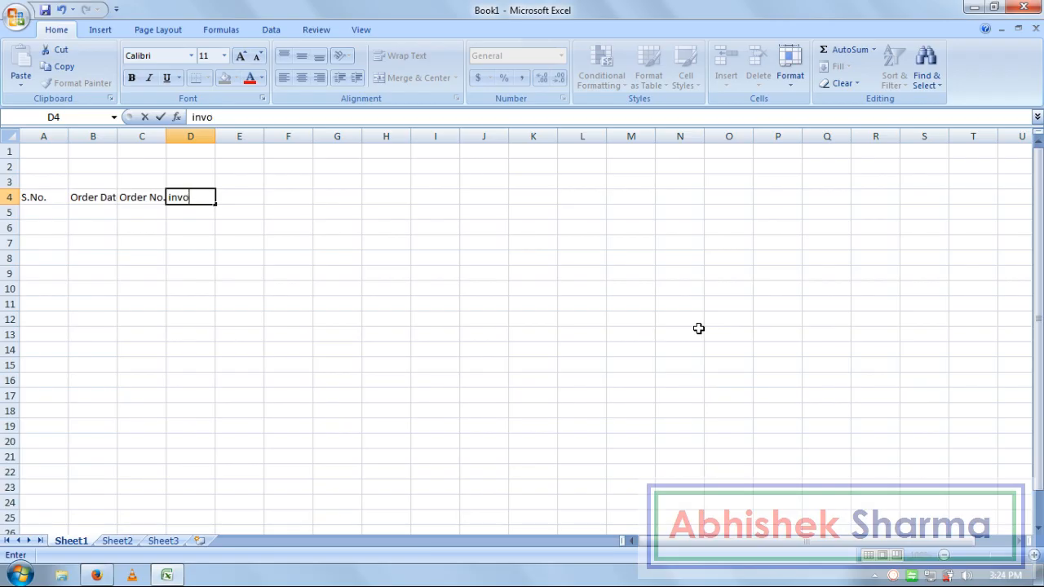
pyautogui.write('ice No.')
pyautogui.press('Return')
pyautogui.press('Up')
pyautogui.press('F2')
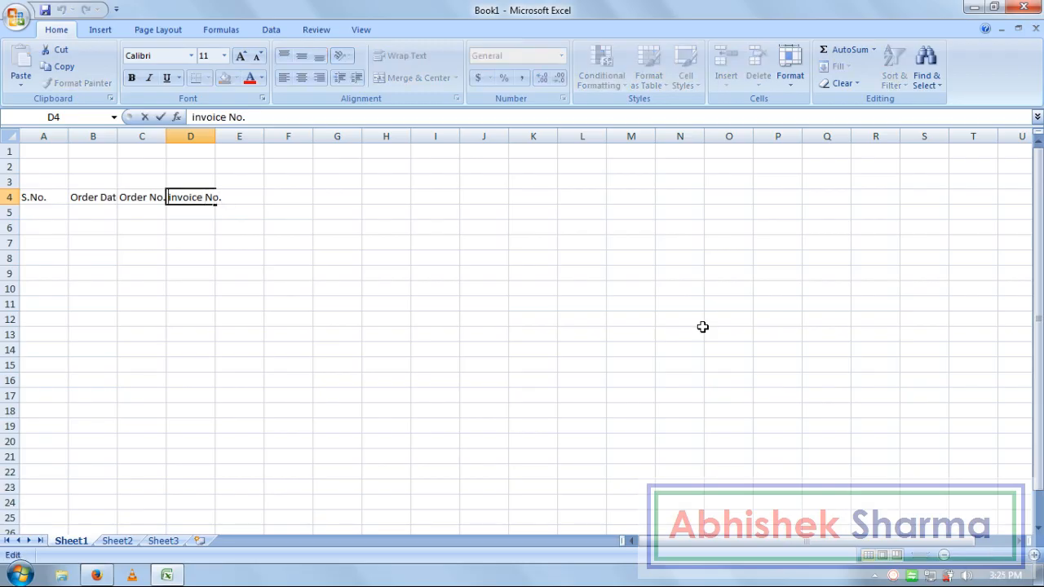
pyautogui.press('Delete')
pyautogui.write('I')
pyautogui.press('Return')
pyautogui.press('Right')
pyautogui.press('Up')
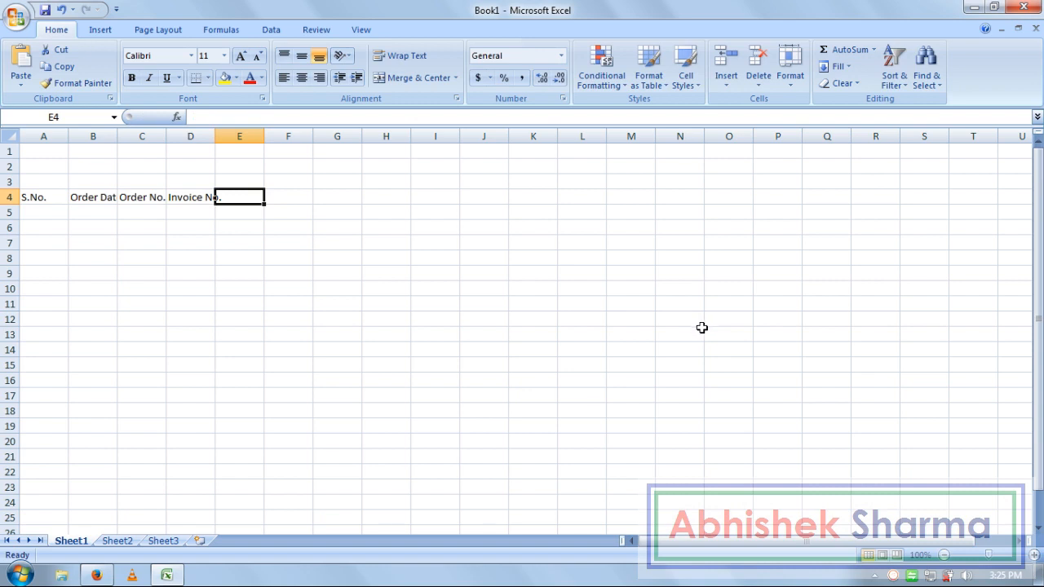
# - Add the Company and Items headings in E4 and F4
pyautogui.write('C')
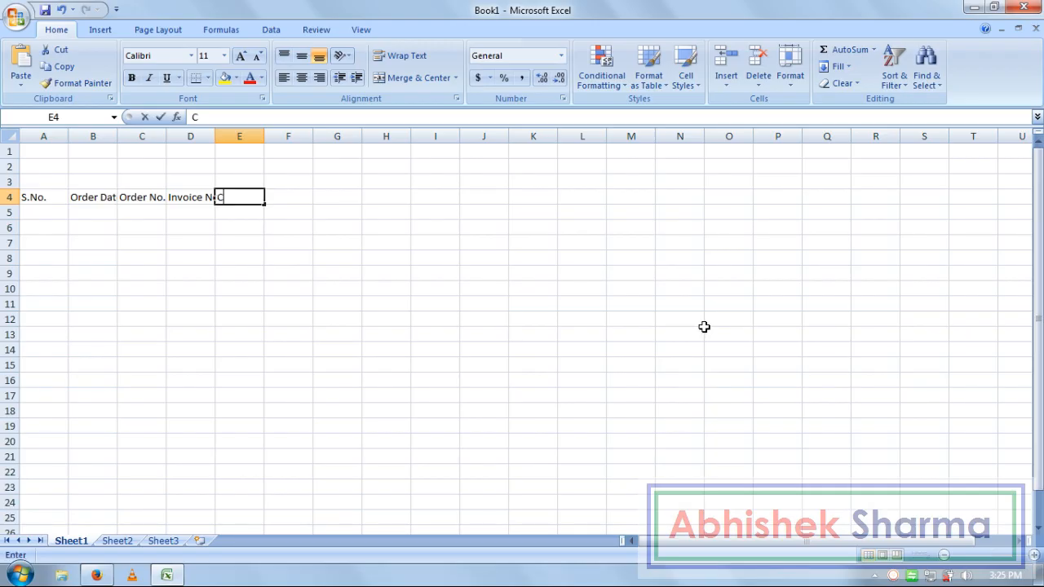
pyautogui.write('ompany')
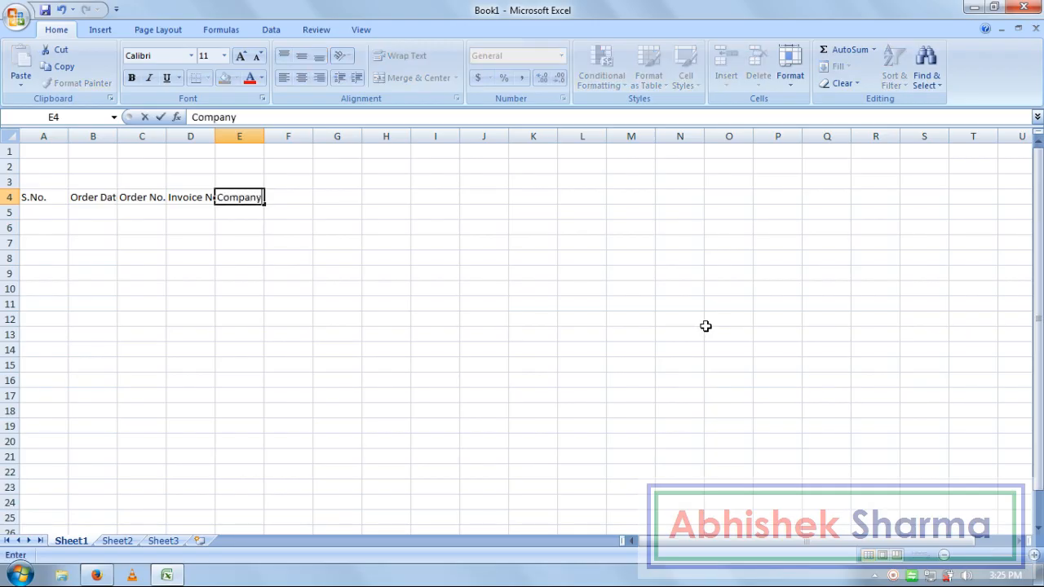
pyautogui.press('Tab')
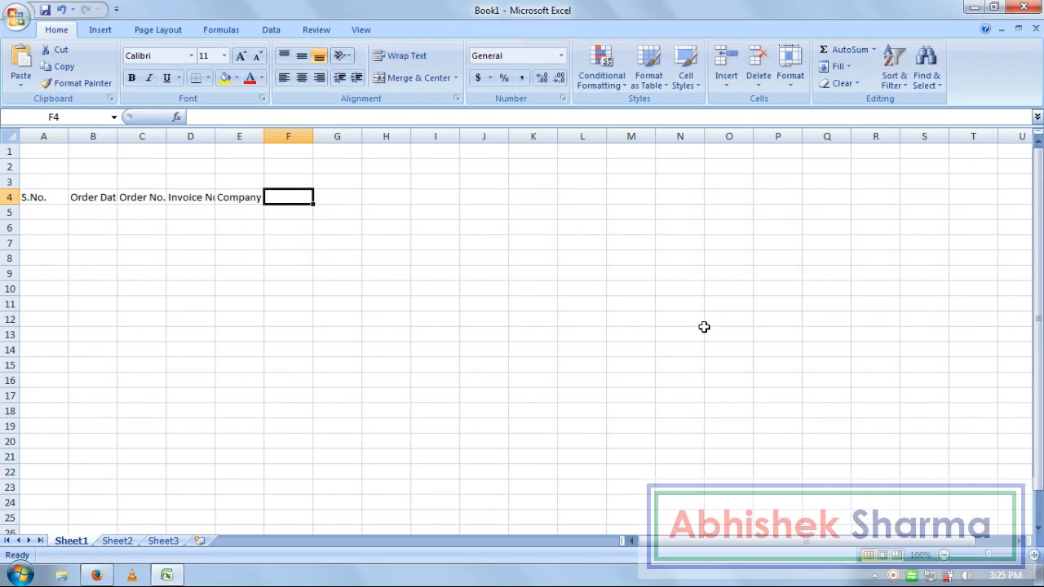
pyautogui.write('Items')
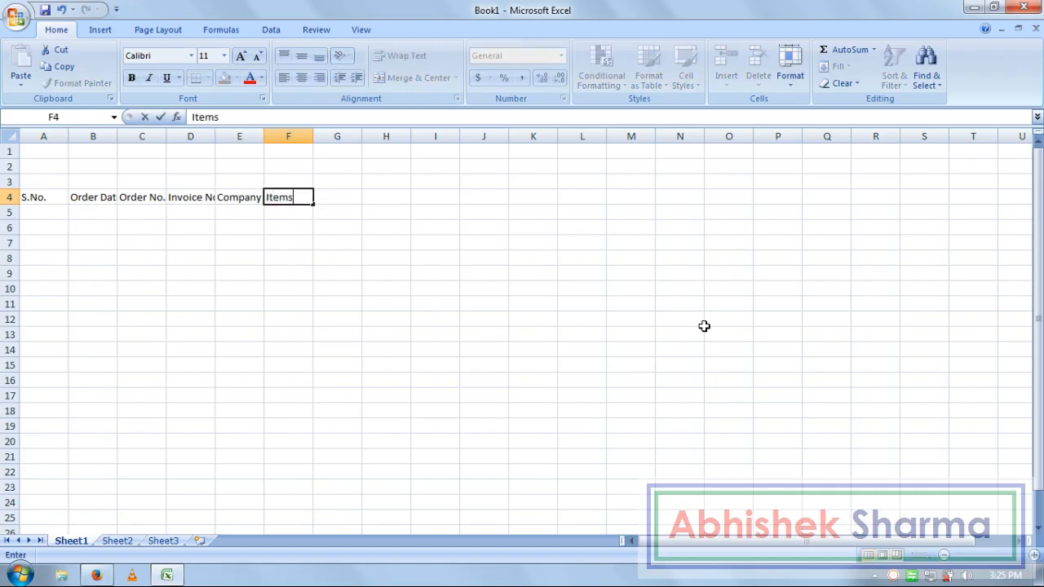
pyautogui.press('Tab')
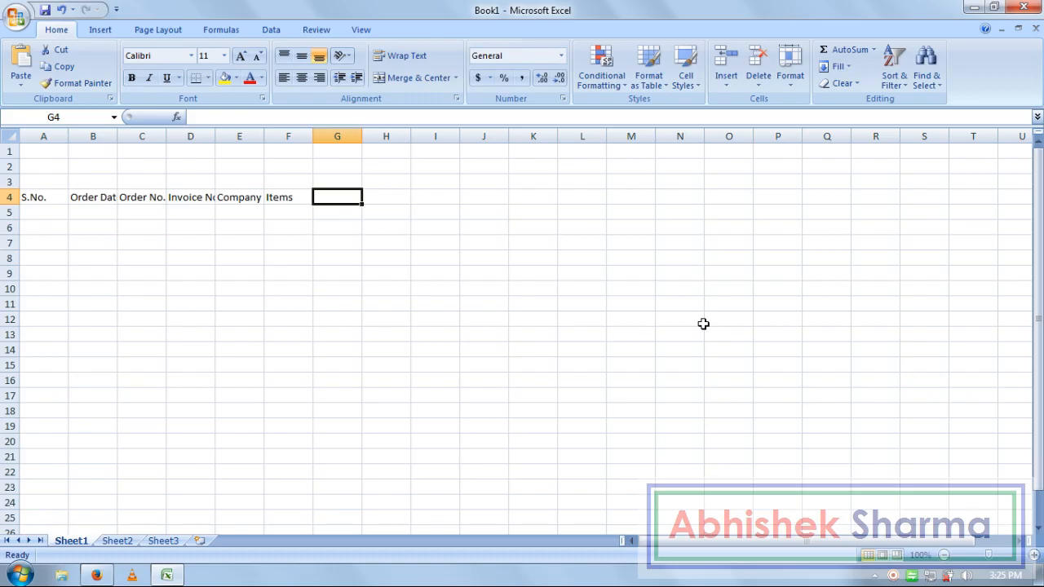
# - Add headings Model No., Descripition, Color, Size, Price and Qty in G4:L4
pyautogui.write('Model No.')
pyautogui.press('Tab')
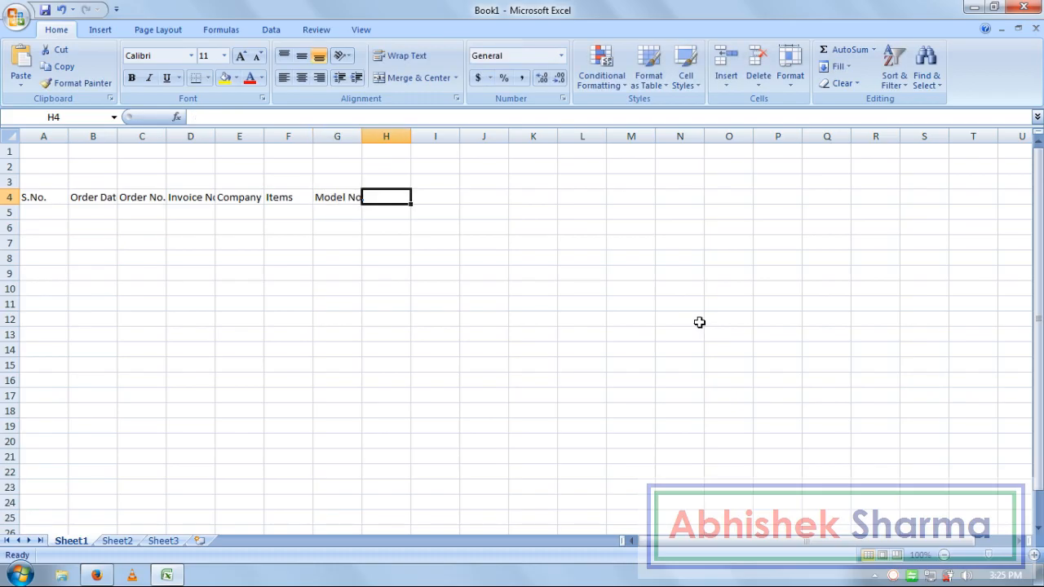
pyautogui.write('Des')
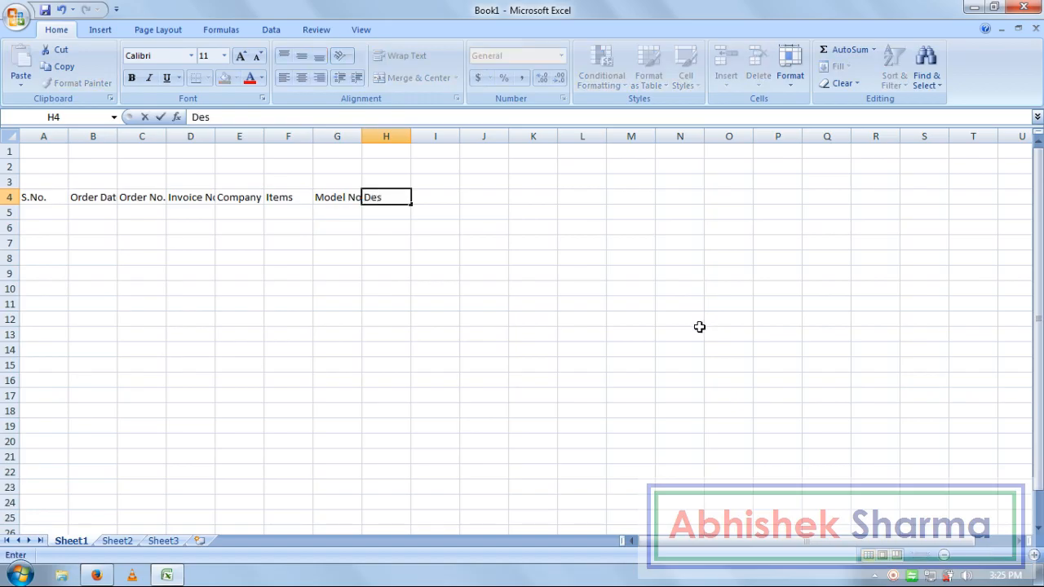
pyautogui.write('cripition')
pyautogui.press('Tab')
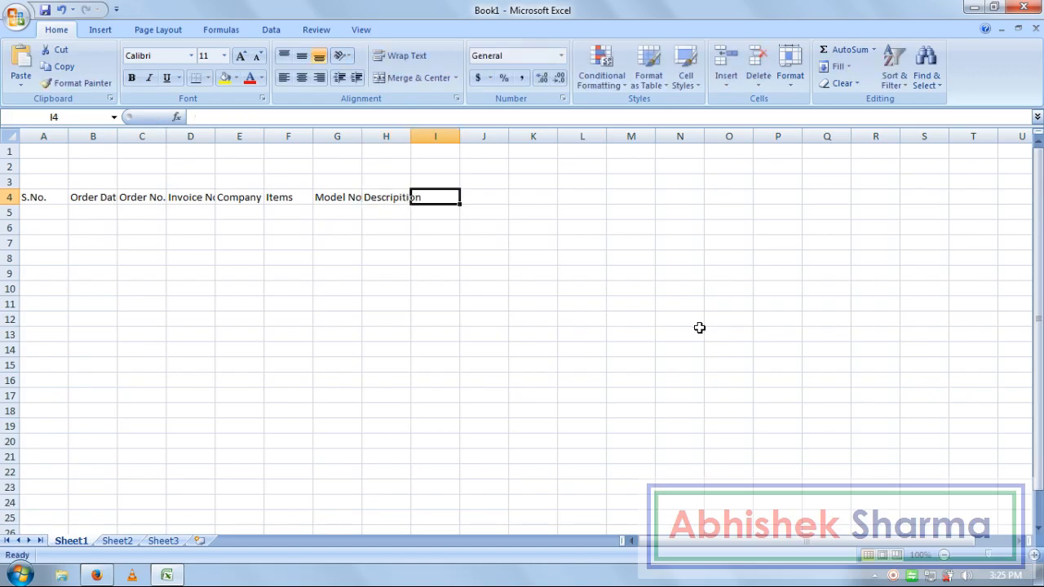
pyautogui.write('Color')
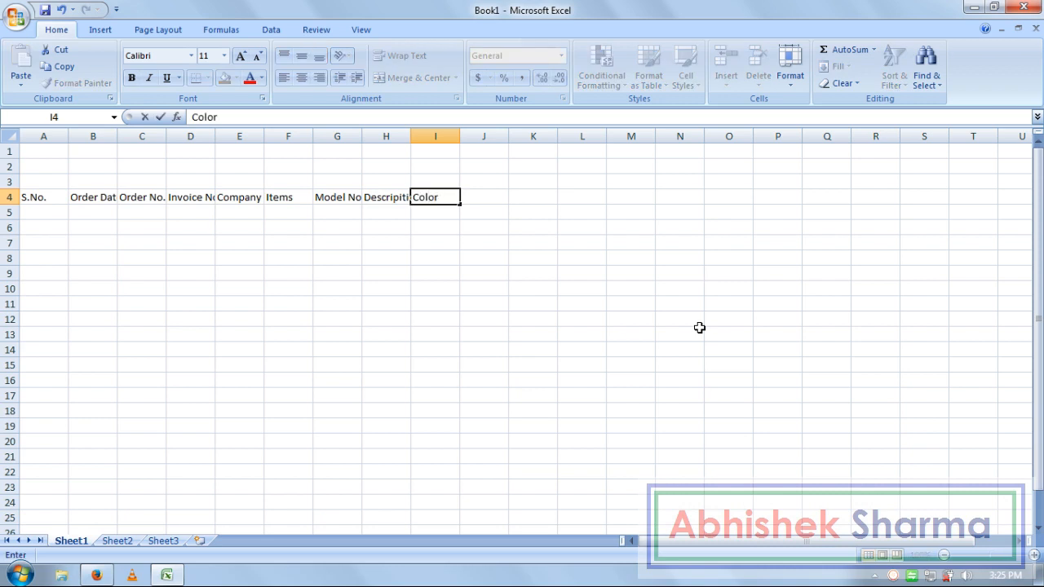
pyautogui.press('Tab')
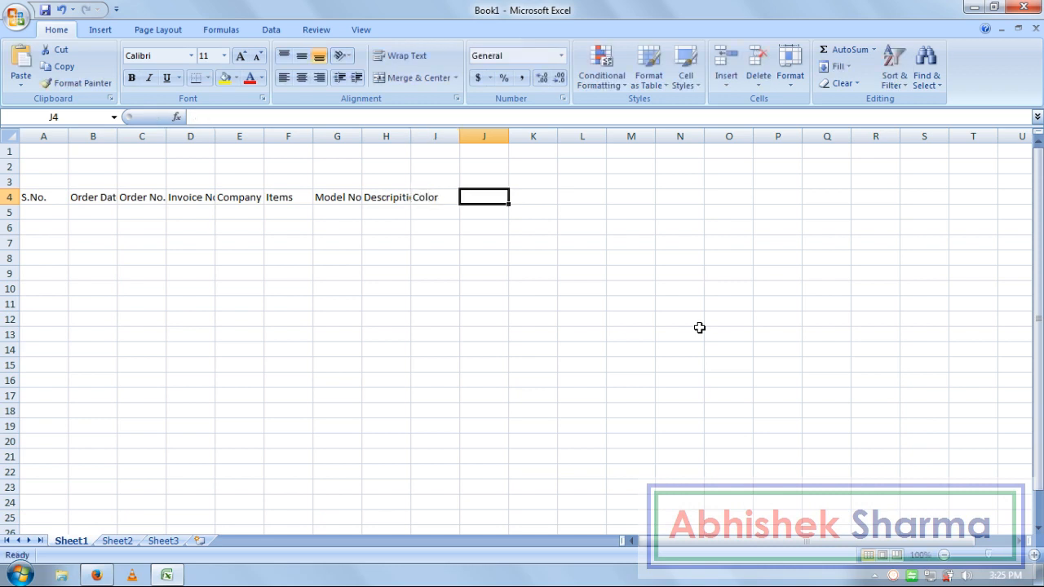
pyautogui.write('Size')
pyautogui.press('Tab')
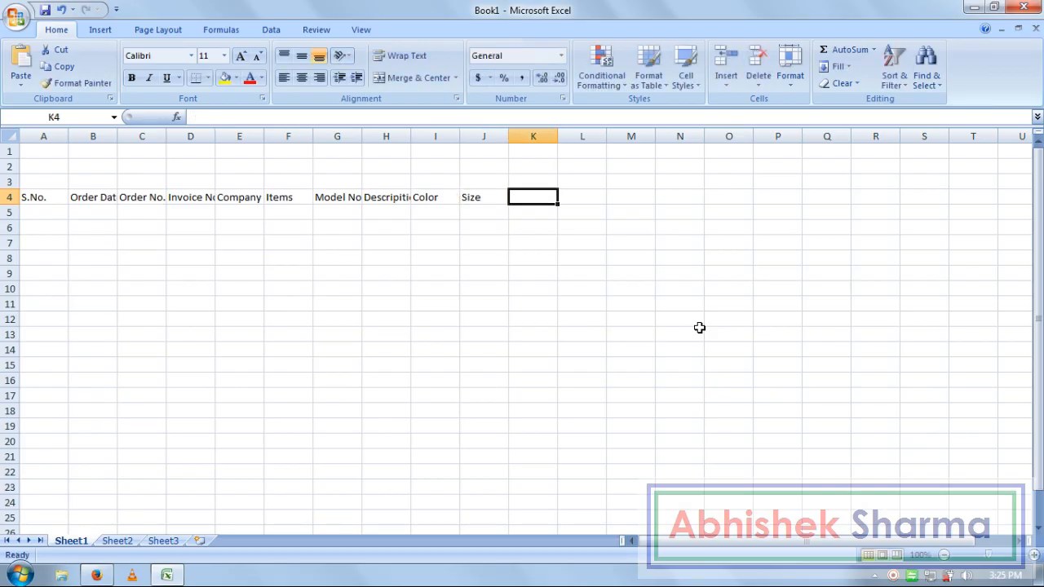
pyautogui.write('Price')
pyautogui.press('Tab')
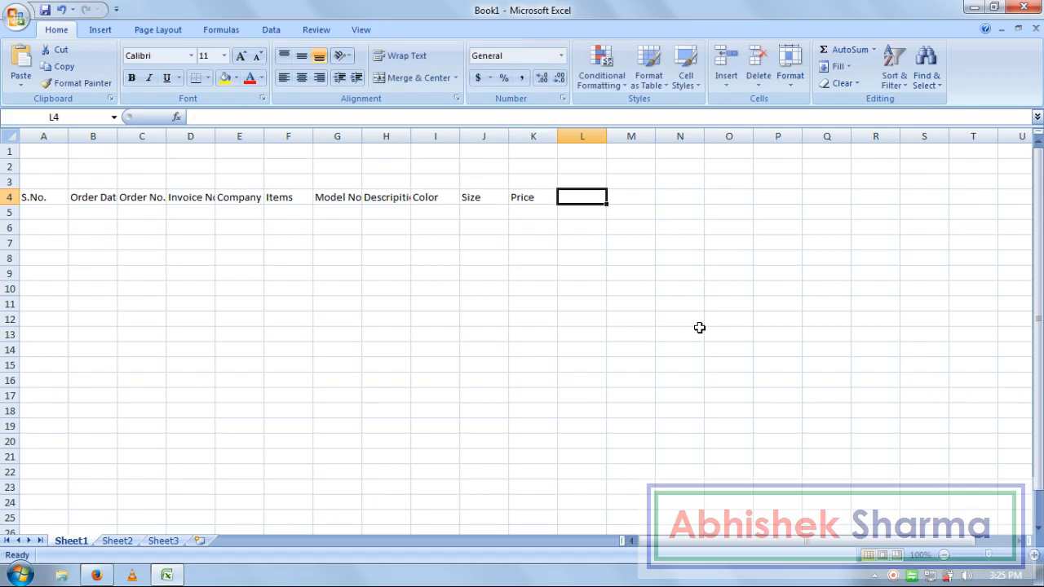
pyautogui.write('Qty.')
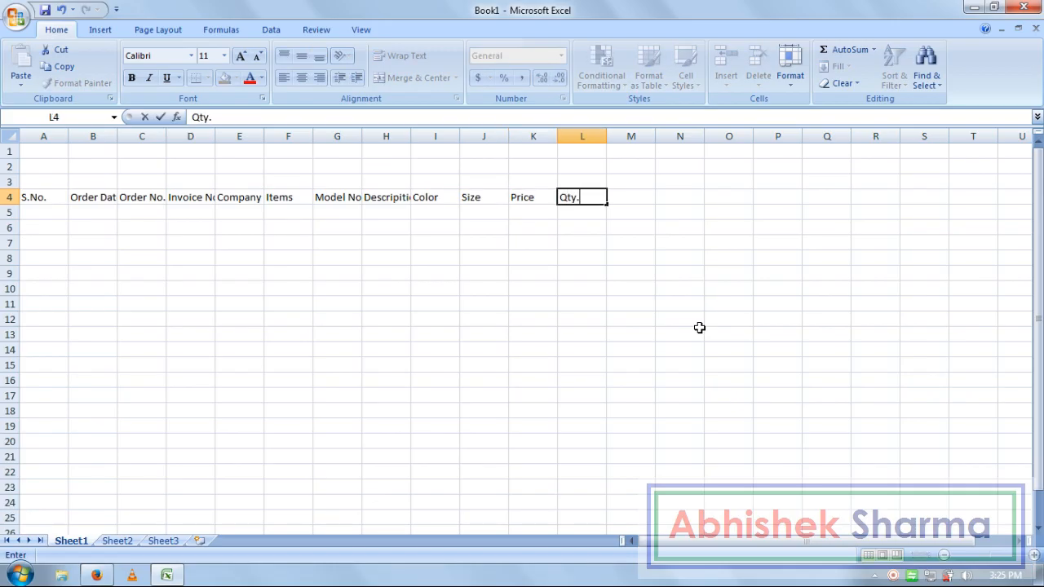
pyautogui.press('Tab')
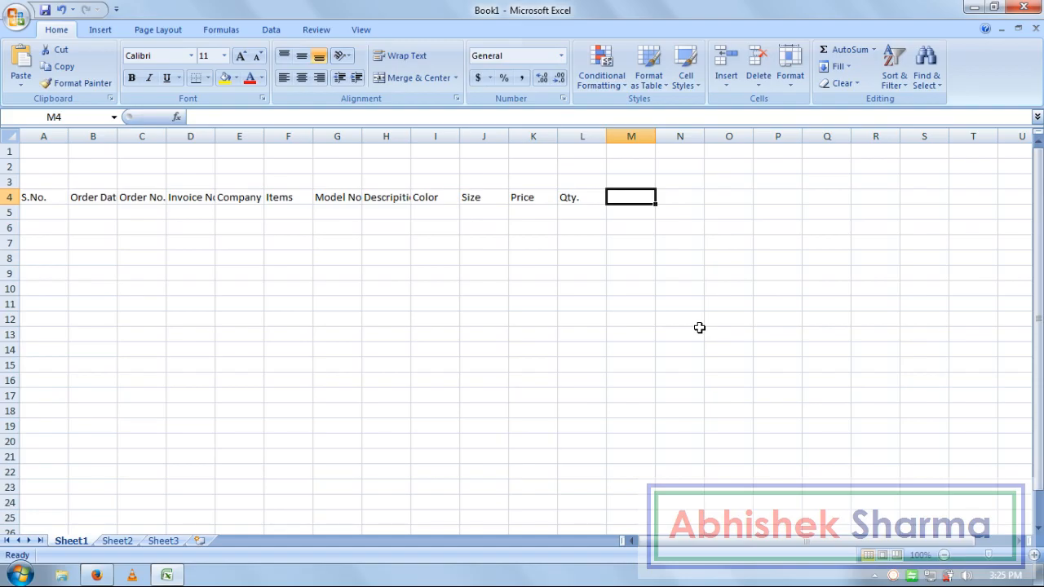
# - Add headings Amount, Items Discount, Total, Vat, Shipping Charges and Grand Total in M4:R4
pyautogui.write('Amount')
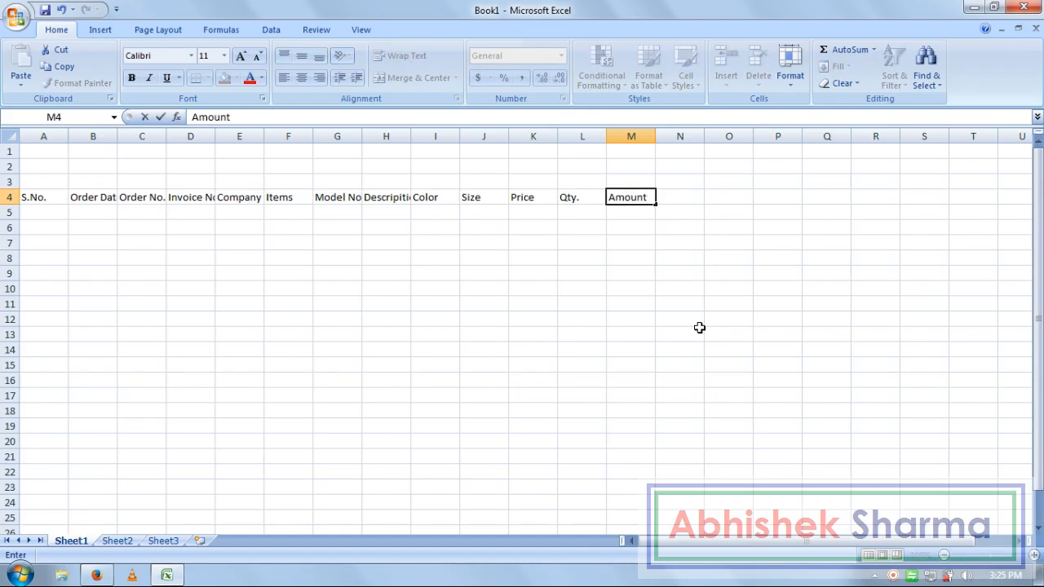
pyautogui.press('Tab')
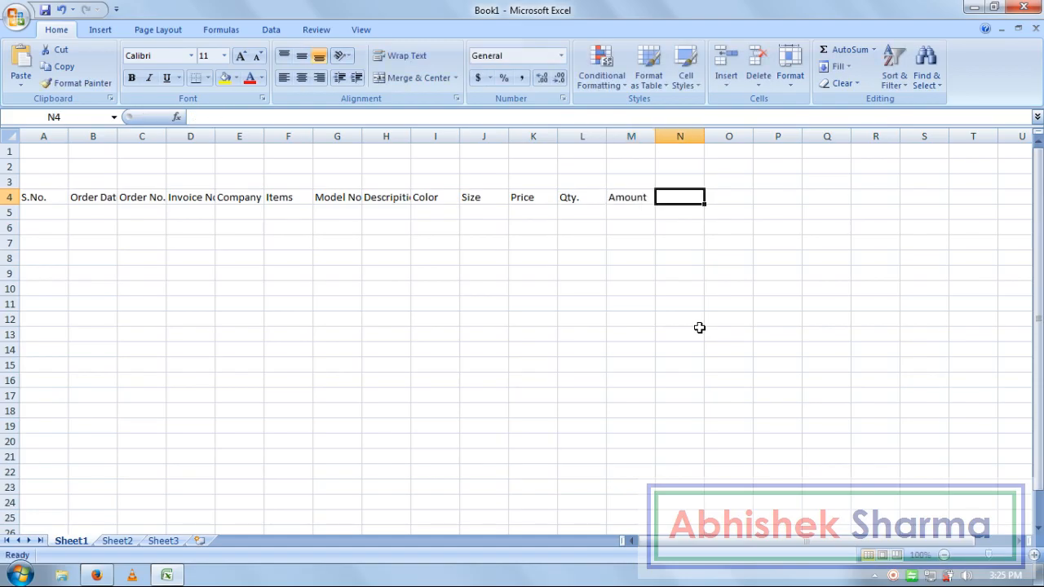
pyautogui.write('Ite')
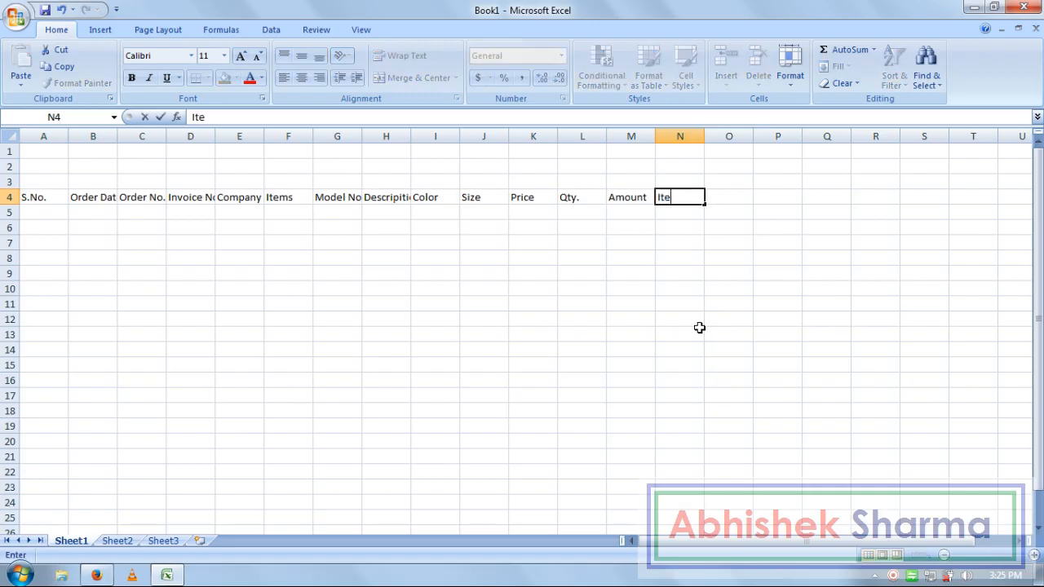
pyautogui.write('ms Discount')
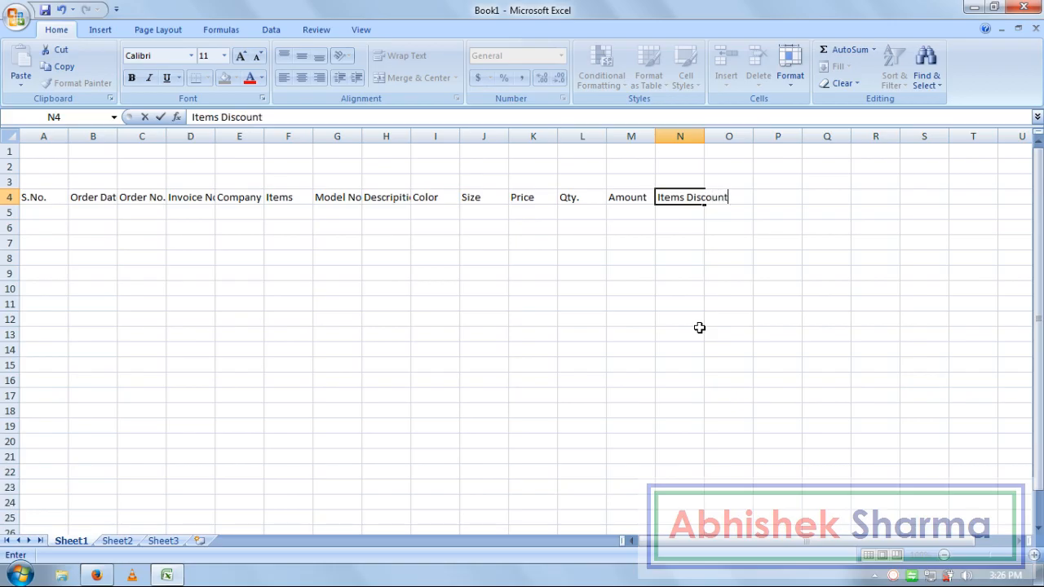
pyautogui.press('Tab')
pyautogui.write('Total')
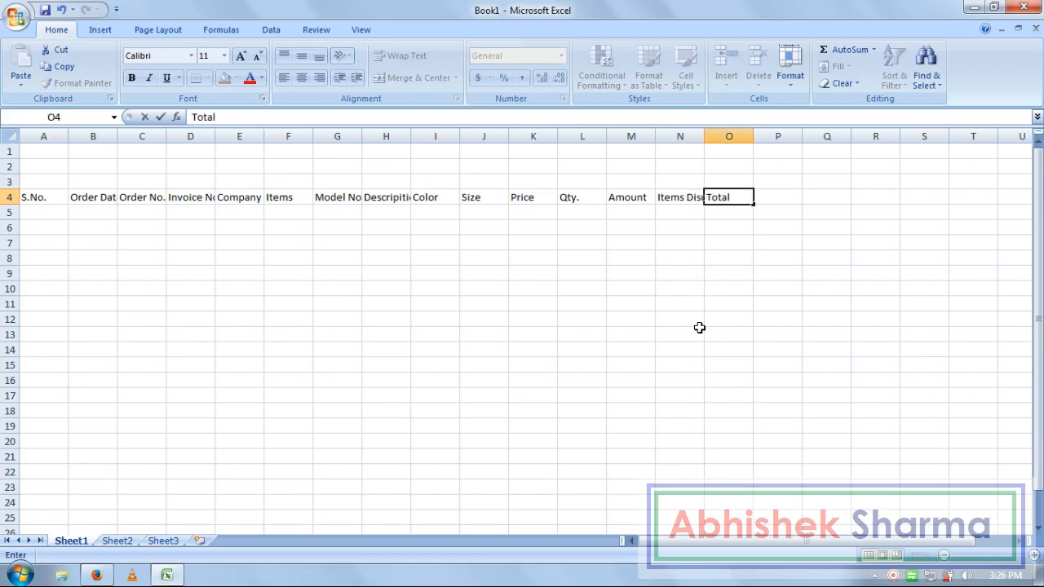
pyautogui.press('Tab')
pyautogui.write('Vat')
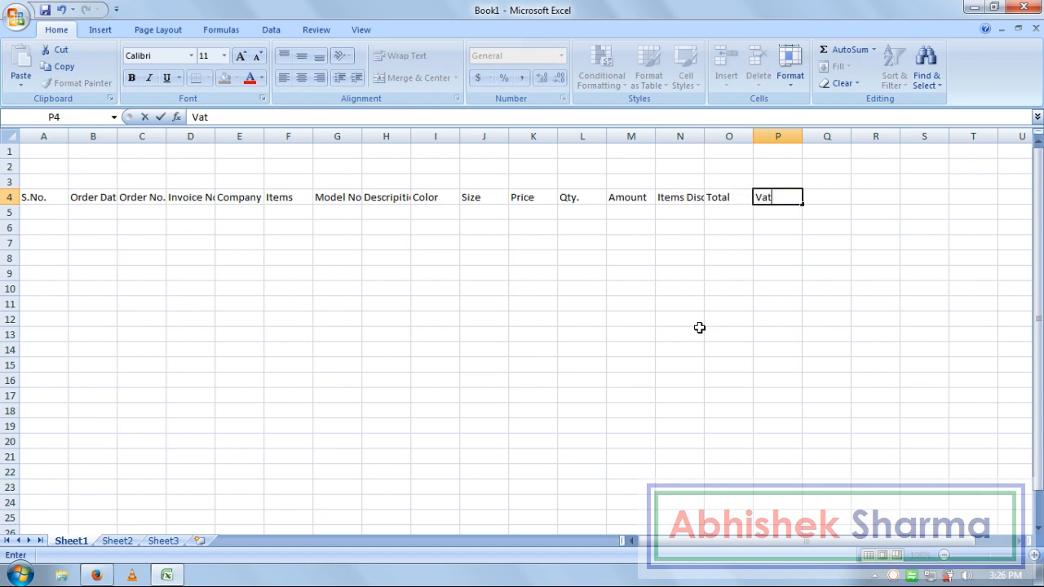
pyautogui.press('Tab')
pyautogui.write('Shipp')
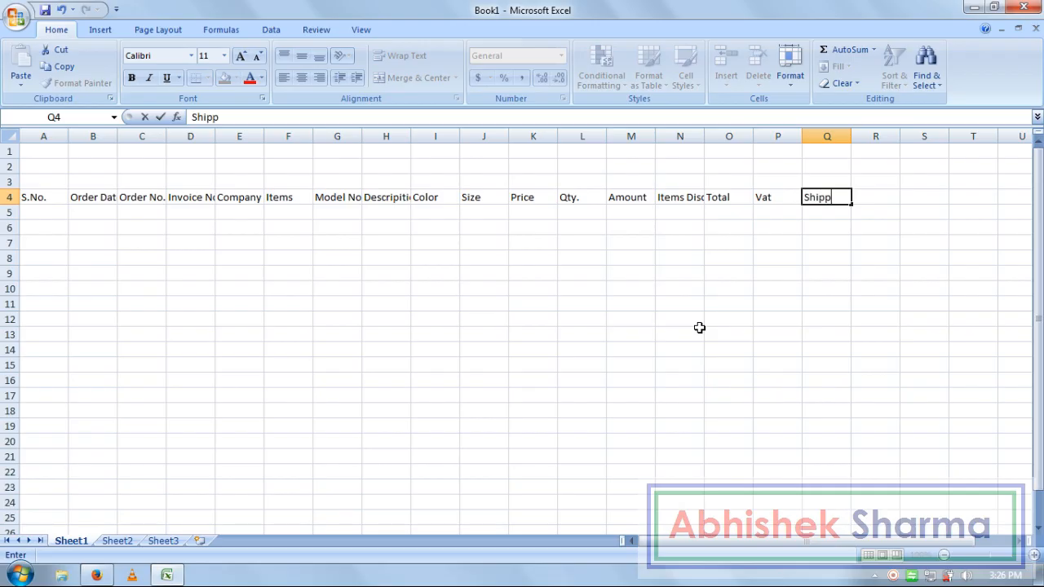
pyautogui.write('ing Charge')
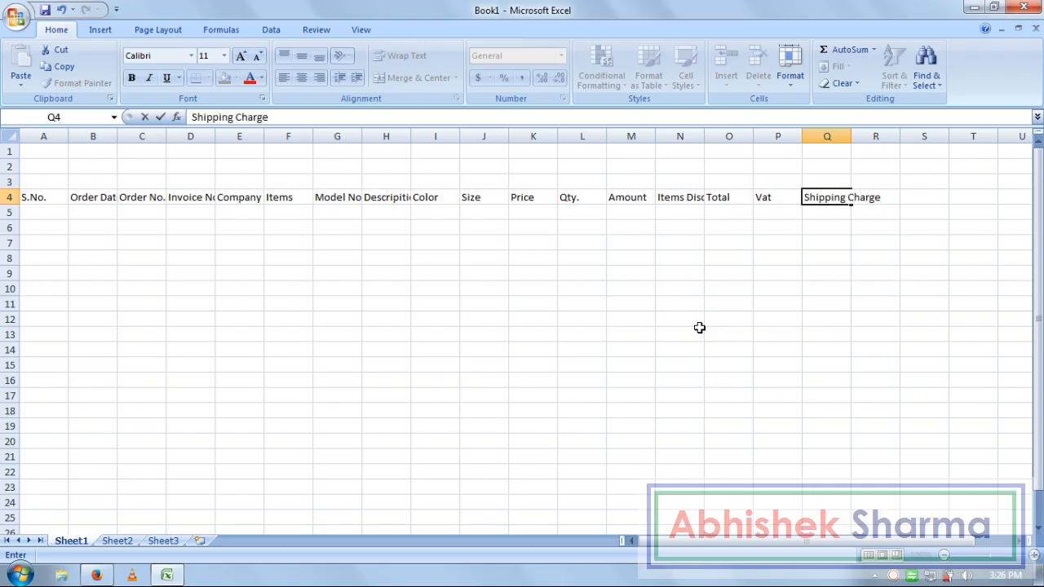
pyautogui.write('s')
pyautogui.press('Tab')
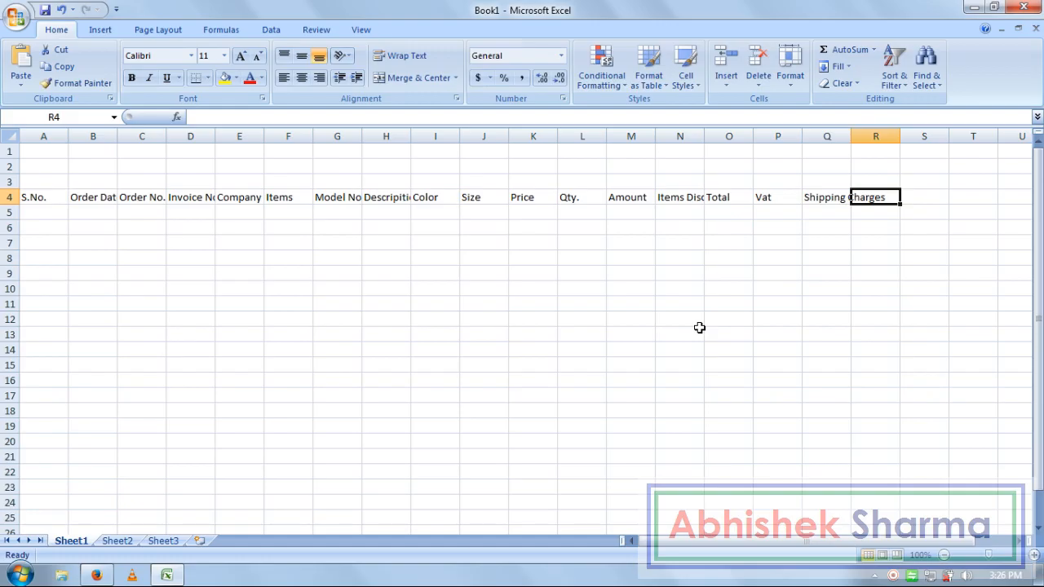
pyautogui.write('Gran')
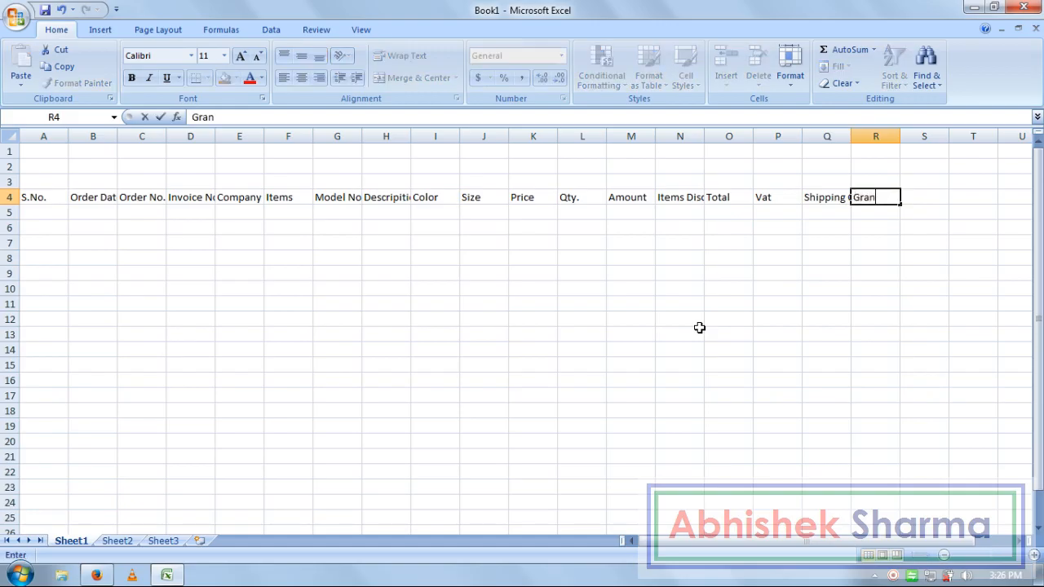
pyautogui.write('d Total')
pyautogui.press('Return')
pyautogui.press('Left')
pyautogui.press('Left')
pyautogui.press('Left')
pyautogui.press('Left')
pyautogui.press('Left')
pyautogui.press('Left')
pyautogui.press('Left')
pyautogui.press('Left')
pyautogui.press('Left')
pyautogui.press('Left')
pyautogui.press('Left')
pyautogui.press('Left')
pyautogui.press('Left')
pyautogui.press('Left')
pyautogui.press('Left')
pyautogui.press('Left')
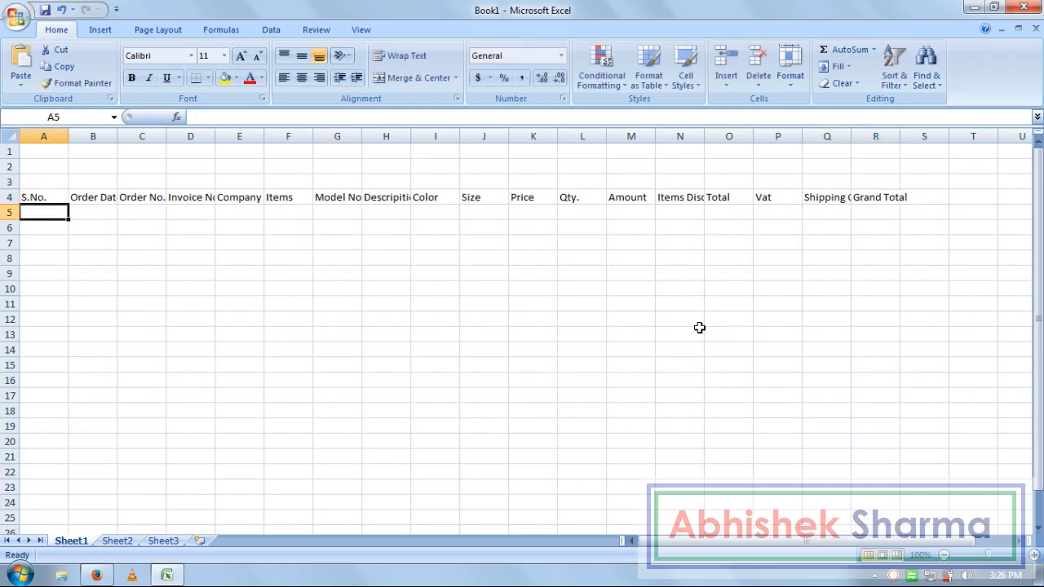
# - AutoFit all column widths to the headings, then select the header row A4:R4
pyautogui.click(660, 273)
pyautogui.hotkey('ctrl', 'a')
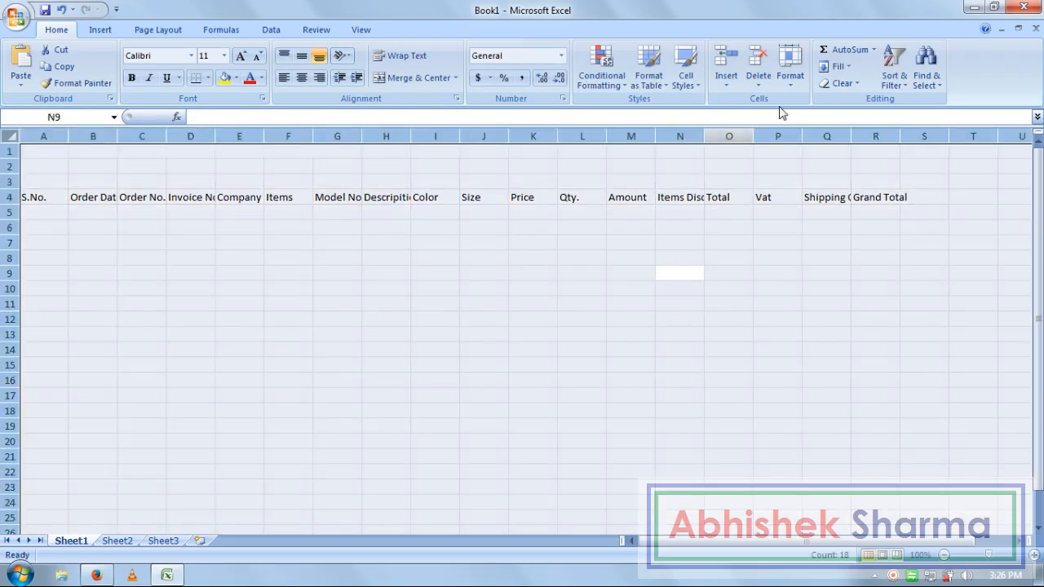
pyautogui.click(798, 90)
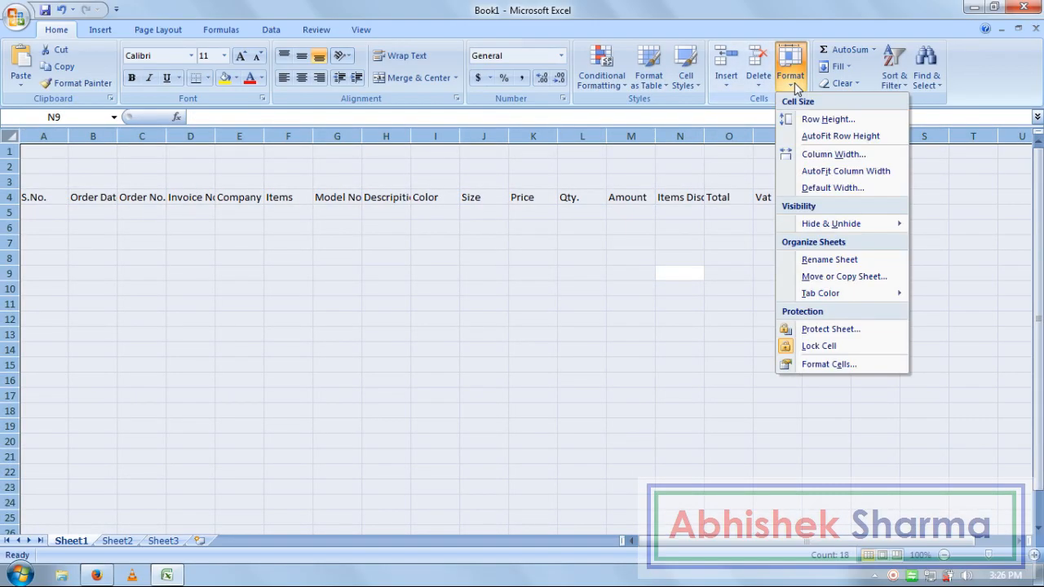
pyautogui.click(829, 171)
pyautogui.click(739, 319)
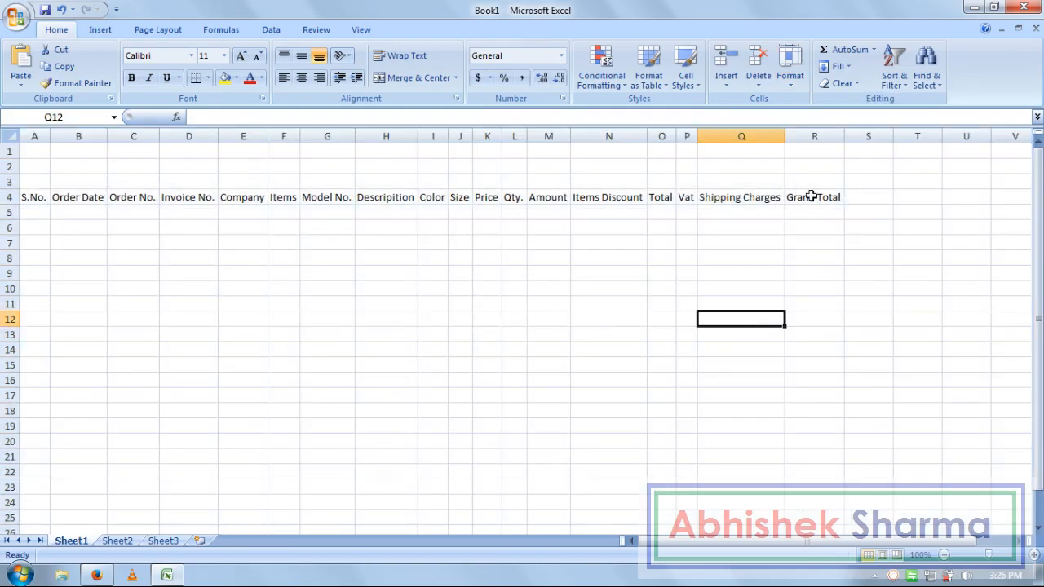
pyautogui.moveTo(21, 197); pyautogui.dragTo(807, 198)
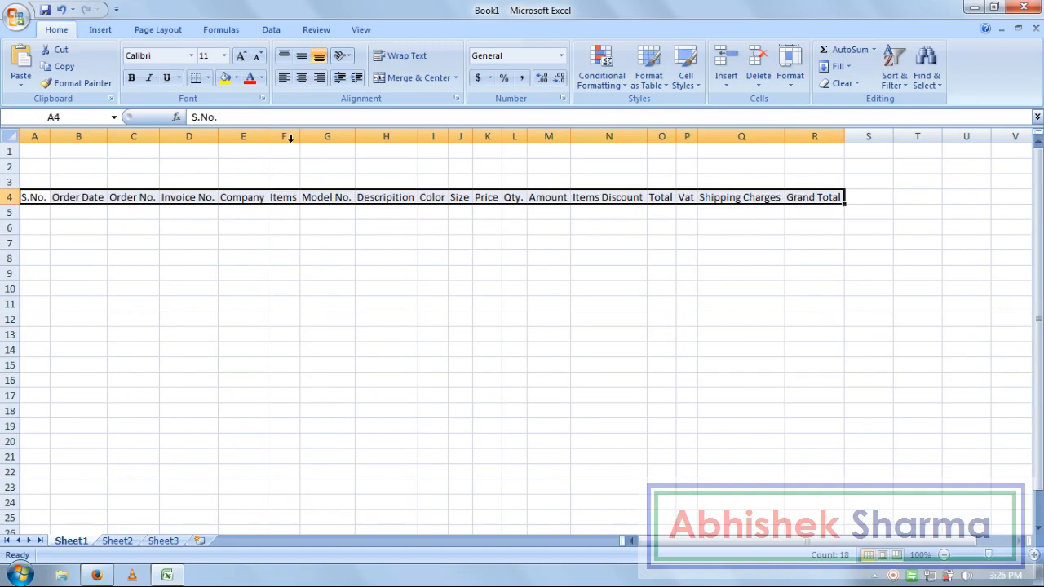
pyautogui.click(235, 78)
# - Give headers A4:R4 a black fill with yellow font, then select cell A5
pyautogui.click(249, 107)
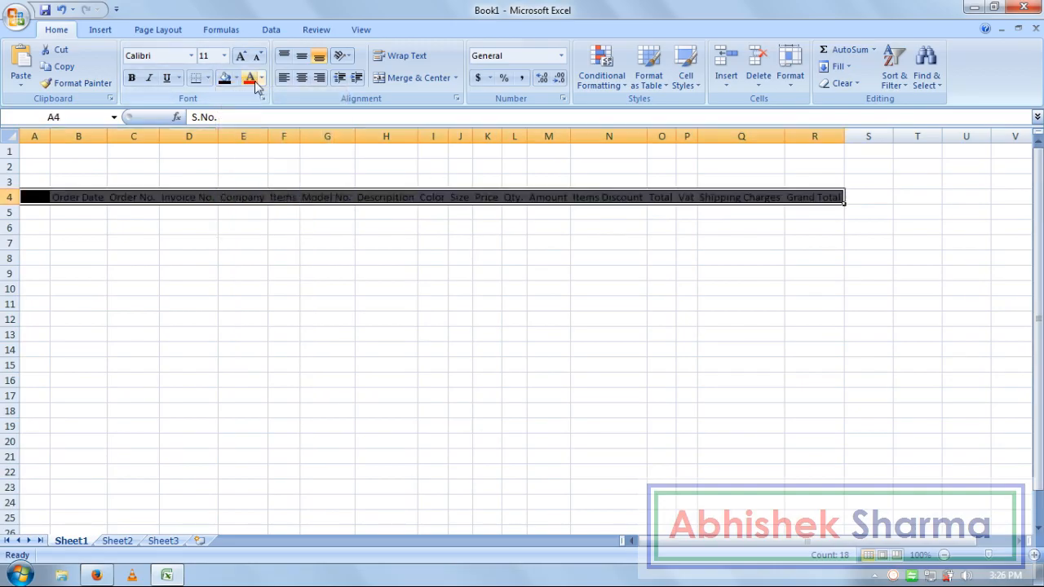
pyautogui.click(261, 78)
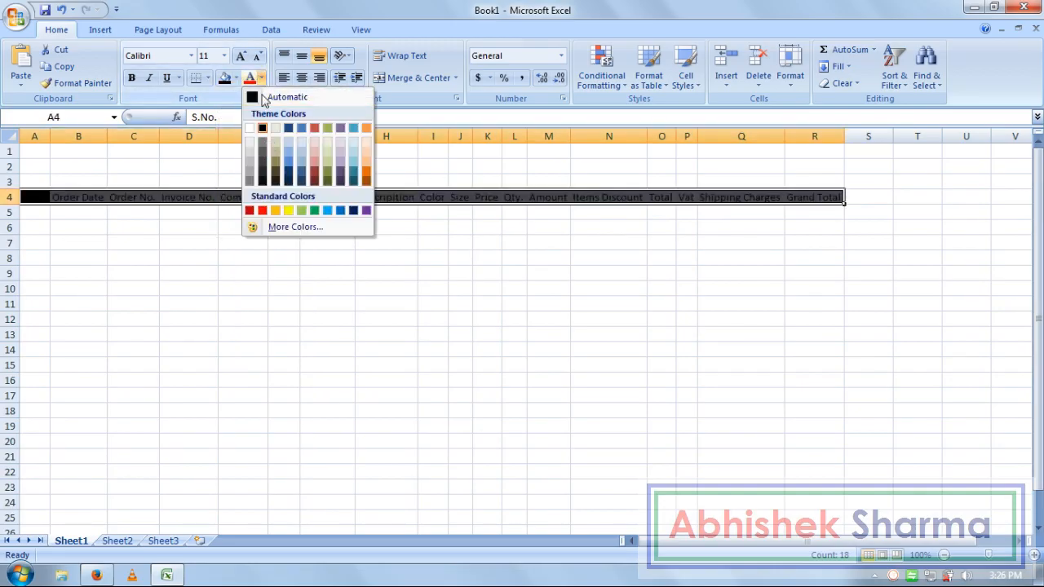
pyautogui.click(278, 211)
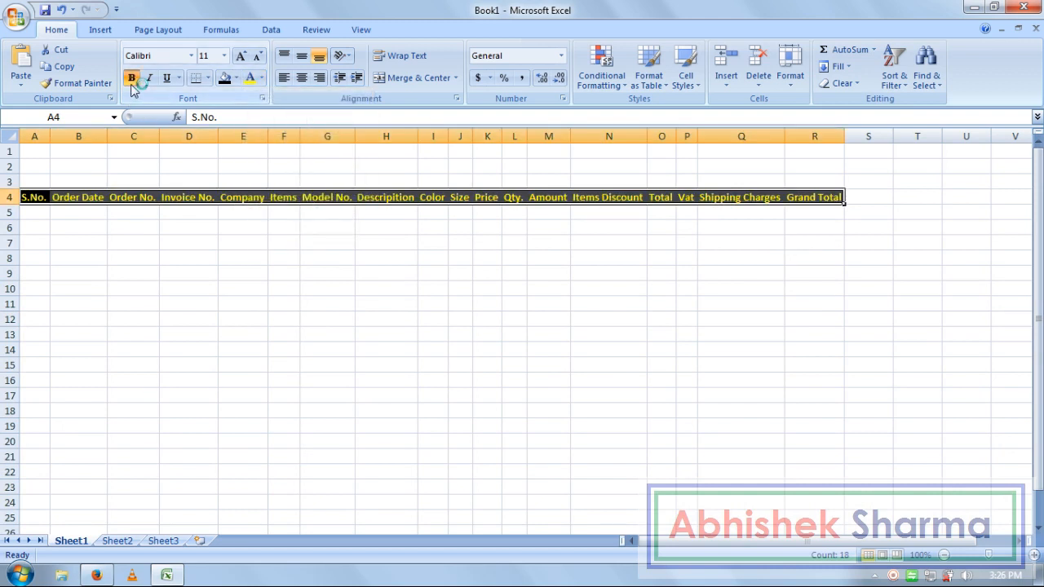
pyautogui.click(114, 255)
pyautogui.click(28, 212)
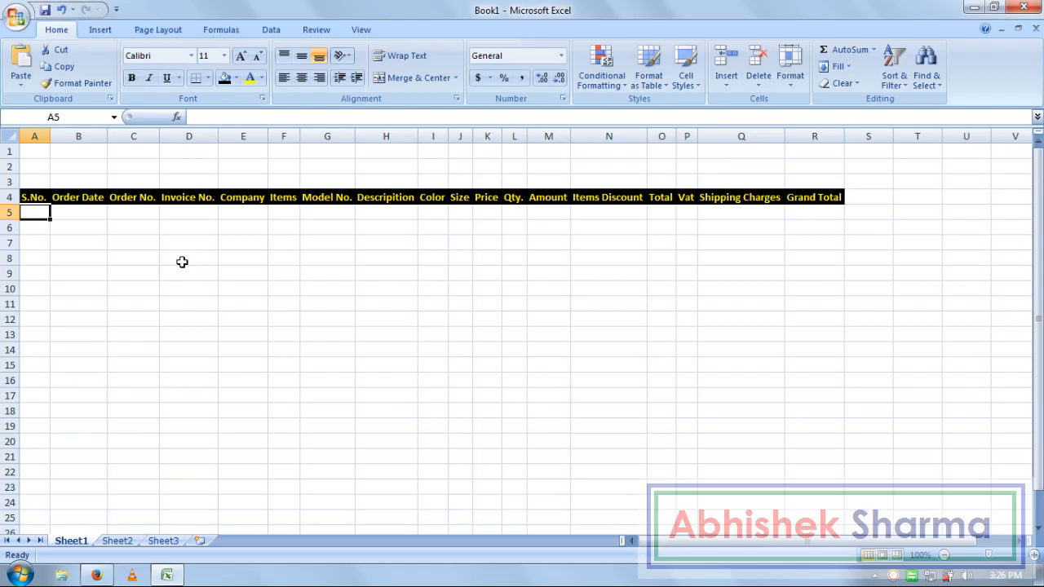
# - Enter serial numbers 1 through 8 in A5:A12, then move to cell B5
pyautogui.write('1 2 3 4 5 6 7 8')
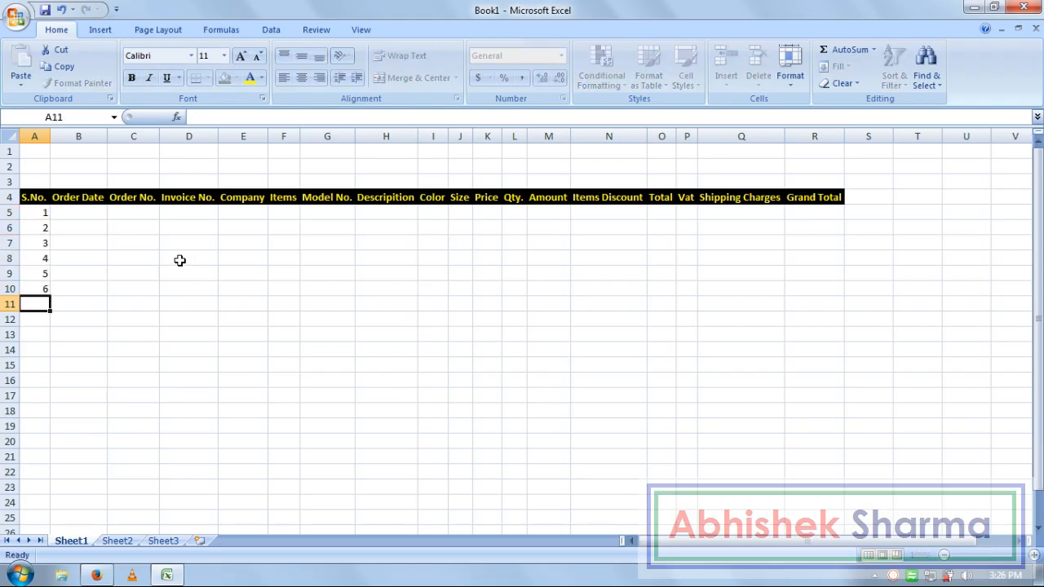
pyautogui.press('Right')
pyautogui.hotkey('ctrl', 'Up')
pyautogui.press('Down')
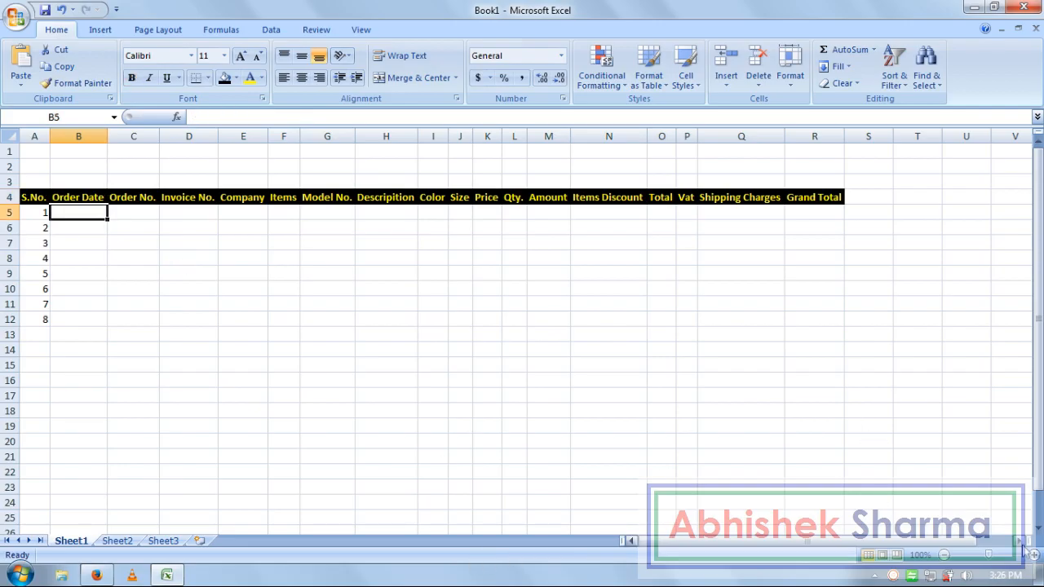
pyautogui.moveTo(1004, 582)
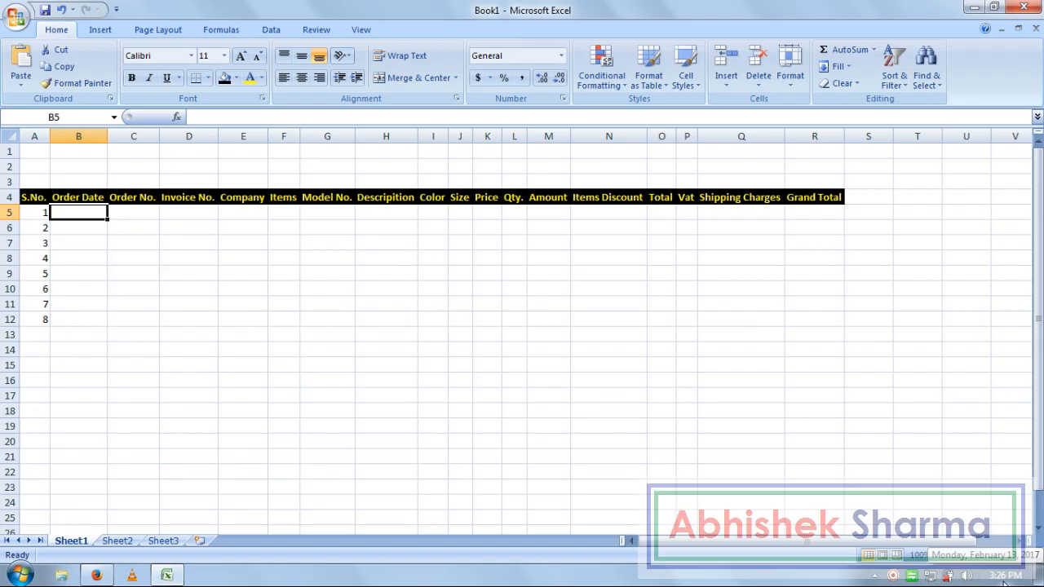
# - Enter 13-feb-2017 in B5 and copy it down through B12 with Ctrl+D
pyautogui.write('13')
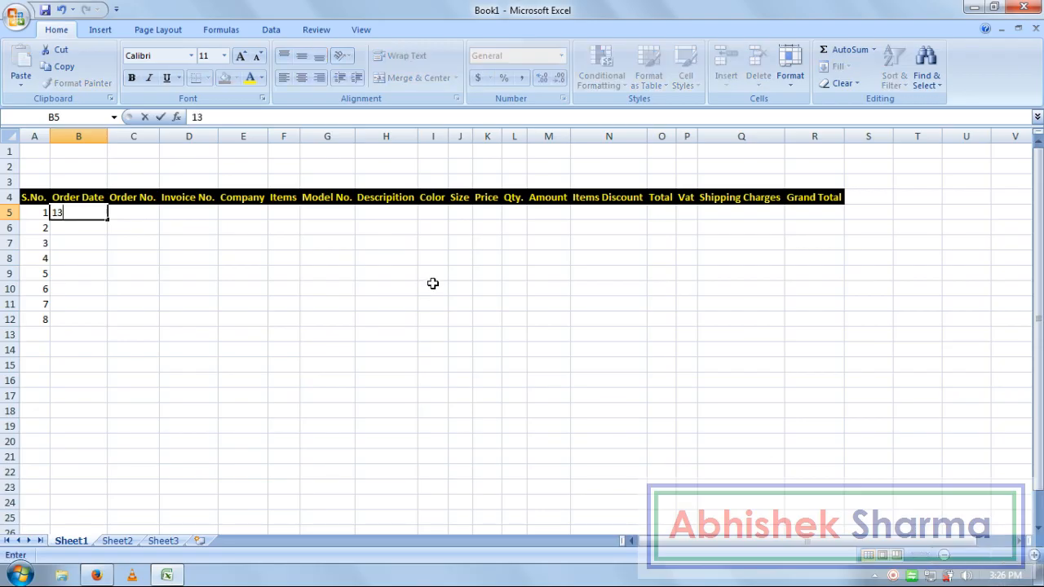
pyautogui.write('-feb-2017')
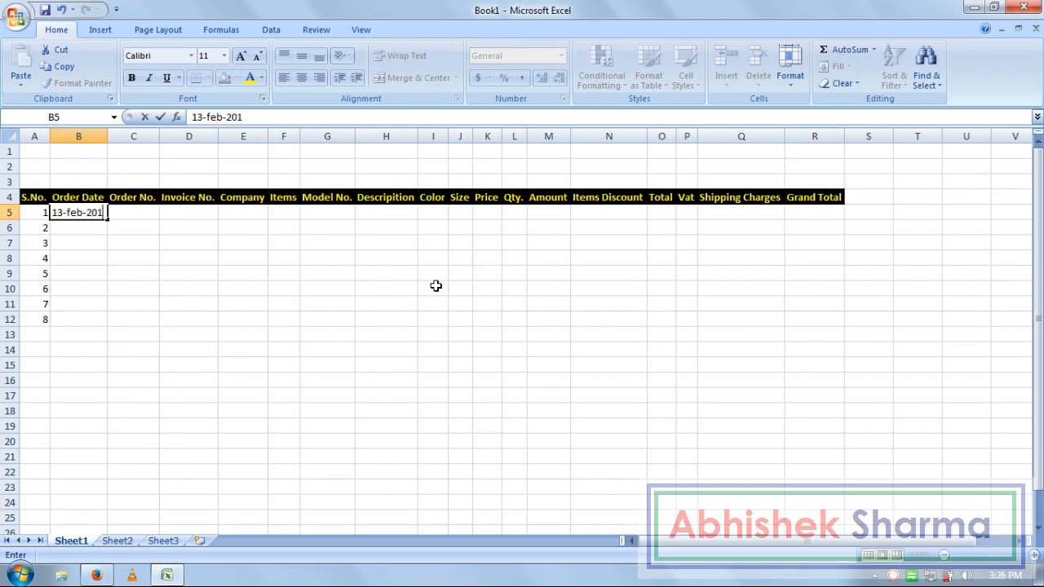
pyautogui.press('Return')
pyautogui.press('Up')
pyautogui.hotkey('shift', 'Down')
pyautogui.hotkey('shift', 'Down')
pyautogui.hotkey('shift', 'Down')
pyautogui.hotkey('shift', 'Down')
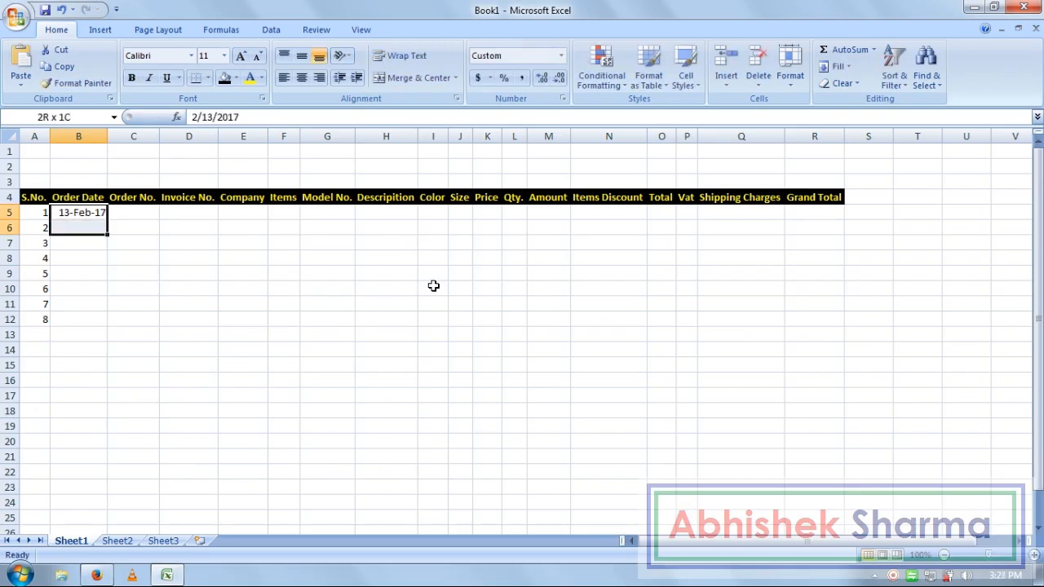
pyautogui.hotkey('shift', 'Down')
pyautogui.hotkey('shift', 'Down')
pyautogui.hotkey('shift', 'Down')
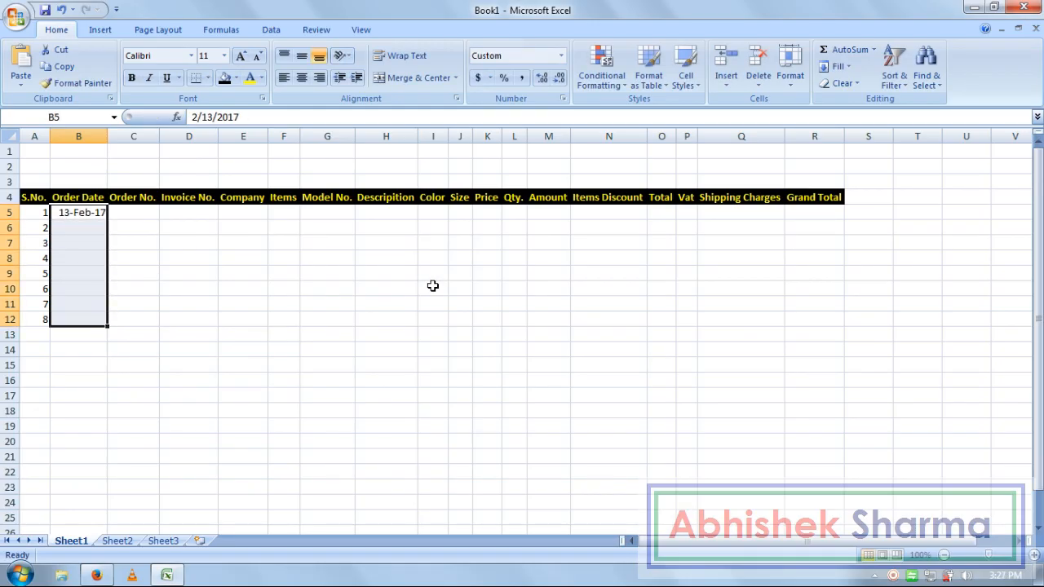
pyautogui.hotkey('ctrl', 'd')
pyautogui.press('Right')
pyautogui.press('Up')
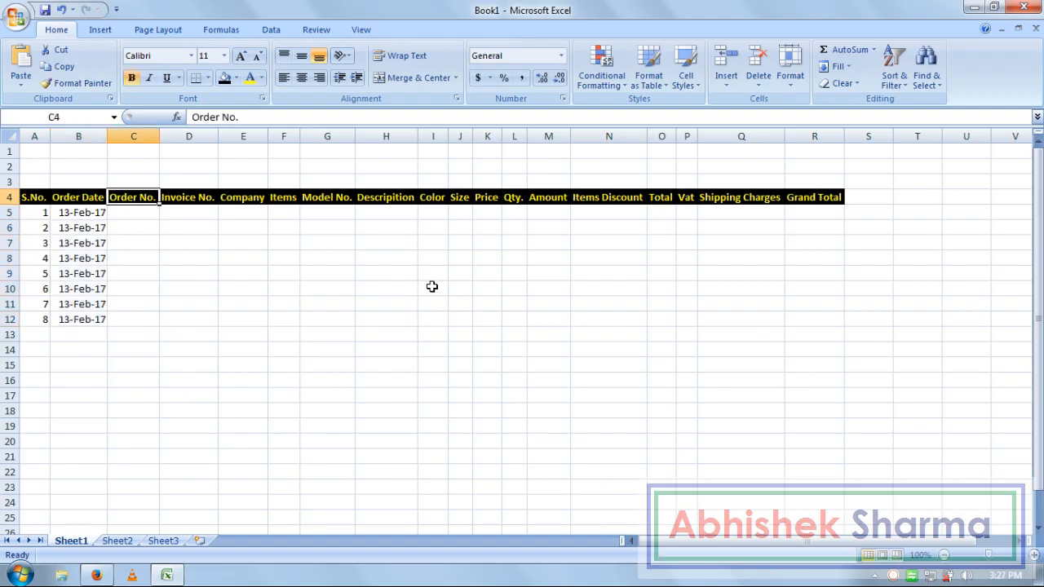
pyautogui.press('Down')
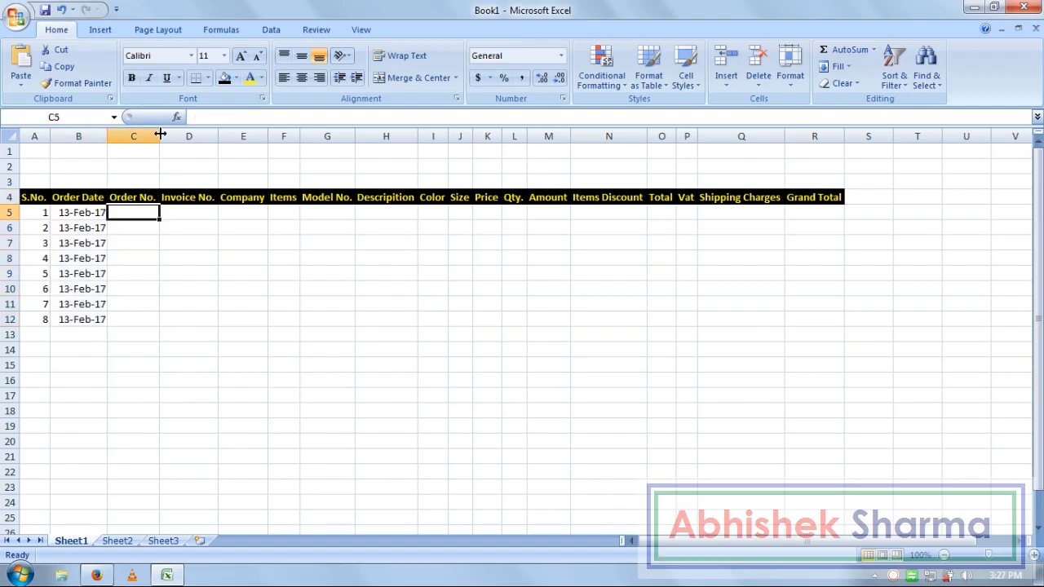
pyautogui.moveTo(159, 137); pyautogui.dragTo(180, 139)
pyautogui.click(169, 242)
pyautogui.click(156, 226)
pyautogui.click(160, 212)
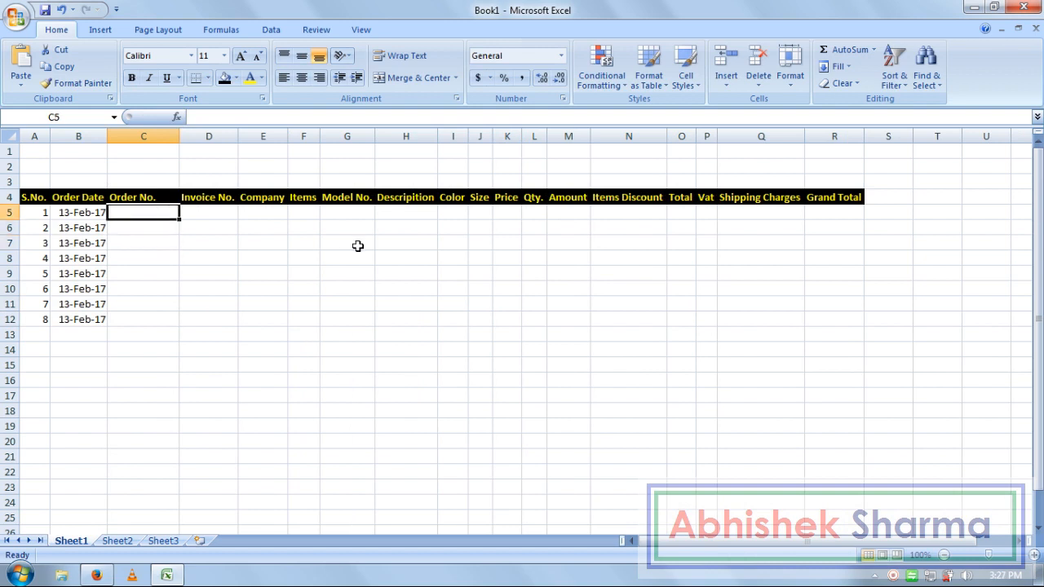
pyautogui.write('AKS')
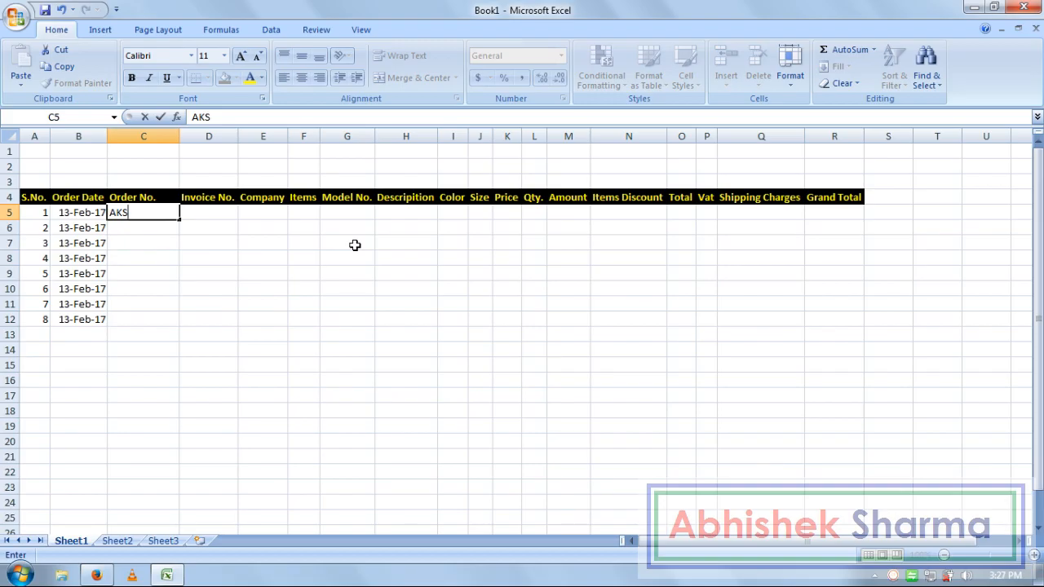
pyautogui.write('00')
pyautogui.write('1302')
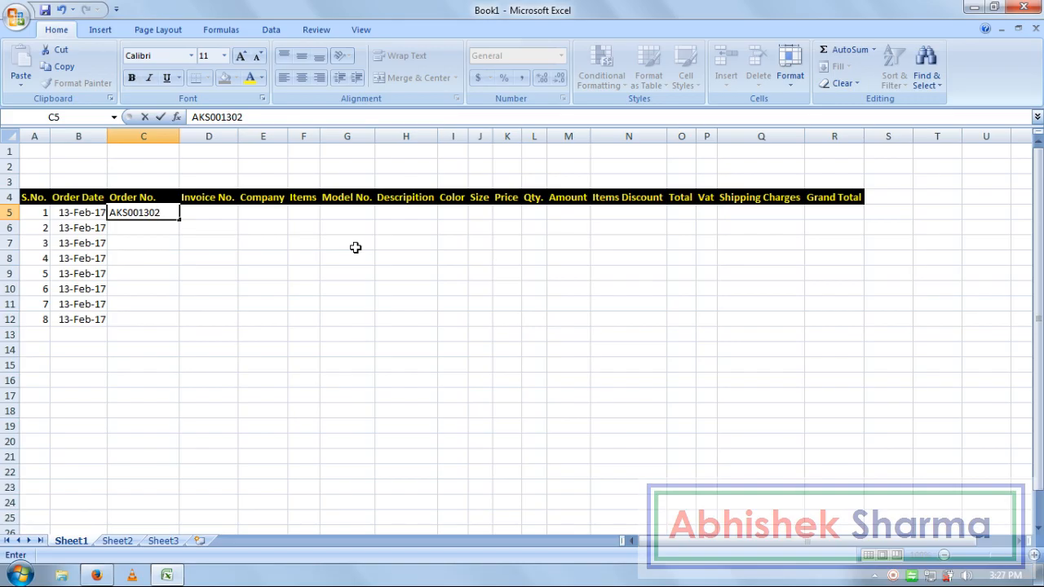
pyautogui.write('2017')
pyautogui.press('Return')
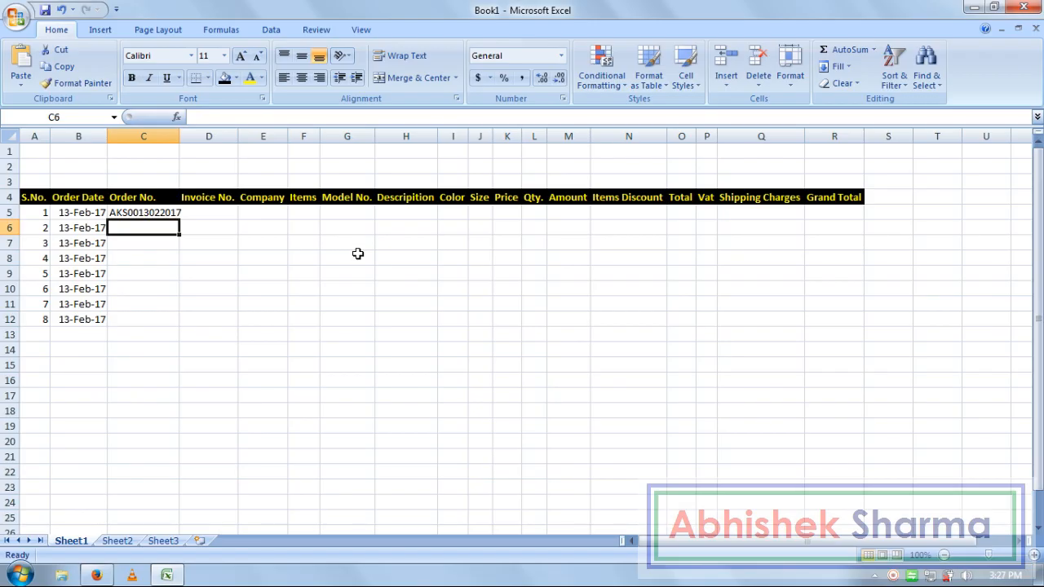
pyautogui.write('AKS00')
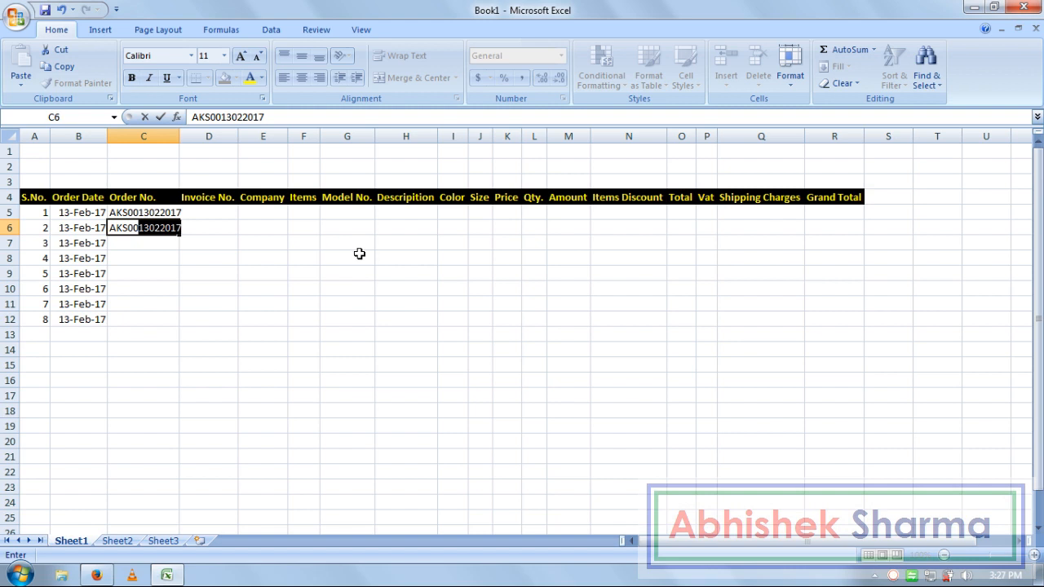
pyautogui.press('Delete')
pyautogui.press('BackSpace')
pyautogui.write('1')
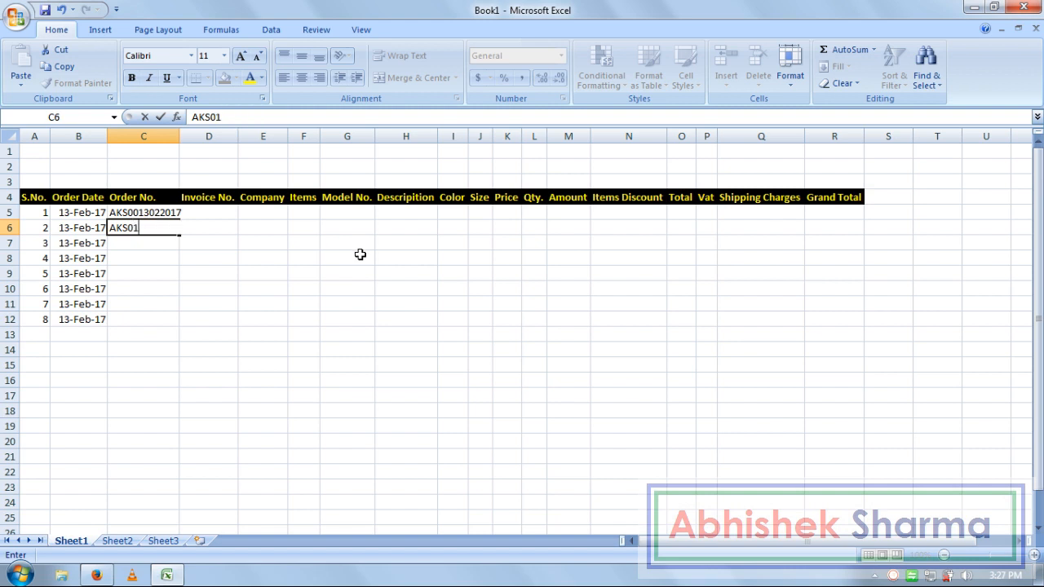
pyautogui.write('13022017')
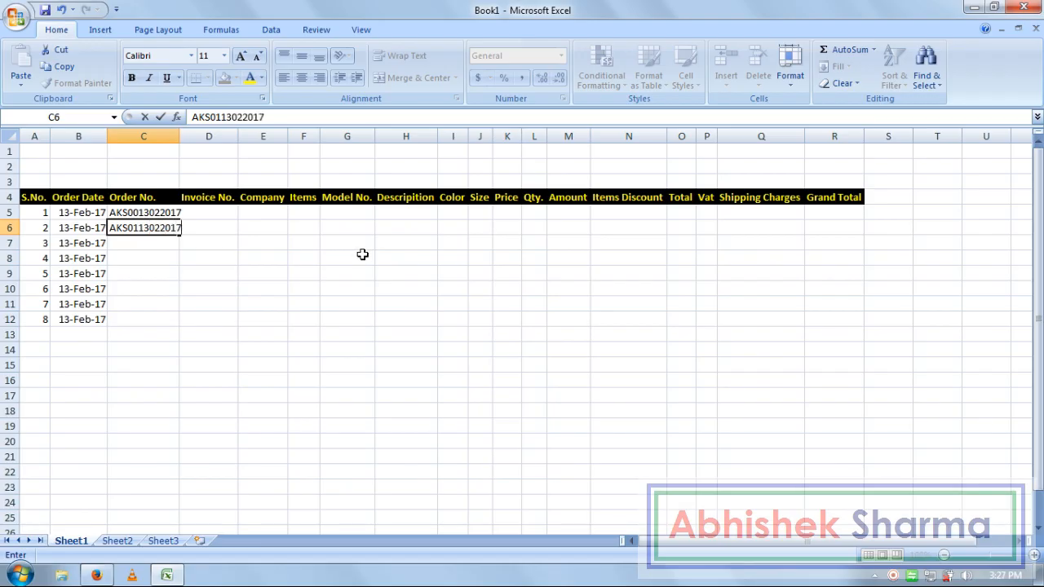
pyautogui.press('Return')
# - Extend the order-number series down to C12, auto-fit column C and widen column D
pyautogui.click(149, 217)
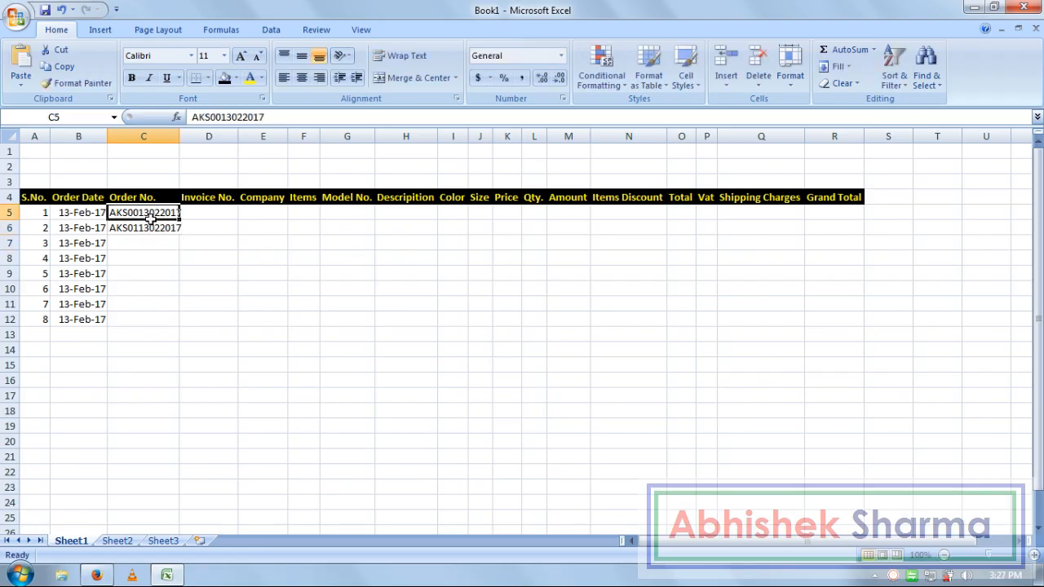
pyautogui.moveTo(155, 226); pyautogui.dragTo(179, 326)
pyautogui.click(217, 213)
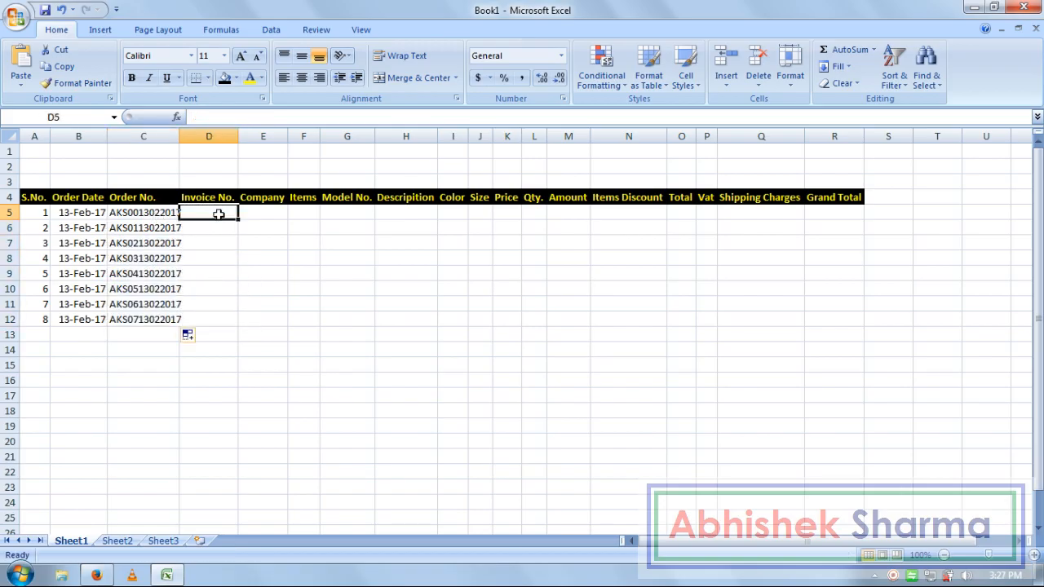
pyautogui.doubleClick(179, 136)
pyautogui.click(233, 269)
pyautogui.click(212, 221)
pyautogui.moveTo(244, 136); pyautogui.dragTo(293, 140)
pyautogui.click(289, 258)
# - Enter invoice numbers #GZBIN0013217 and #GZBIN0113217 in D5 and D6
pyautogui.click(259, 210)
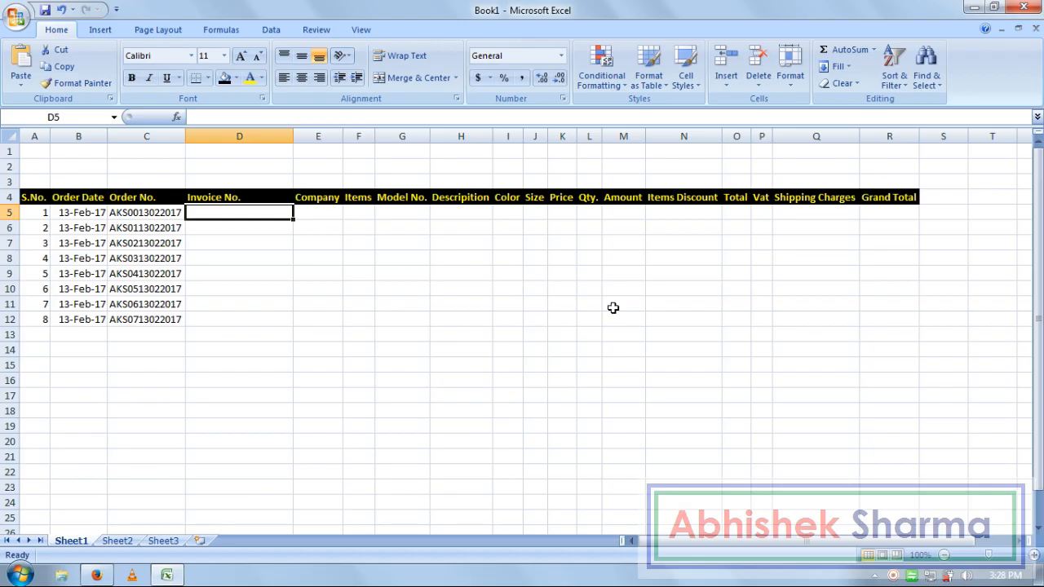
pyautogui.write('#g')
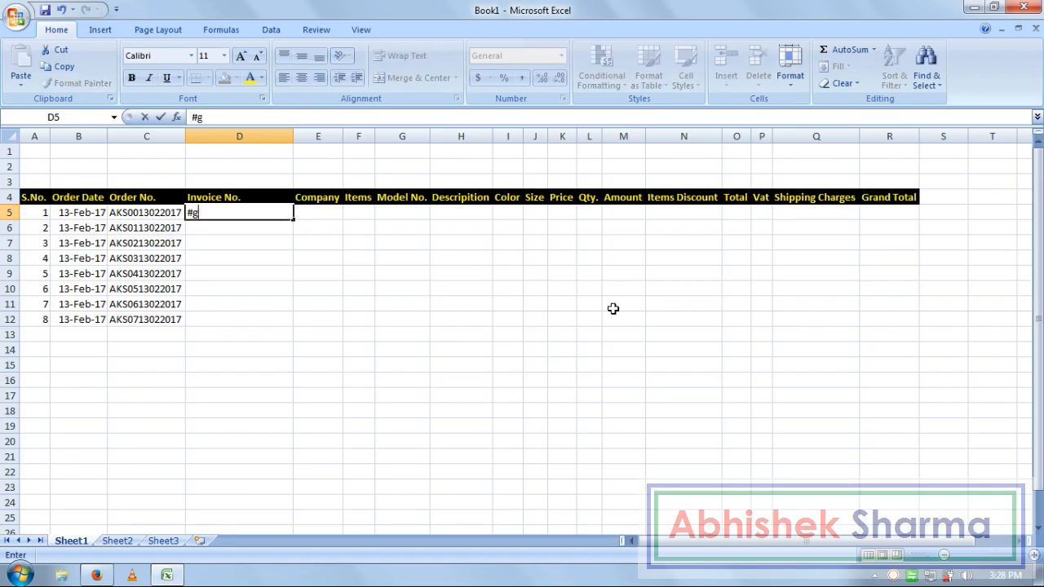
pyautogui.press('BackSpace')
pyautogui.write('GZBIN00')
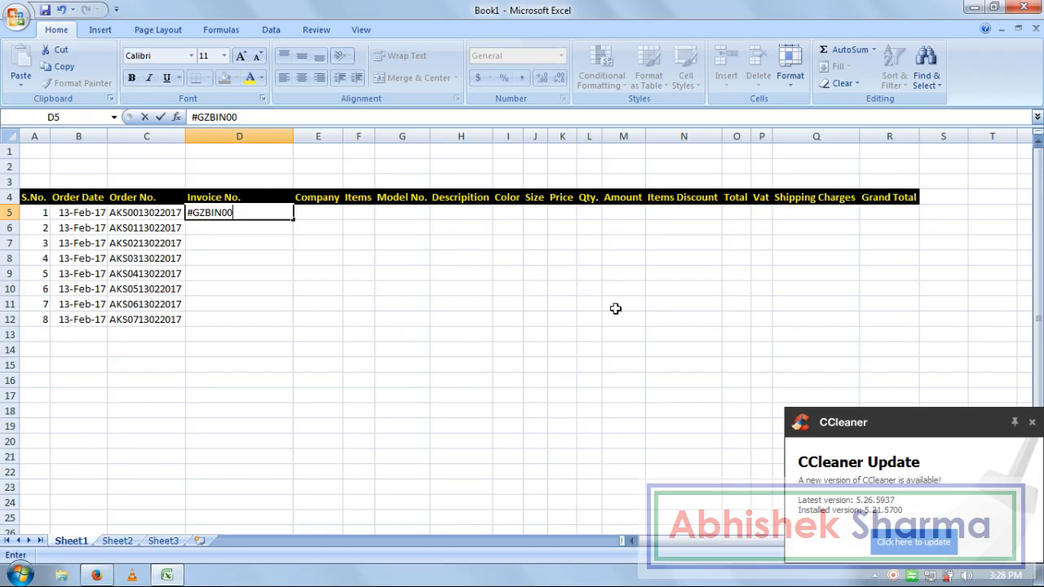
pyautogui.write('13217')
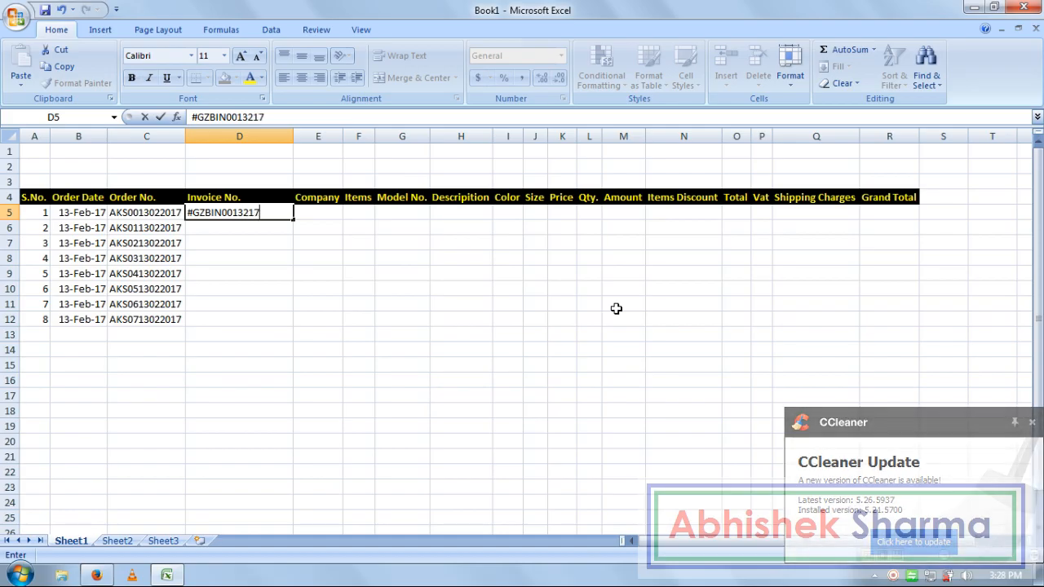
pyautogui.press('Return')
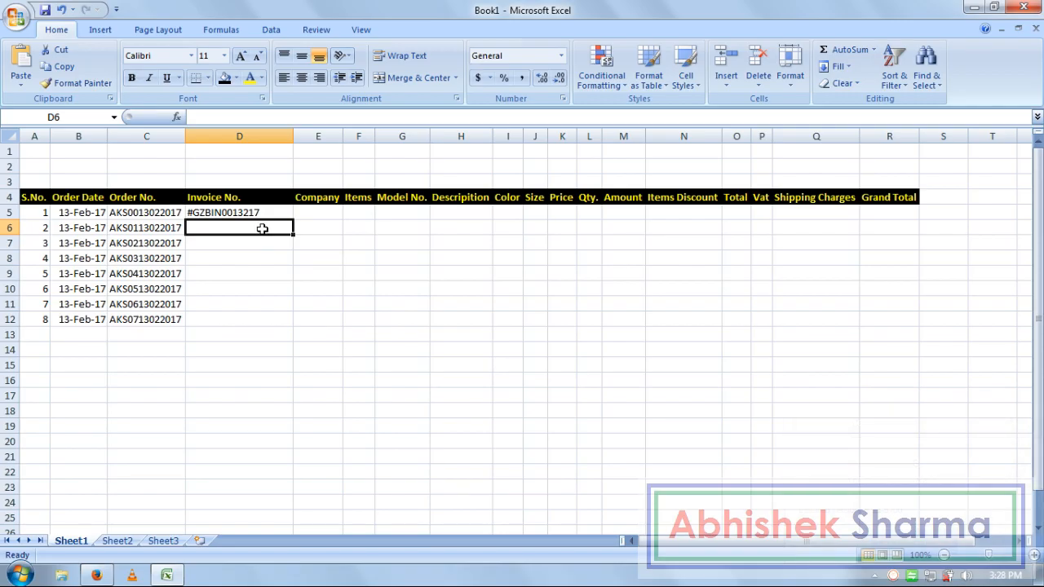
pyautogui.write('#GZBI')
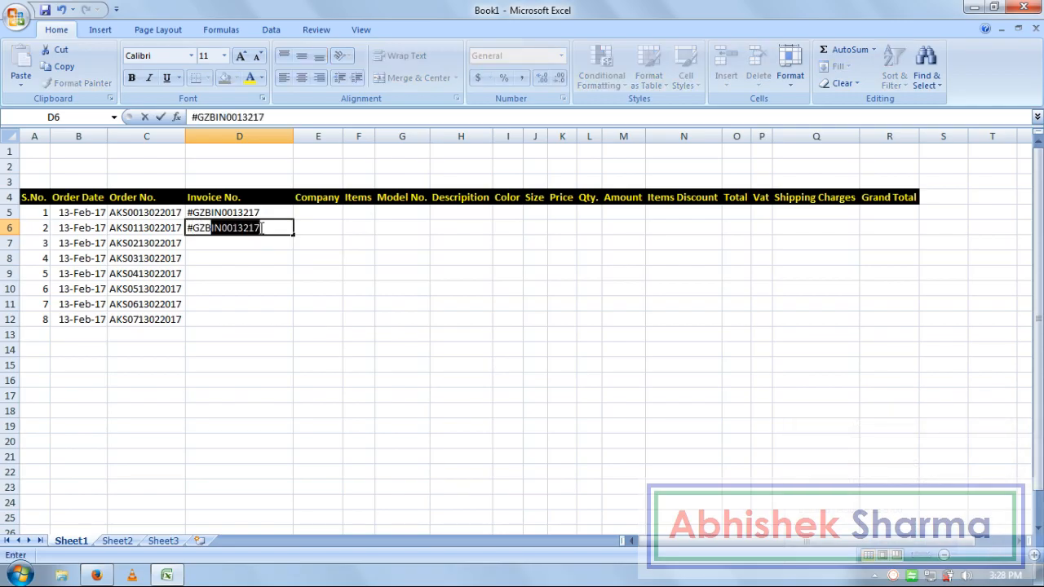
pyautogui.write('N00')
pyautogui.press('Delete')
pyautogui.press('BackSpace')
pyautogui.write('113217')
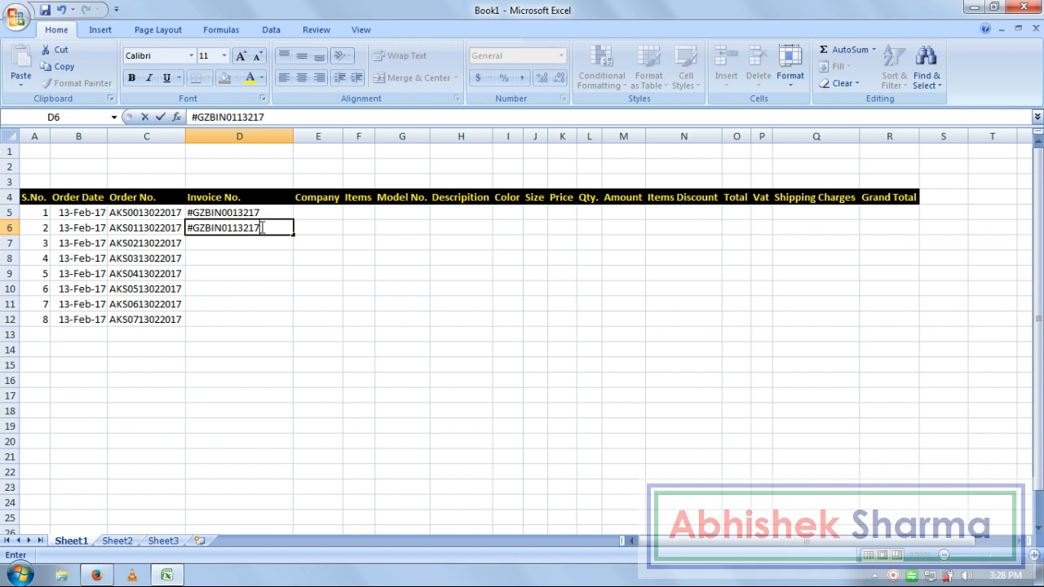
pyautogui.press('Return')
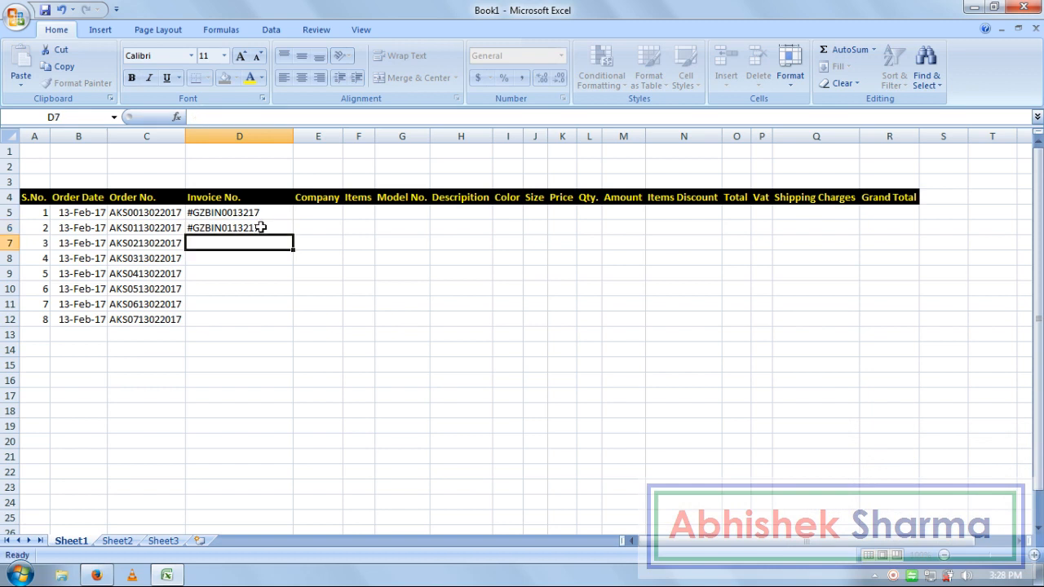
# - Extend the invoice series down to D12, auto-fit column D and widen the Company column
pyautogui.click(261, 215)
pyautogui.moveTo(270, 231); pyautogui.dragTo(295, 326)
pyautogui.click(328, 274)
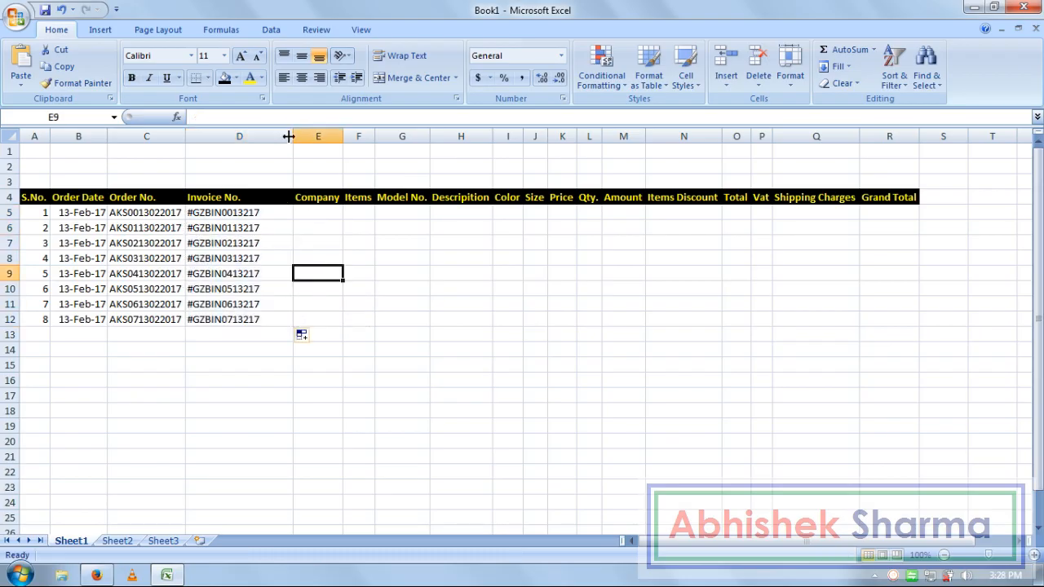
pyautogui.doubleClick(294, 137)
pyautogui.moveTo(308, 226); pyautogui.dragTo(309, 213)
pyautogui.click(310, 213)
pyautogui.moveTo(313, 137); pyautogui.dragTo(336, 139)
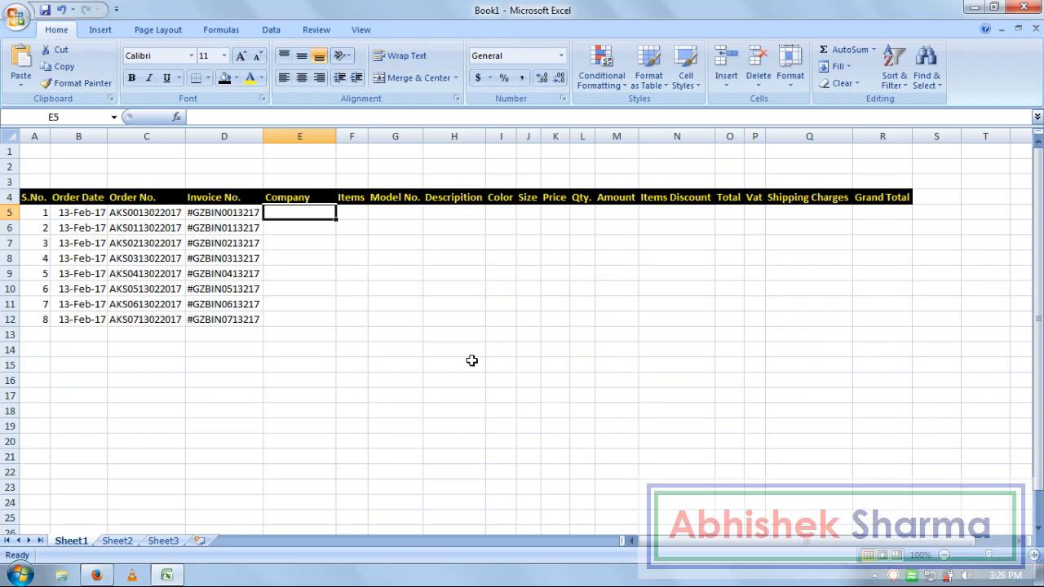
# - Enter Nokia, Mobile, Lumia 510, Lumia Series for the first order, fitting the Items column
pyautogui.write('nOI')
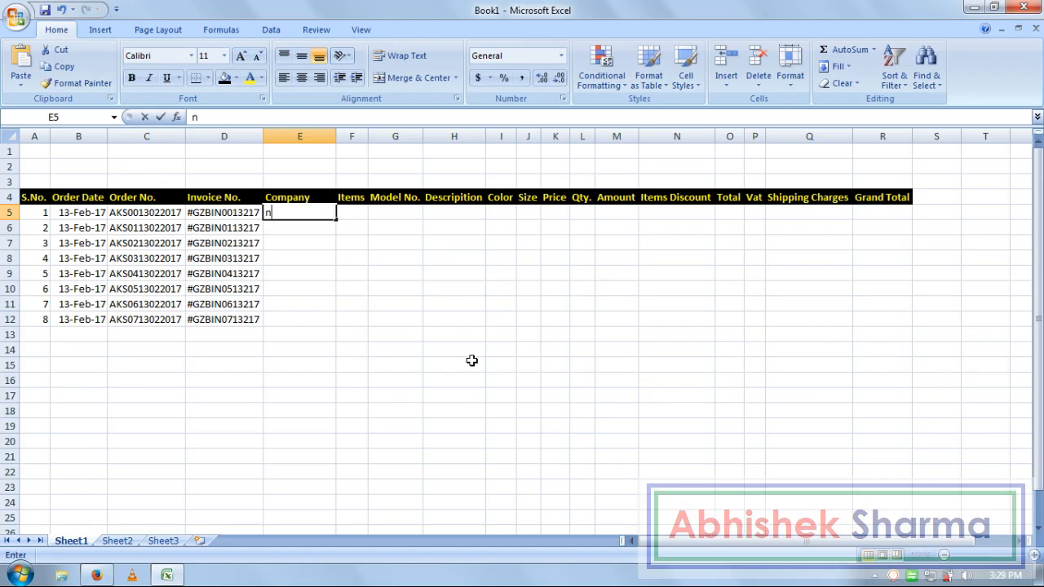
pyautogui.press('BackSpace')
pyautogui.press('BackSpace')
pyautogui.press('BackSpace')
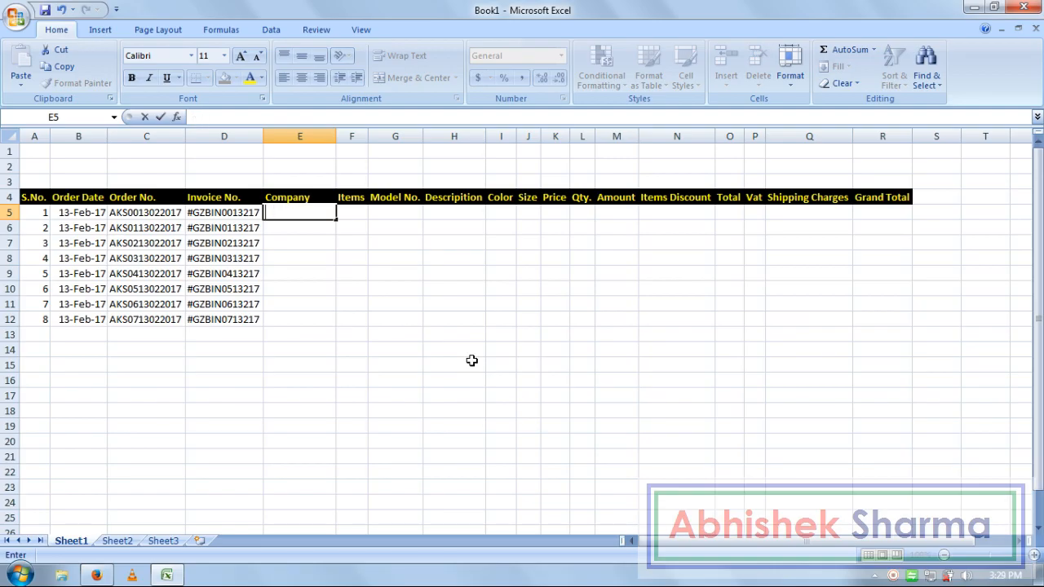
pyautogui.write('Nokia')
pyautogui.press('Tab')
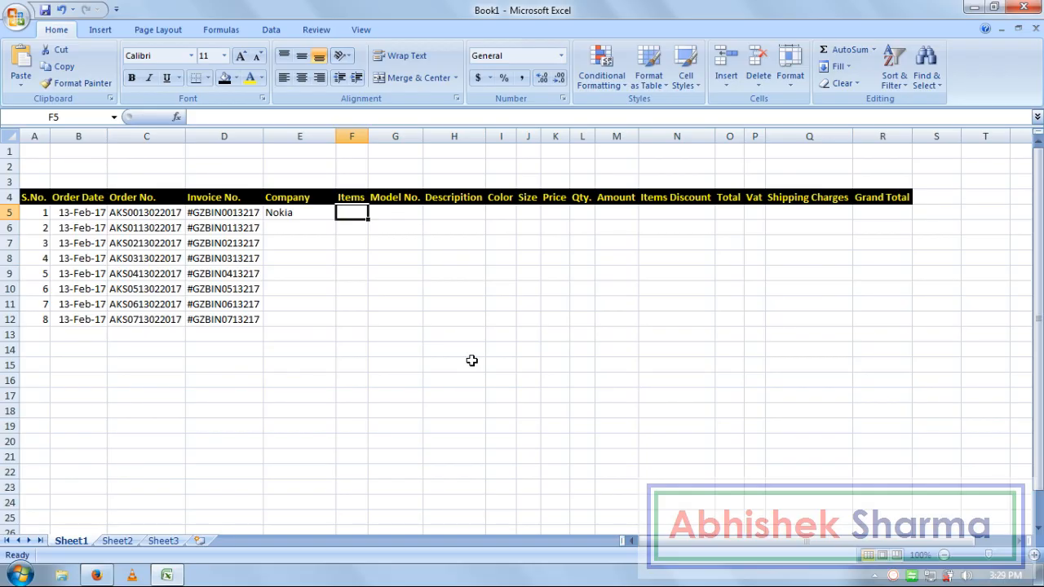
pyautogui.write('Mo')
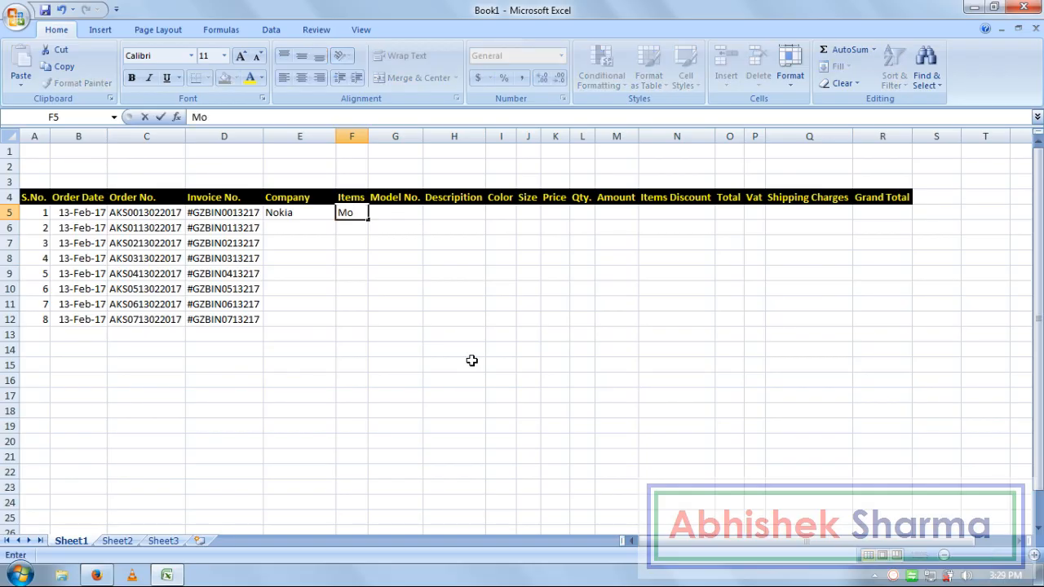
pyautogui.write('bile')
pyautogui.press('Tab')
pyautogui.doubleClick(367, 136)
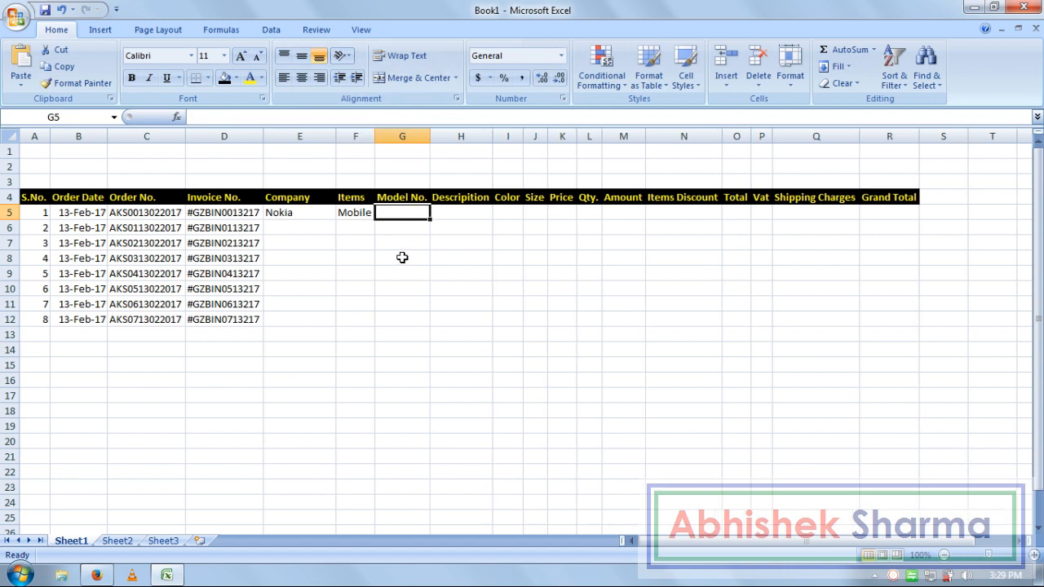
pyautogui.write('Lumia')
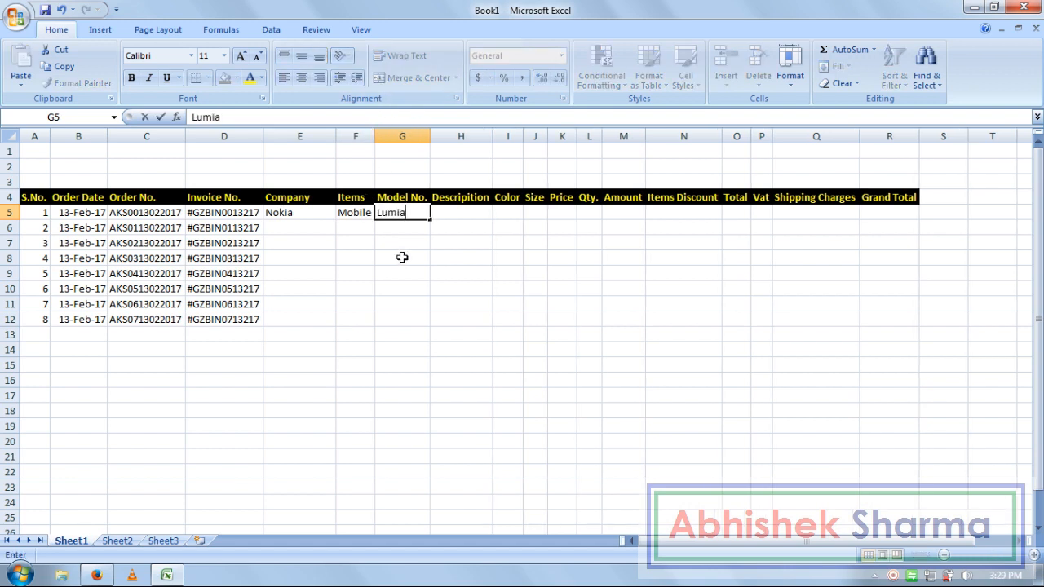
pyautogui.write(' 510')
pyautogui.press('Return')
pyautogui.press('Up')
pyautogui.press('Right')
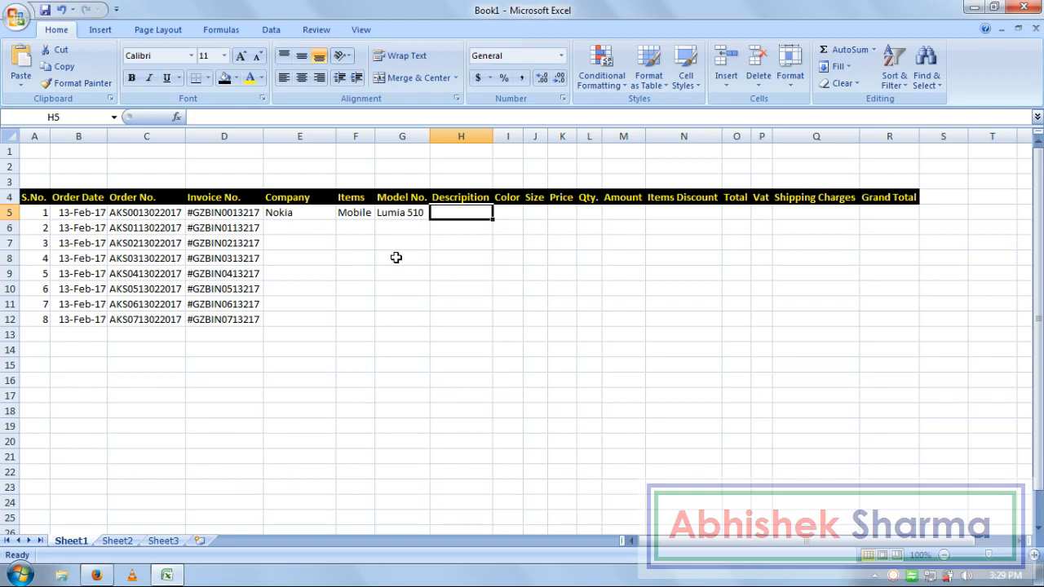
pyautogui.write('Lumia ')
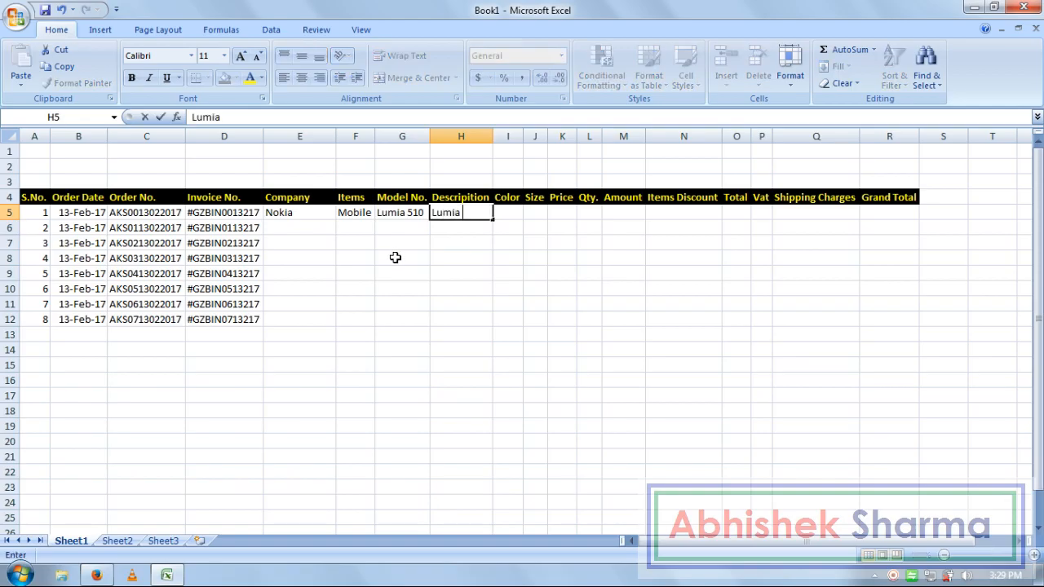
pyautogui.write('Series')
pyautogui.press('Return')
# - Enter Samsung, Mobile, Galaxy j7, Galaxy Series for the second order
pyautogui.press('Left')
pyautogui.press('Left')
pyautogui.press('Left')
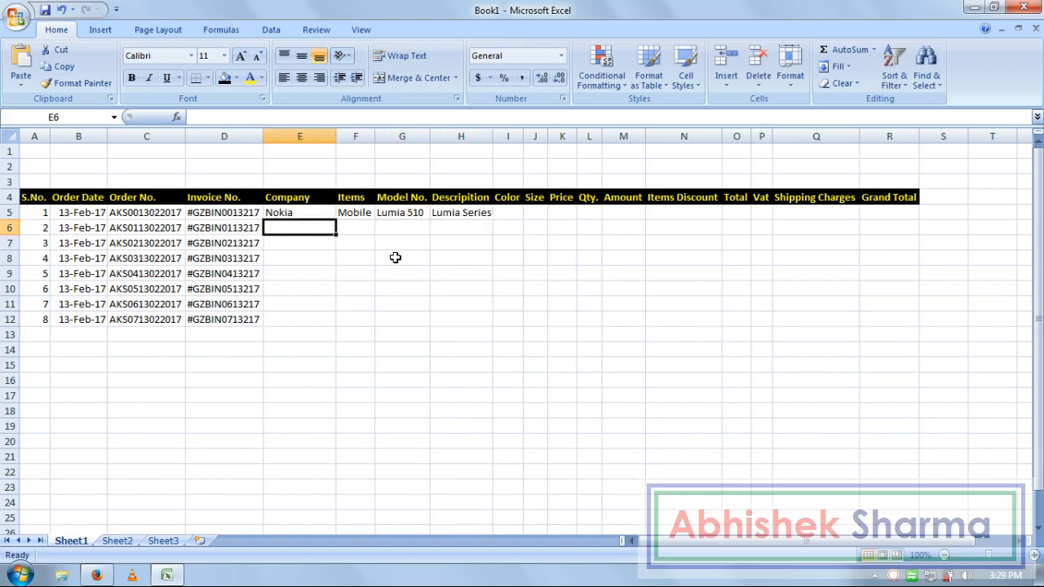
pyautogui.write('Samsung')
pyautogui.press('Tab')
pyautogui.write('Mobile')
pyautogui.press('Tab')
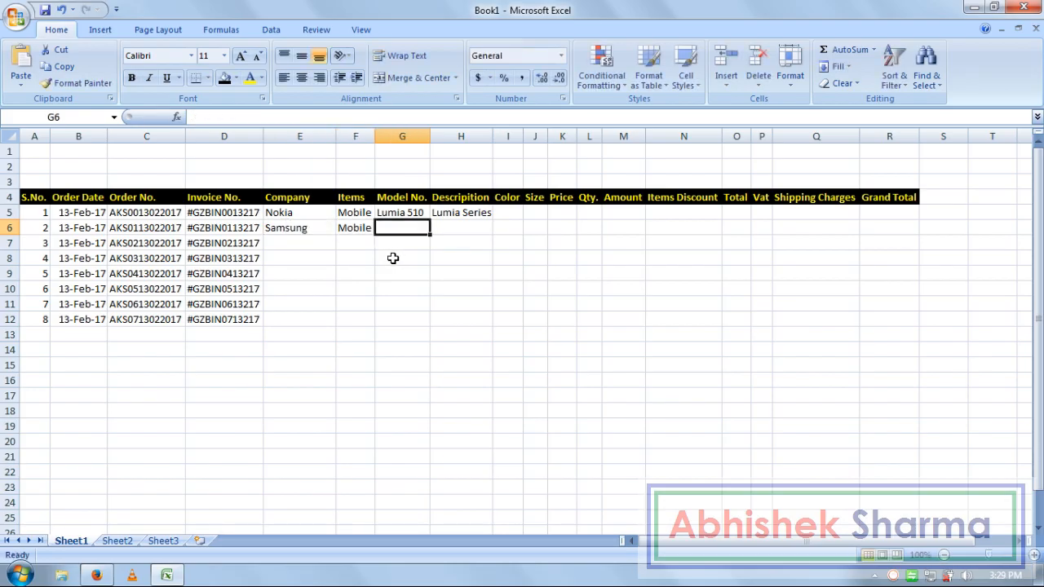
pyautogui.write('Gala')
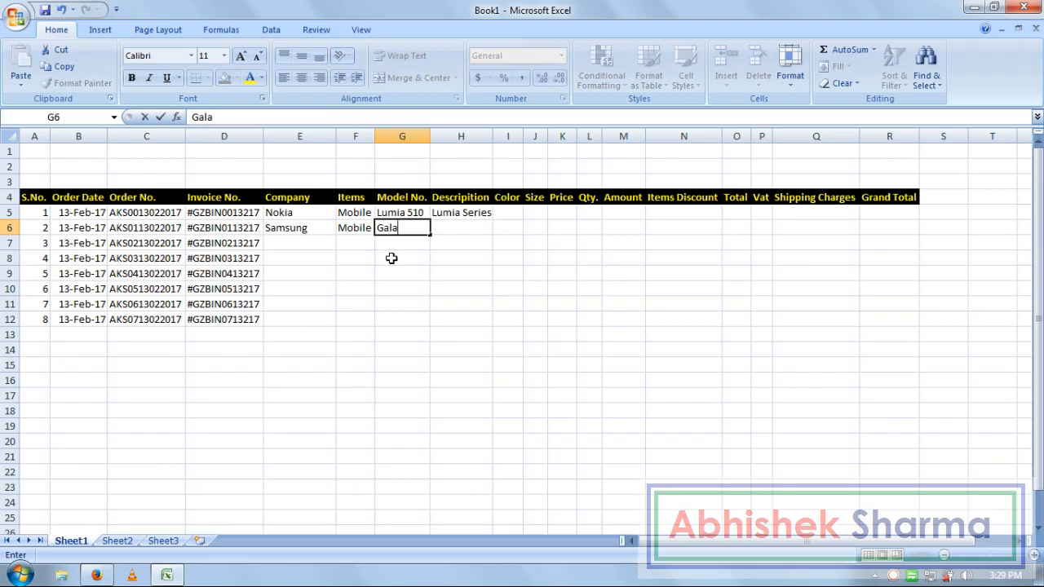
pyautogui.write('xy j7')
pyautogui.press('Tab')
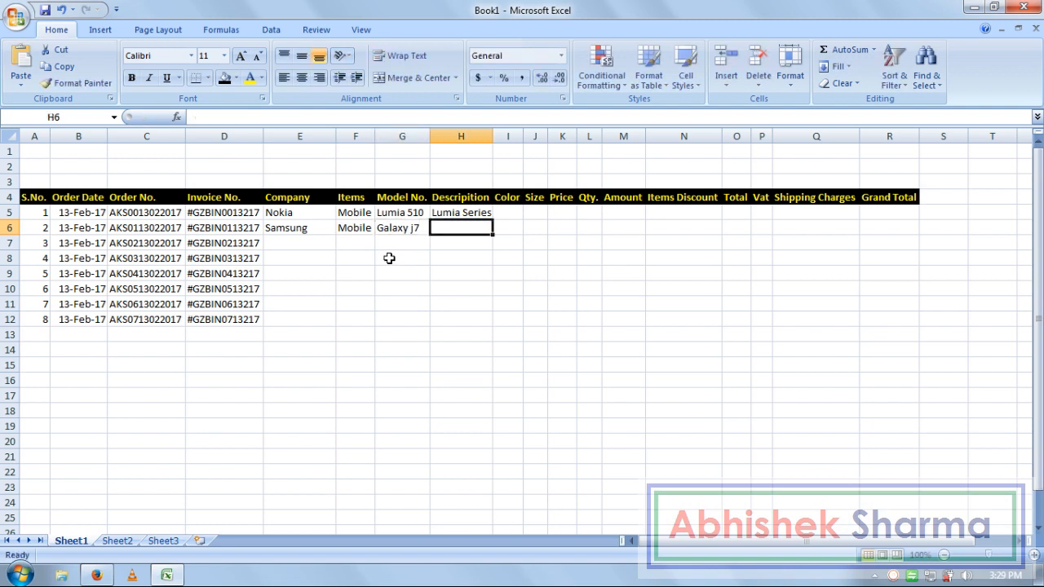
pyautogui.write('Galaxy Series')
pyautogui.press('Return')
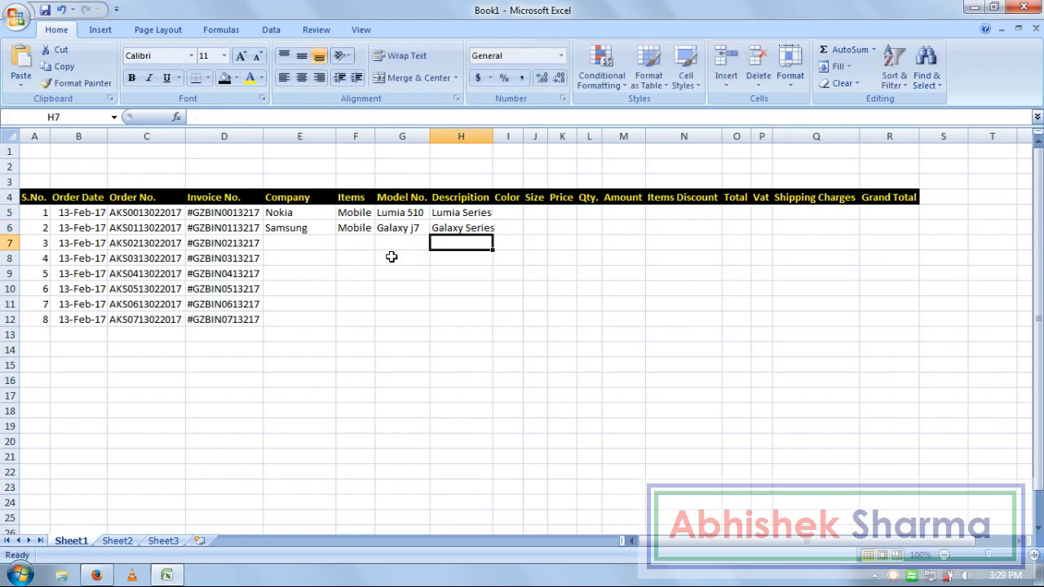
# - Enter Sony, Mobile, Xperia Z, Xperia Series for the third order
pyautogui.press('Left')
pyautogui.press('Left')
pyautogui.press('Left')
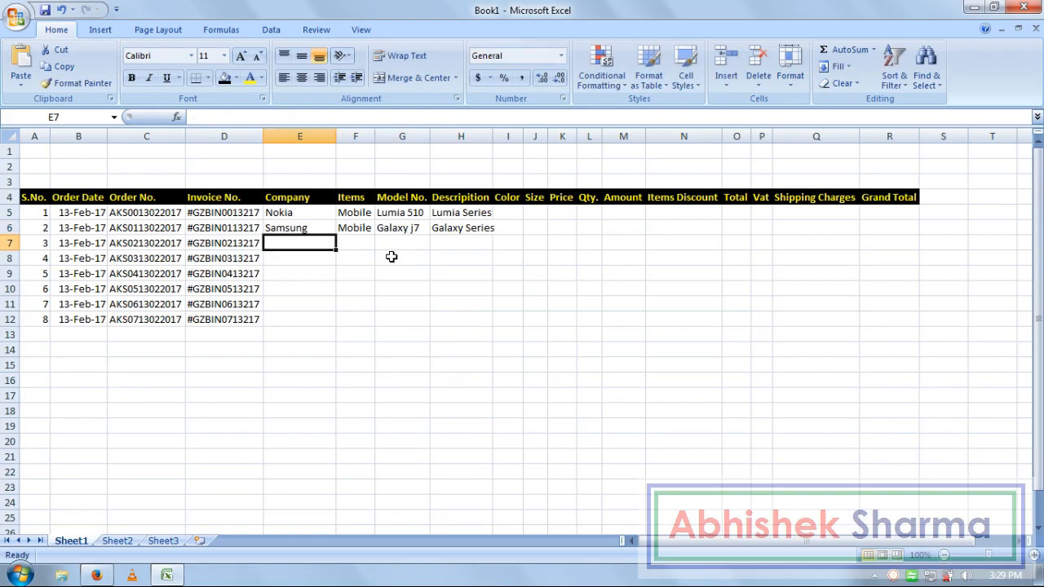
pyautogui.write('Sony')
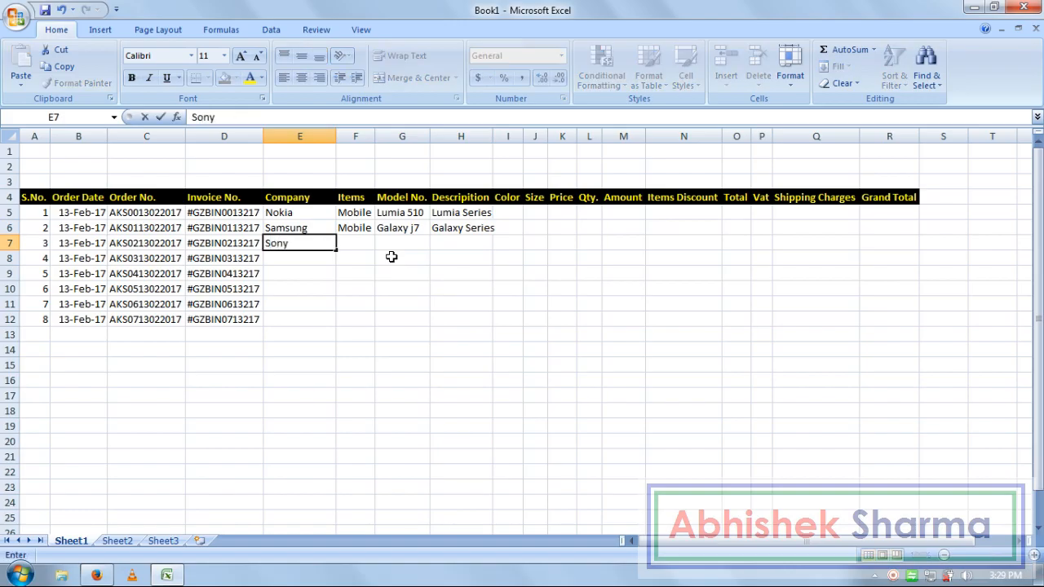
pyautogui.press('Tab')
pyautogui.write('Mobile')
pyautogui.press('Tab')
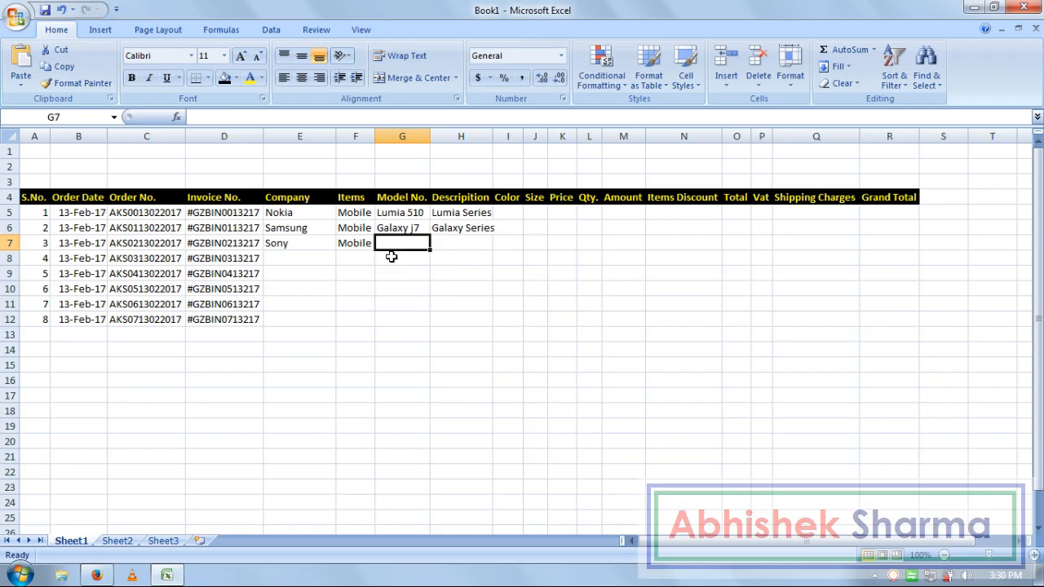
pyautogui.write('X')
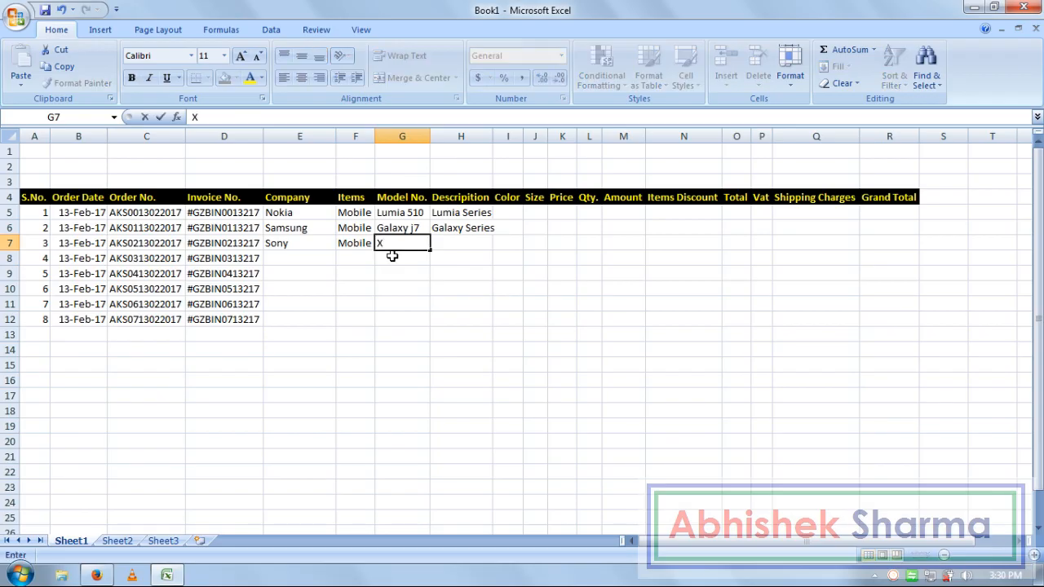
pyautogui.write('peria Z')
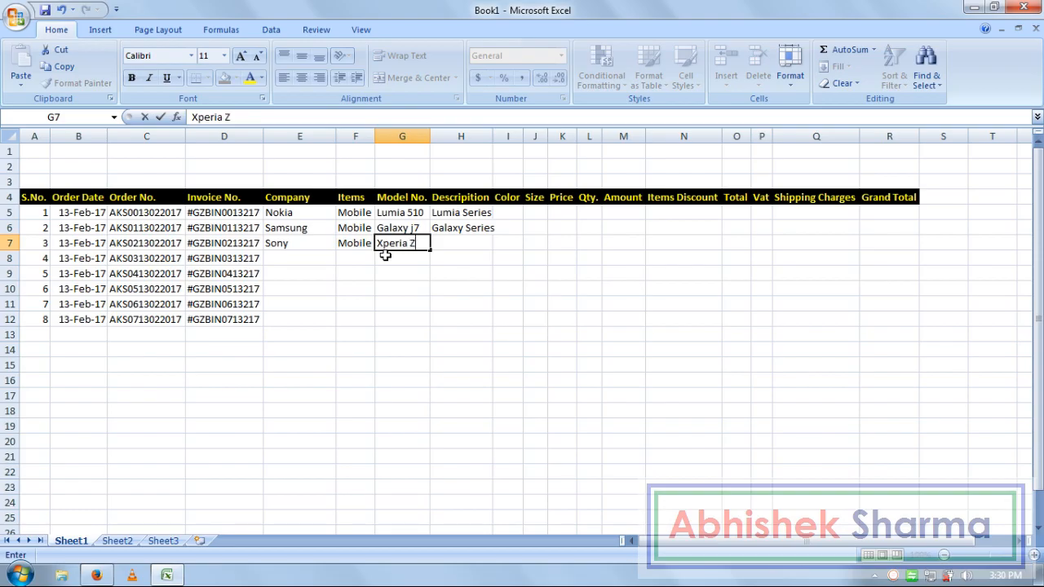
pyautogui.press('Tab')
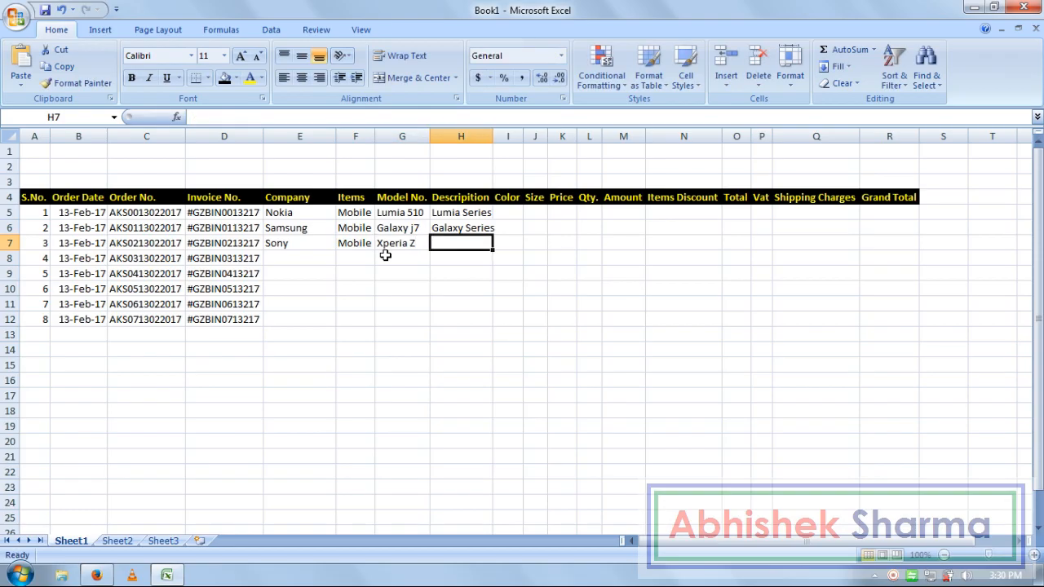
pyautogui.write('Xpe')
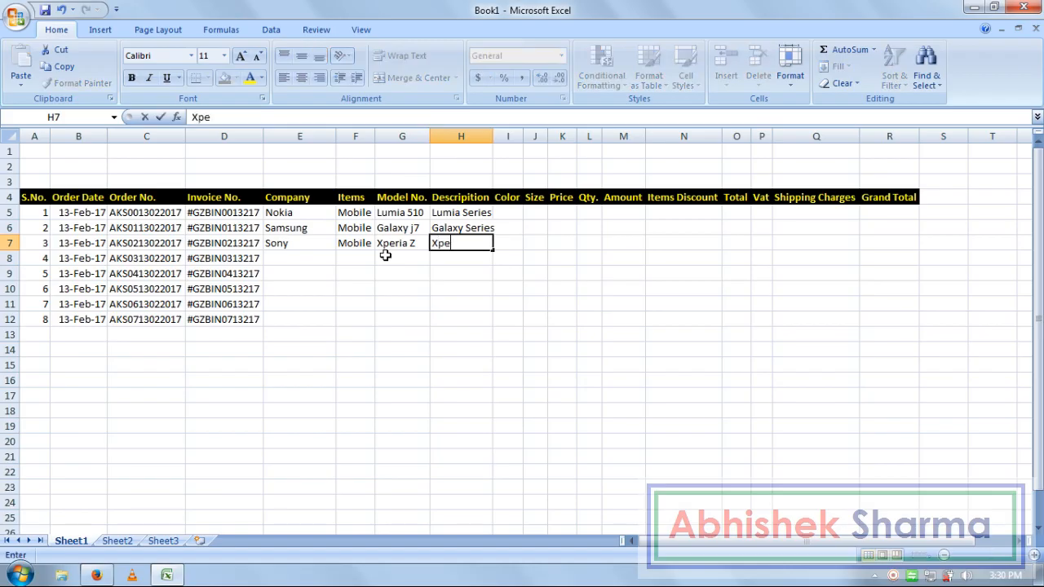
pyautogui.write('ria Series')
pyautogui.press('Return')
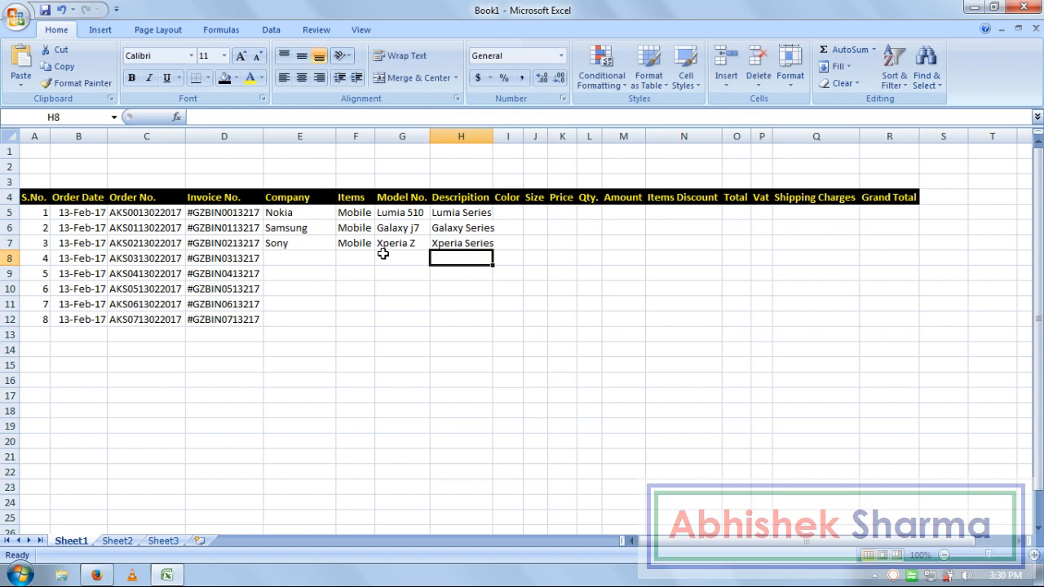
# - Enter Lg, Mobile, Smart 21, Smart Series for order 4
pyautogui.press('Left')
pyautogui.press('Left')
pyautogui.press('Left')
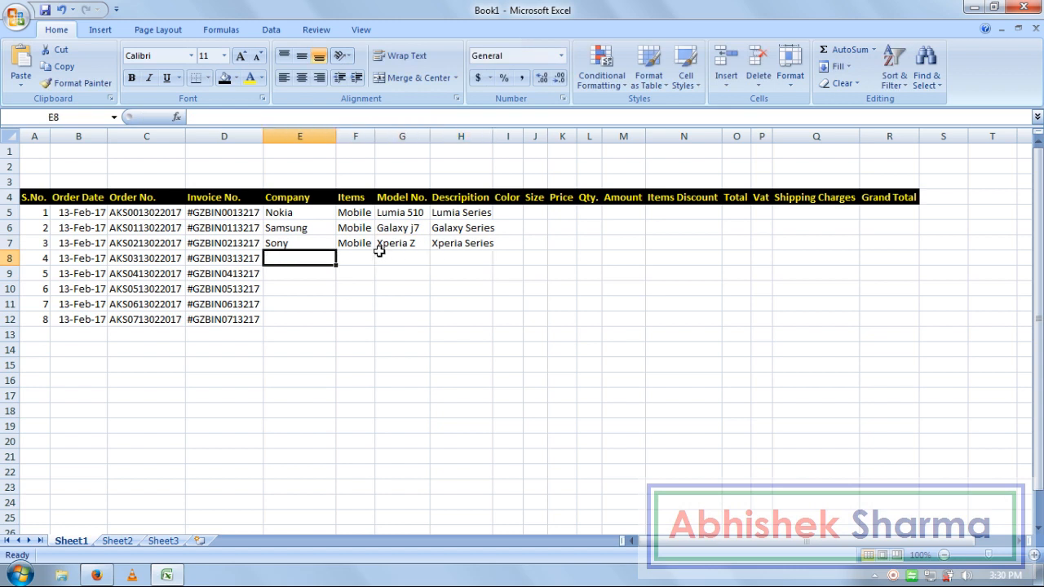
pyautogui.write('Lg')
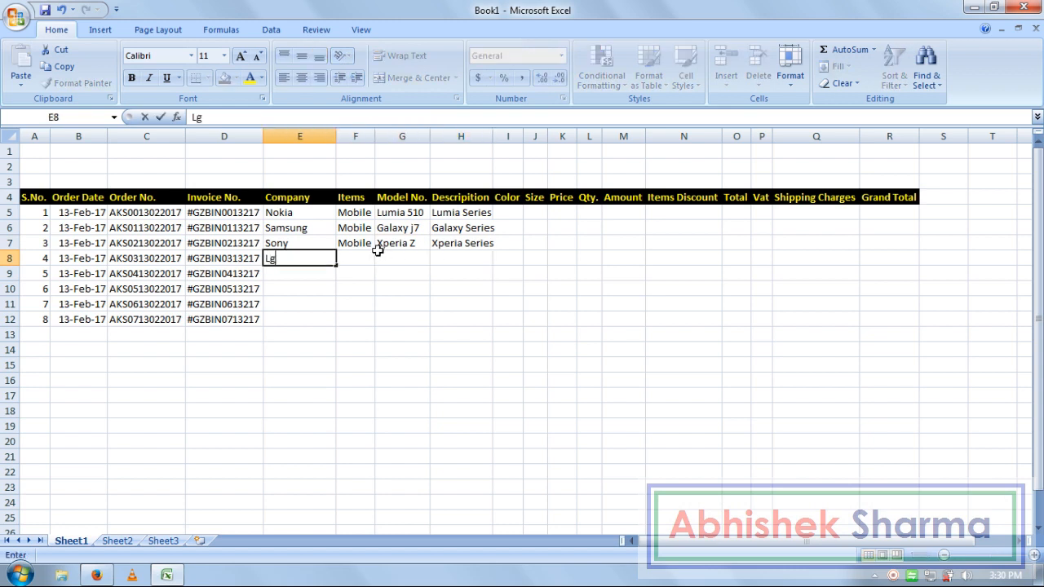
pyautogui.press('Tab')
pyautogui.write('Mobile')
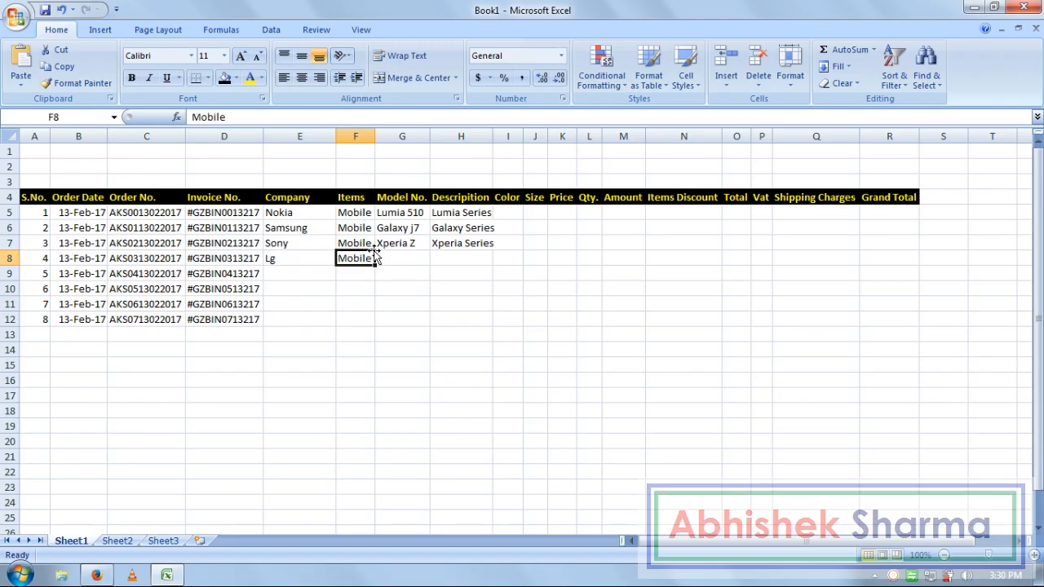
pyautogui.press('Tab')
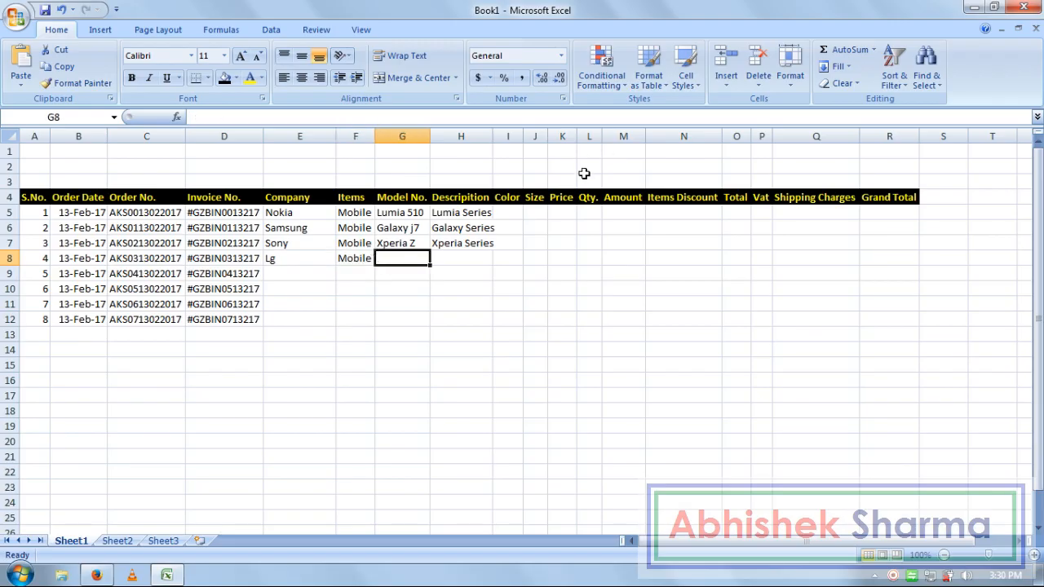
pyautogui.write('Smart')
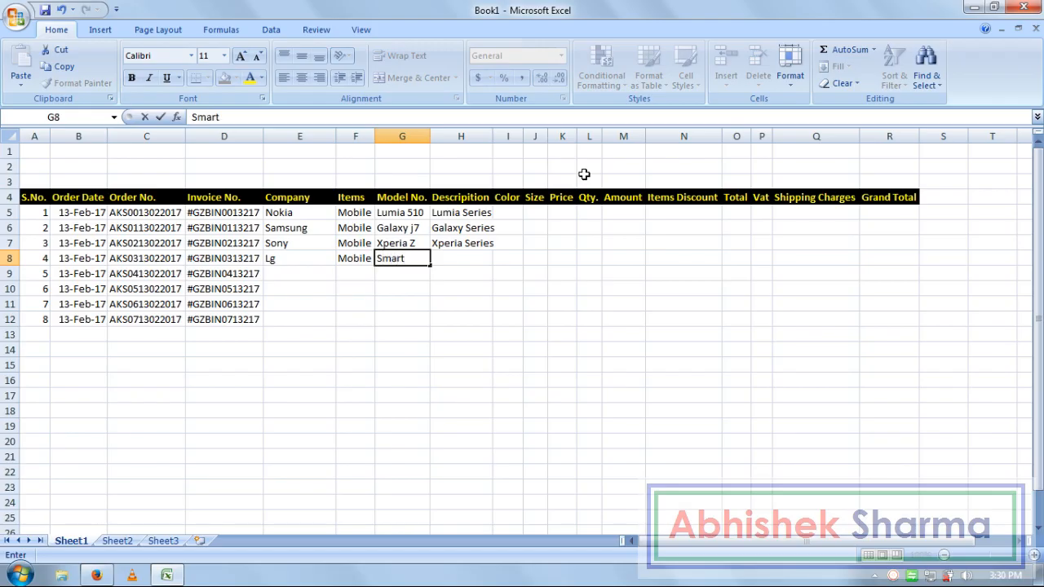
pyautogui.write(' 21')
pyautogui.press('Tab')
pyautogui.write('Sma')
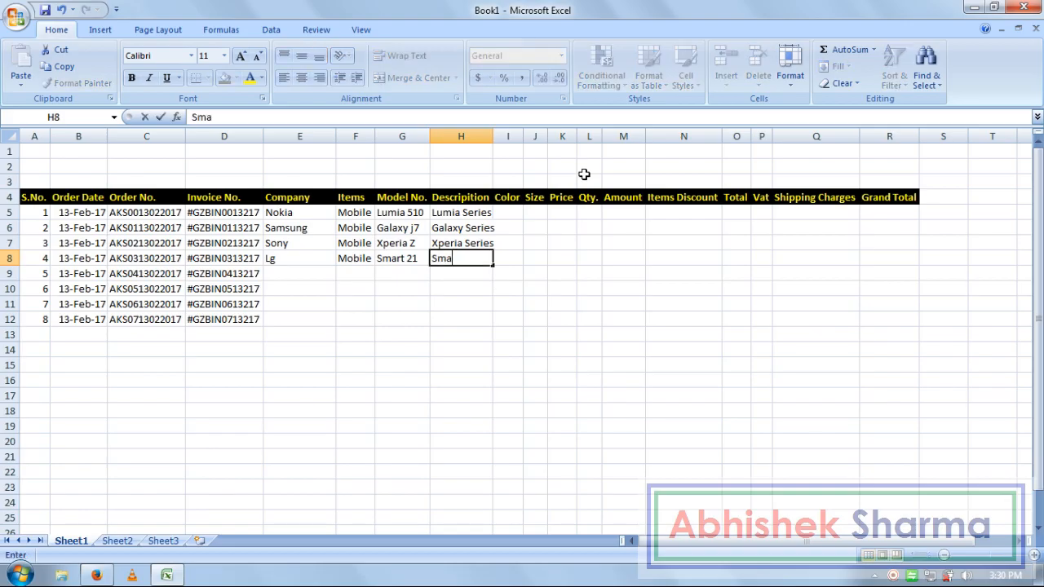
pyautogui.write('rt Series')
pyautogui.press('Return')
# - Start order 5 with company Nokia, item Mobile and model Lumia510 via AutoComplete
pyautogui.press('Left')
pyautogui.press('Left')
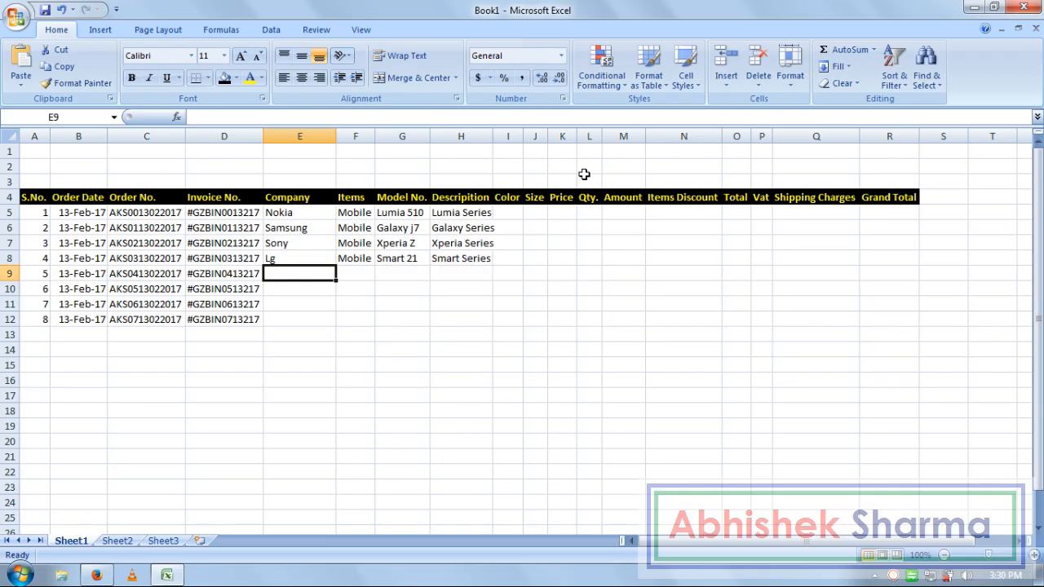
pyautogui.write('N')
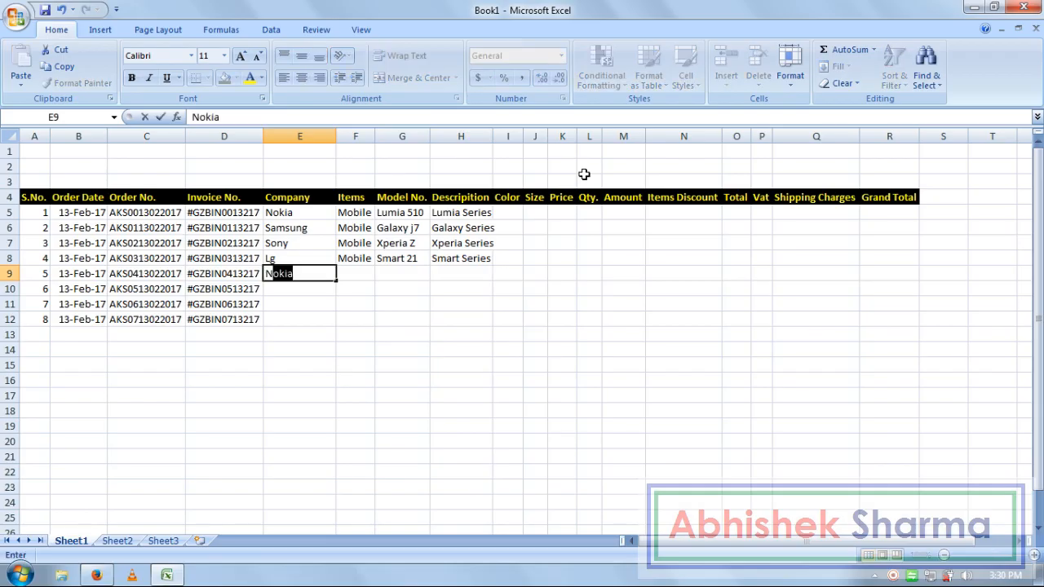
pyautogui.write('o')
pyautogui.press('Tab')
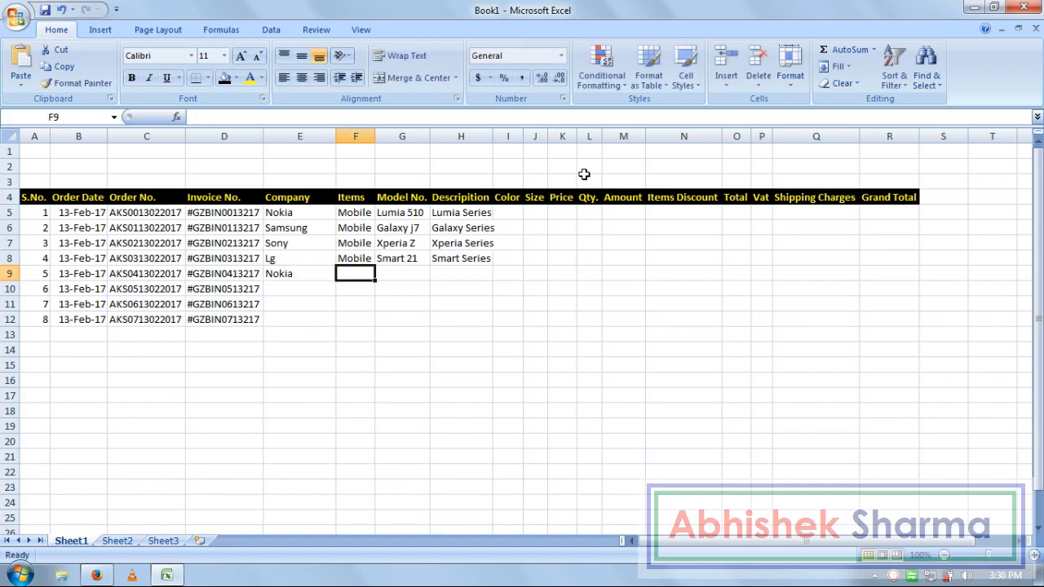
pyautogui.write('M')
pyautogui.press('Tab')
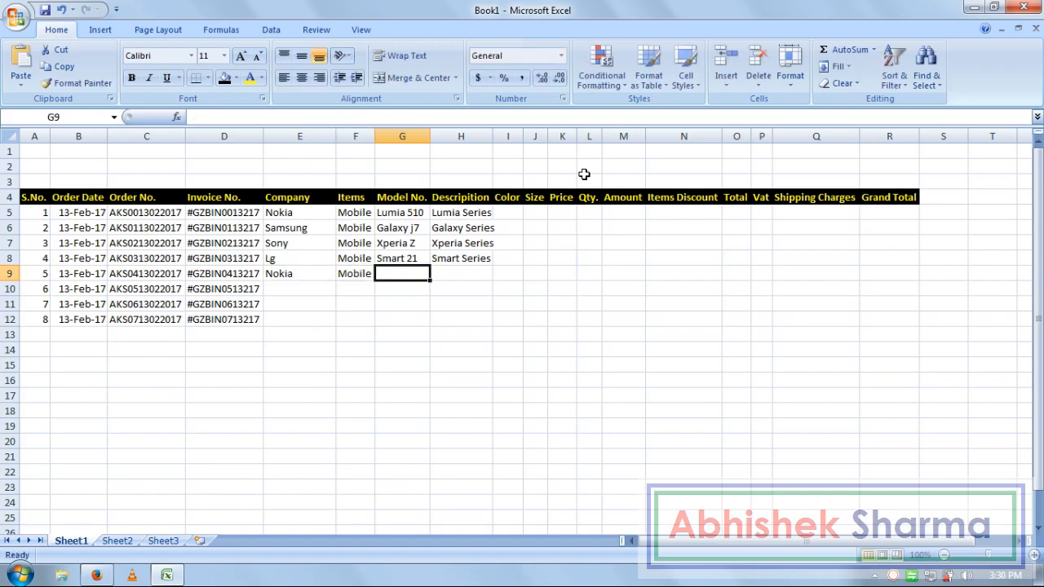
pyautogui.write('Lumia')
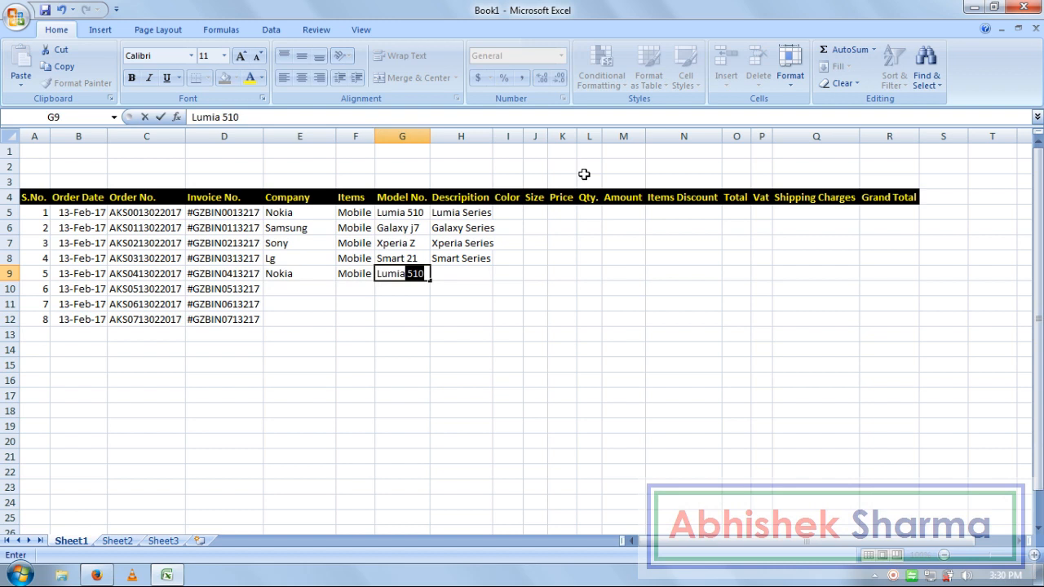
pyautogui.write('510')
pyautogui.press('Left')
# - Correct order 5's model to 'Lumia 510' and add the description Lumia Series
pyautogui.press('Right')
pyautogui.press('F2')
pyautogui.press('Left')
pyautogui.press('Left')
pyautogui.press('Left')
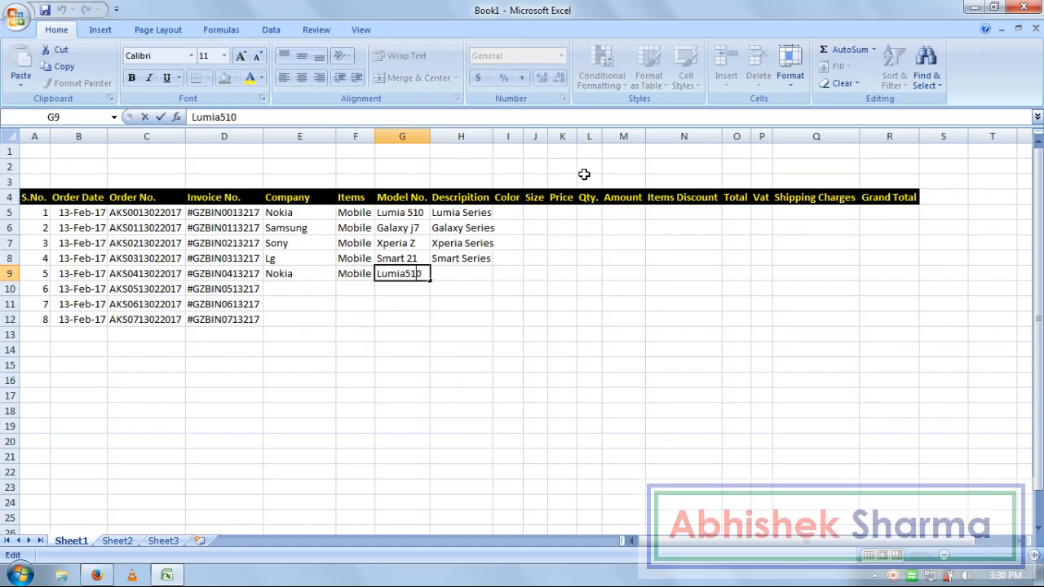
pyautogui.press('Return')
pyautogui.press('Right')
pyautogui.press('Up')
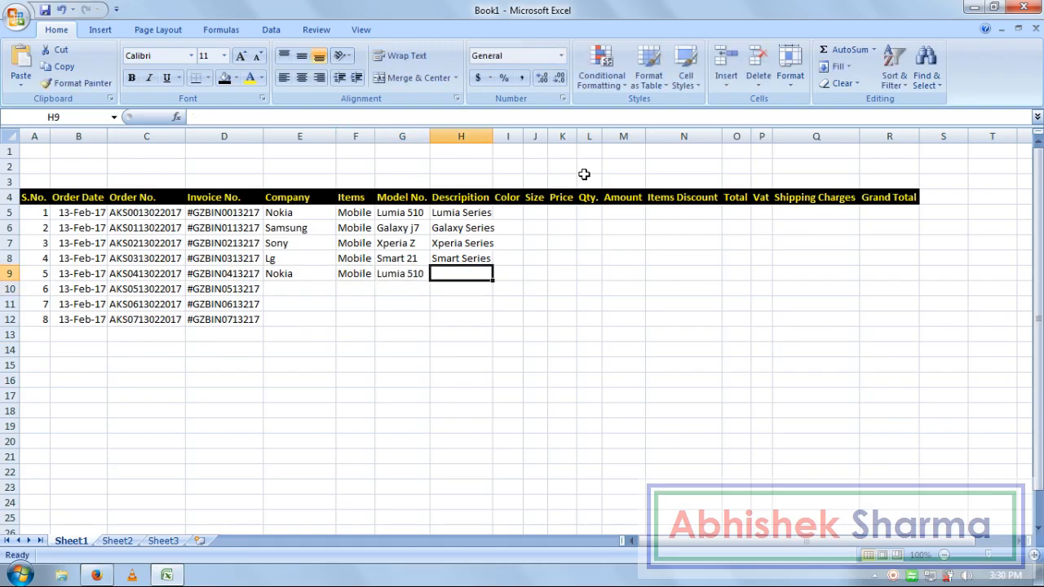
pyautogui.write('Lumia Series')
pyautogui.press('Return')
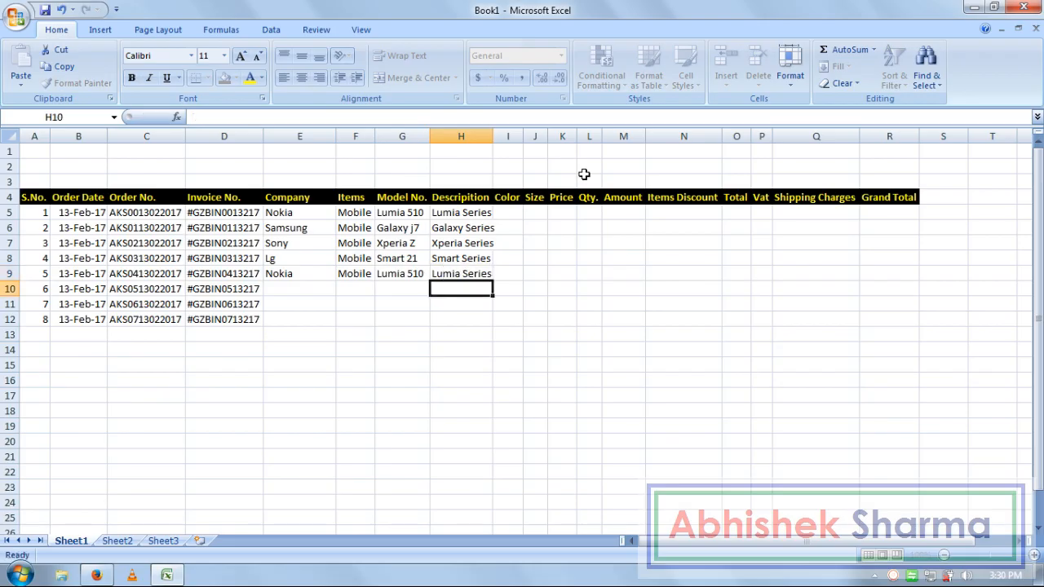
pyautogui.press('Left')
pyautogui.press('Left')
pyautogui.press('Left')
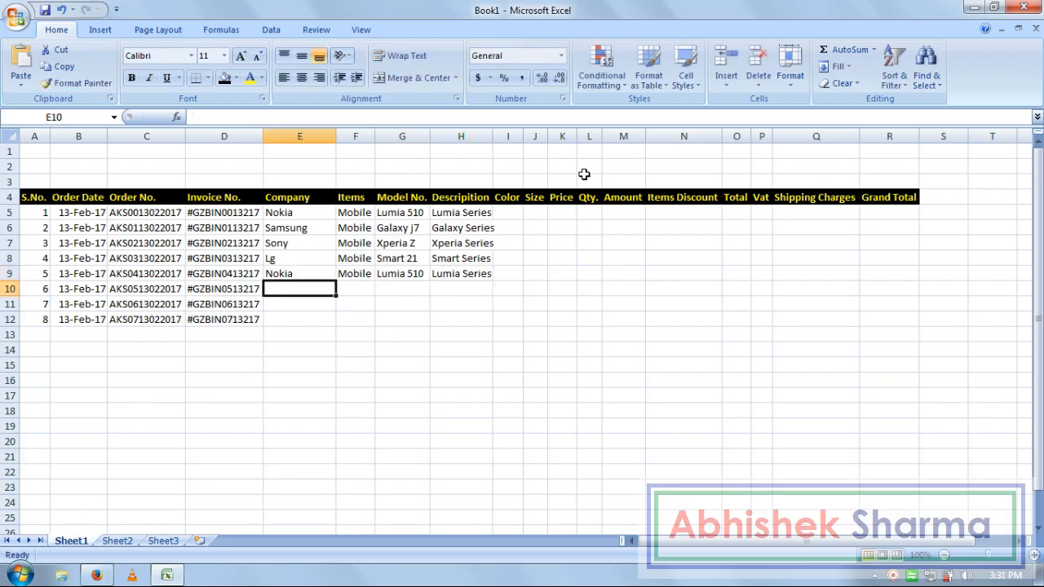
# - Enter Next as order 6's company and Jacket, capitalised, as its item
pyautogui.write('Next')
pyautogui.press('Tab')
pyautogui.write('jacket')
pyautogui.press('Tab')
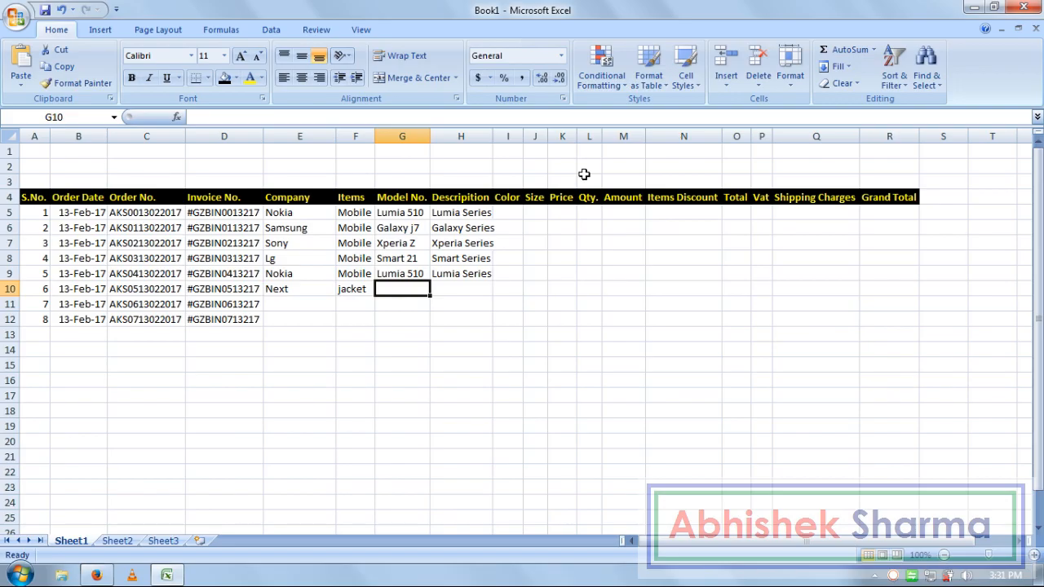
pyautogui.press('Left')
pyautogui.press('F2')
pyautogui.press('Delete')
pyautogui.write('J')
pyautogui.press('Return')
# - Give order 6 model number Non and description Slim Fit
pyautogui.press('Up')
pyautogui.press('Right')
pyautogui.write('Non')
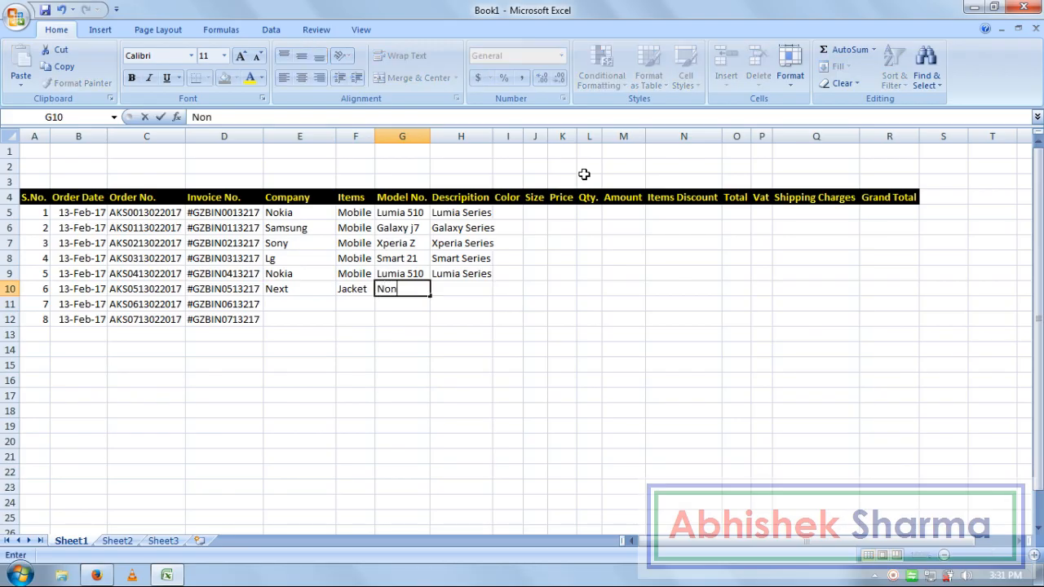
pyautogui.press('Tab')
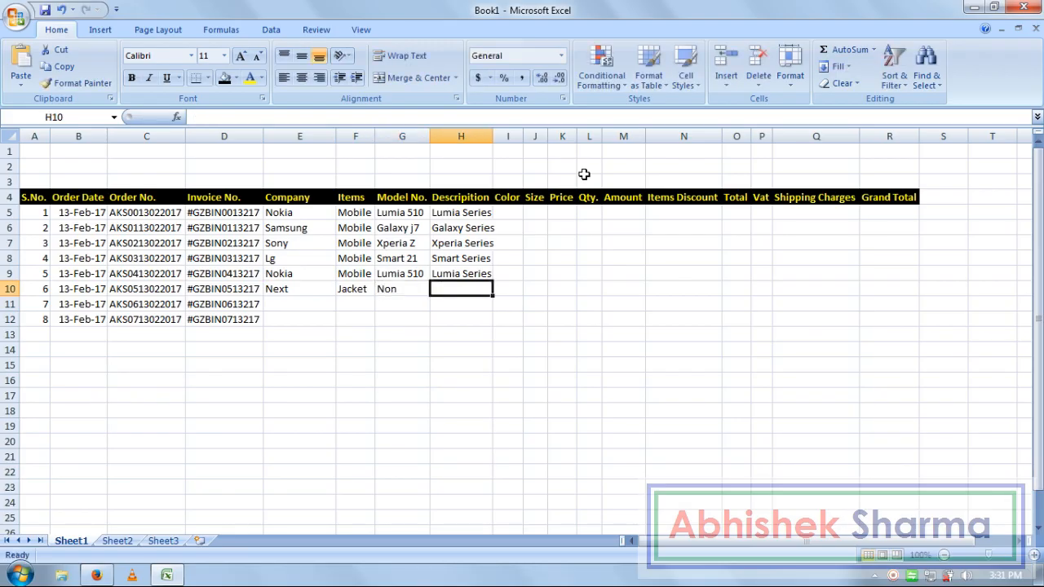
pyautogui.write('Sl')
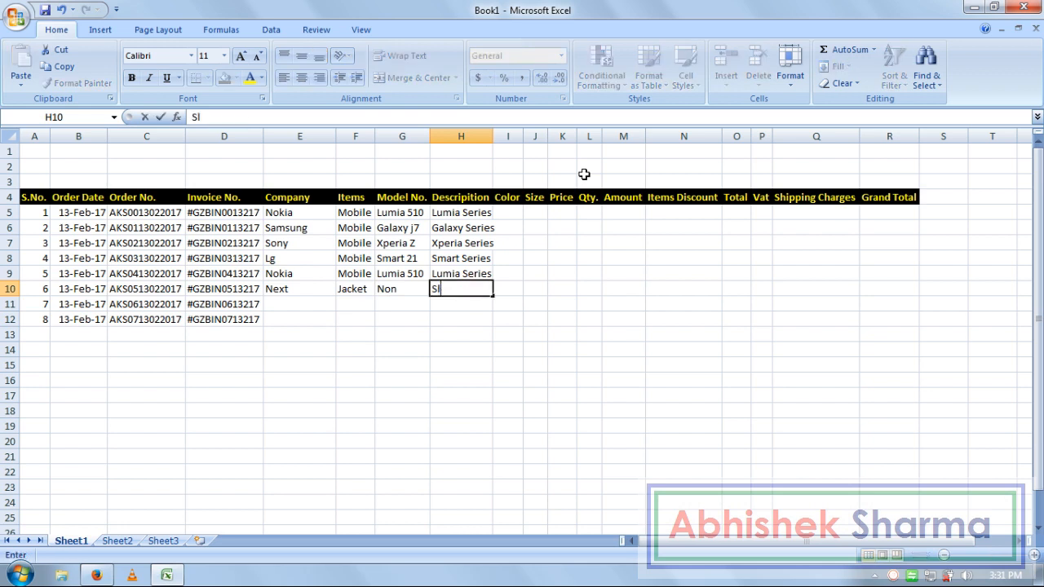
pyautogui.write('im Fit')
pyautogui.press('Return')
# - Enter Wrangler as order 7's company and Jeans Pant as its item
pyautogui.press('Left')
pyautogui.press('Left')
pyautogui.press('Left')
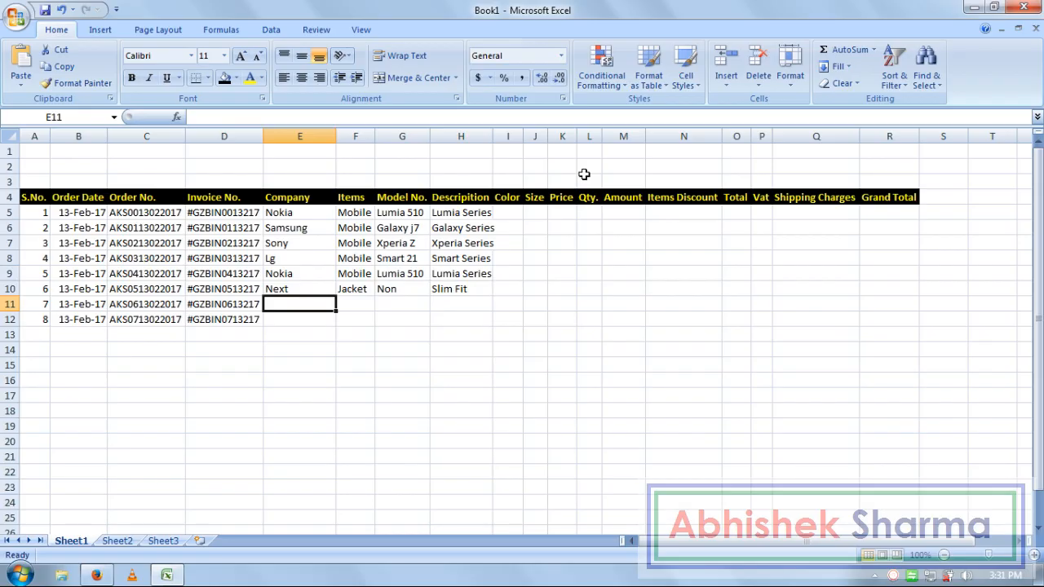
pyautogui.write('Wrangler')
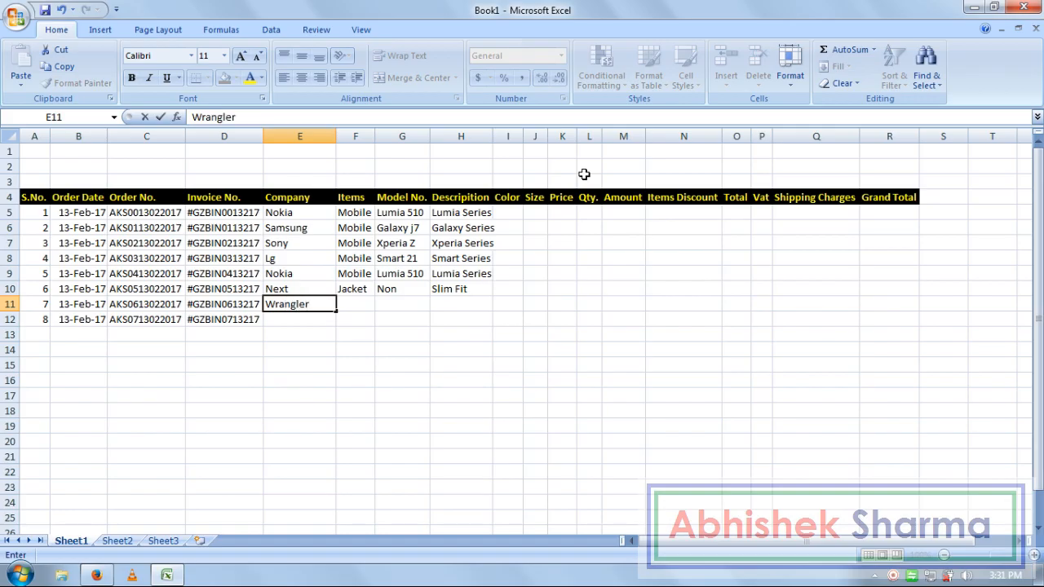
pyautogui.press('Tab')
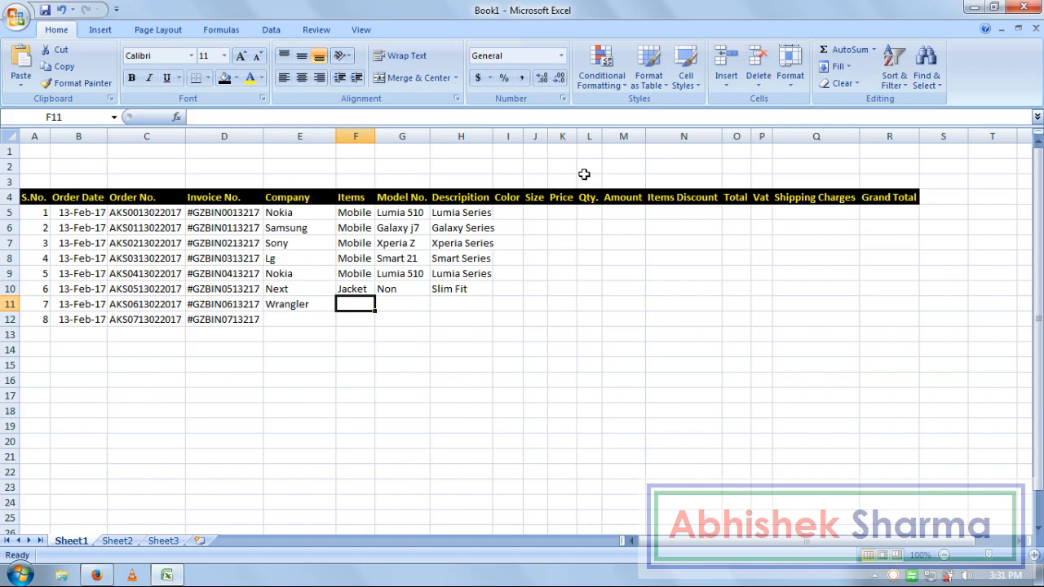
pyautogui.write('Jea')
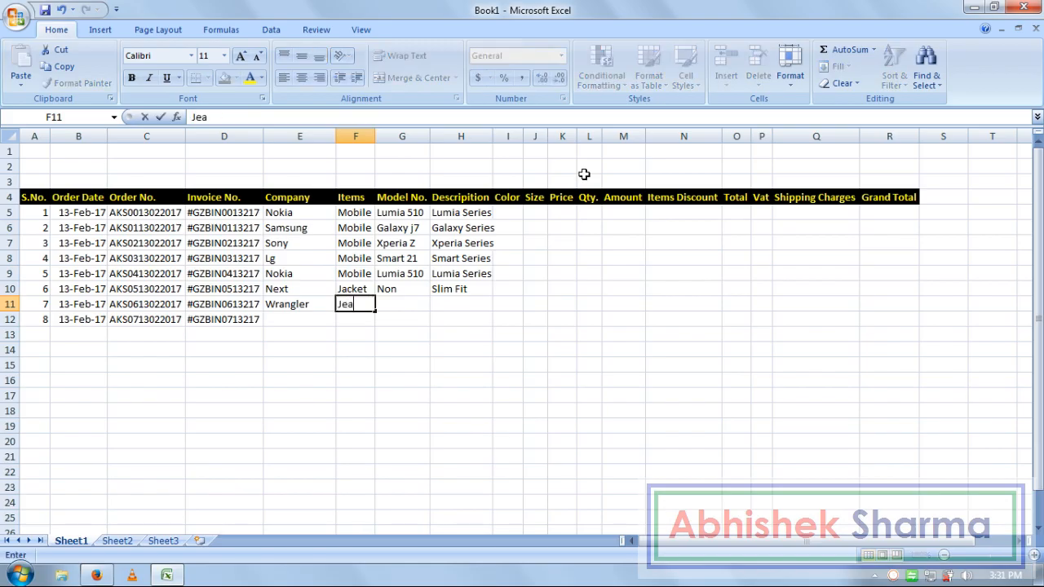
pyautogui.write('ns Pant')
pyautogui.press('Tab')
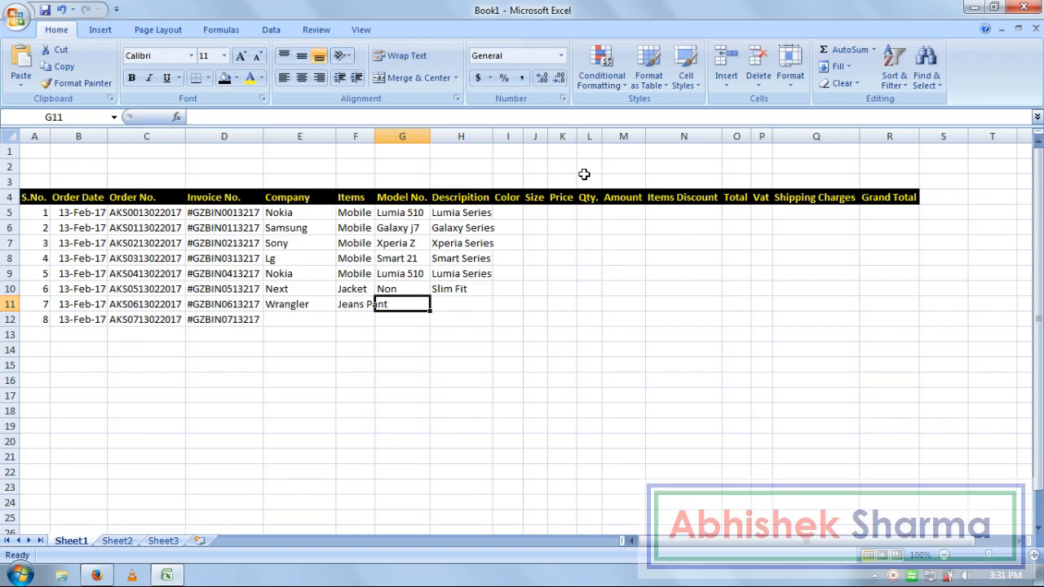
pyautogui.press('Left')
# - Widen column F for Jeans Pant and give order 7 model Non, description Skinny Fit
pyautogui.moveTo(376, 139); pyautogui.dragTo(393, 138)
pyautogui.click(485, 333)
pyautogui.click(432, 301)
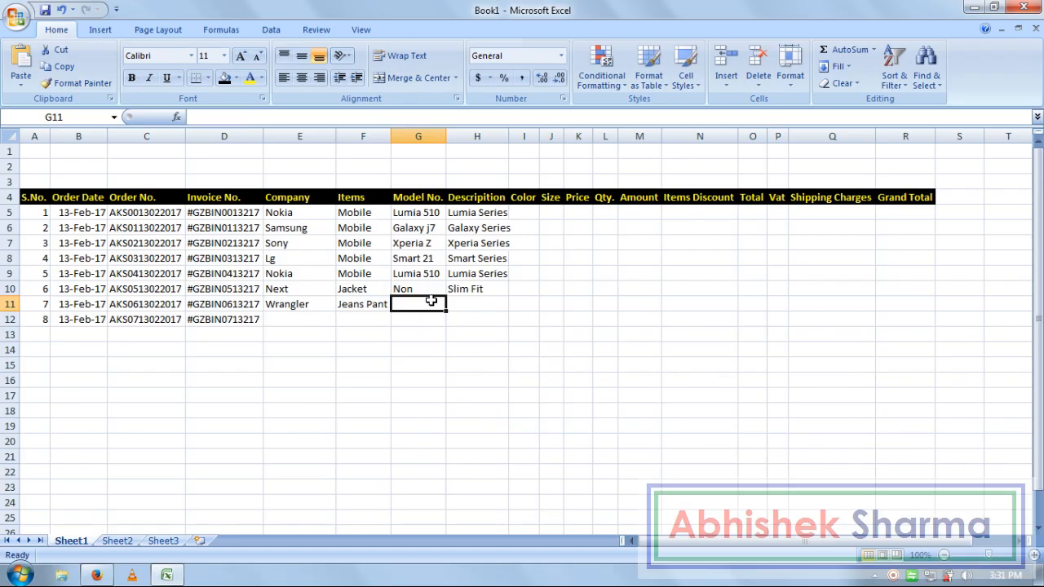
pyautogui.write('Non')
pyautogui.press('Tab')
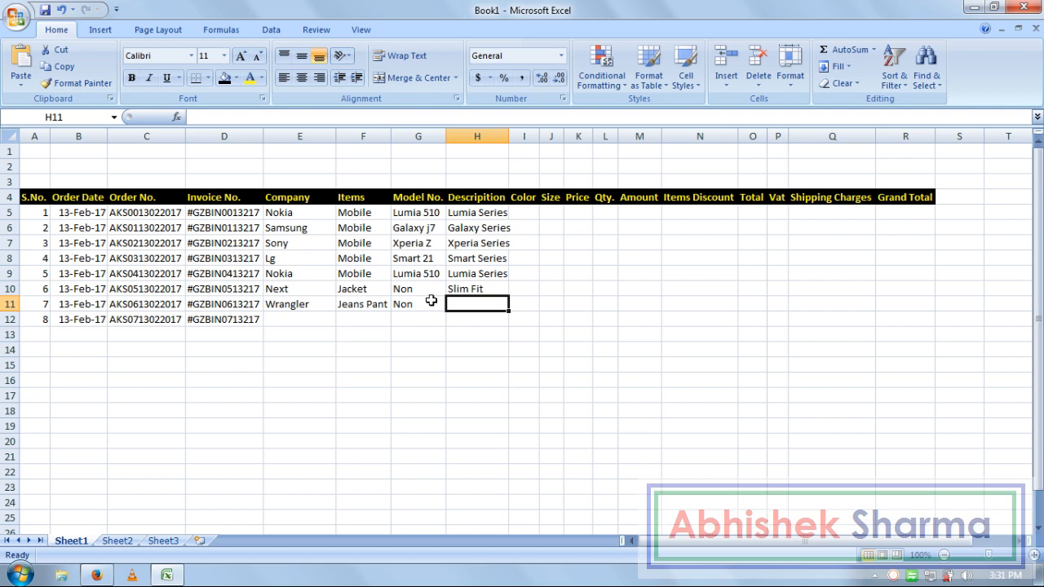
pyautogui.write('Skinnny')
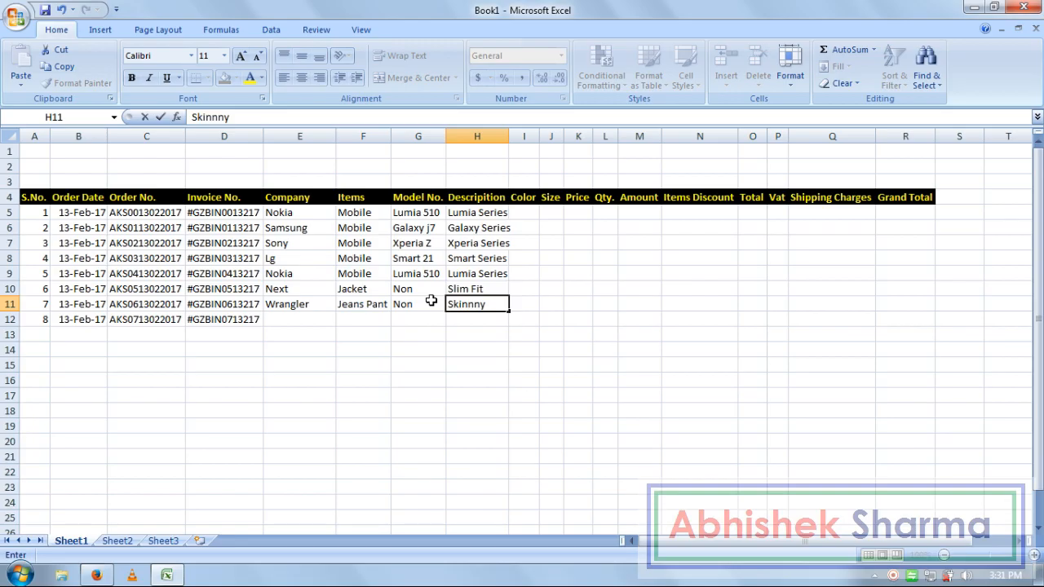
pyautogui.press('BackSpace')
pyautogui.press('BackSpace')
pyautogui.press('BackSpace')
pyautogui.write('y Fit')
pyautogui.press('Return')
# - Enter Puma, T-Shirt, Non, Half Sleeves as order 8 in row 12
pyautogui.press('Left')
pyautogui.press('Left')
pyautogui.press('Left')
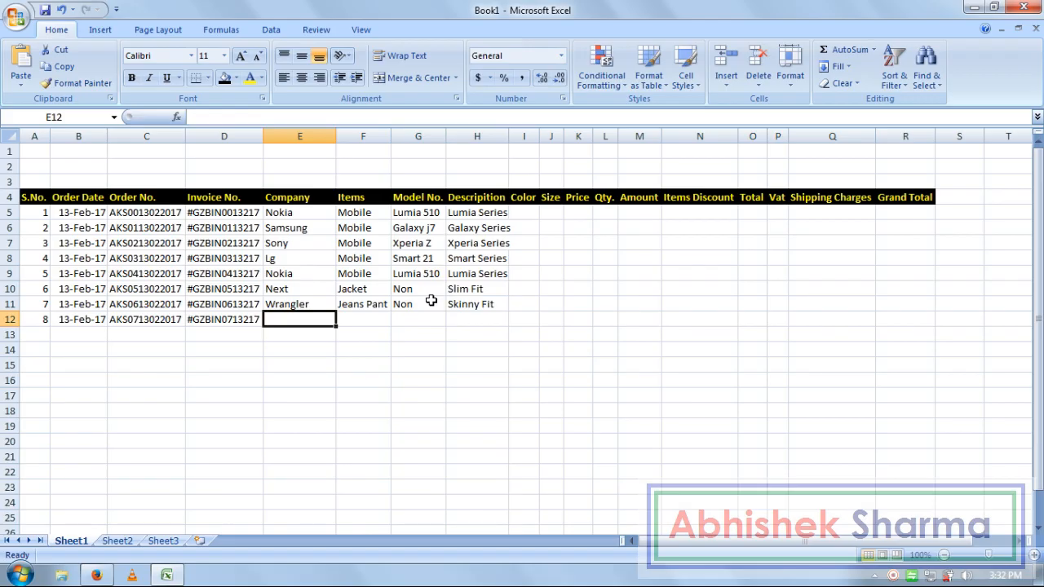
pyautogui.write('Puma')
pyautogui.press('Tab')
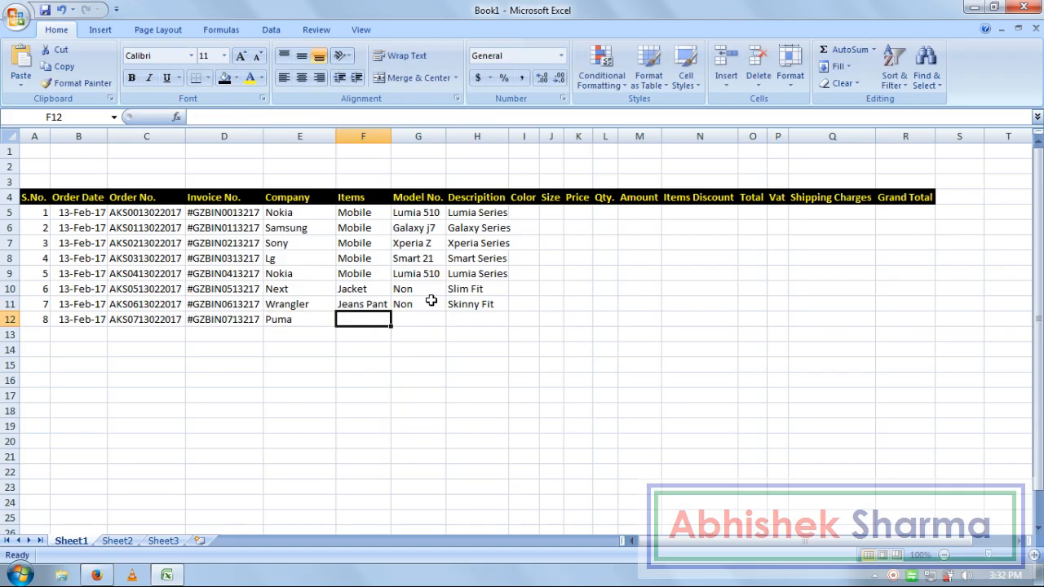
pyautogui.write('T-Shirt')
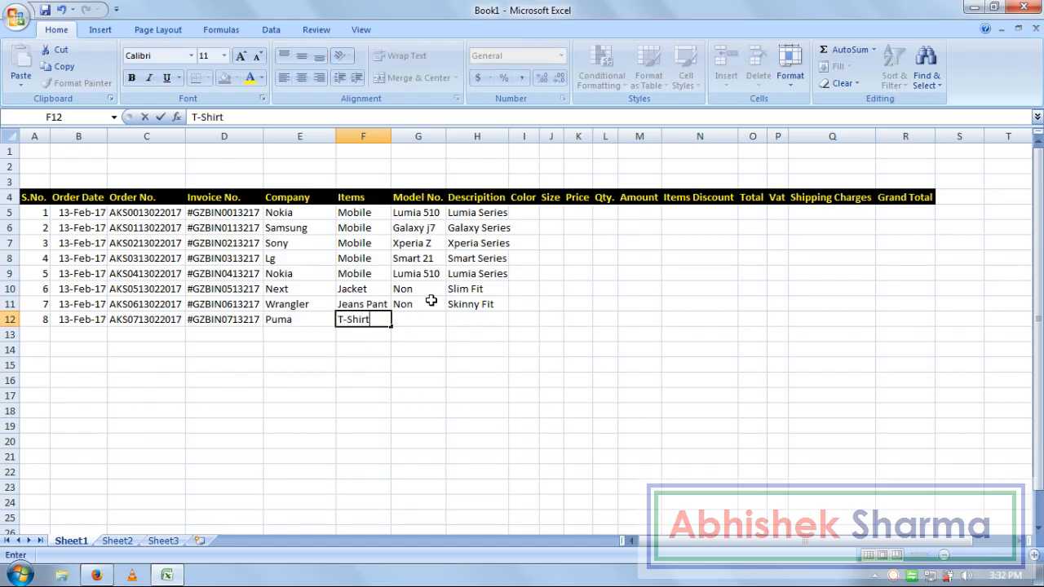
pyautogui.press('Tab')
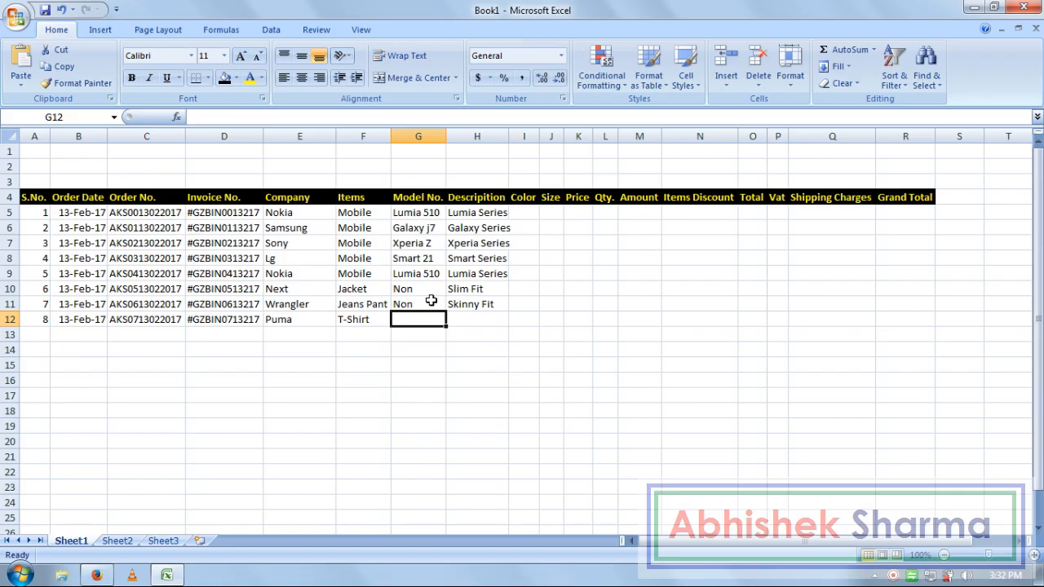
pyautogui.write('Non')
pyautogui.press('Tab')
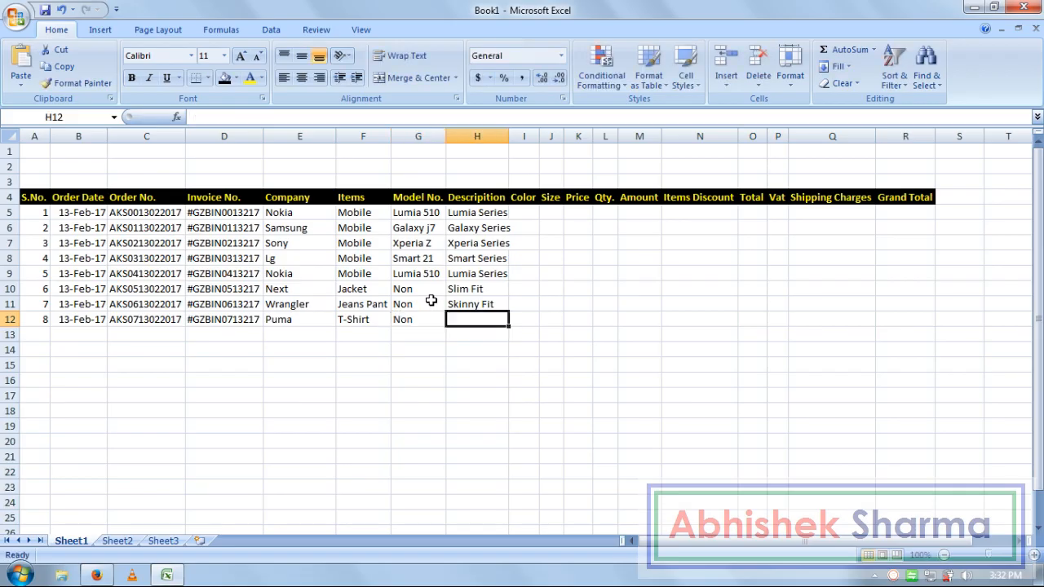
pyautogui.write('Half')
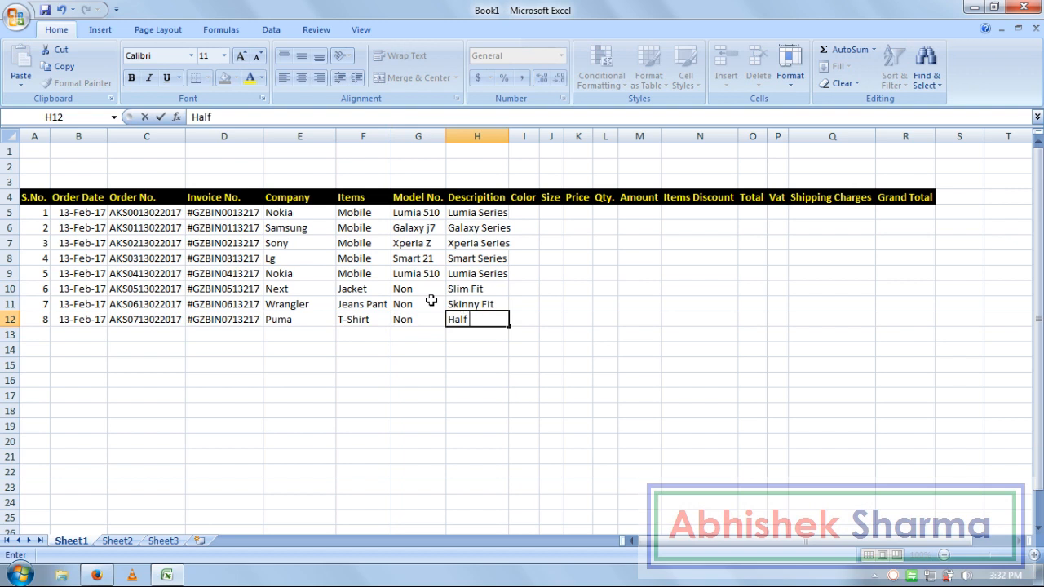
pyautogui.write(' Sleeves')
pyautogui.press('Tab')
# - Widen the Color column and select its first cell, I5
pyautogui.press('Up')
pyautogui.press('Up')
pyautogui.press('Up')
pyautogui.press('Up')
pyautogui.press('Up')
pyautogui.press('Up')
pyautogui.press('Up')
pyautogui.press('Up')
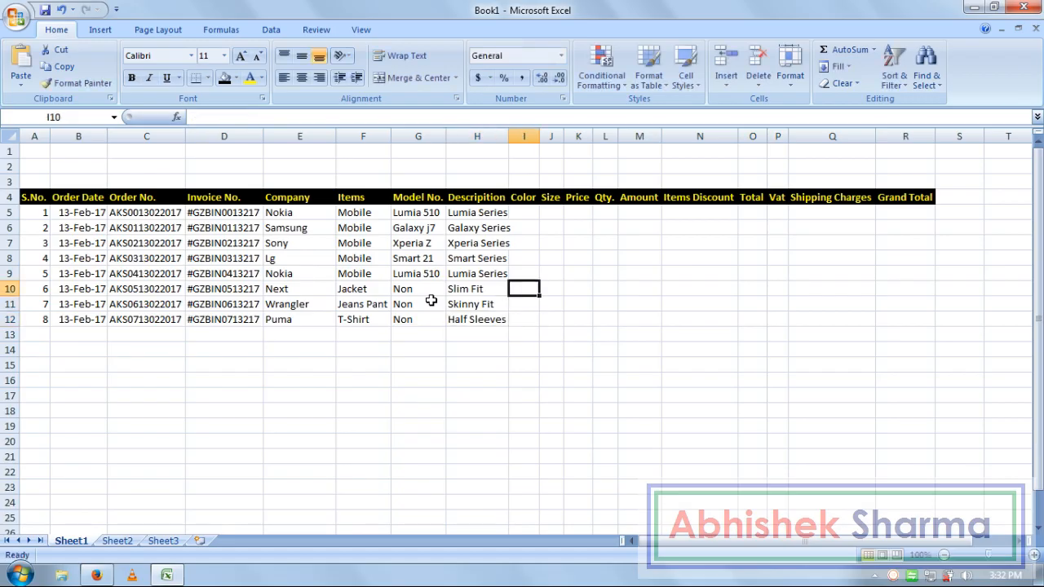
pyautogui.moveTo(539, 136); pyautogui.dragTo(568, 138)
pyautogui.click(537, 217)
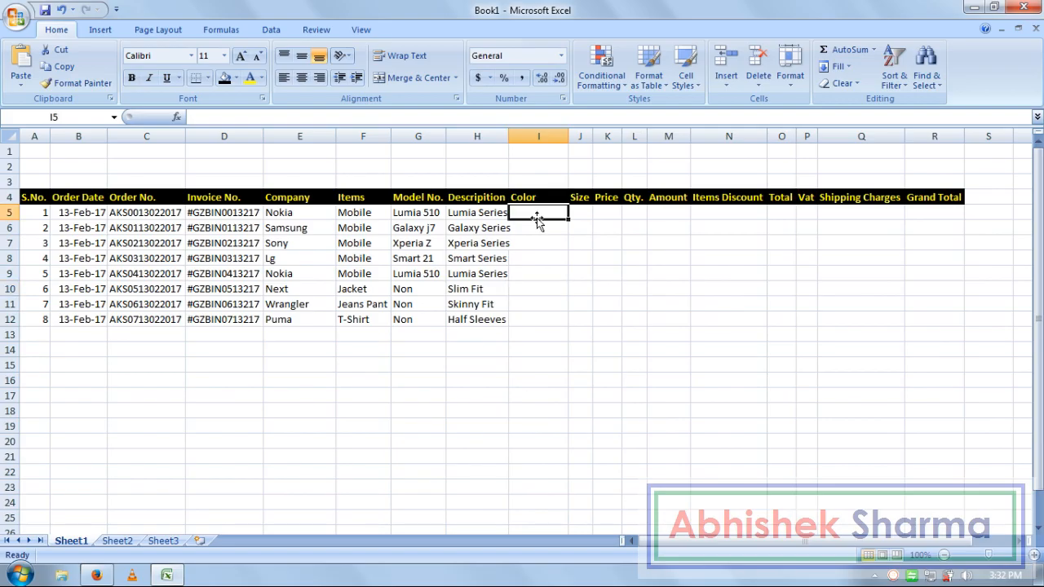
# - Enter colours Black, Silver, Black and White in I5 through I8
pyautogui.write('Black')
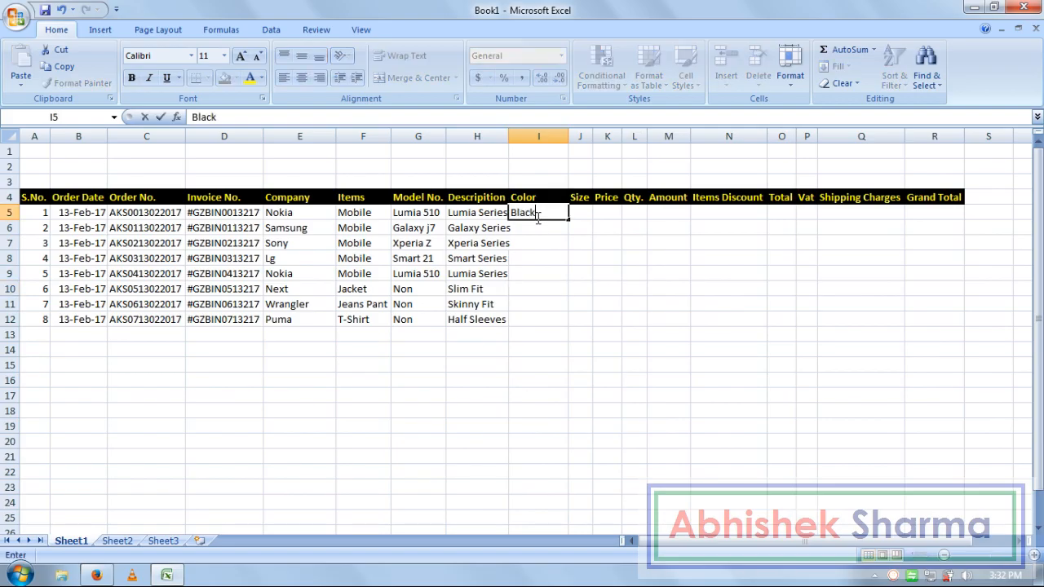
pyautogui.press('Return')
pyautogui.write('Silver')
pyautogui.press('Return')
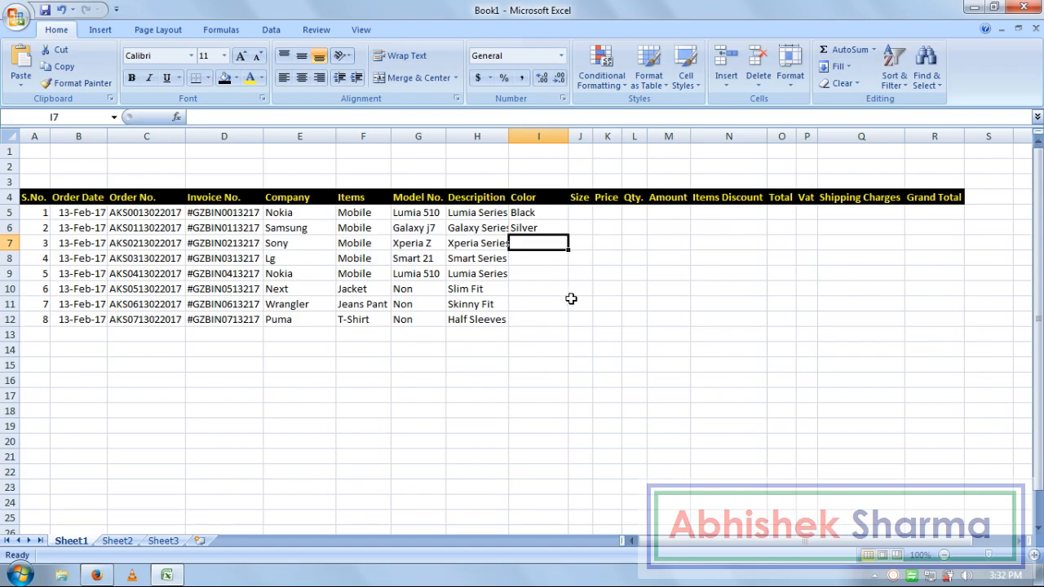
pyautogui.write('Black')
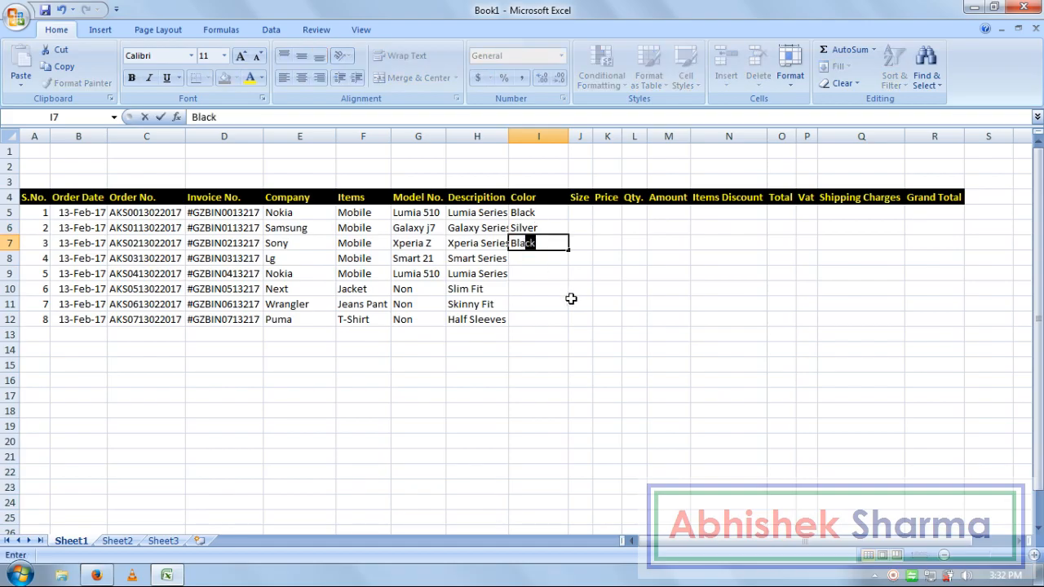
pyautogui.press('Return')
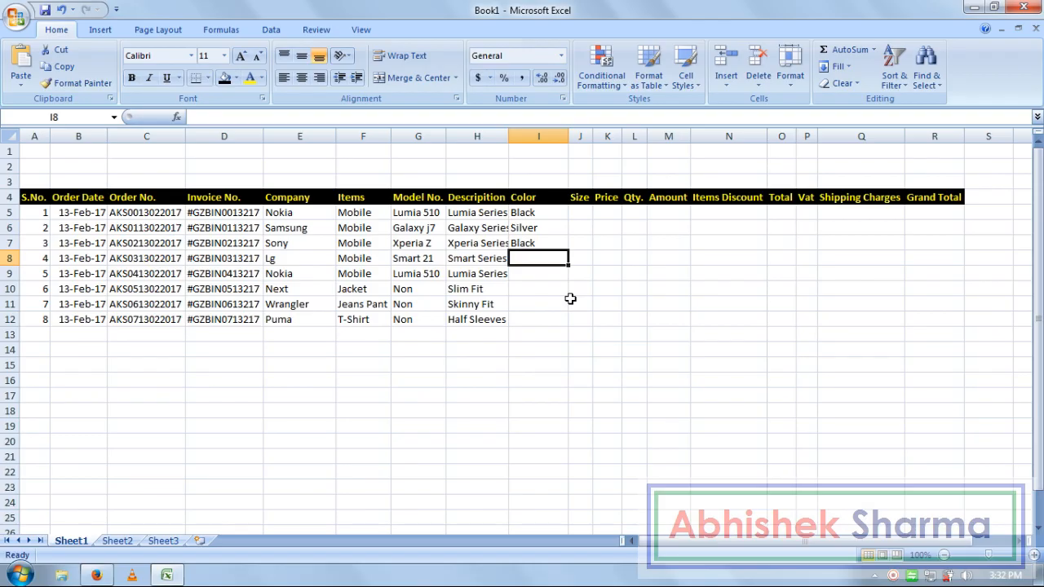
pyautogui.press('Left')
pyautogui.press('Left')
pyautogui.press('Left')
pyautogui.press('Right')
pyautogui.press('Right')
pyautogui.press('Right')
pyautogui.write('White')
pyautogui.press('Return')
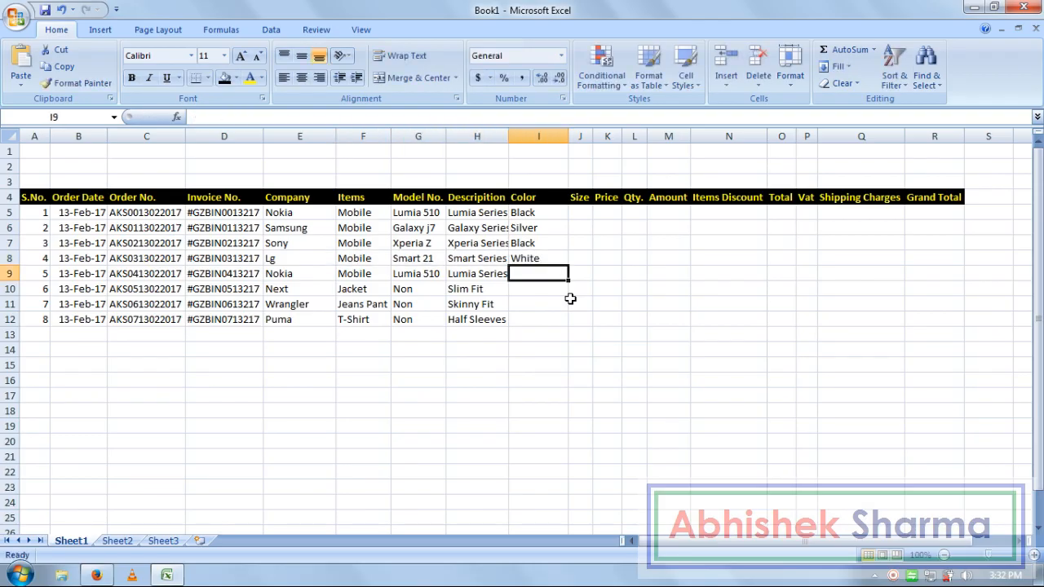
# - Enter colours White, Nevy Blue, Black and Red in I9 through I12
pyautogui.press('Left')
pyautogui.press('Left')
pyautogui.press('Left')
pyautogui.press('Right')
pyautogui.press('Right')
pyautogui.press('Right')
pyautogui.write('White')
pyautogui.press('Return')
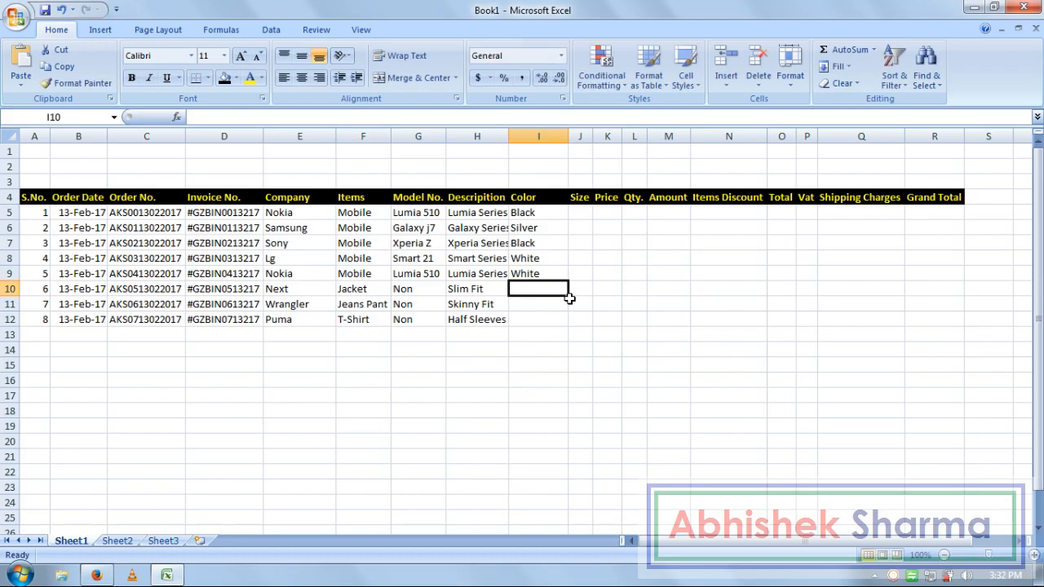
pyautogui.press('Left')
pyautogui.press('Left')
pyautogui.press('Left')
pyautogui.press('Right')
pyautogui.press('Right')
pyautogui.press('Right')
pyautogui.write('Ne')
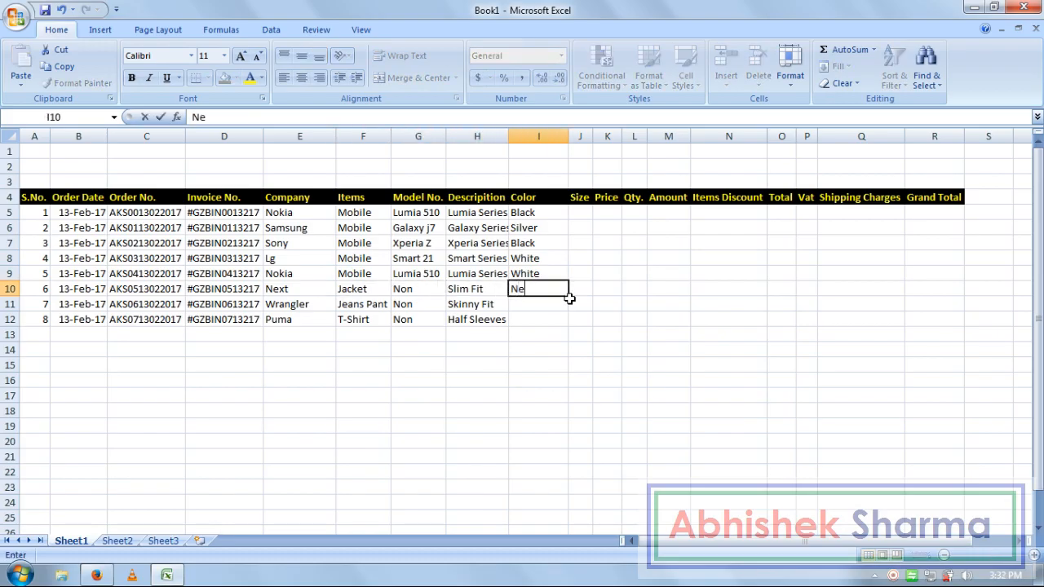
pyautogui.write('vy Blue')
pyautogui.press('Return')
pyautogui.press('Left')
pyautogui.press('Left')
pyautogui.press('Left')
pyautogui.press('Left')
pyautogui.press('Right')
pyautogui.press('Right')
pyautogui.press('Right')
pyautogui.press('Right')
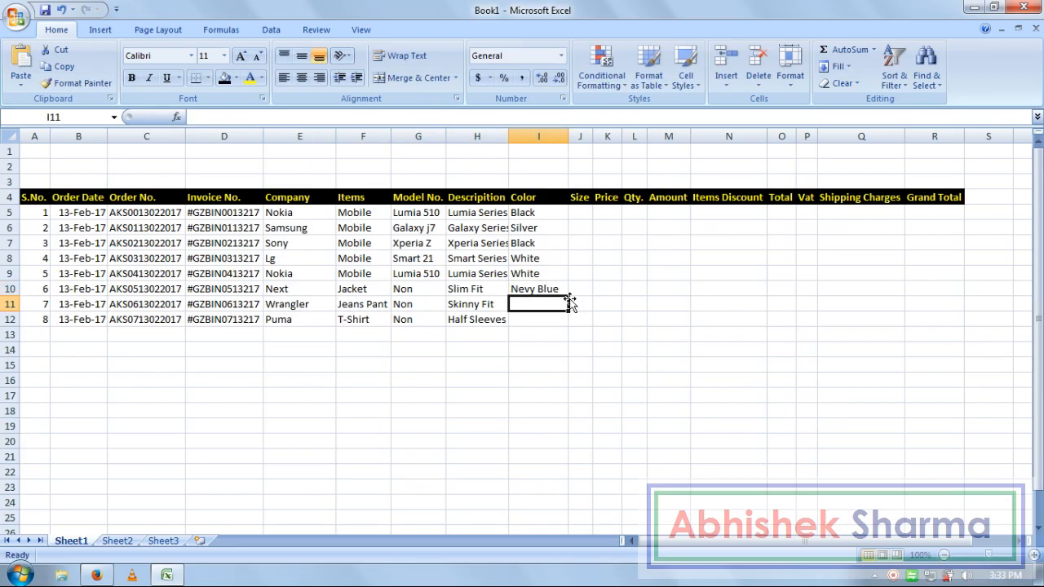
pyautogui.write('Black')
pyautogui.press('Return')
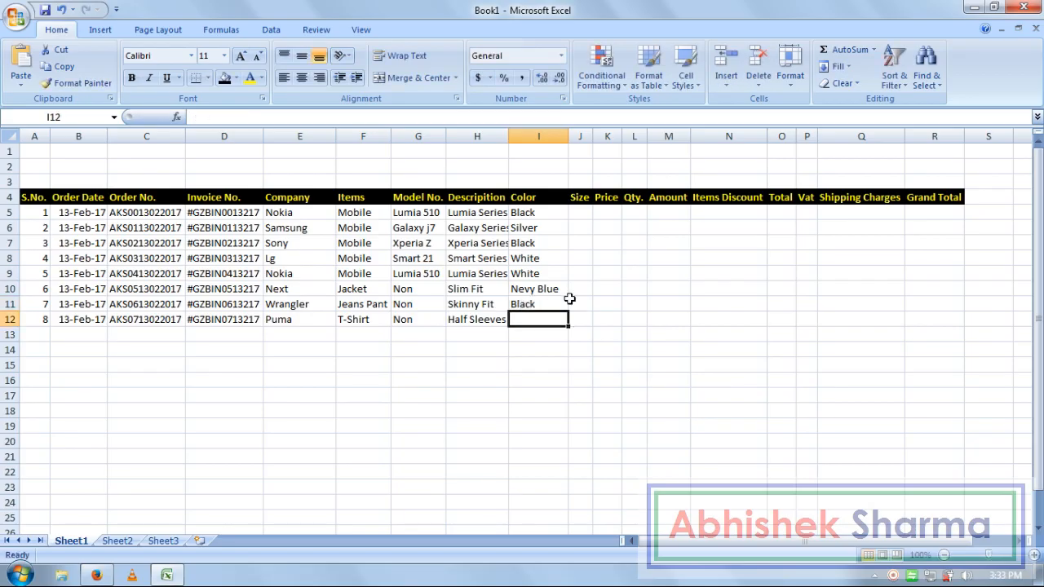
pyautogui.press('Left')
pyautogui.press('Left')
pyautogui.press('Left')
pyautogui.press('Right')
pyautogui.press('Right')
pyautogui.press('Right')
pyautogui.write('Red')
pyautogui.press('Right')
pyautogui.press('Up')
pyautogui.press('Up')
pyautogui.press('Up')
pyautogui.press('Up')
pyautogui.press('Up')
pyautogui.press('Up')
pyautogui.press('Up')
# - Widen the Size column and enter 5 Inch, 5.5 Inch, 6 Inch, 5 Inch and 5 Inch in J5–J9
pyautogui.moveTo(593, 137); pyautogui.dragTo(623, 152)
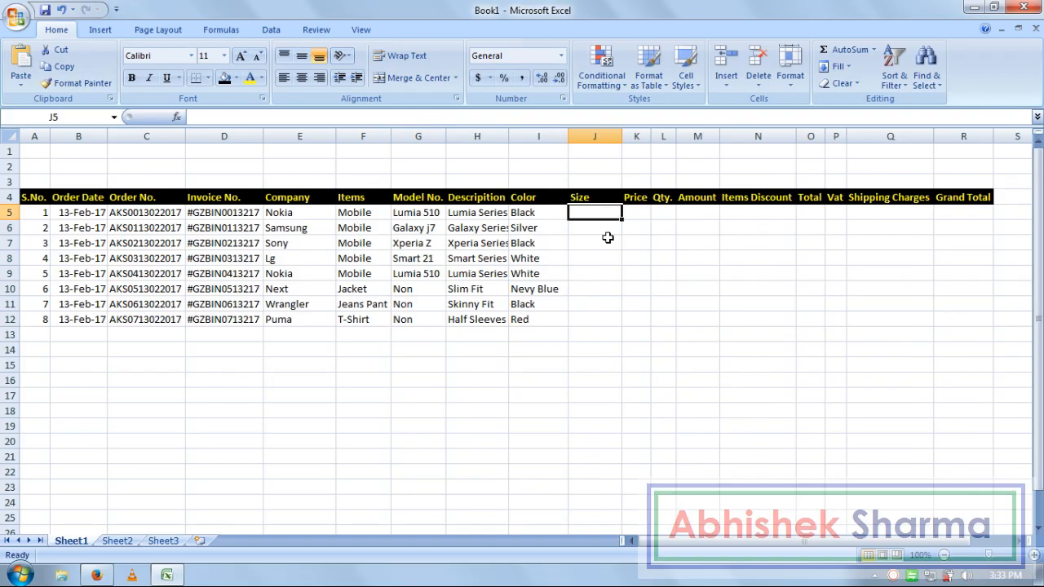
pyautogui.write('5 Inch')
pyautogui.press('Return')
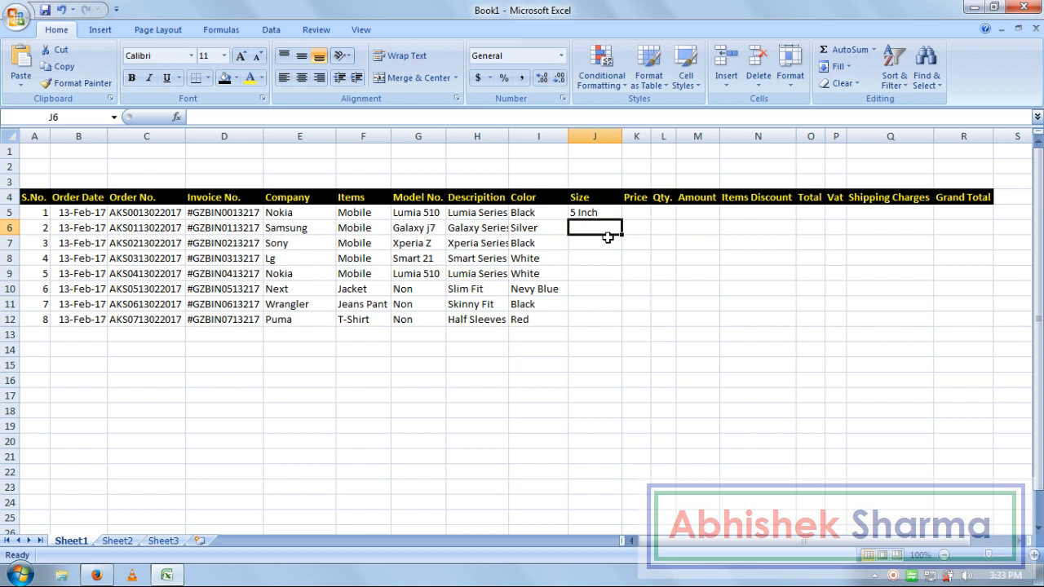
pyautogui.write('5.5 In')
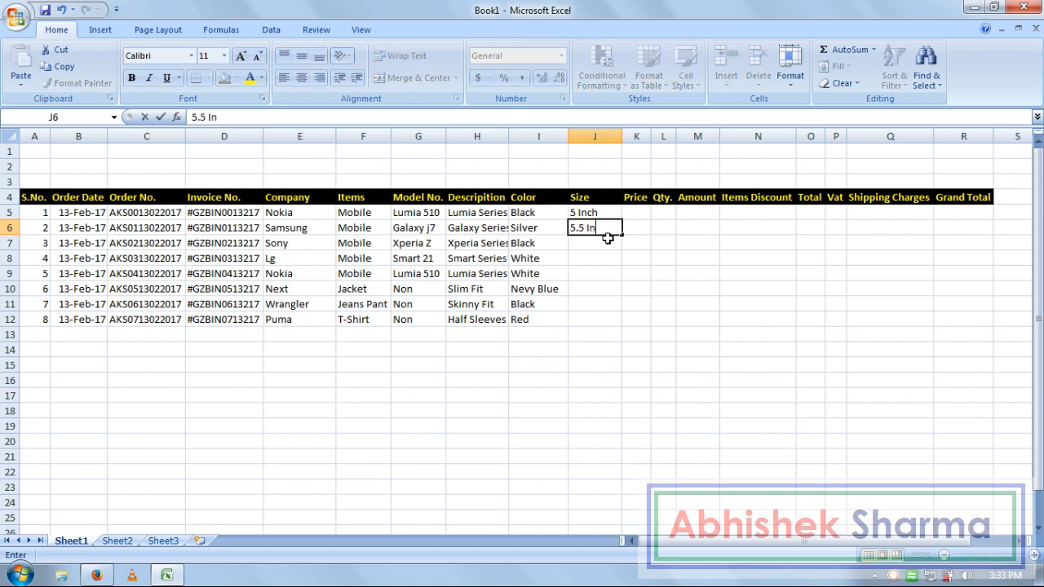
pyautogui.write('ch')
pyautogui.press('Return')
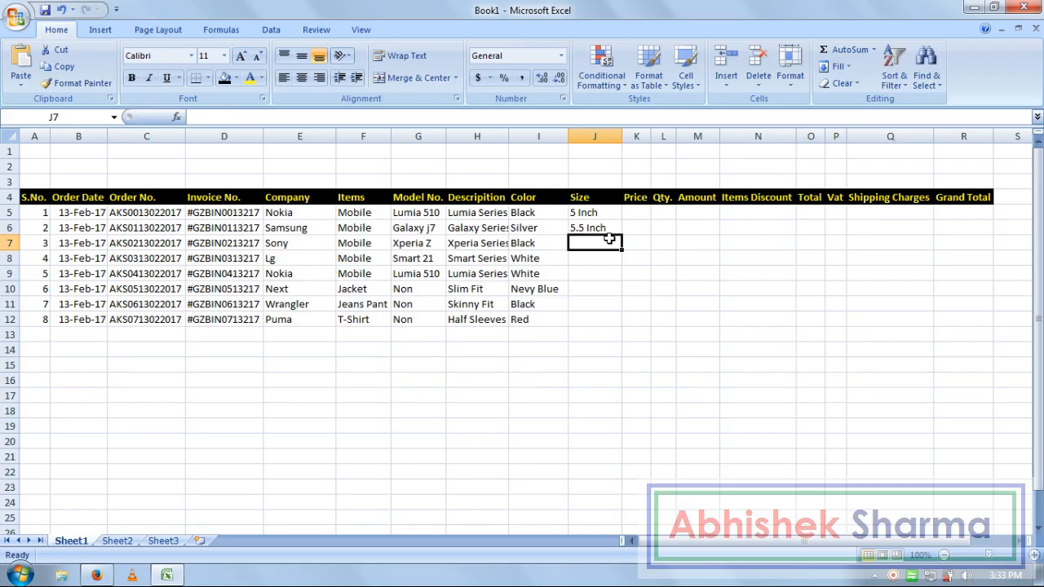
pyautogui.write('5')
pyautogui.press('BackSpace')
pyautogui.write('6 Inch')
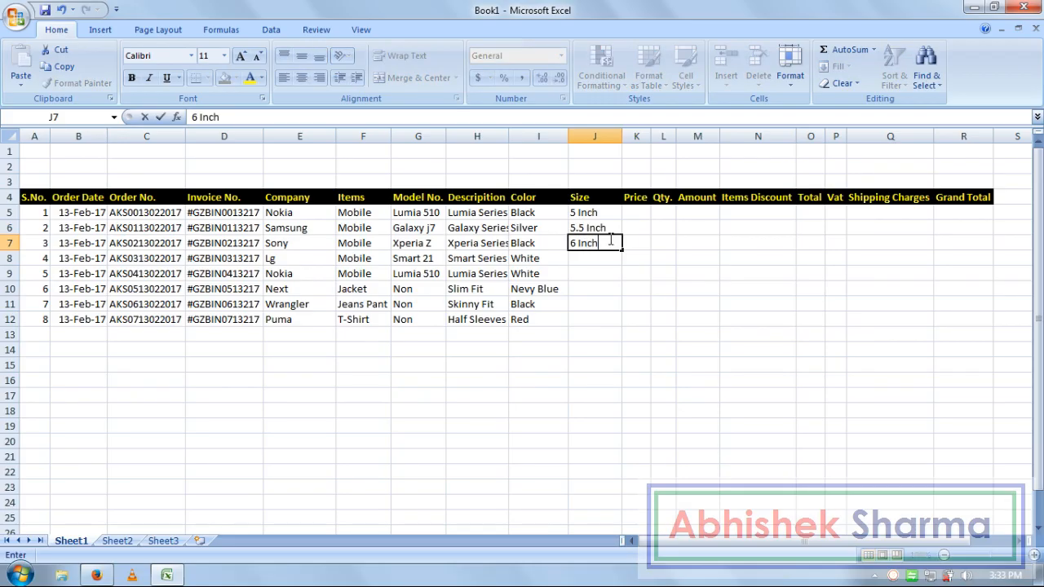
pyautogui.press('Return')
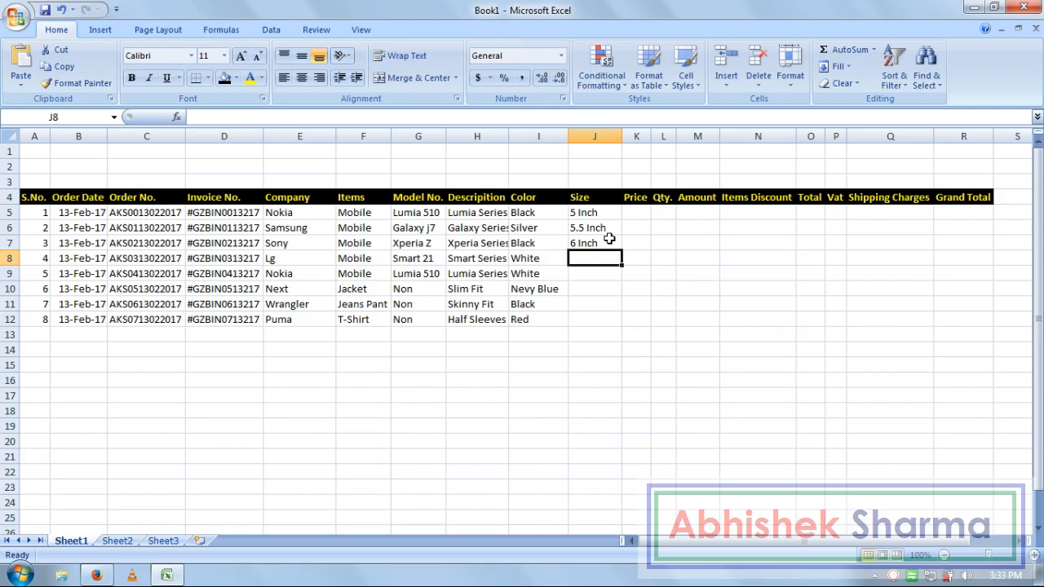
pyautogui.write('5 Inch')
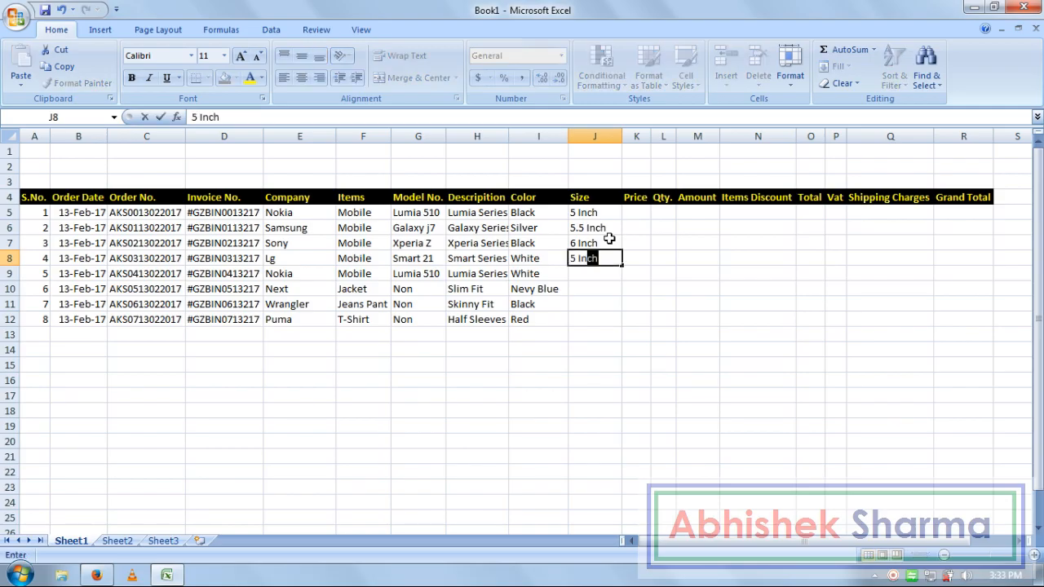
pyautogui.press('Return')
pyautogui.press('Left')
pyautogui.press('Left')
pyautogui.press('Right')
pyautogui.press('Right')
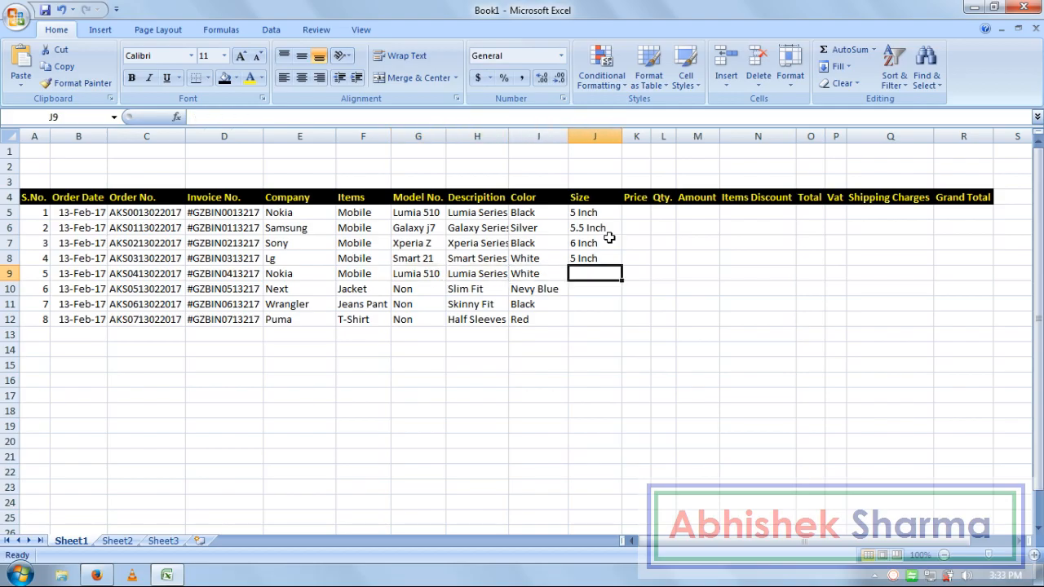
pyautogui.write('5 In')
pyautogui.press('Return')
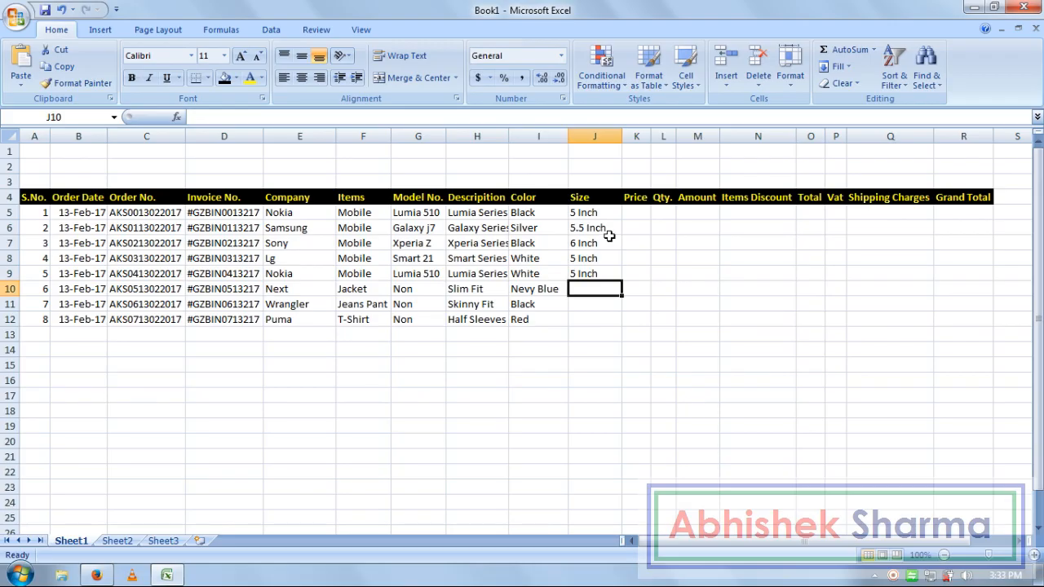
# - Enter the size Meduam in J10 after checking row 10's product
pyautogui.write('Meduam')
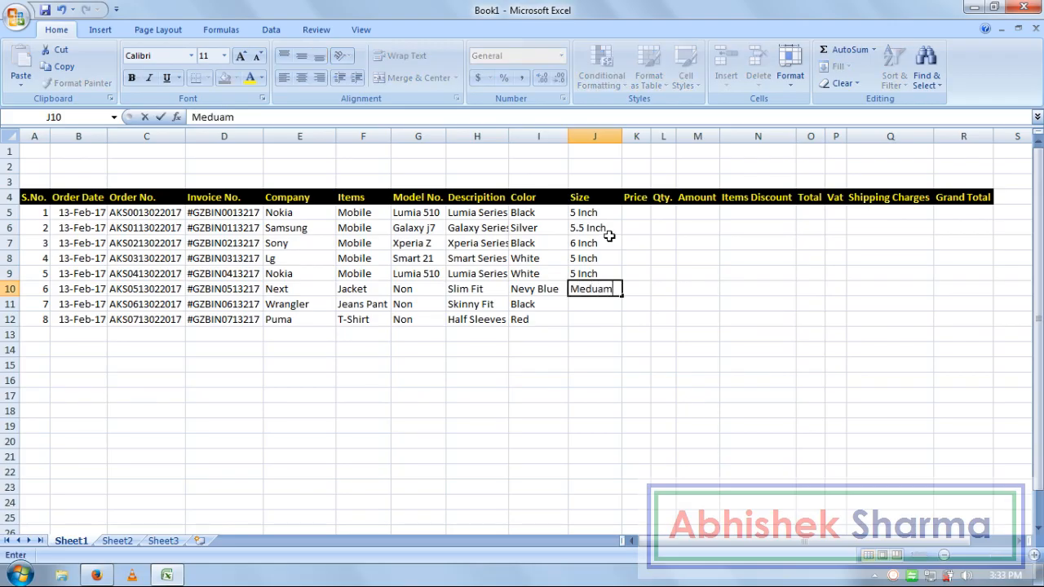
pyautogui.press('Return')
pyautogui.press('Left')
pyautogui.press('Left')
pyautogui.press('Left')
pyautogui.press('Left')
pyautogui.press('Up')
pyautogui.press('Right')
pyautogui.press('Right')
pyautogui.press('Right')
pyautogui.press('Right')
pyautogui.press('Down')
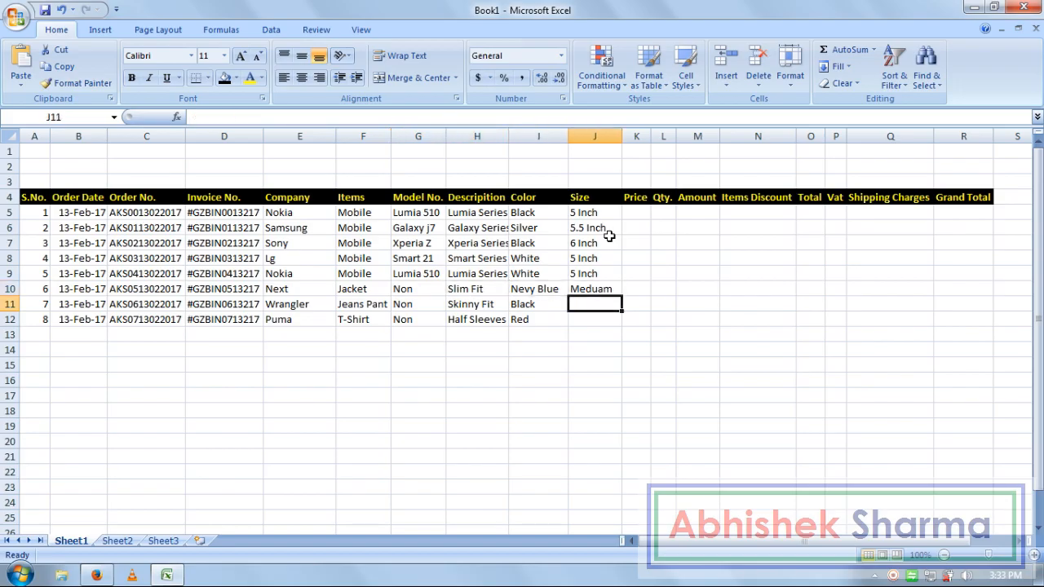
# - Enter the last two sizes, 32 M in J11 and 42 M in J12
pyautogui.press('pagedown')
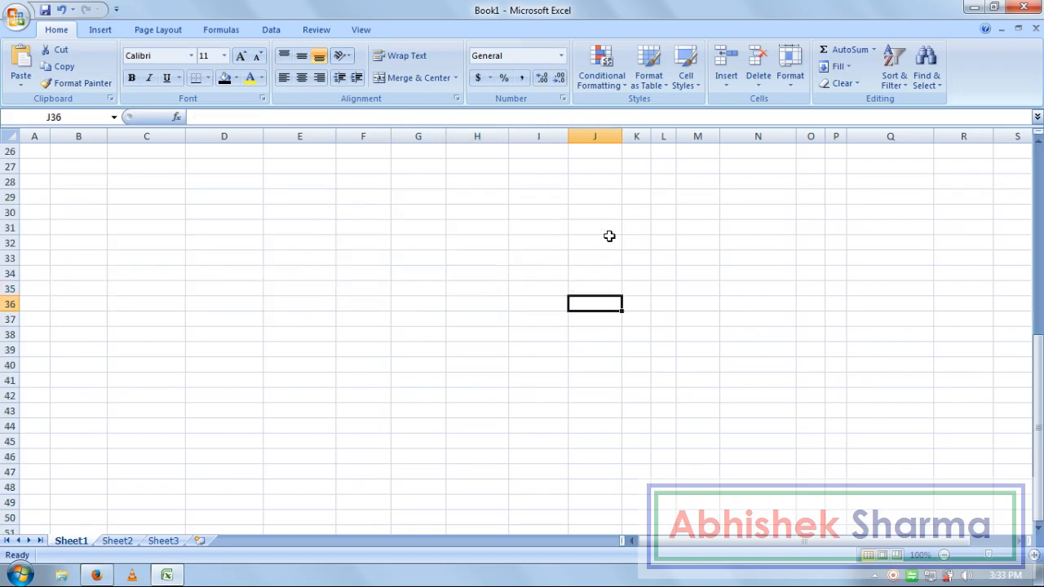
pyautogui.press('Home')
pyautogui.hotkey('ctrl', 'Up')
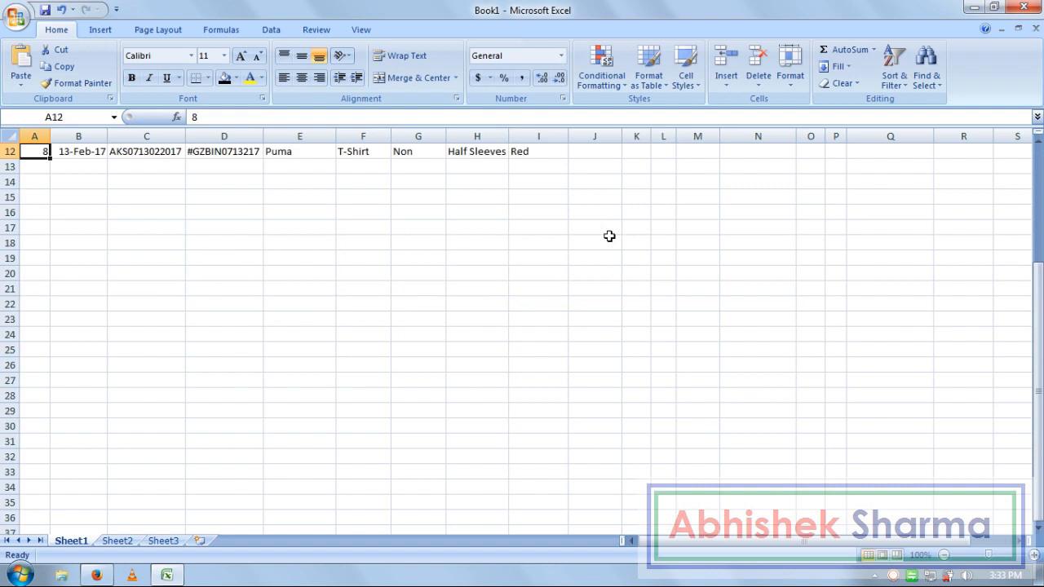
pyautogui.press('Up')
pyautogui.press('Up')
pyautogui.press('Up')
pyautogui.press('Up')
pyautogui.press('Up')
pyautogui.press('Up')
pyautogui.press('Up')
pyautogui.press('Up')
pyautogui.press('Up')
pyautogui.press('Up')
pyautogui.press('Up')
pyautogui.press('Right')
pyautogui.press('Right')
pyautogui.press('Right')
pyautogui.press('Right')
pyautogui.press('Right')
pyautogui.press('Right')
pyautogui.press('Right')
pyautogui.press('Right')
pyautogui.press('Down')
pyautogui.press('Down')
pyautogui.press('Down')
pyautogui.press('Down')
pyautogui.press('Down')
pyautogui.press('Down')
pyautogui.press('Right')
pyautogui.press('Right')
pyautogui.press('Down')
pyautogui.press('Down')
pyautogui.press('Down')
pyautogui.press('Down')
pyautogui.press('Left')
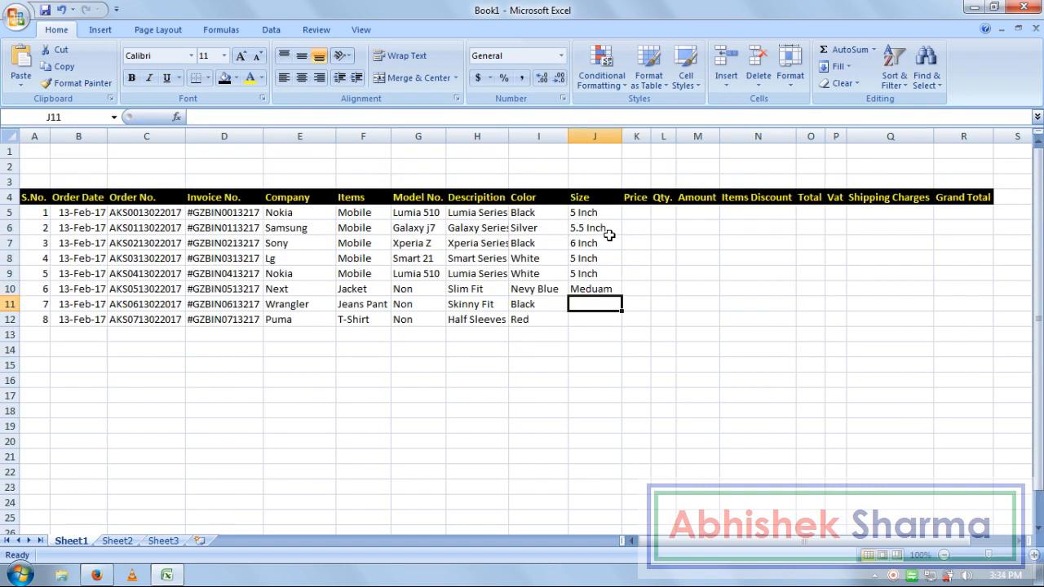
pyautogui.write('32 M')
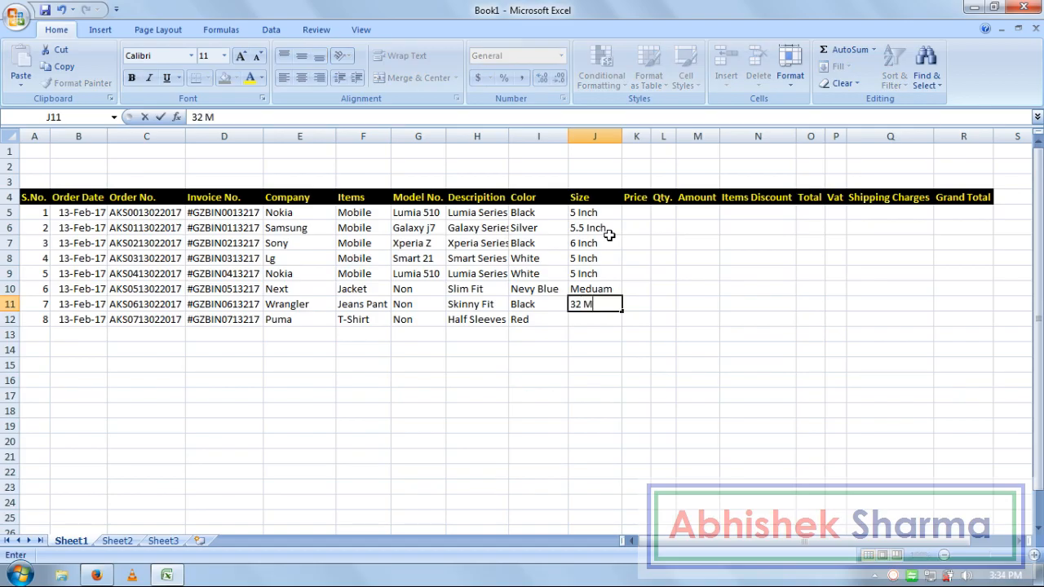
pyautogui.press('Return')
pyautogui.press('Left')
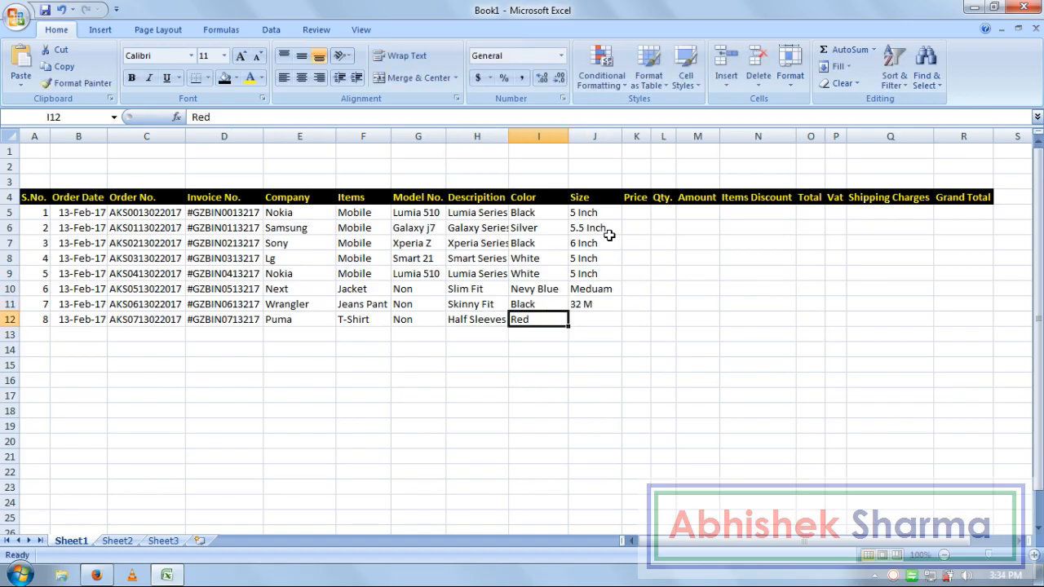
pyautogui.press('Right')
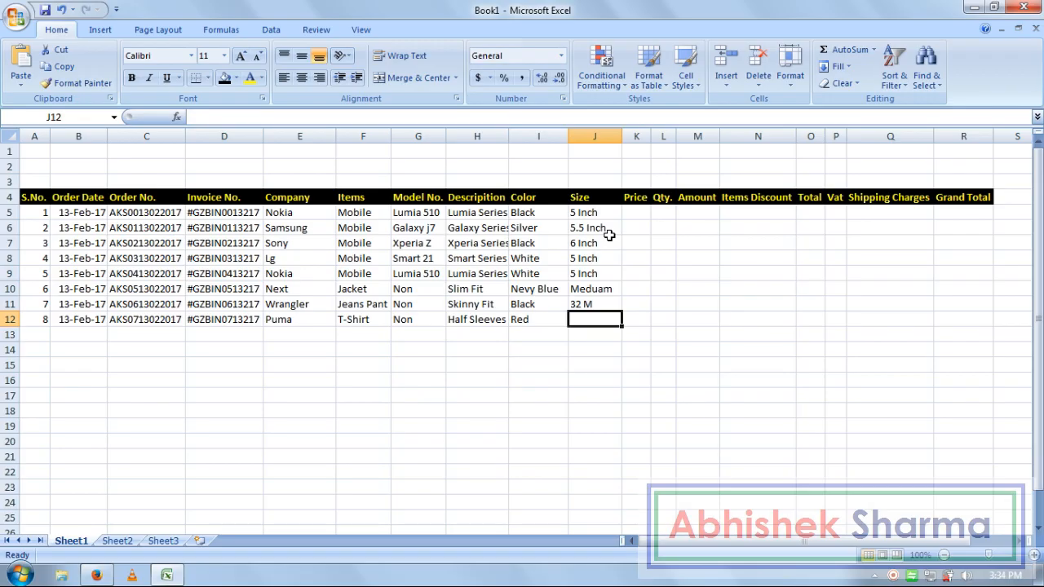
pyautogui.write('42 M')
pyautogui.press('Return')
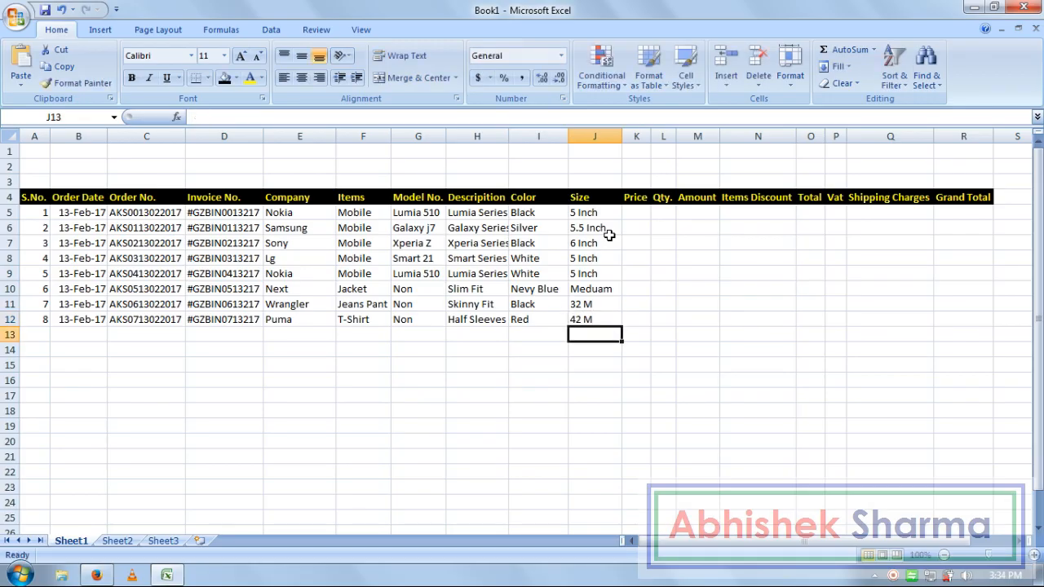
# - Review the eight filled order rows and settle on the first Price cell K5
pyautogui.press('Right')
pyautogui.press('Up')
pyautogui.press('Up')
pyautogui.press('Up')
pyautogui.press('Up')
pyautogui.press('Up')
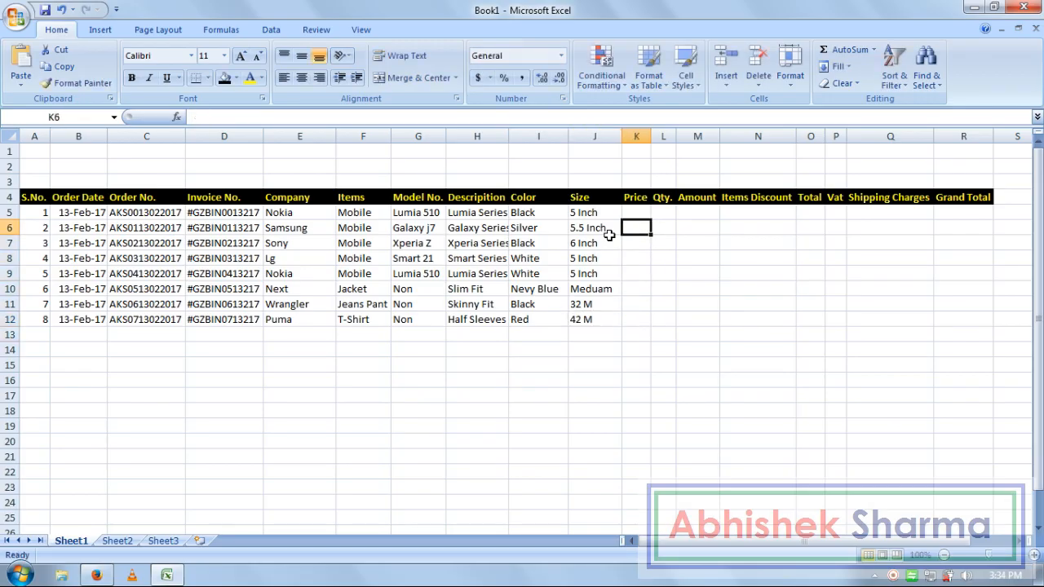
pyautogui.press('Left')
pyautogui.press('Left')
pyautogui.press('Left')
pyautogui.press('Down')
pyautogui.press('Down')
pyautogui.press('Down')
pyautogui.press('Down')
pyautogui.press('Down')
pyautogui.press('Down')
pyautogui.press('Down')
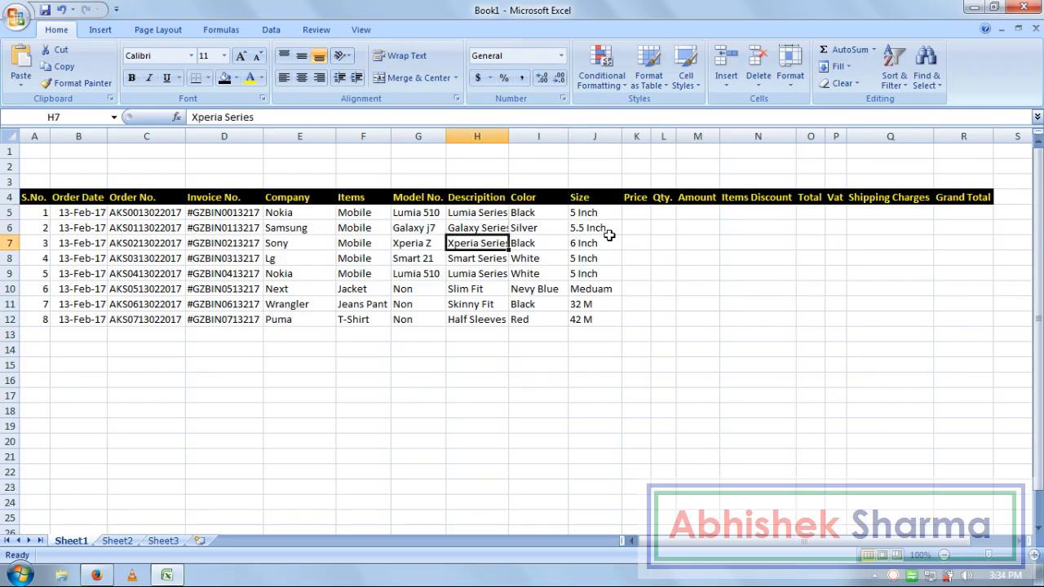
pyautogui.press('Right')
pyautogui.press('Right')
pyautogui.press('Up')
pyautogui.press('Up')
pyautogui.press('Up')
pyautogui.press('Up')
pyautogui.press('Up')
pyautogui.press('Up')
pyautogui.press('Up')
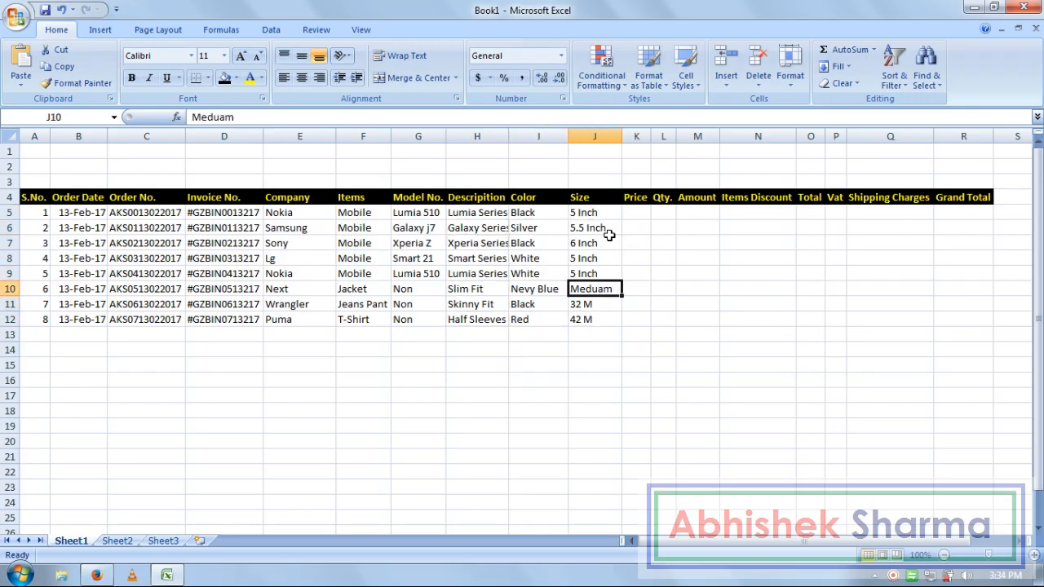
pyautogui.press('Right')
pyautogui.press('Down')
pyautogui.press('Down')
pyautogui.press('Down')
pyautogui.press('Up')
pyautogui.press('Up')
pyautogui.press('Up')
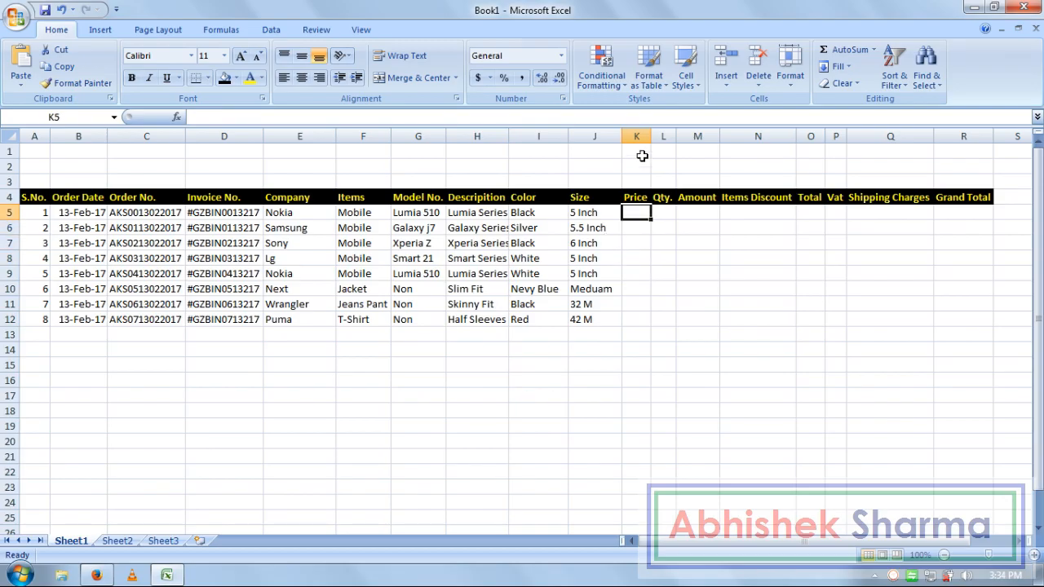
# - Widen the Price column and enter prices 12000, 11900, 22000, 13000 and 12000 in K5–K9
pyautogui.moveTo(651, 137); pyautogui.dragTo(686, 140)
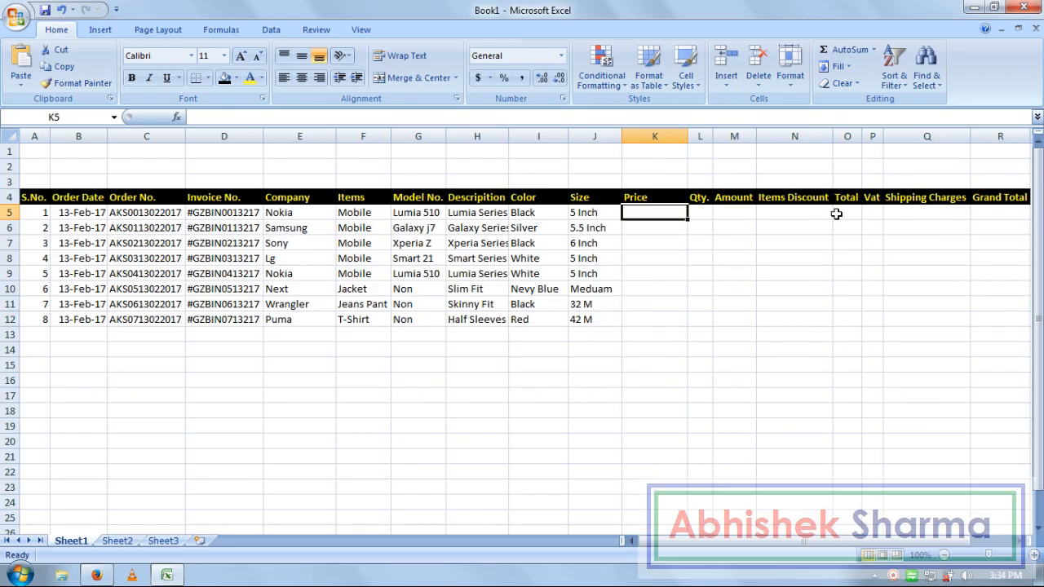
pyautogui.write('12000')
pyautogui.press('Return')
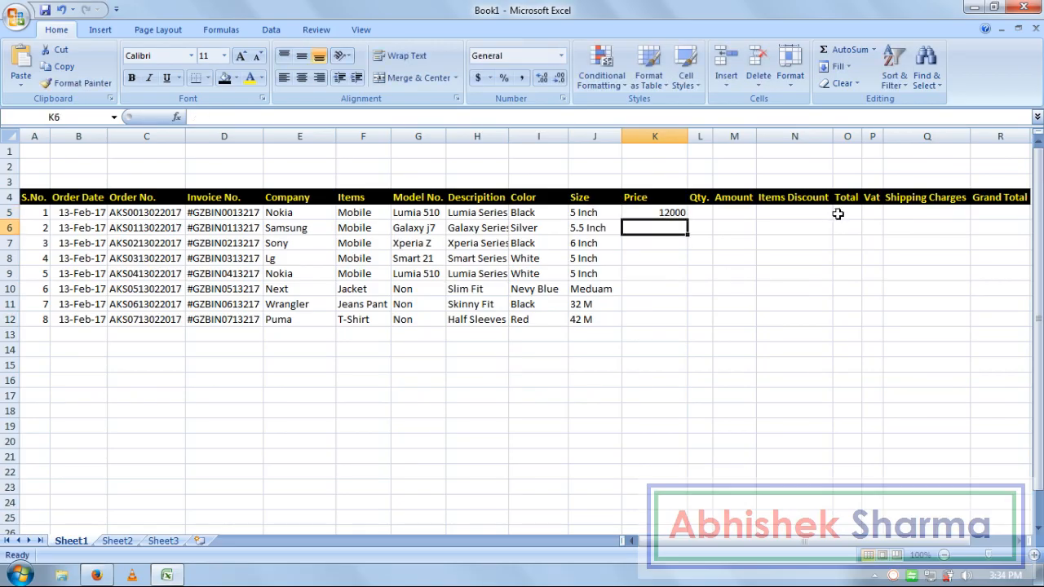
pyautogui.write('1190')
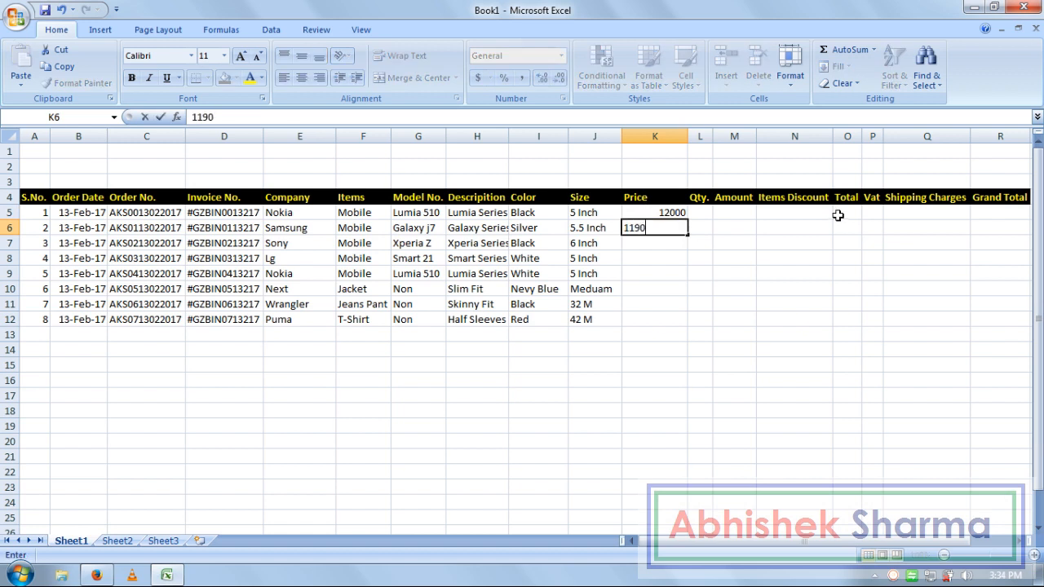
pyautogui.write('0')
pyautogui.press('Return')
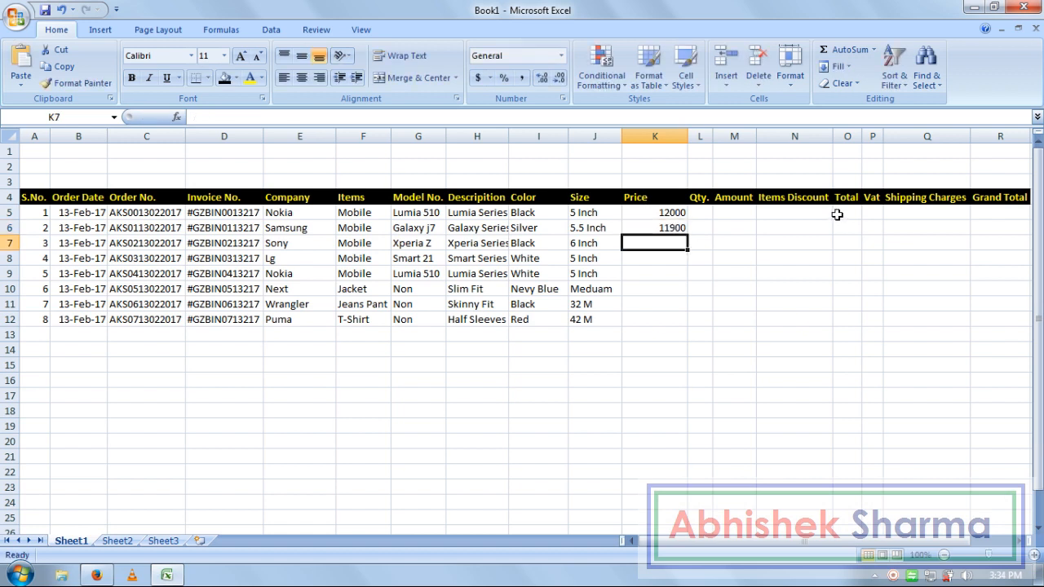
pyautogui.write('220000')
pyautogui.press('BackSpace')
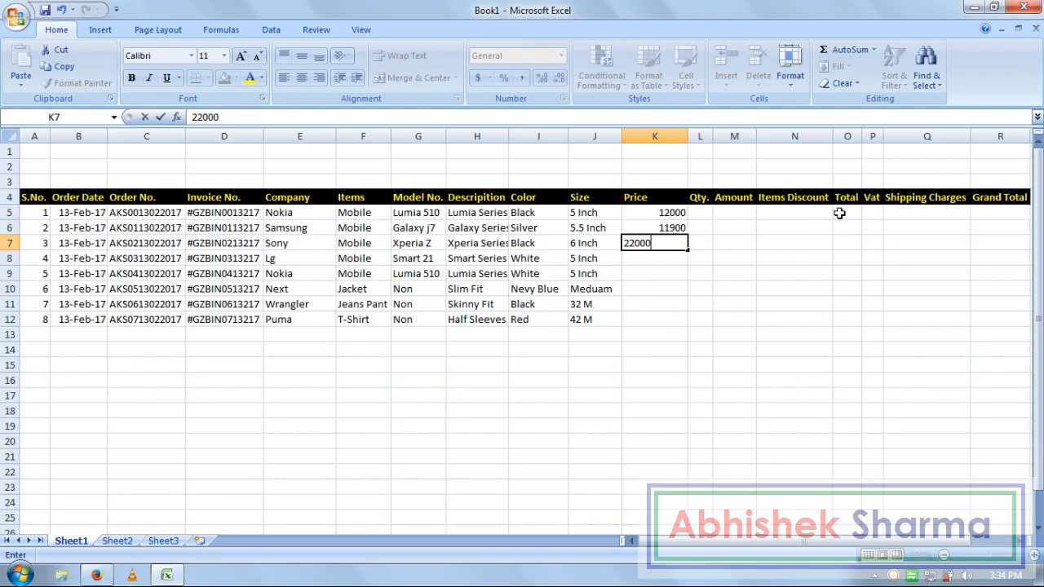
pyautogui.press('Return')
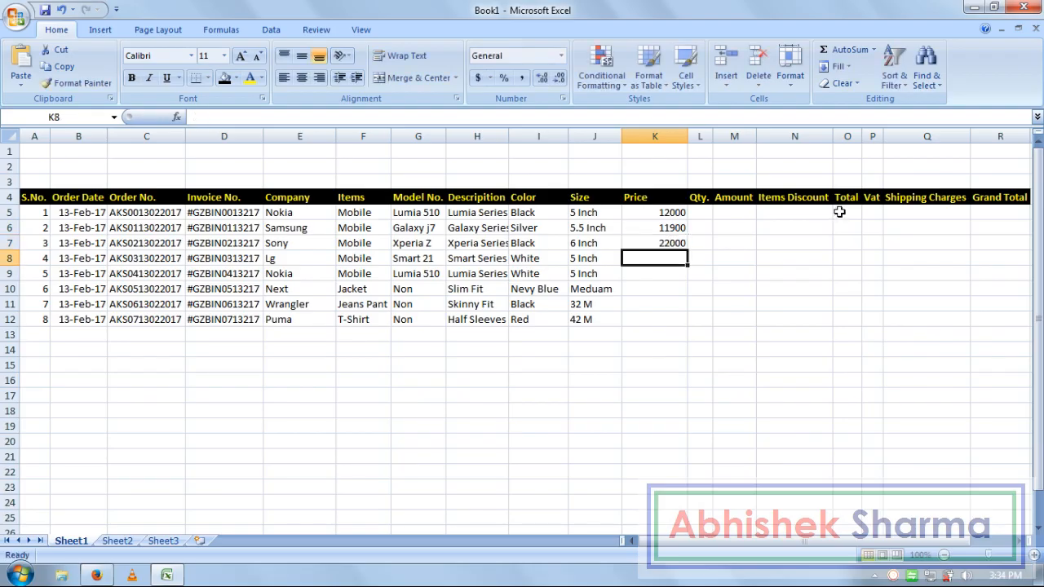
pyautogui.write('13000')
pyautogui.press('Return')
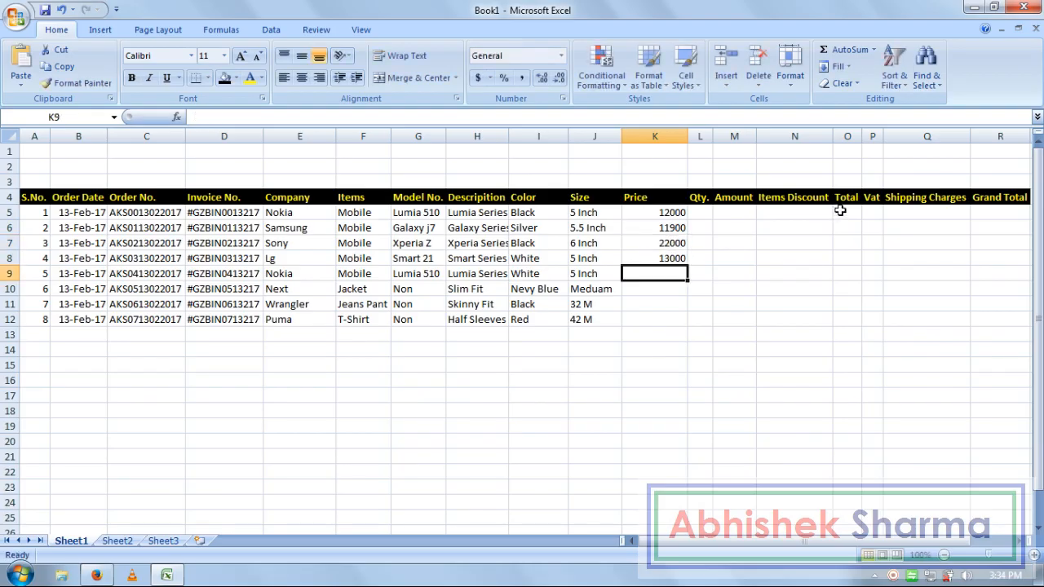
pyautogui.write('12000')
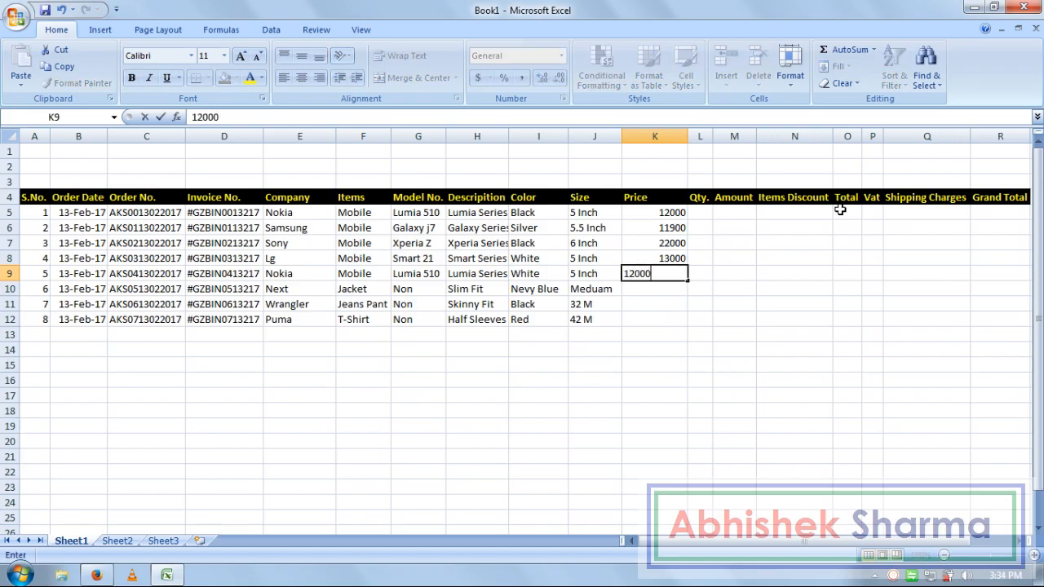
pyautogui.press('Return')
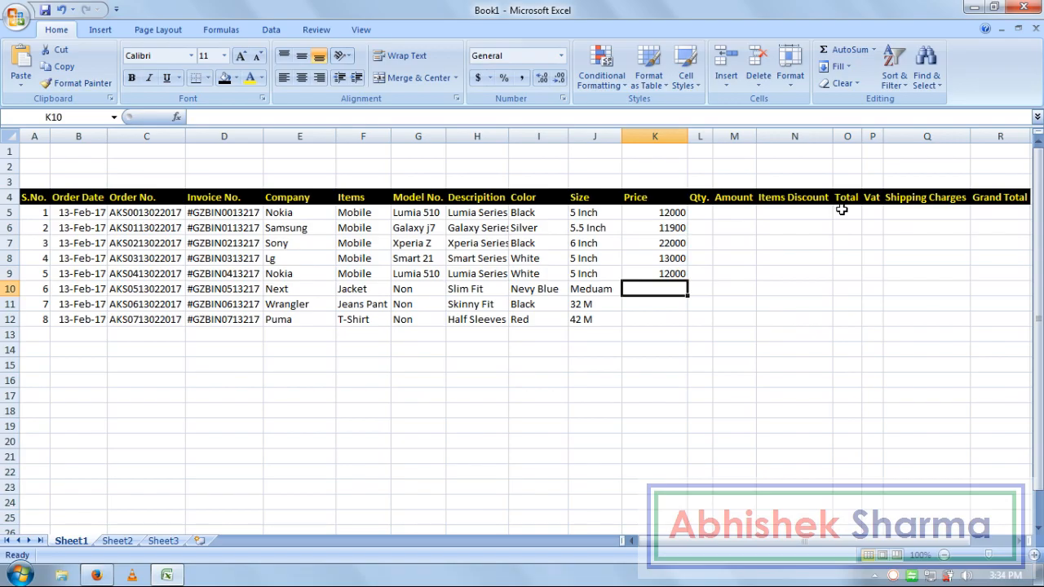
# - Enter the remaining prices 6550, 1790 and 1080 in K10–K12
pyautogui.write('65')
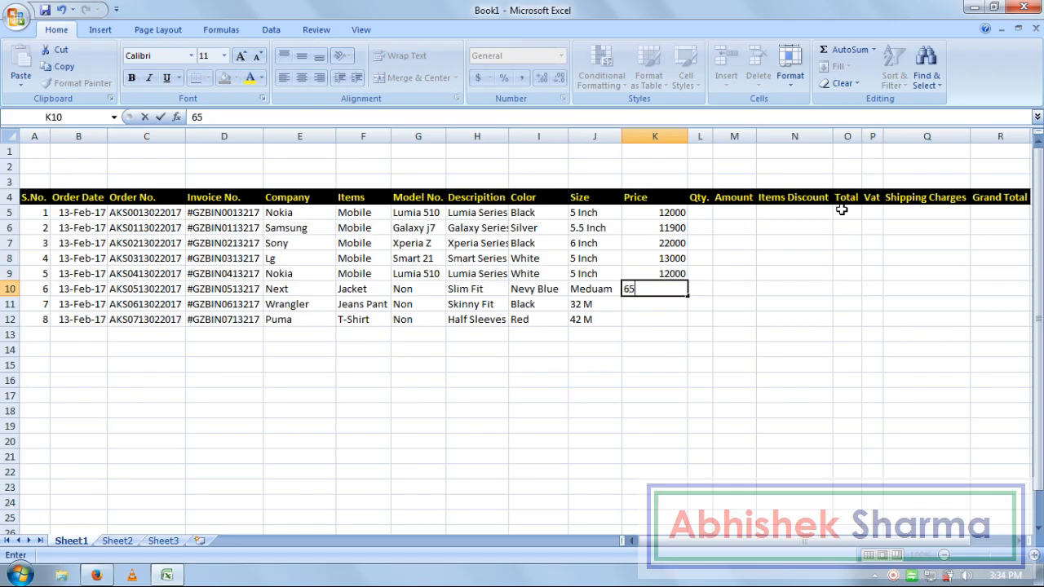
pyautogui.press('Return')
pyautogui.press('Up')
pyautogui.press('Down')
pyautogui.press('Left')
pyautogui.press('Left')
pyautogui.press('Left')
pyautogui.press('Right')
pyautogui.press('Right')
pyautogui.press('Right')
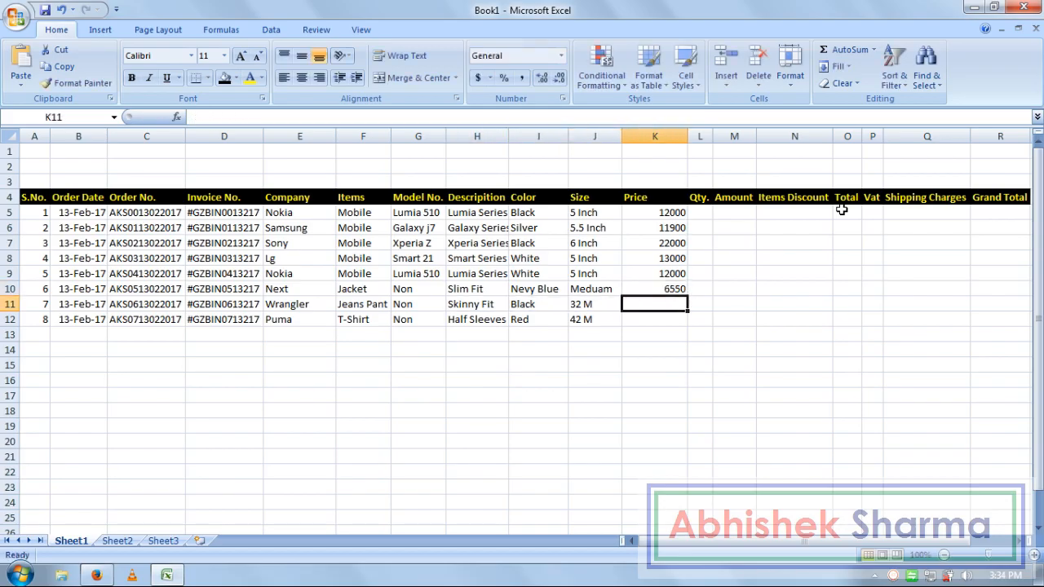
pyautogui.write('1790')
pyautogui.press('Return')
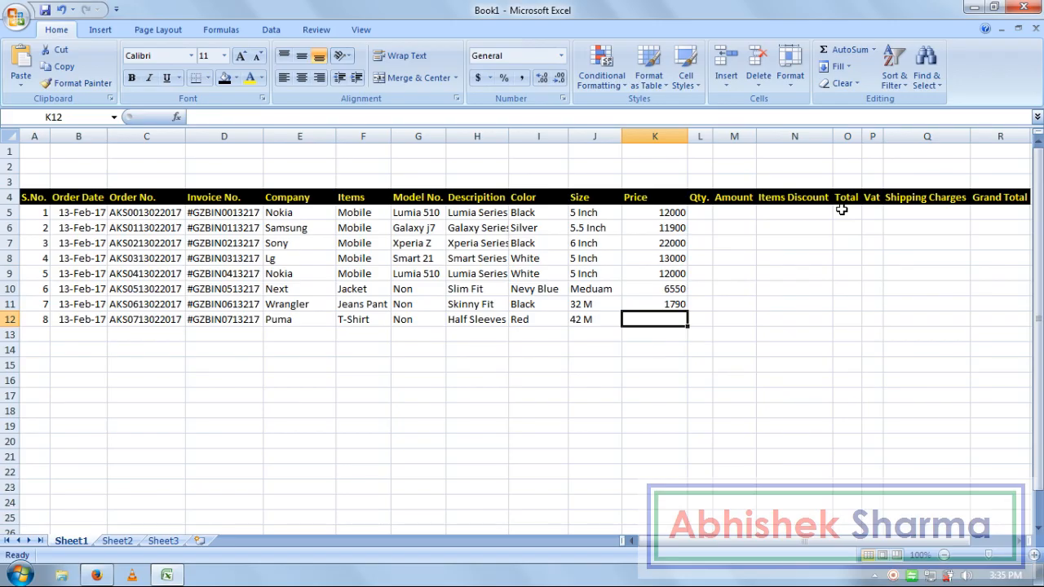
pyautogui.write('1080')
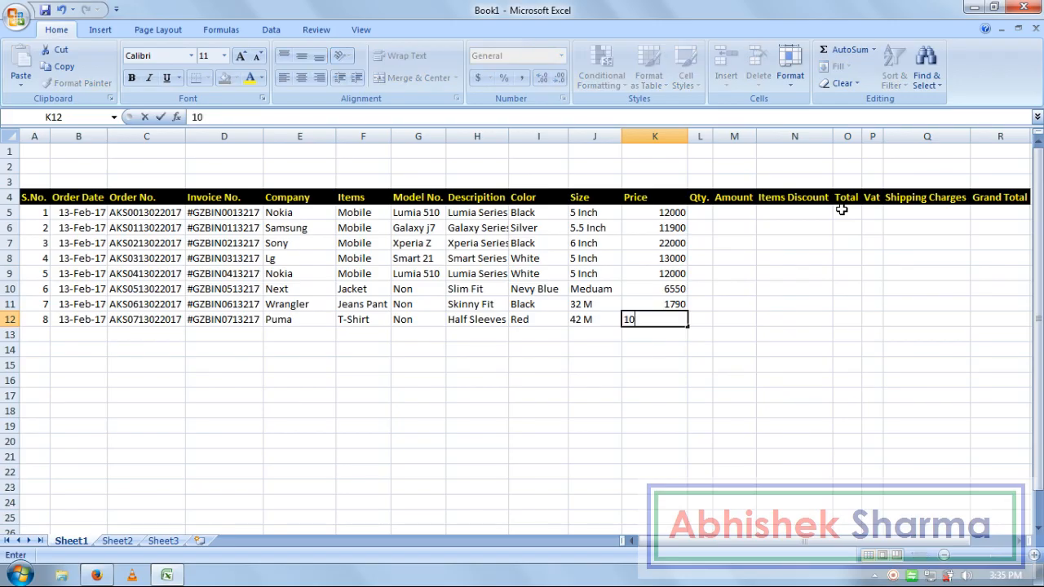
pyautogui.press('Return')
pyautogui.press('Right')
pyautogui.press('Up')
pyautogui.press('Up')
pyautogui.press('Up')
pyautogui.press('Up')
pyautogui.press('Up')
pyautogui.press('Up')
pyautogui.press('Up')
pyautogui.press('Up')
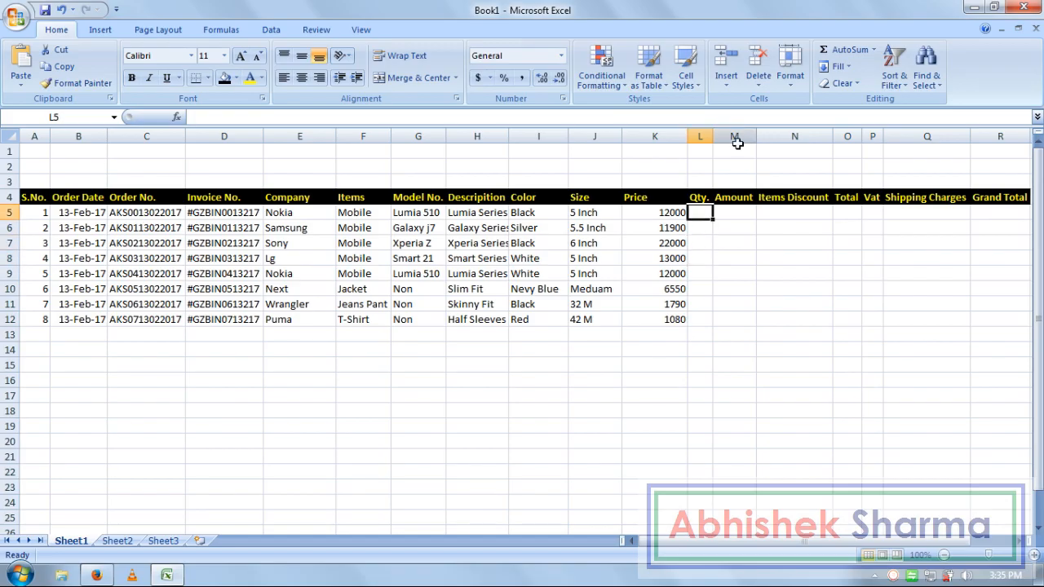
# - Widen the Qty. column and enter a quantity of 1 in each cell L5 through L12
pyautogui.moveTo(713, 136); pyautogui.dragTo(743, 135)
pyautogui.click(728, 285)
pyautogui.click(721, 215)
pyautogui.write('1')
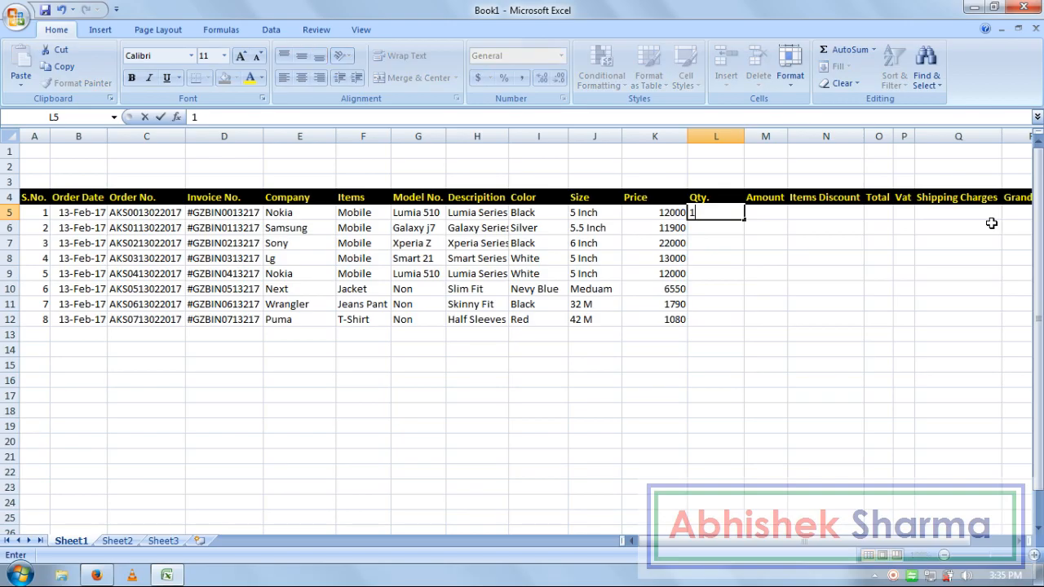
pyautogui.click(740, 243)
pyautogui.click(724, 227)
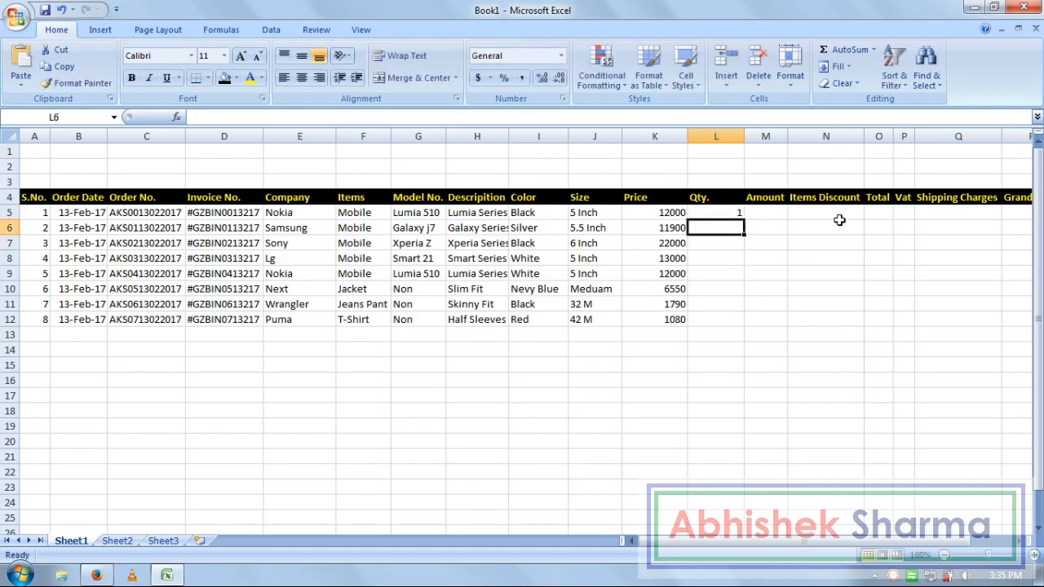
pyautogui.write('1')
pyautogui.press('Return')
pyautogui.write('1')
pyautogui.press('Return')
pyautogui.write('1')
pyautogui.press('Return')
pyautogui.write('1')
pyautogui.press('Return')
pyautogui.write('1')
pyautogui.press('Return')
pyautogui.write('1')
pyautogui.press('Return')
pyautogui.write('1')
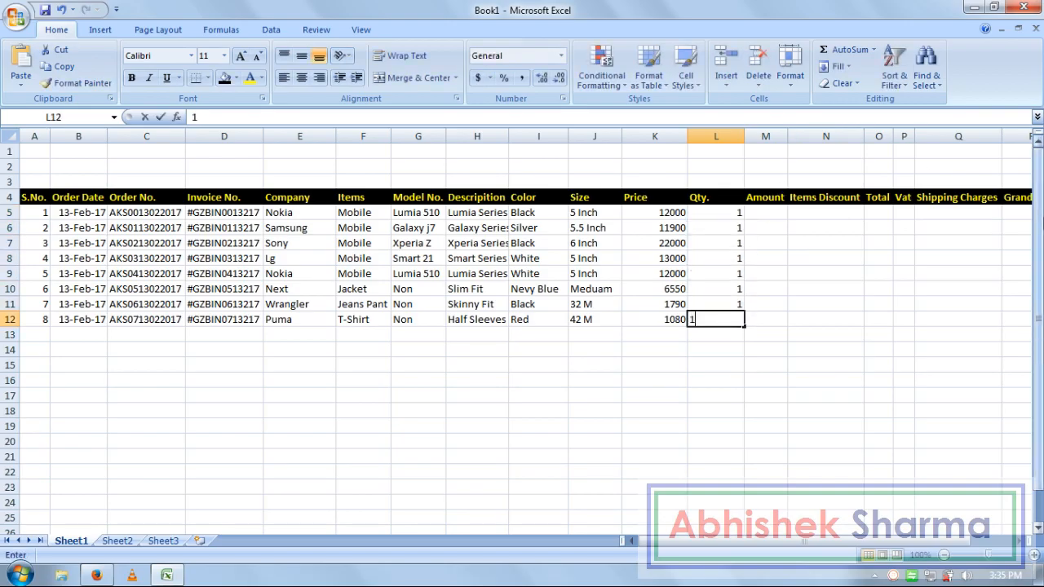
pyautogui.press('Return')
pyautogui.press('Right')
pyautogui.hotkey('ctrl', 'Up')
pyautogui.press('Down')
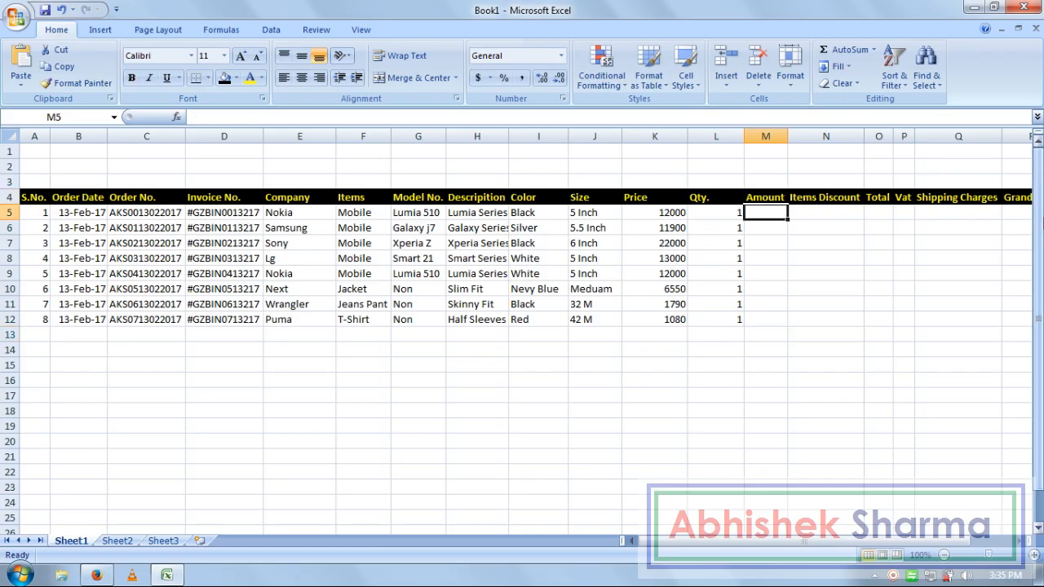
# - Widen the Amount column and enter =K5*L5 in M5
pyautogui.moveTo(787, 132); pyautogui.dragTo(812, 132)
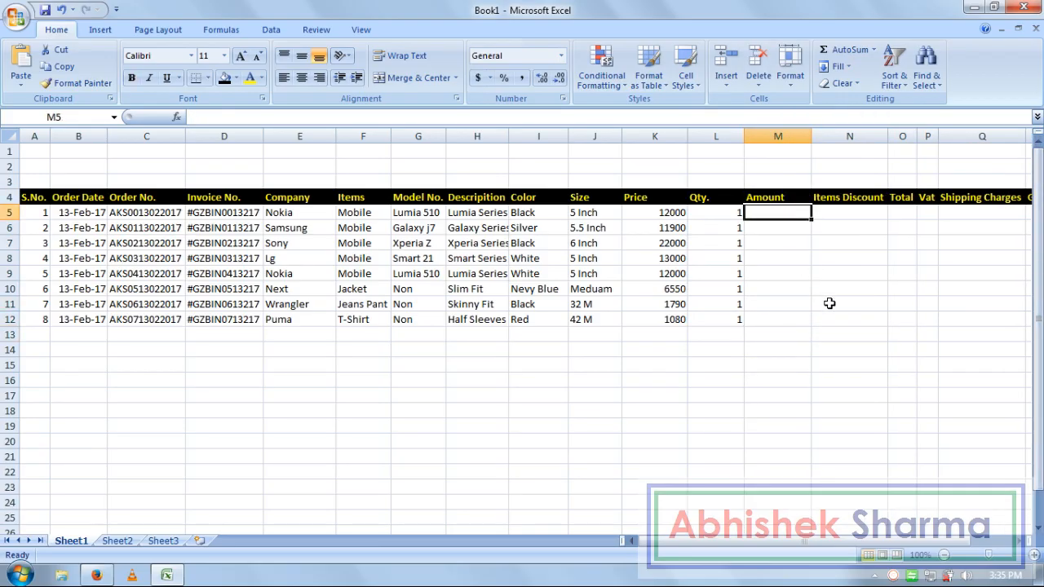
pyautogui.write('=')
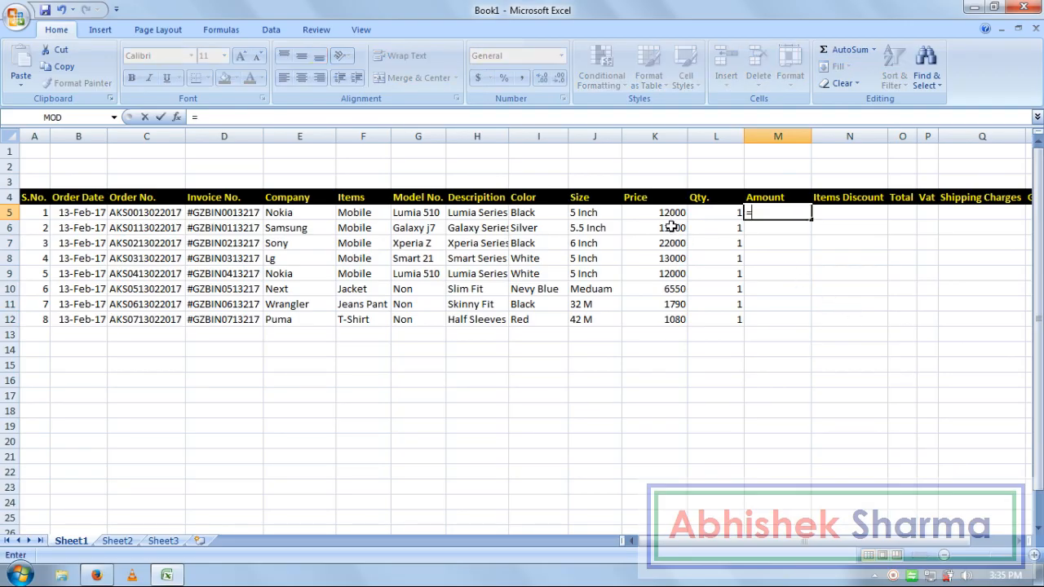
pyautogui.click(661, 212)
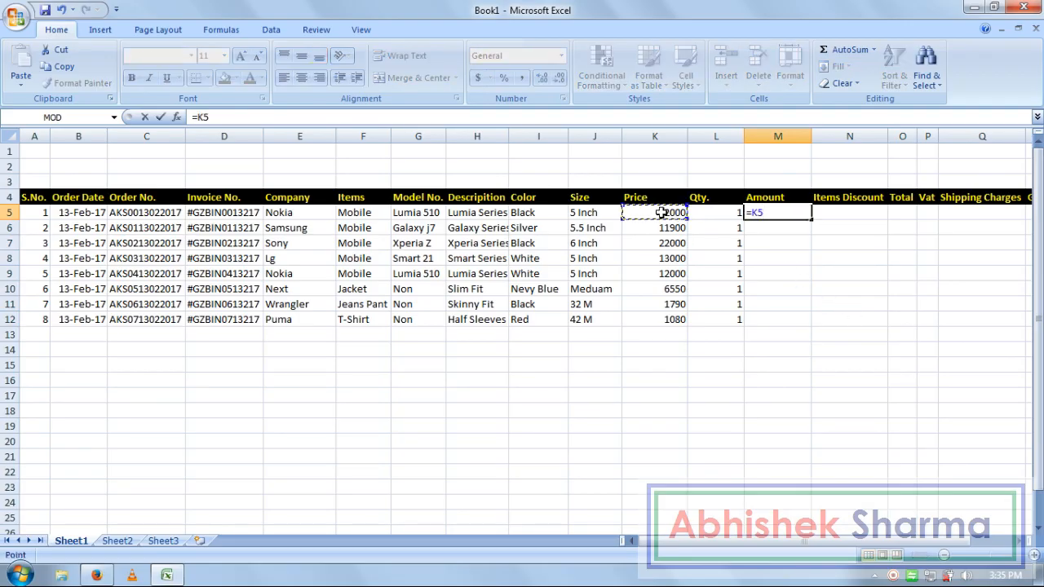
pyautogui.write('*')
pyautogui.click(699, 212)
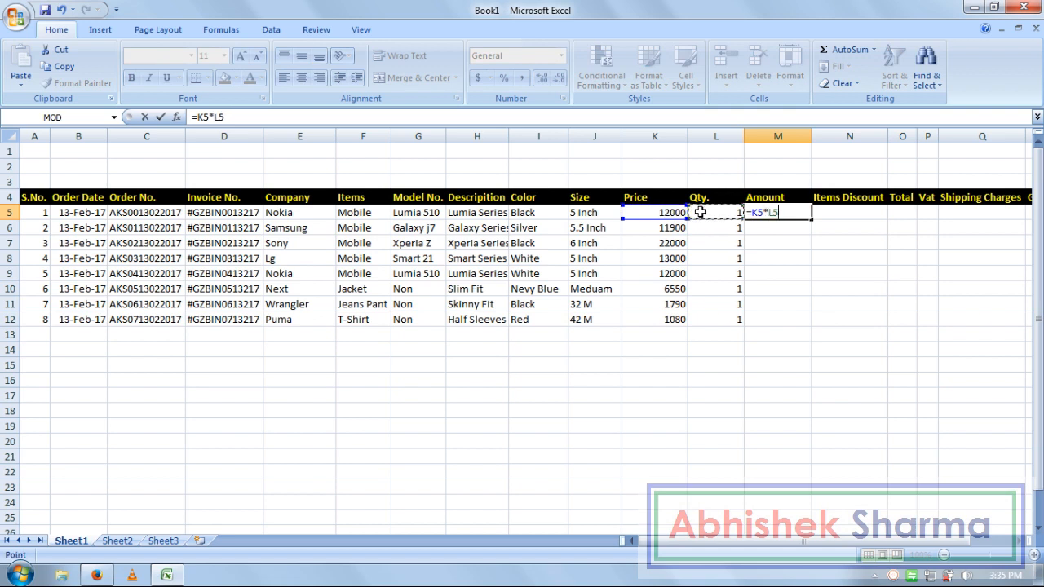
pyautogui.press('Return')
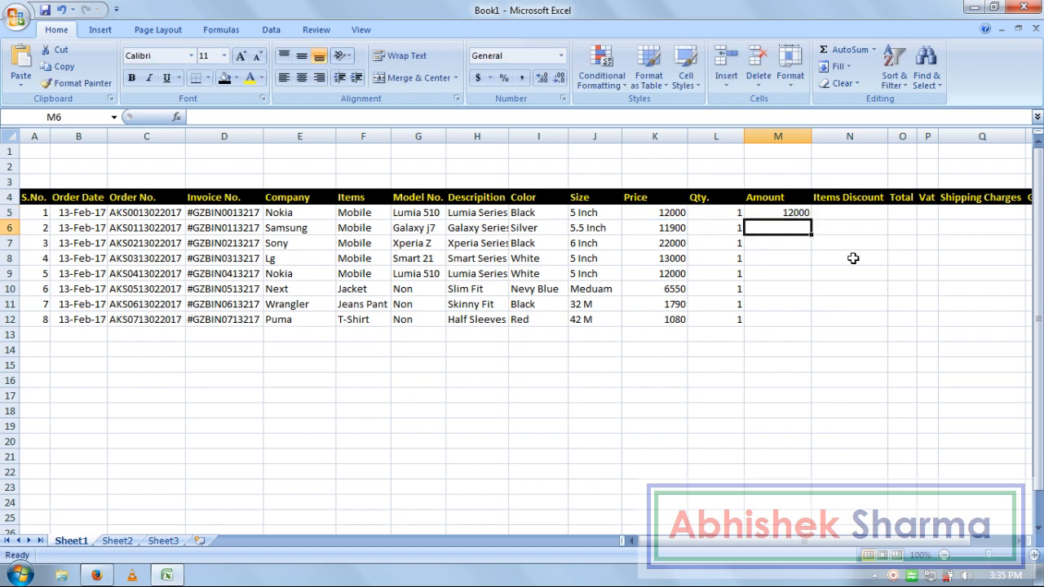
# - Enter =K6*L6 in M6 and fill it down through M12 with Ctrl+D
pyautogui.write('=')
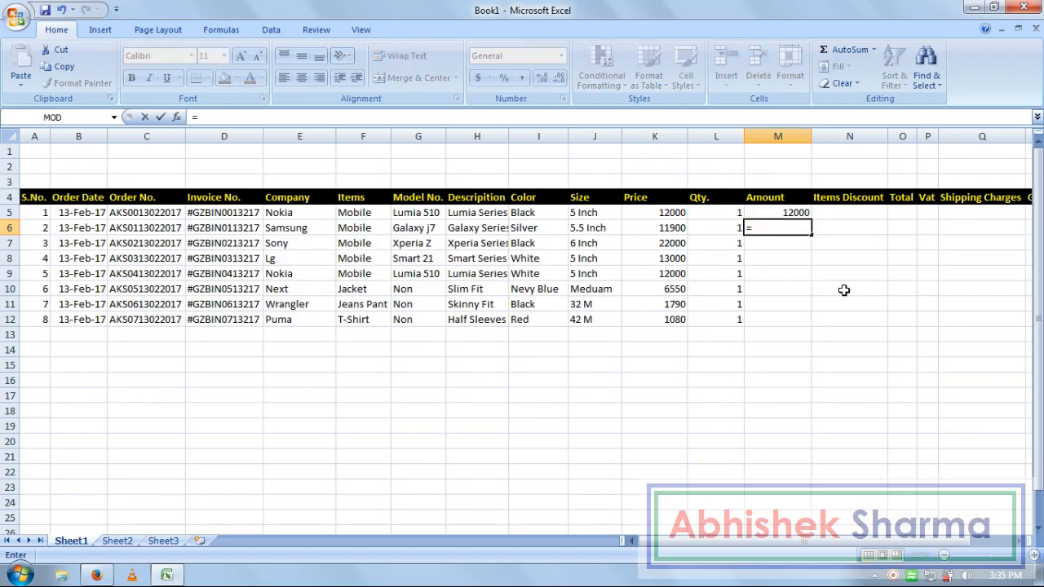
pyautogui.click(666, 229)
pyautogui.write('*')
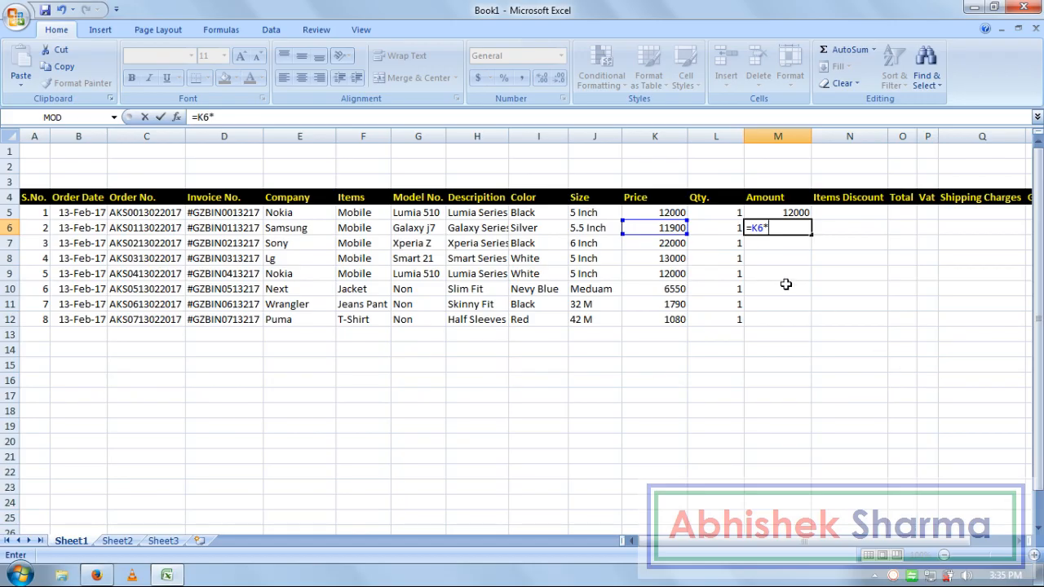
pyautogui.click(719, 226)
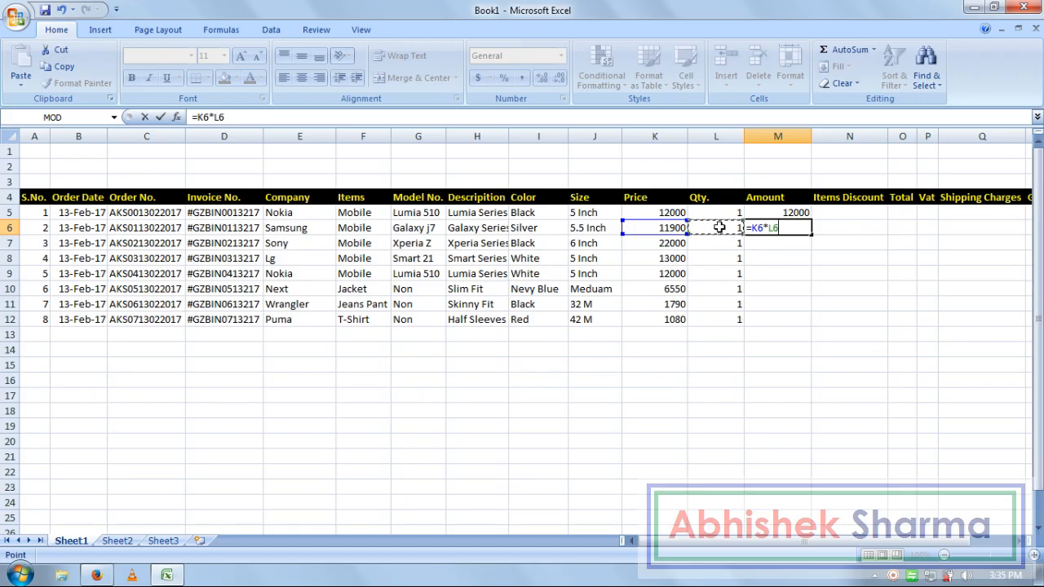
pyautogui.press('Return')
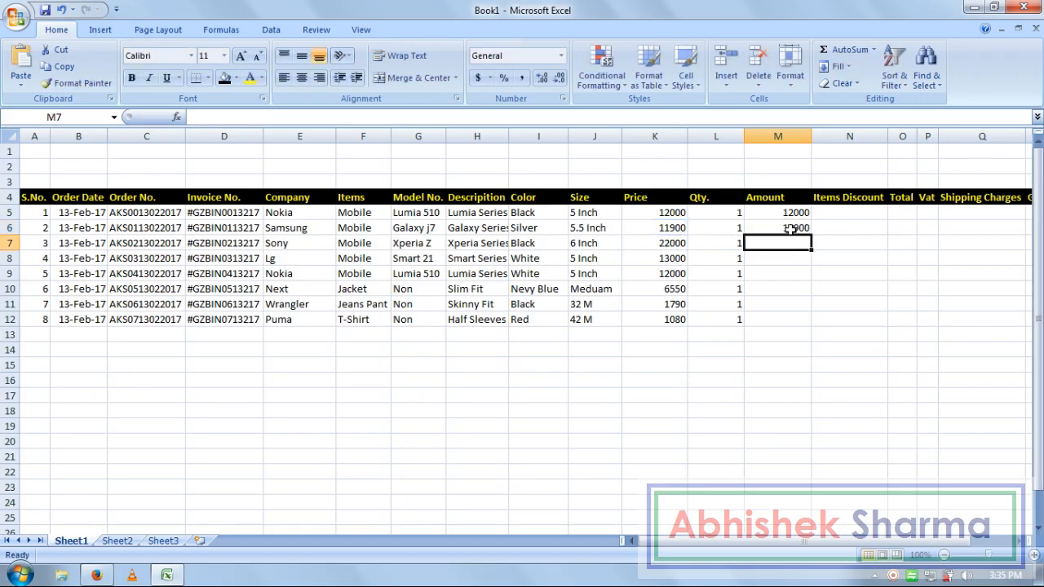
pyautogui.moveTo(794, 231); pyautogui.dragTo(791, 320)
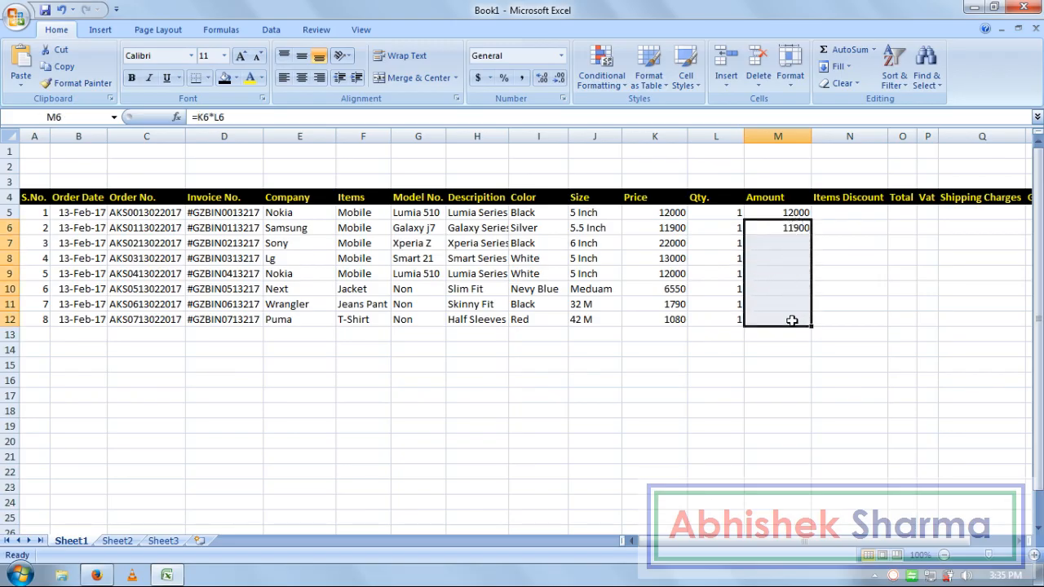
pyautogui.hotkey('ctrl', 'd')
pyautogui.click(848, 214)
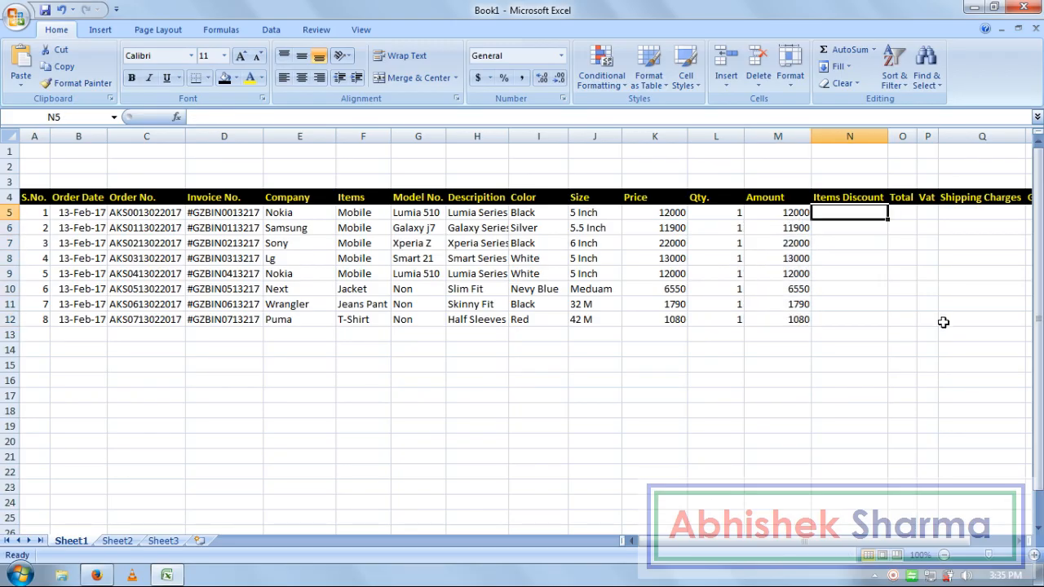
# - Look over the empty columns, cancel a save, and select N5 for the discount formula
pyautogui.press('Right')
pyautogui.press('Right')
pyautogui.press('Right')
pyautogui.press('Right')
pyautogui.press('Right')
pyautogui.press('Right')
pyautogui.press('Left')
pyautogui.press('Left')
pyautogui.press('Left')
pyautogui.press('Left')
pyautogui.press('Left')
pyautogui.press('Left')
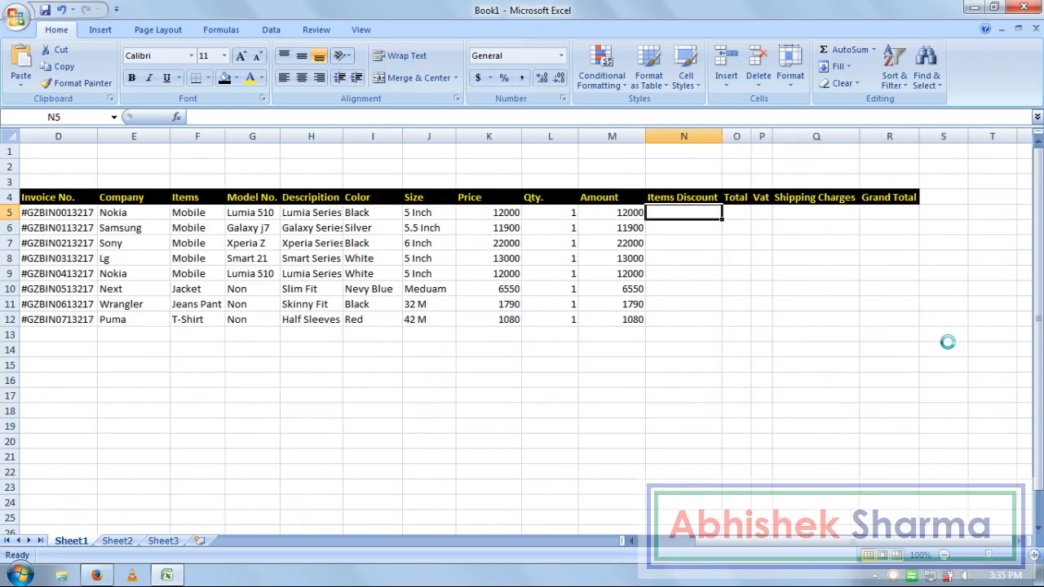
pyautogui.hotkey('ctrl', 's')
pyautogui.press('Escape')
pyautogui.click(702, 289)
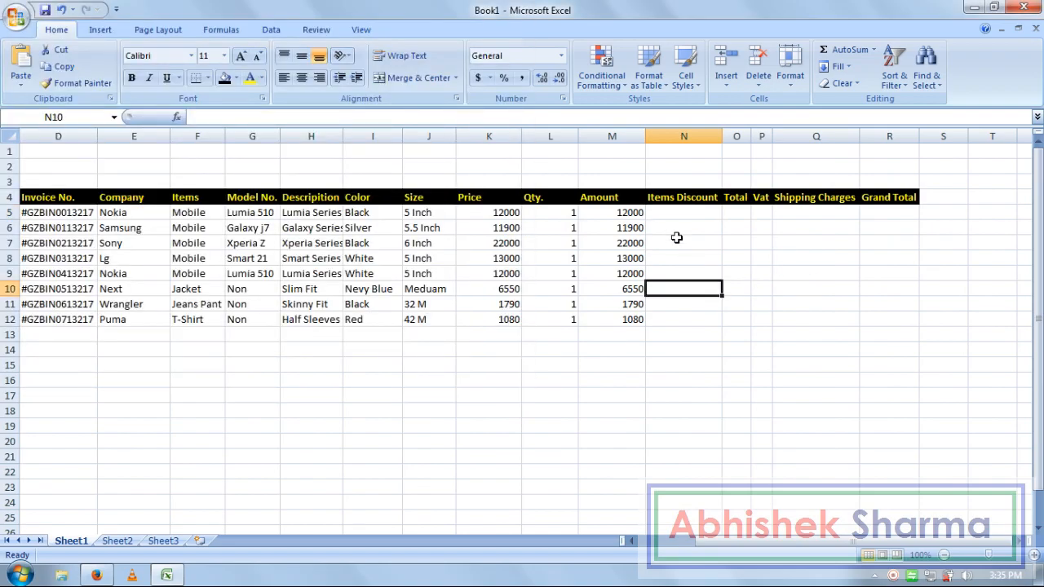
pyautogui.click(678, 217)
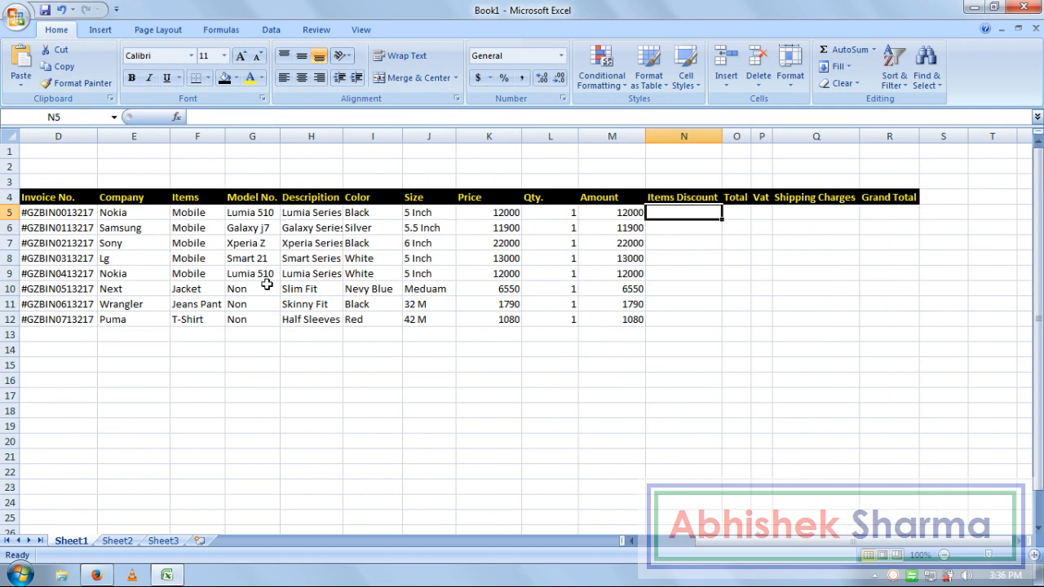
pyautogui.moveTo(268, 274); pyautogui.dragTo(278, 221)
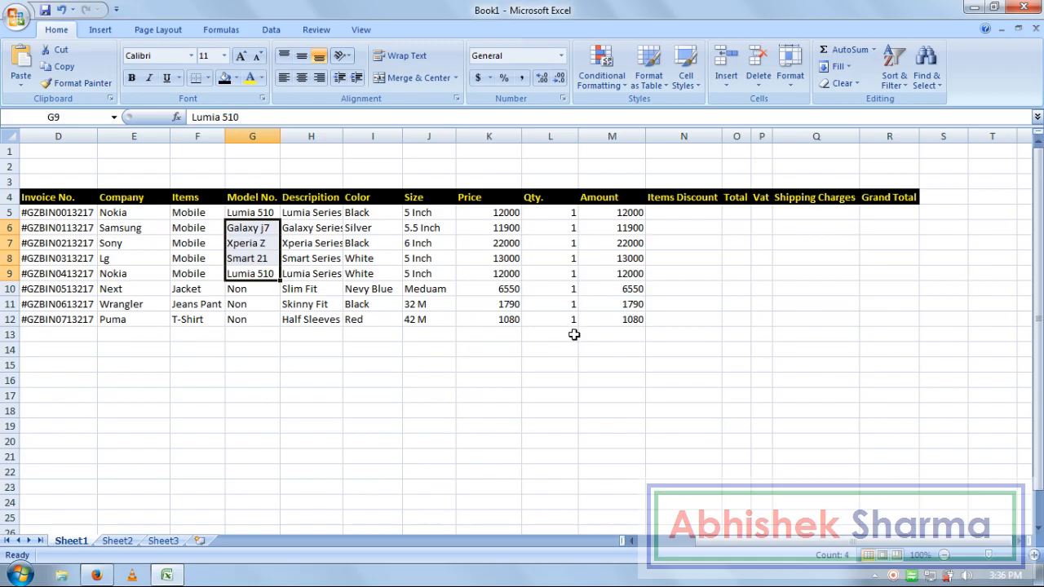
pyautogui.click(693, 318)
pyautogui.click(700, 219)
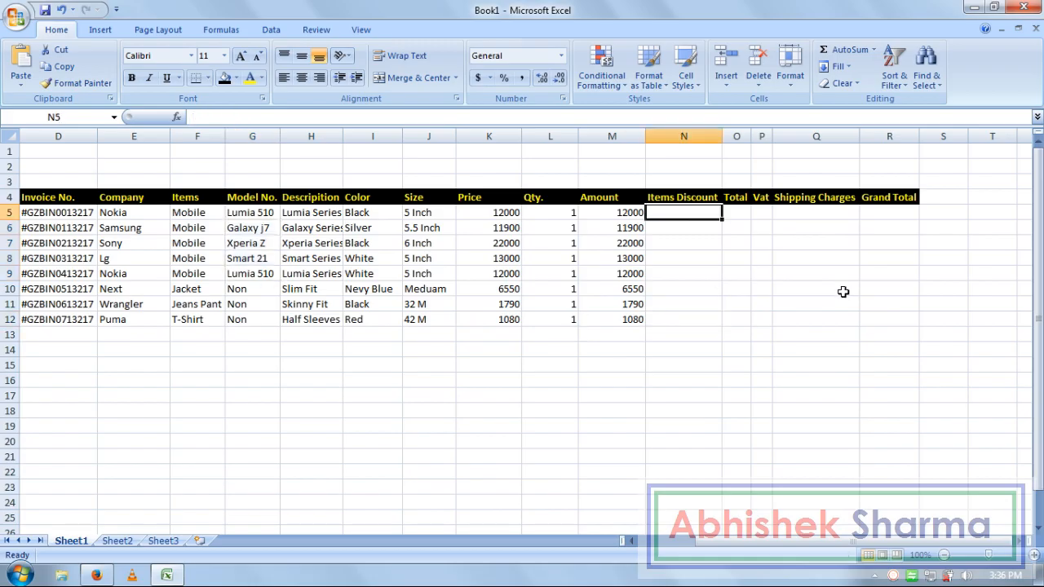
# - Enter 20% discount formulas =M5*20%, =M6*20% and =M7*20% in N5–N7
pyautogui.write('=')
pyautogui.click(615, 214)
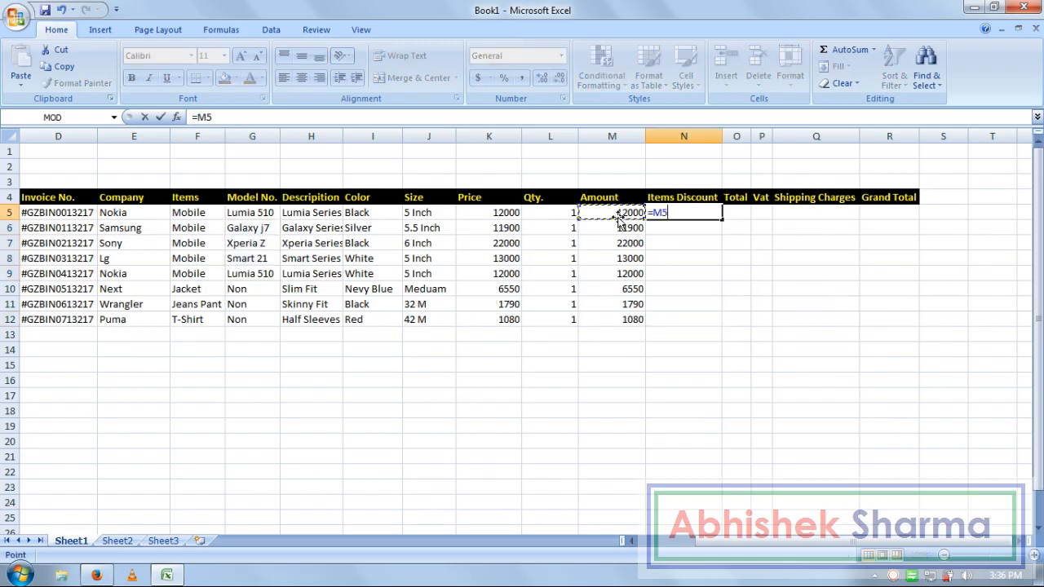
pyautogui.write('*20%')
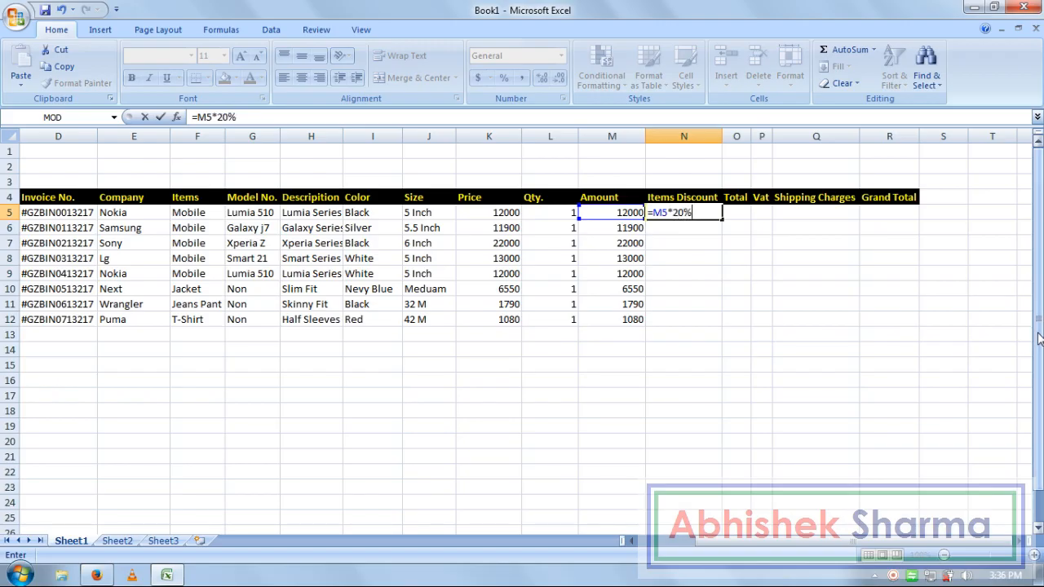
pyautogui.press('Return')
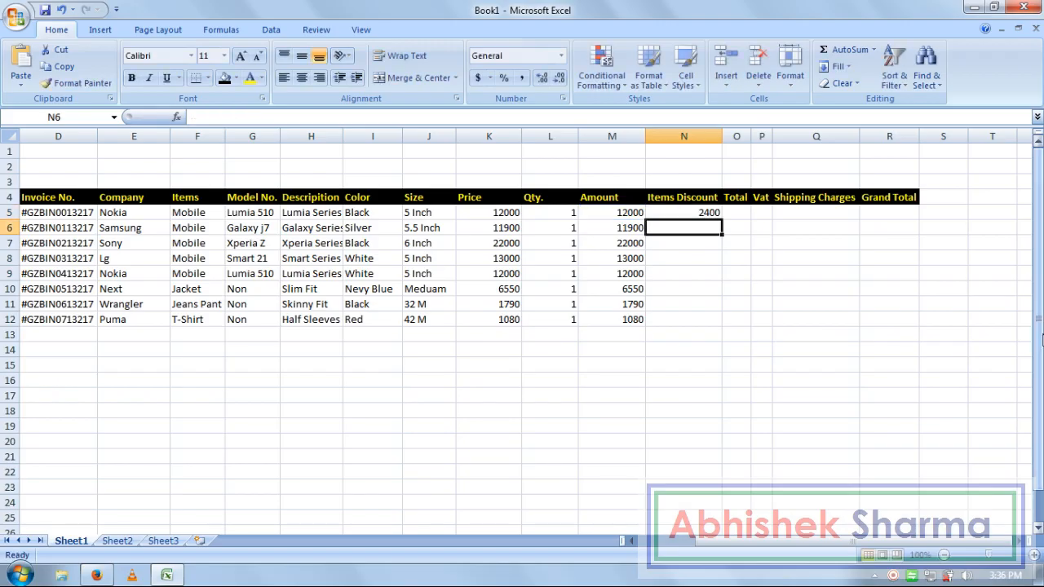
pyautogui.write('=')
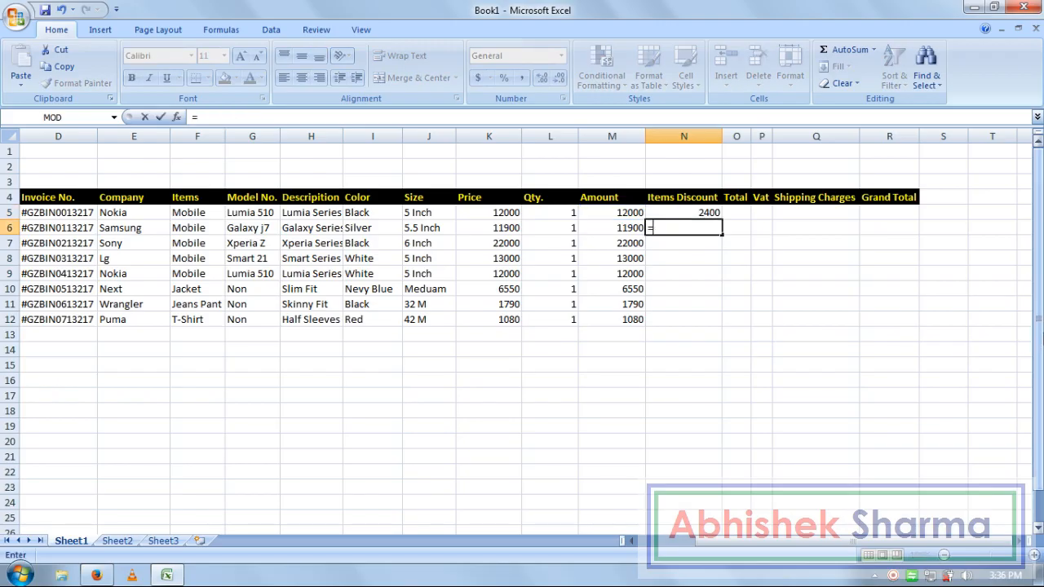
pyautogui.click(626, 231)
pyautogui.write('*')
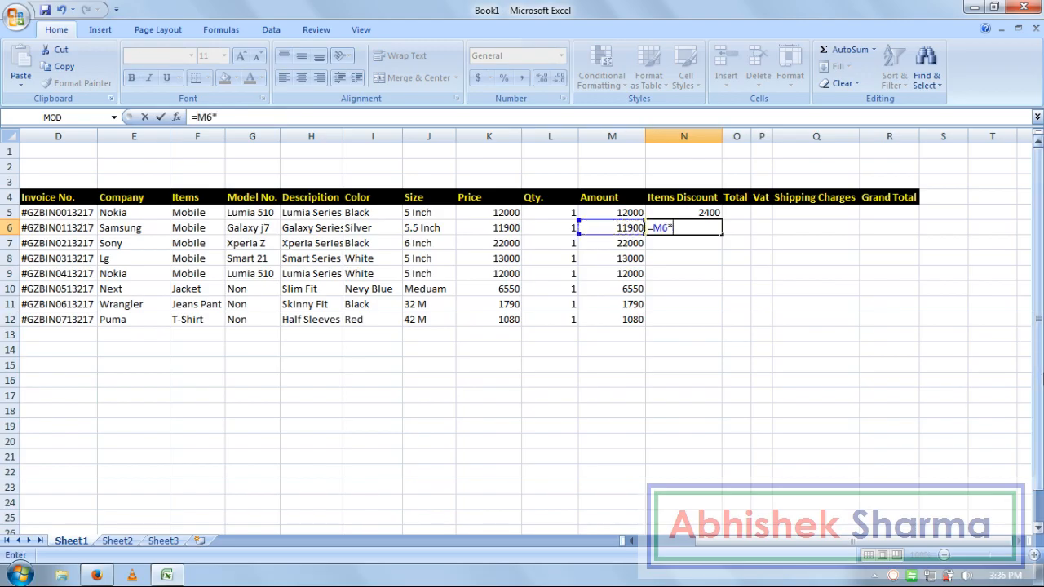
pyautogui.press('Return')
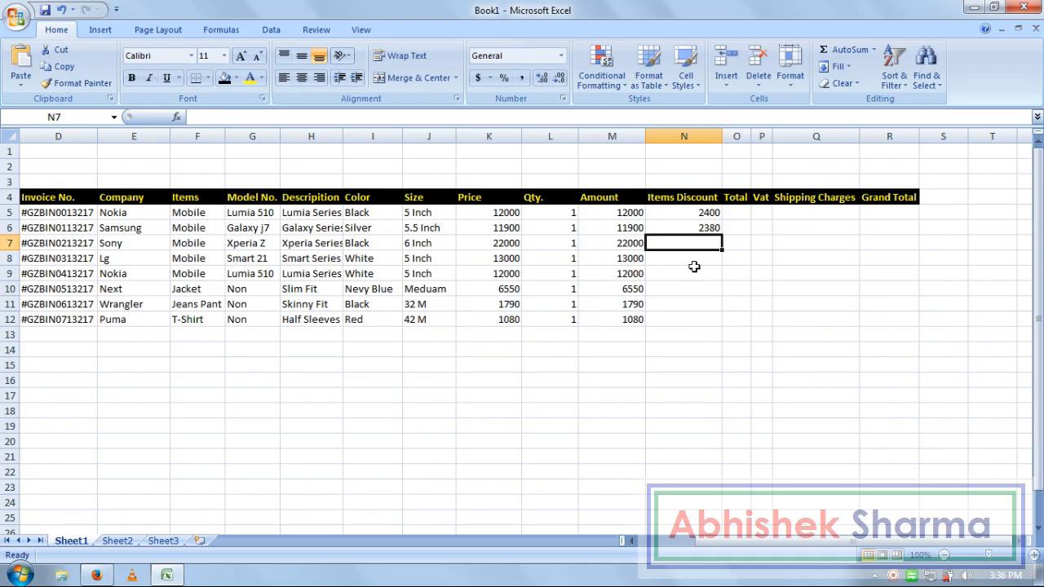
pyautogui.write('=')
pyautogui.click(619, 243)
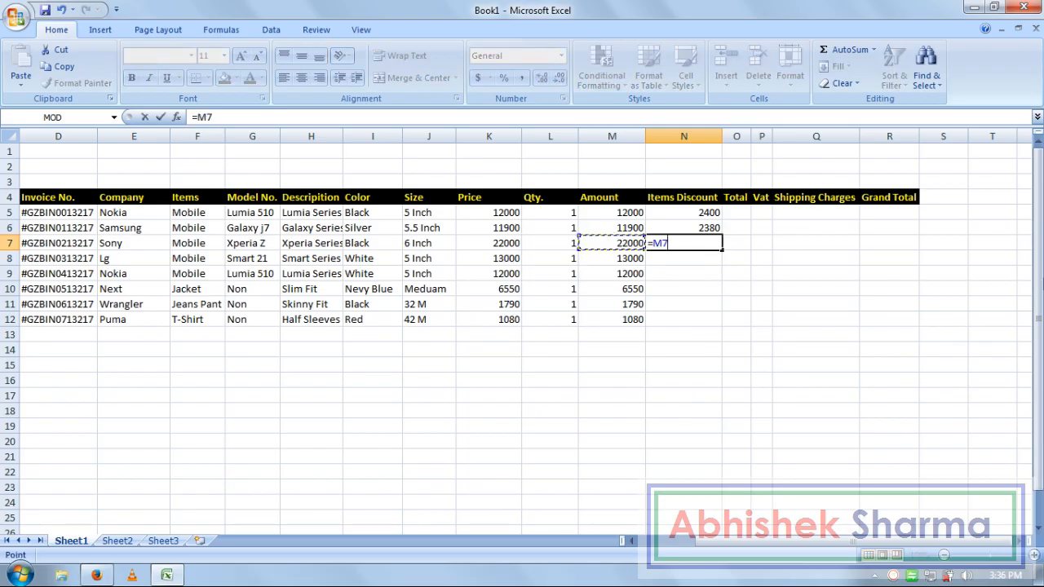
pyautogui.write('*20%')
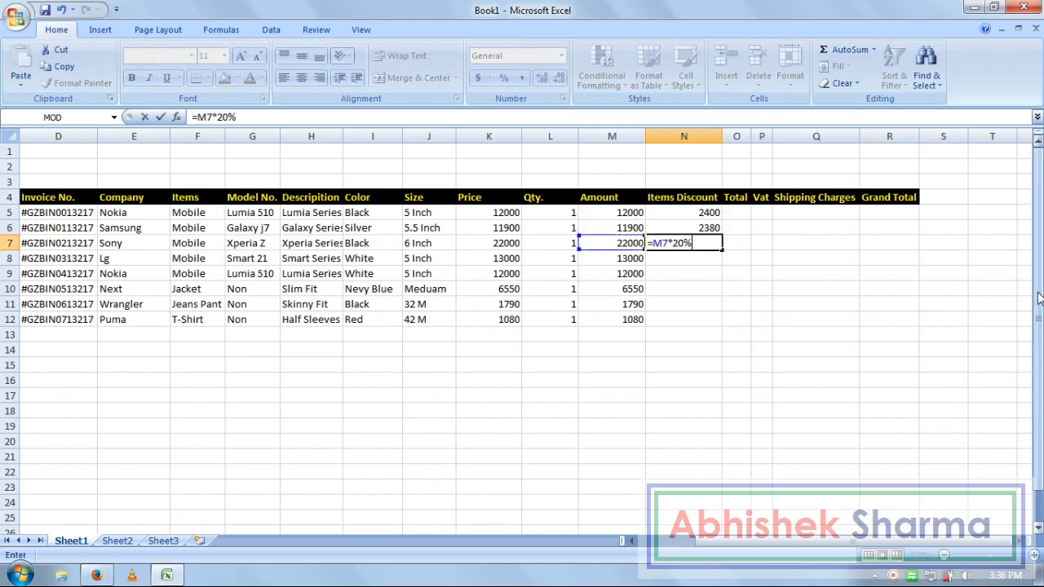
pyautogui.press('Return')
# - Enter =M8*20% and =M9*20% in N8 and N9, giving 2600 and 2400
pyautogui.write('=')
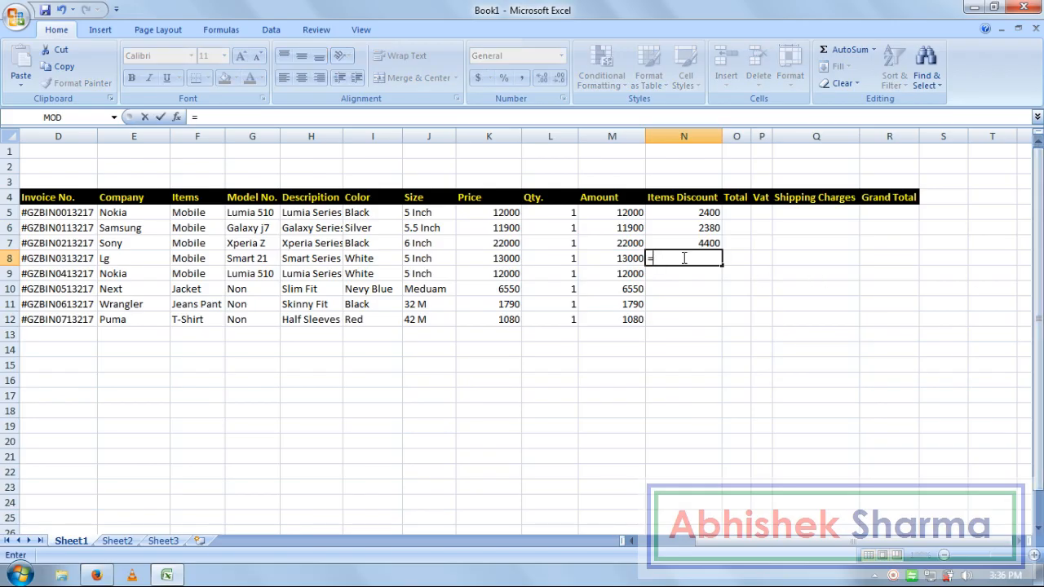
pyautogui.click(638, 258)
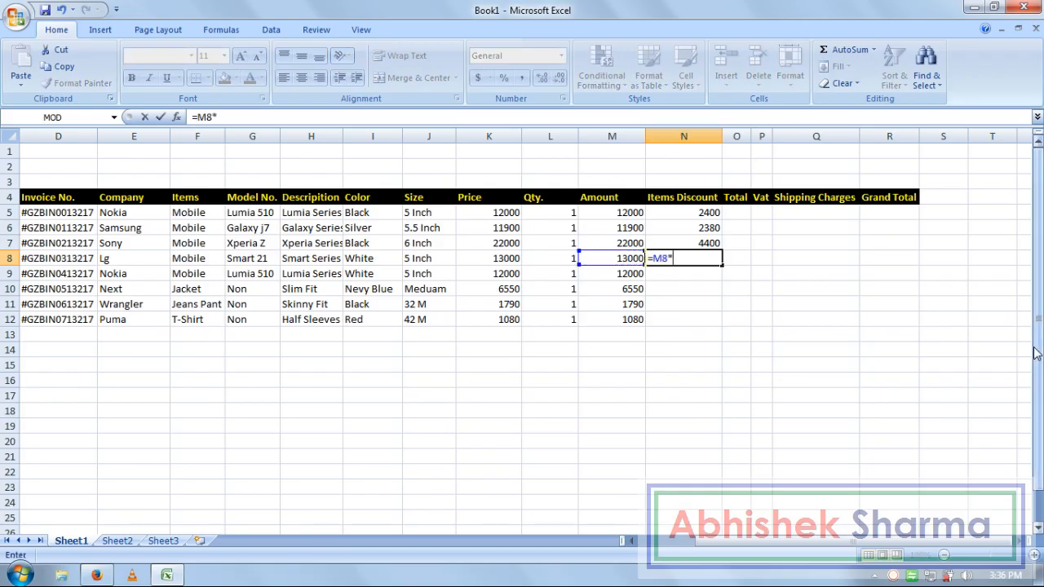
pyautogui.write('*20%')
pyautogui.press('Return')
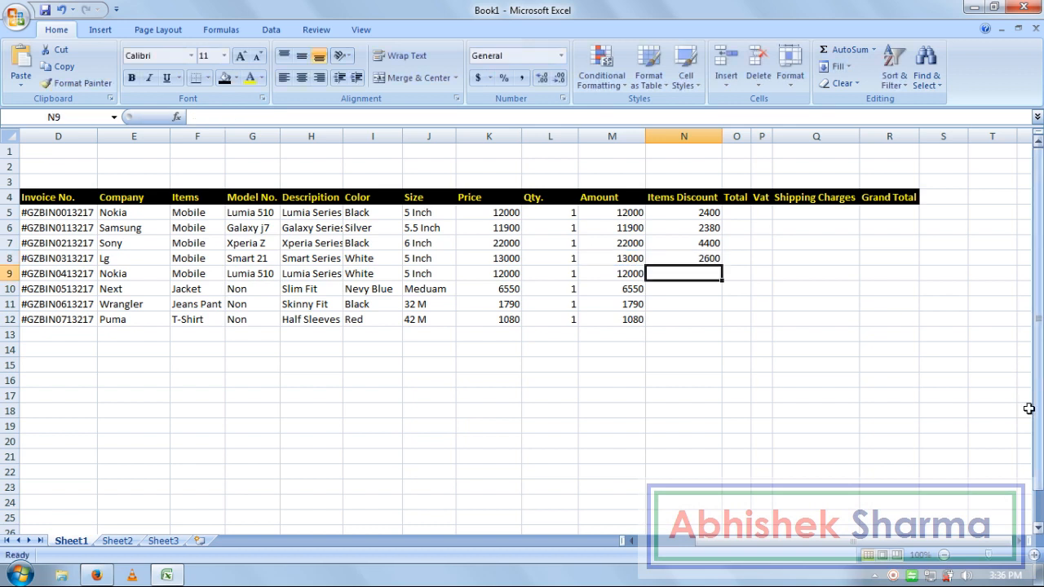
pyautogui.write('=')
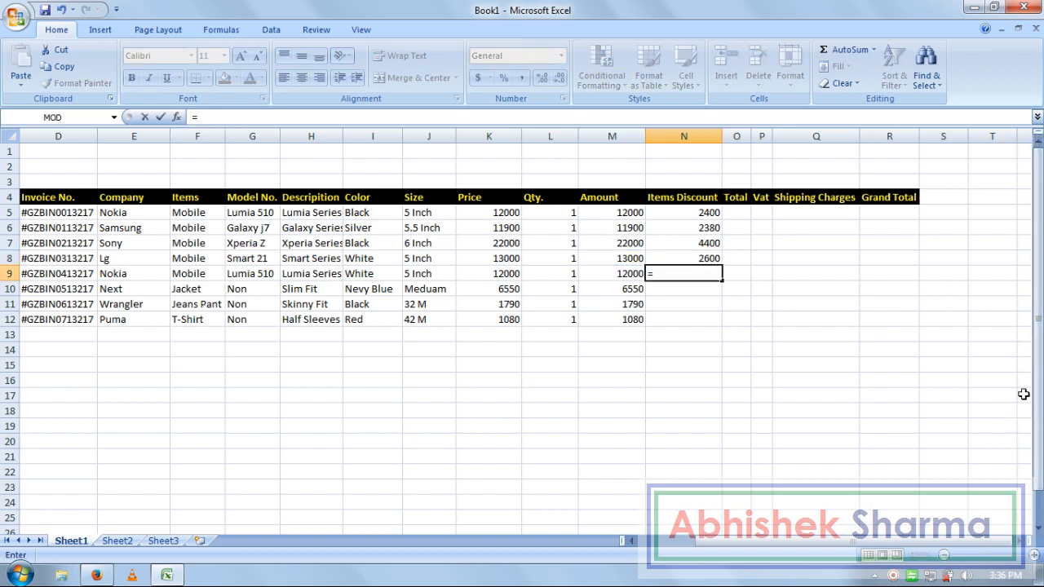
pyautogui.click(612, 274)
pyautogui.write('*20%')
pyautogui.press('Return')
pyautogui.press('Left')
pyautogui.press('Left')
pyautogui.press('Left')
pyautogui.press('Left')
pyautogui.press('Left')
pyautogui.press('Right')
pyautogui.press('Right')
pyautogui.press('Right')
pyautogui.press('Right')
pyautogui.press('Right')
pyautogui.press('Right')
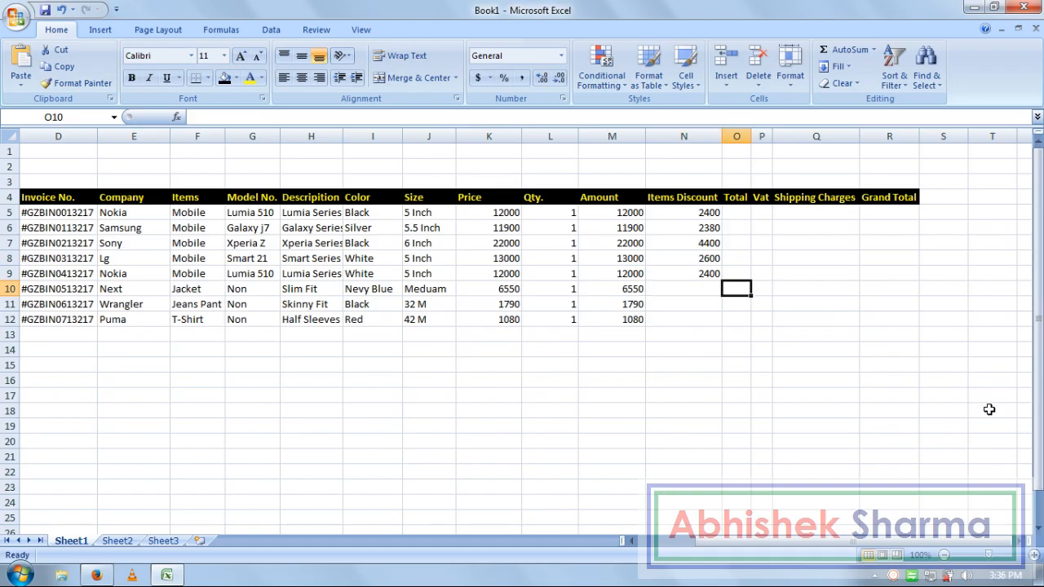
pyautogui.press('Left')
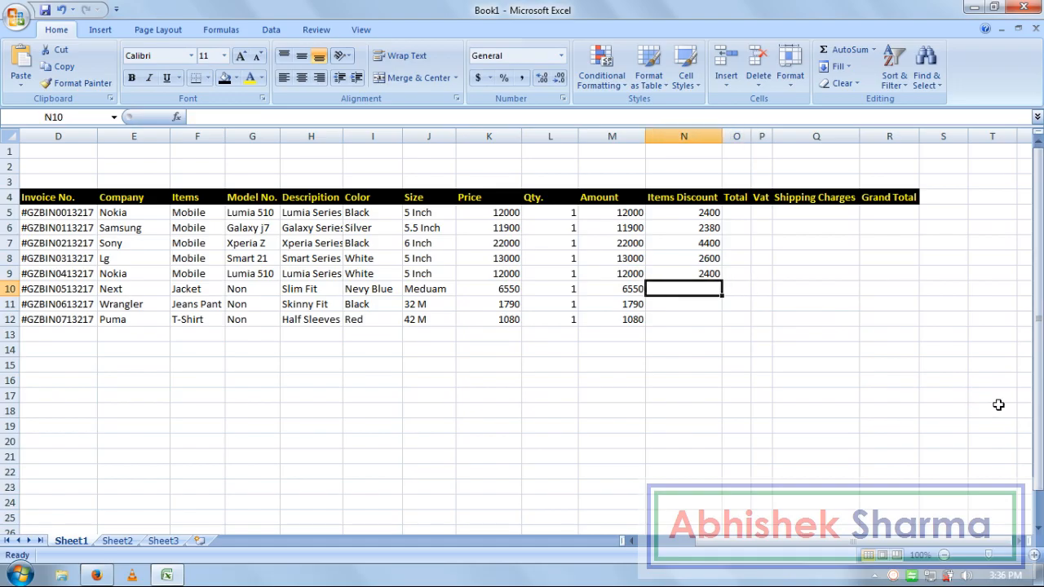
# - Enter 35% discount formulas in N10 and N11 from the Amounts in M10 and M11
pyautogui.write('=')
pyautogui.click(632, 290)
pyautogui.write('*')
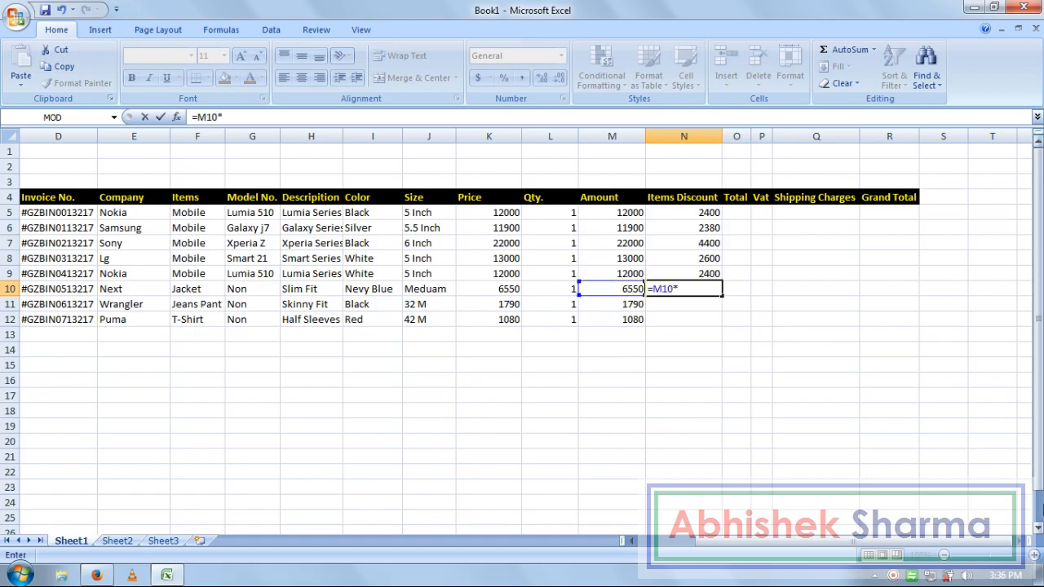
pyautogui.write('35%')
pyautogui.press('Return')
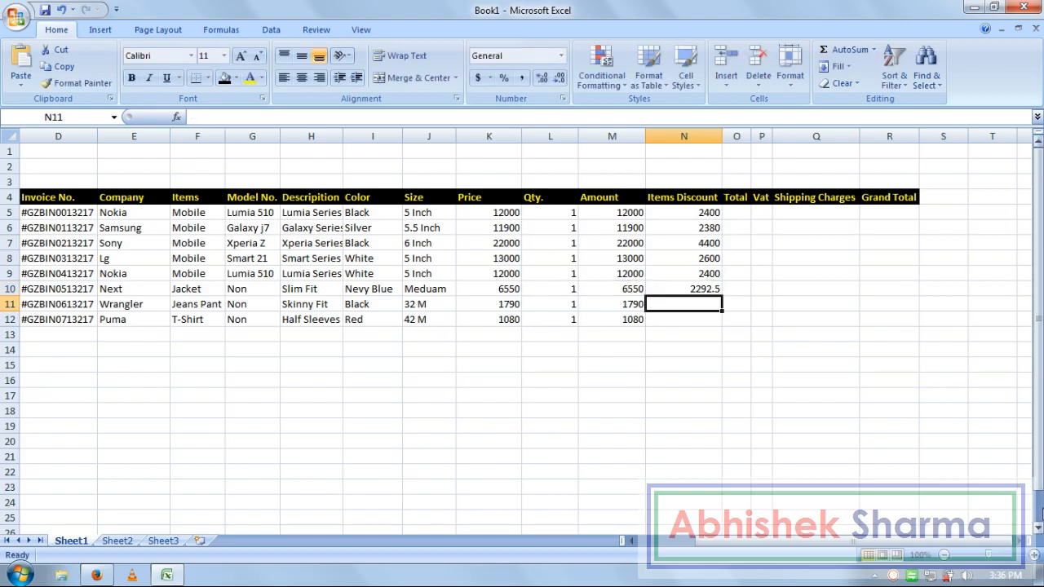
pyautogui.write('=')
pyautogui.click(609, 305)
pyautogui.write('*')
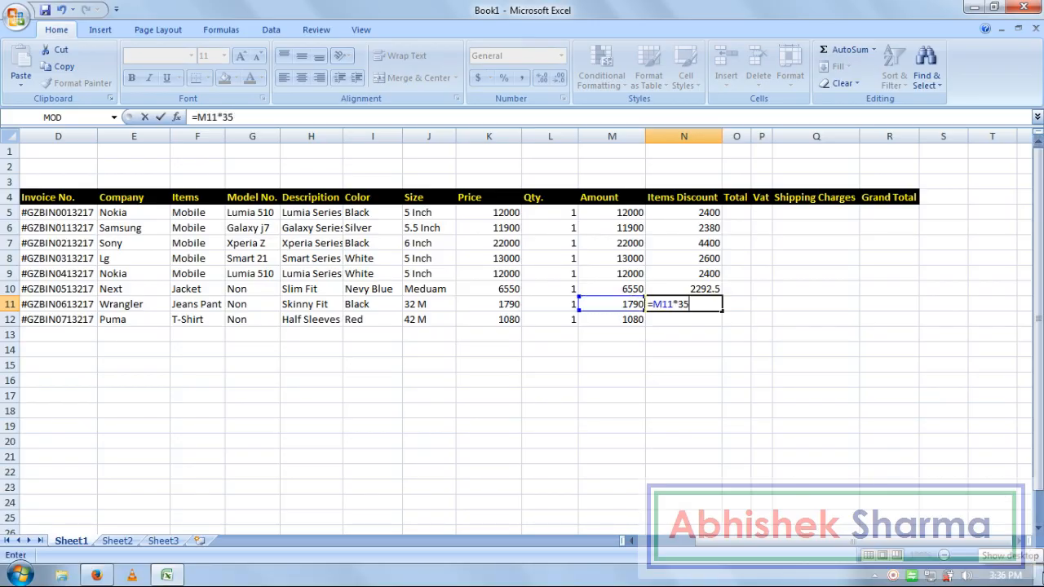
pyautogui.write('35%')
pyautogui.press('Return')
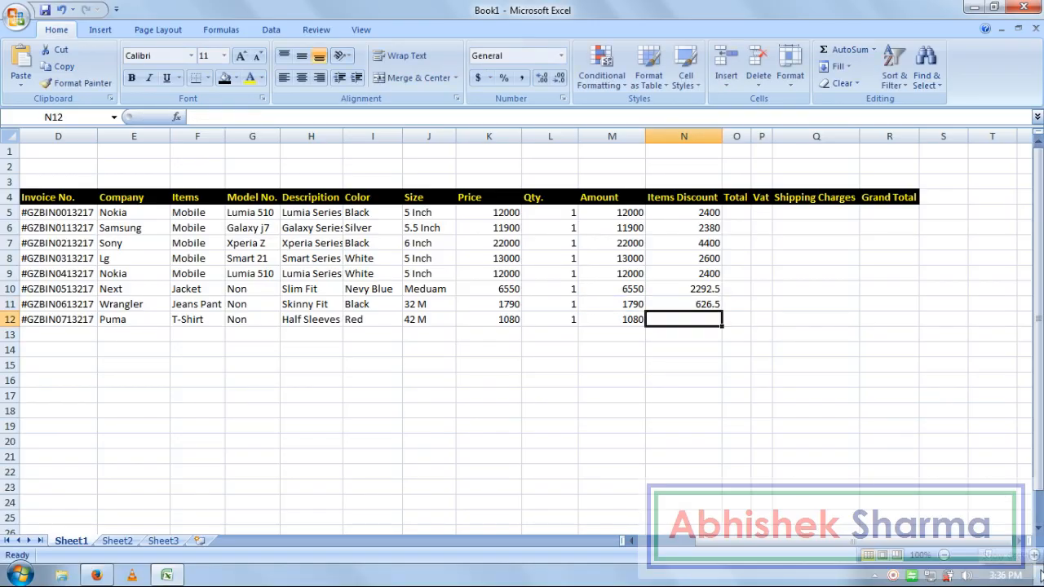
# - Enter the N12 discount from M12's Amount, giving 378, and recheck its formula
pyautogui.write('=')
pyautogui.click(622, 320)
pyautogui.write('*')
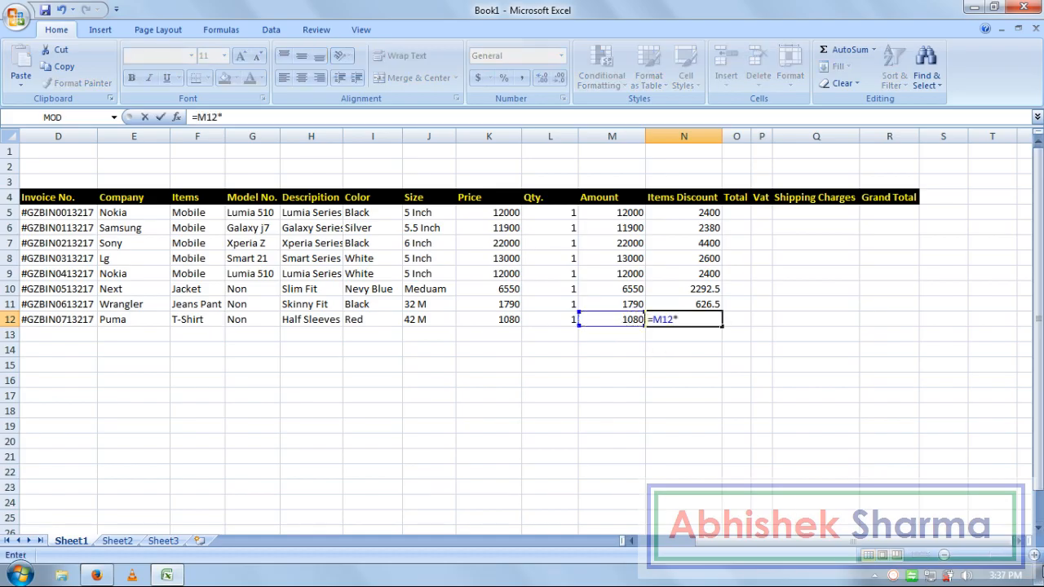
pyautogui.write('35')
pyautogui.press('Return')
pyautogui.press('Up')
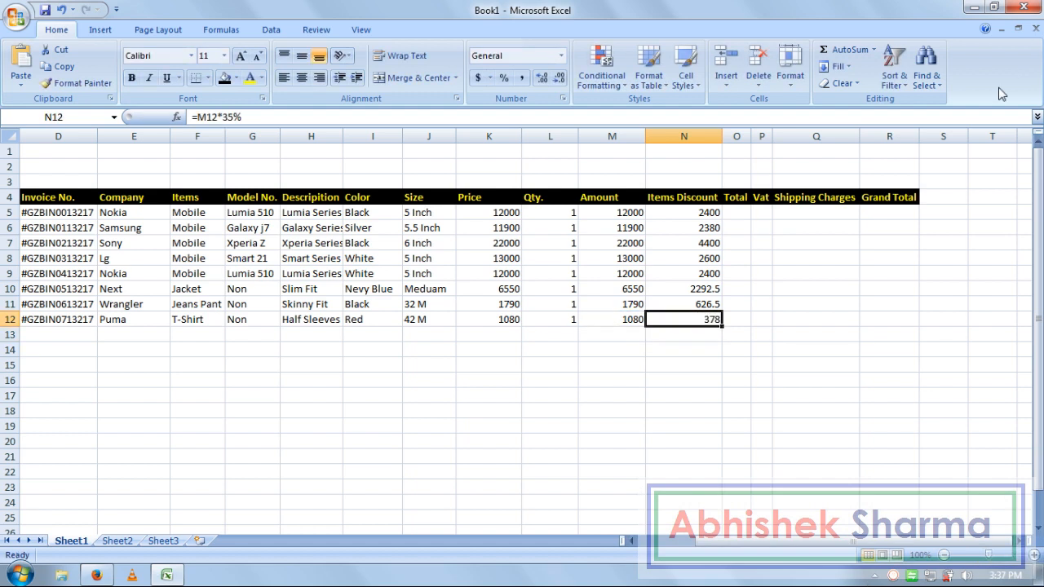
pyautogui.click(735, 213)
# - Widen the Total column O and the Vat column P to fit their headings
pyautogui.moveTo(751, 136); pyautogui.dragTo(872, 135)
pyautogui.click(827, 273)
pyautogui.click(759, 214)
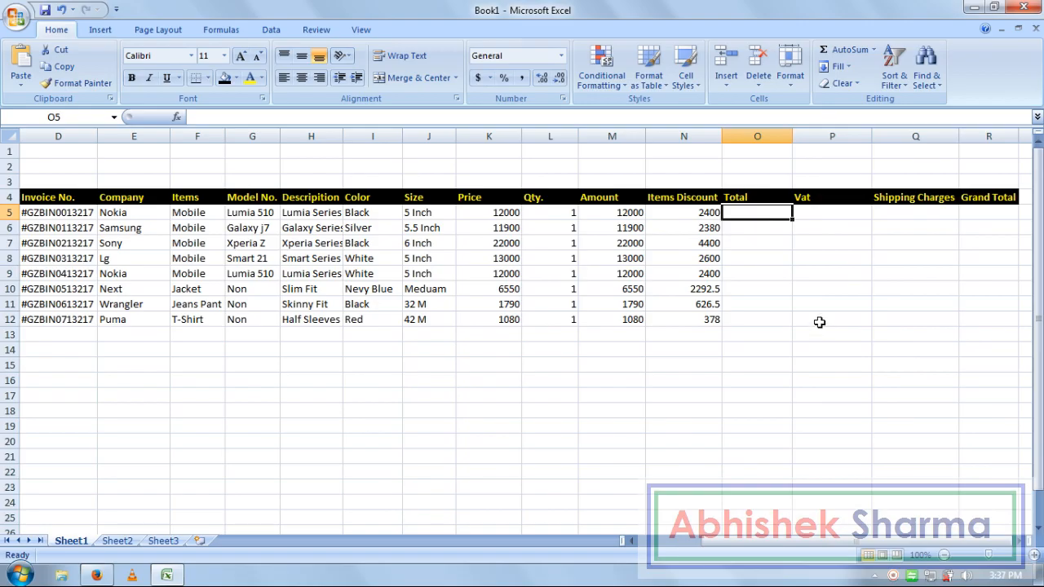
# - Enter Amount-minus-Items-Discount Total formulas (=M5-N5 and so on) in O5, O6 and O7
pyautogui.write('=')
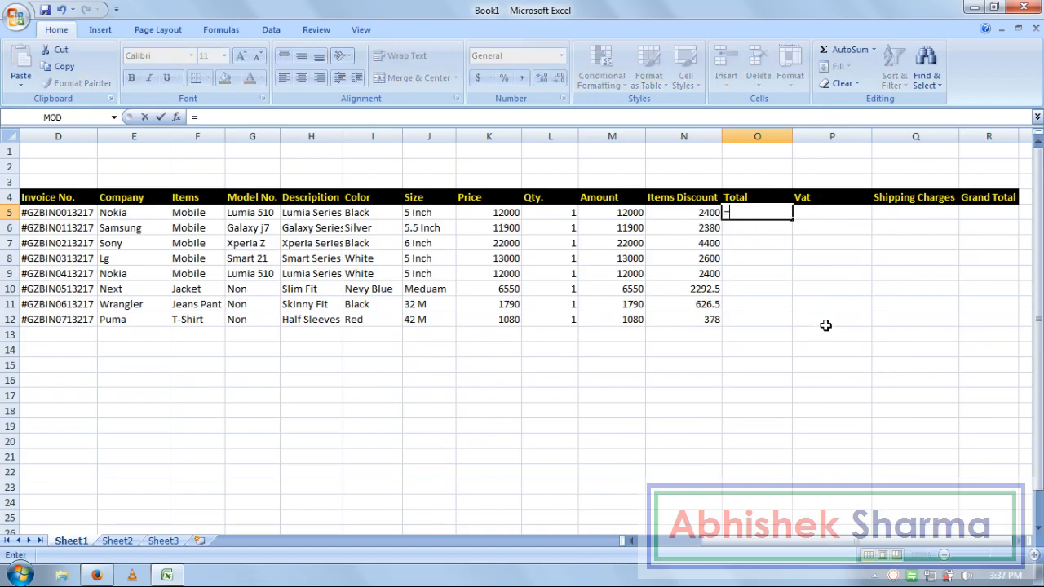
pyautogui.click(623, 212)
pyautogui.write('-')
pyautogui.click(672, 212)
pyautogui.press('Return')
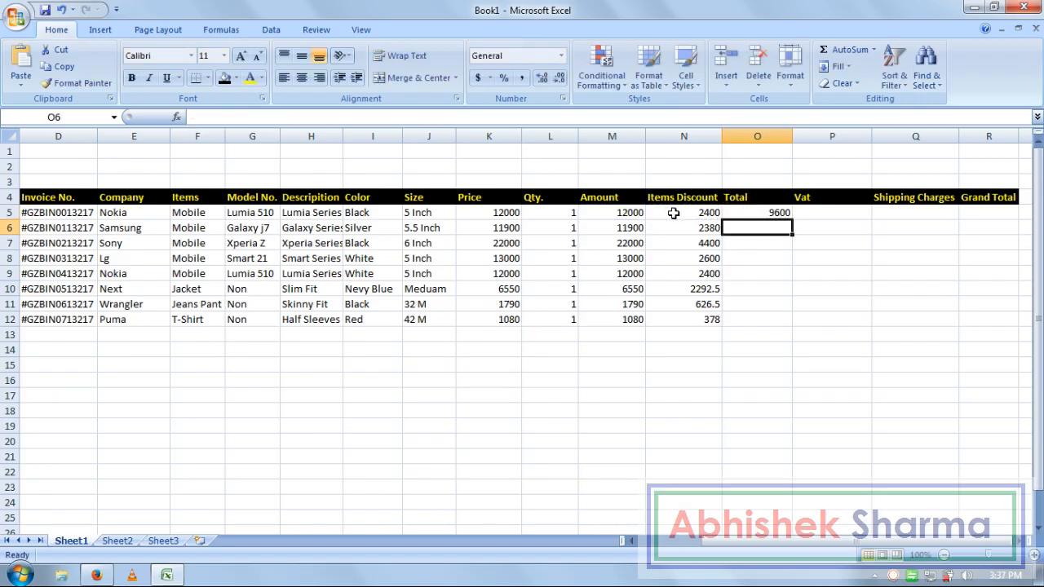
pyautogui.write('=')
pyautogui.write('-')
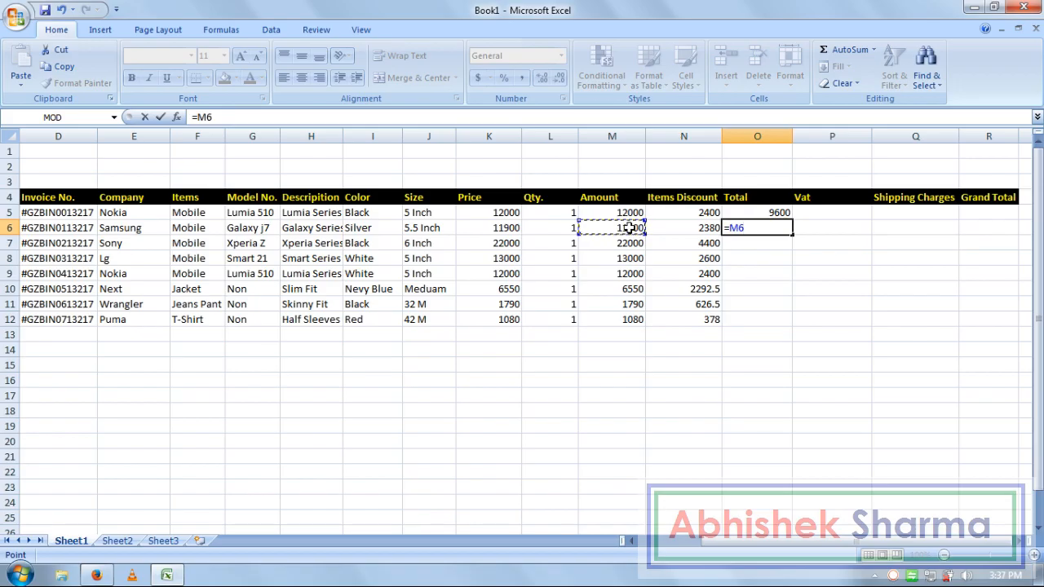
pyautogui.click(683, 232)
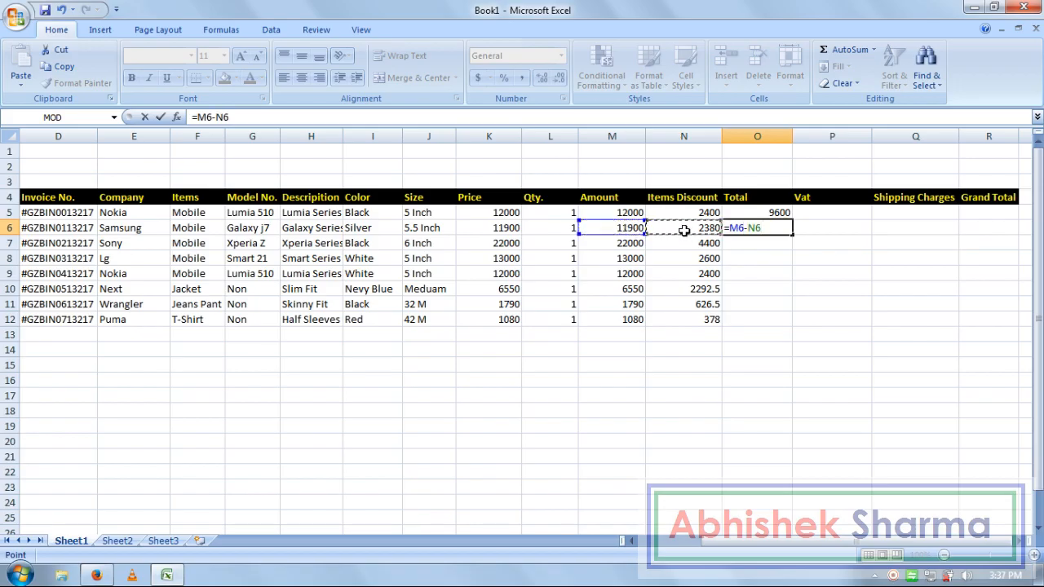
pyautogui.press('Return')
pyautogui.write('=')
pyautogui.click(624, 243)
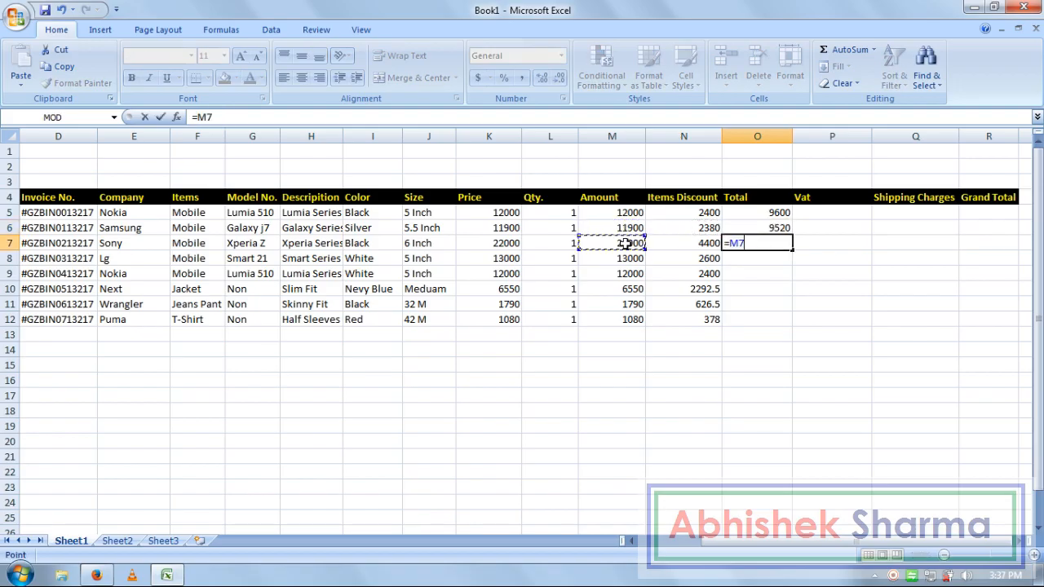
pyautogui.write('-')
pyautogui.click(688, 246)
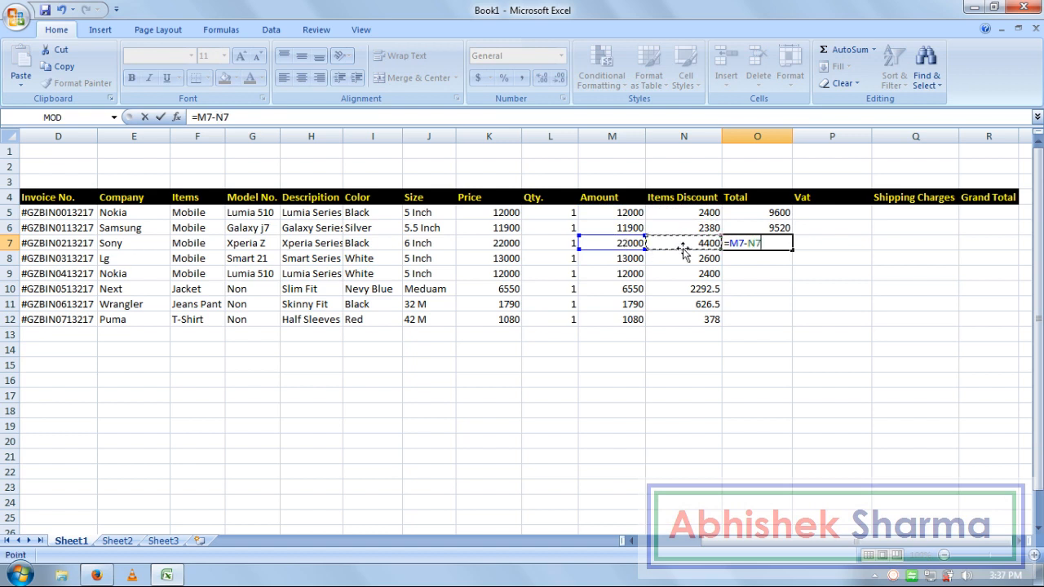
pyautogui.press('Return')
# - Fill the Total formula down O5:O12 with Ctrl+D, giving 9600 through 702
pyautogui.moveTo(775, 213); pyautogui.dragTo(764, 322)
pyautogui.hotkey('ctrl', 'd')
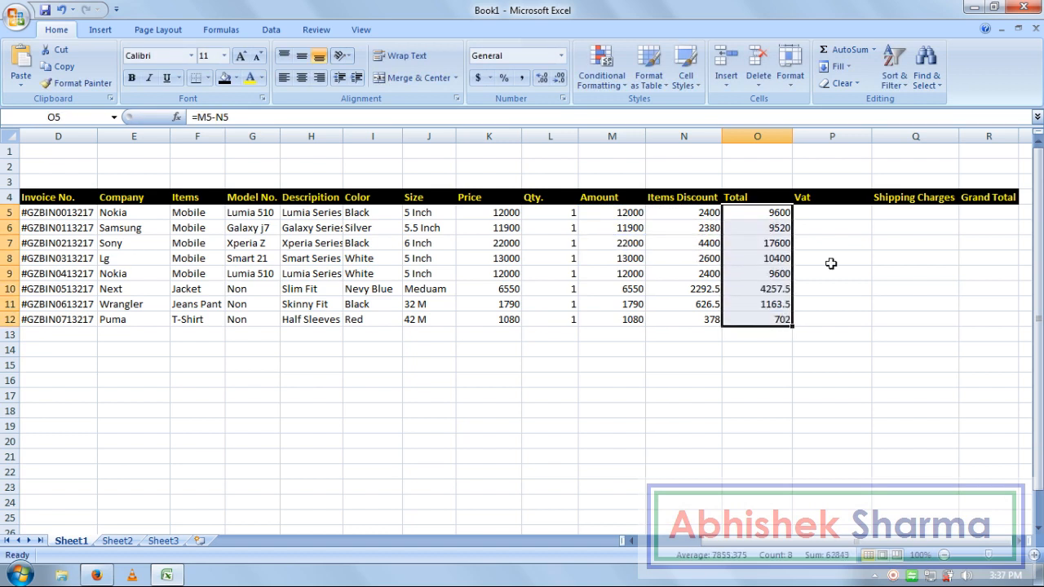
pyautogui.click(830, 219)
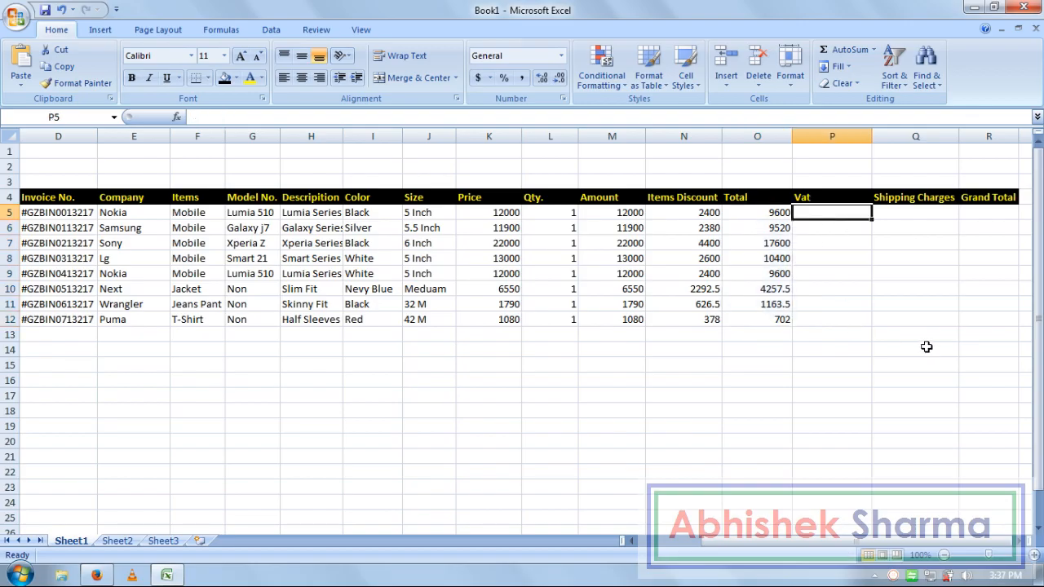
# - Enter 5% Vat formulas (=O5*5% and so on) in P5, P6 and P7
pyautogui.write('=')
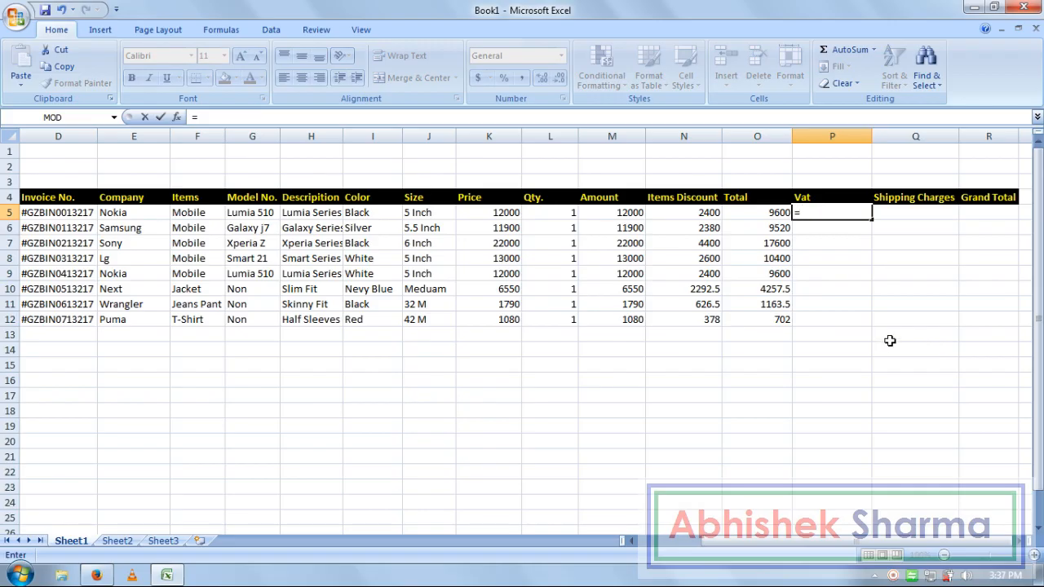
pyautogui.click(774, 213)
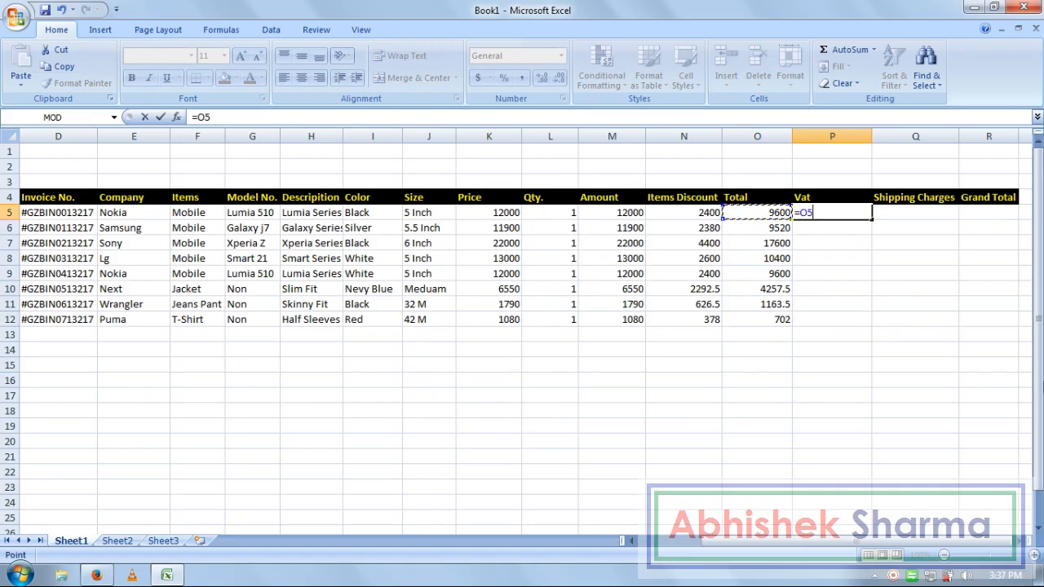
pyautogui.write('*')
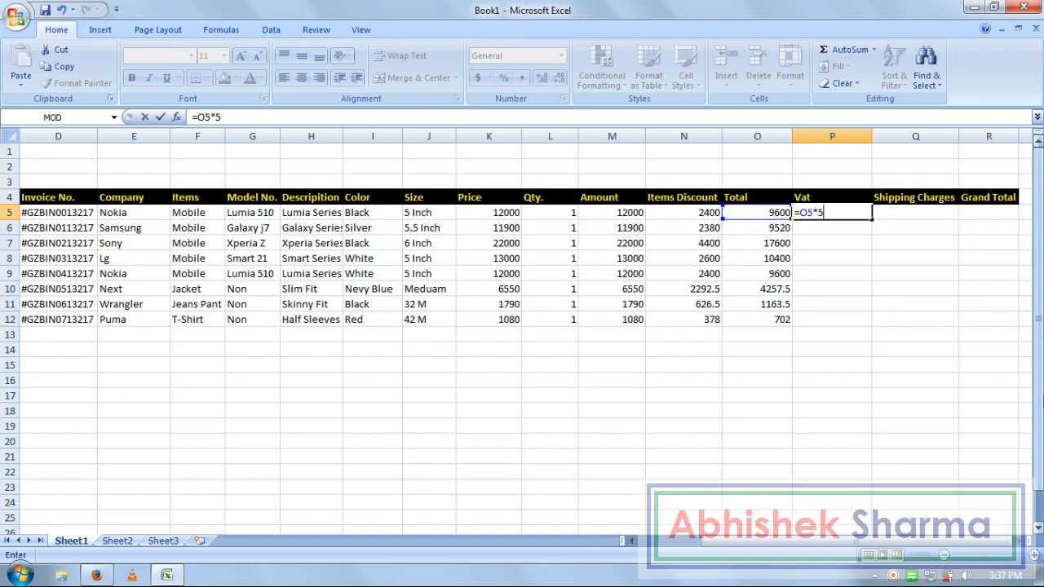
pyautogui.press('Return')
pyautogui.write('=')
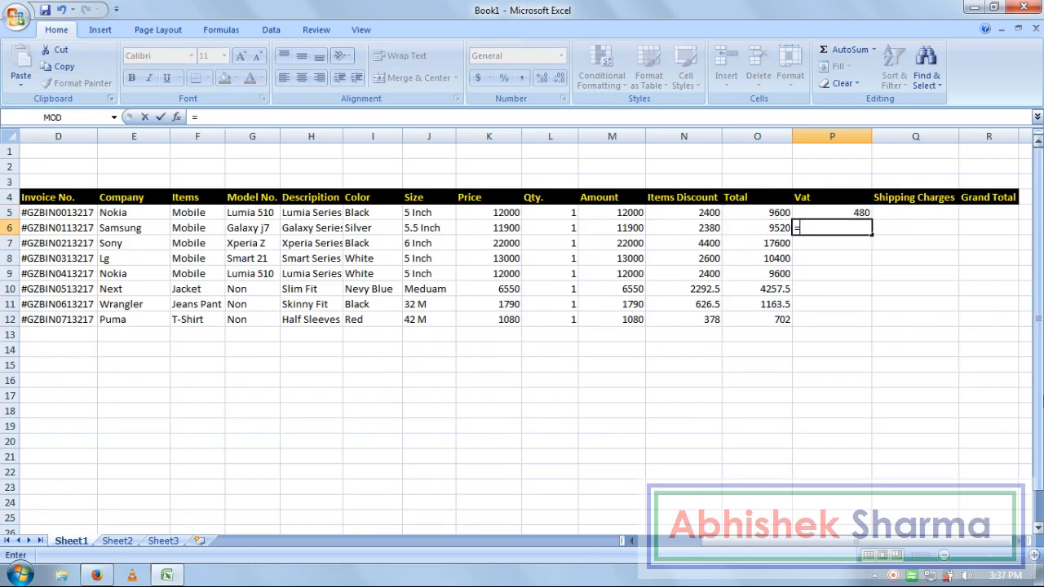
pyautogui.click(775, 228)
pyautogui.write('*')
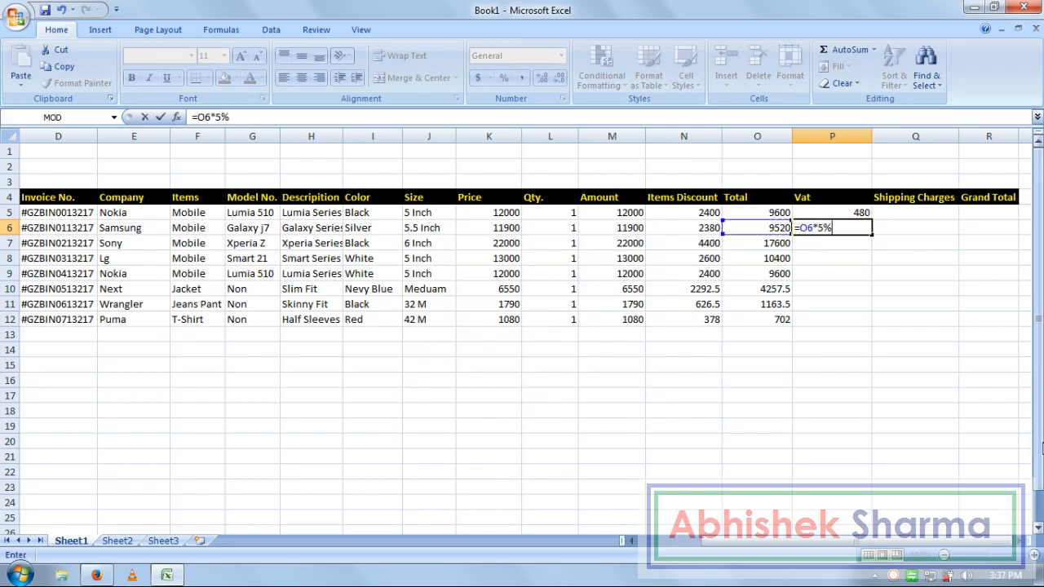
pyautogui.press('Return')
pyautogui.write('=')
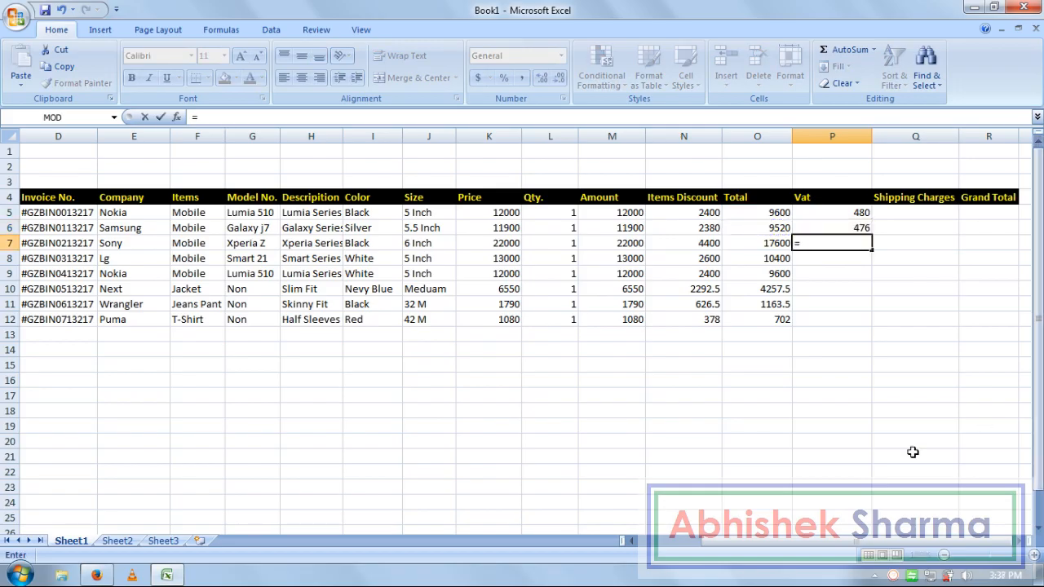
pyautogui.click(771, 243)
pyautogui.write('*')
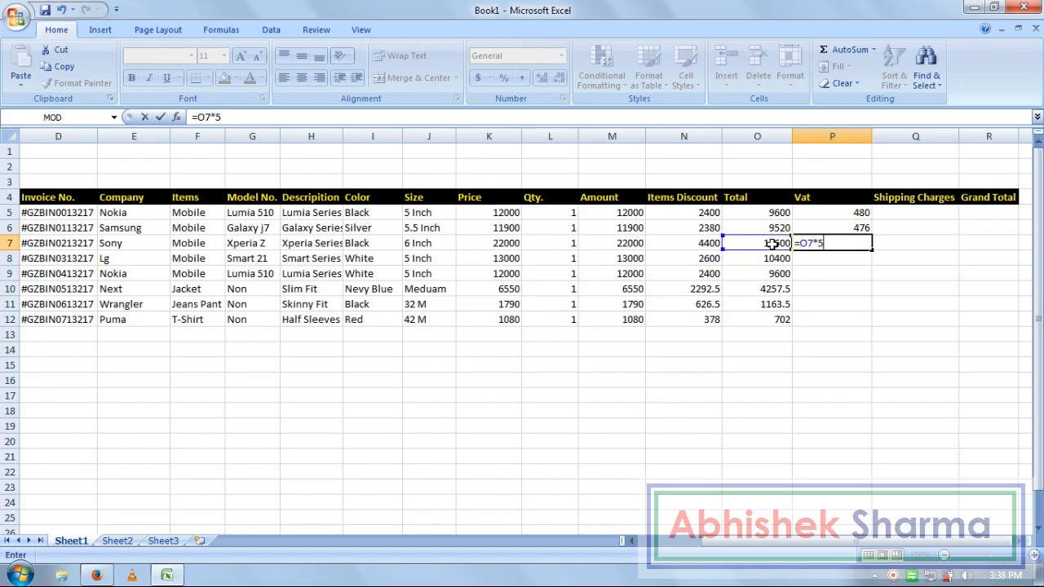
pyautogui.press('Return')
# - Fill the Vat formula down P5:P12 with Ctrl+D, giving 480 down to 35.1
pyautogui.moveTo(860, 218); pyautogui.dragTo(854, 318)
pyautogui.hotkey('ctrl', 'd')
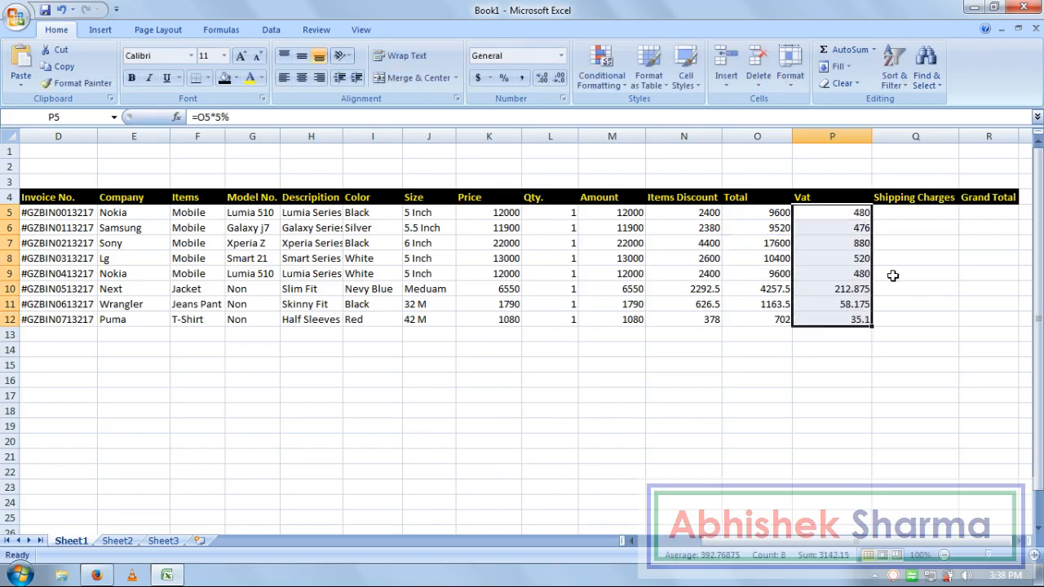
pyautogui.click(914, 216)
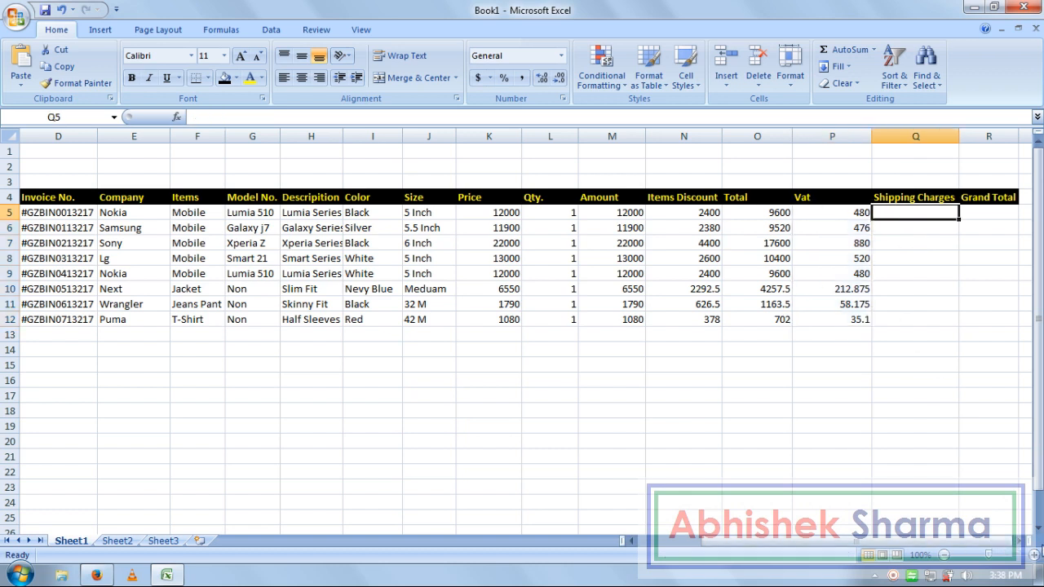
# - Correct the mistyped first shipping charge to 150 and enter 150 for the second order
pyautogui.write('1850')
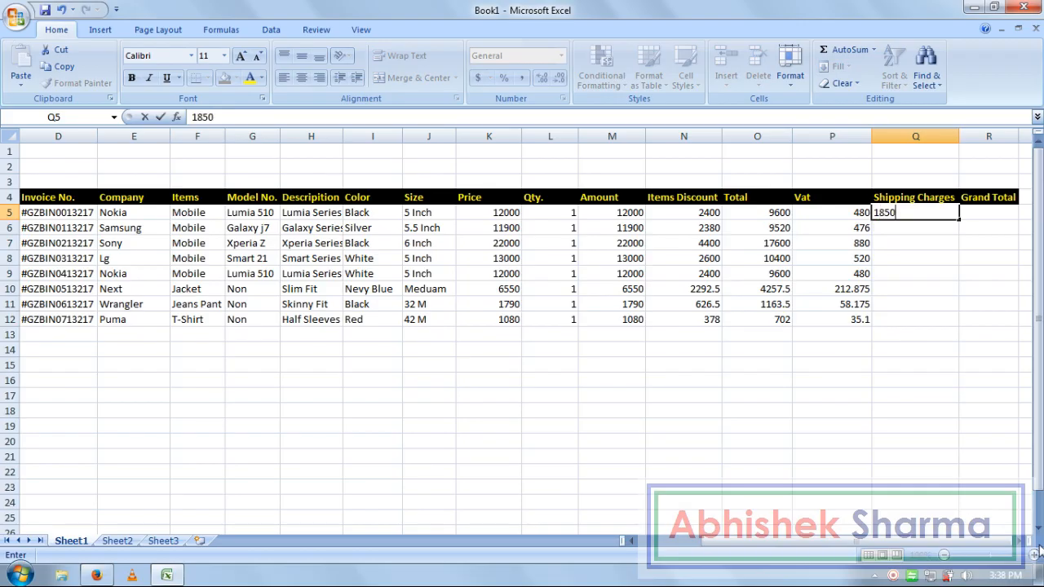
pyautogui.write('50')
pyautogui.press('Return')
pyautogui.press('Up')
pyautogui.press('Return')
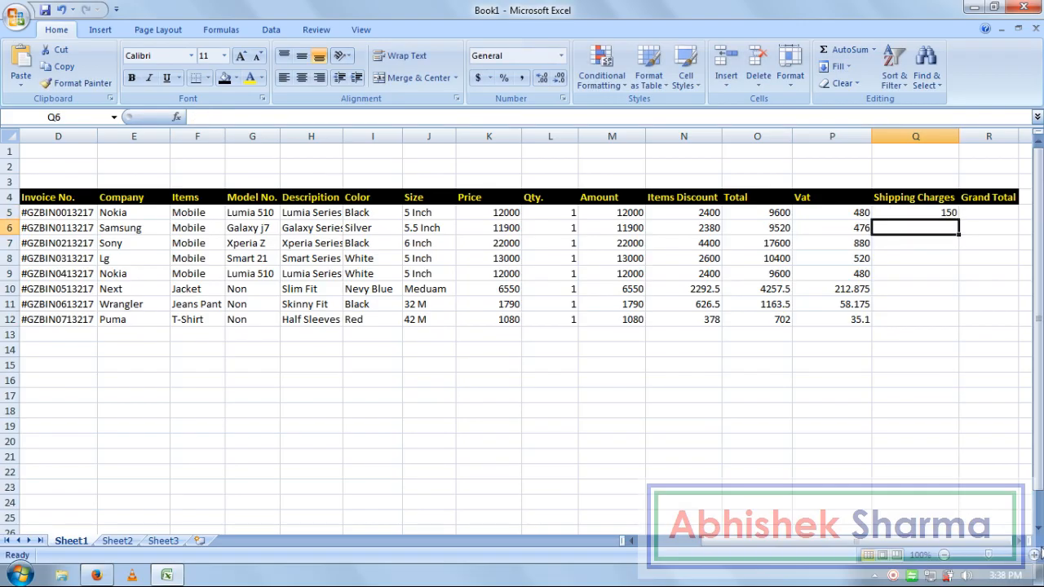
pyautogui.write('150')
pyautogui.press('Return')
# - Enter 150 as the shipping charge for the remaining orders down to Q12
pyautogui.write('150')
pyautogui.press('Return')
pyautogui.write('150')
pyautogui.press('Return')
pyautogui.write('150')
pyautogui.press('Return')
pyautogui.write('150')
pyautogui.press('Return')
pyautogui.write('15')
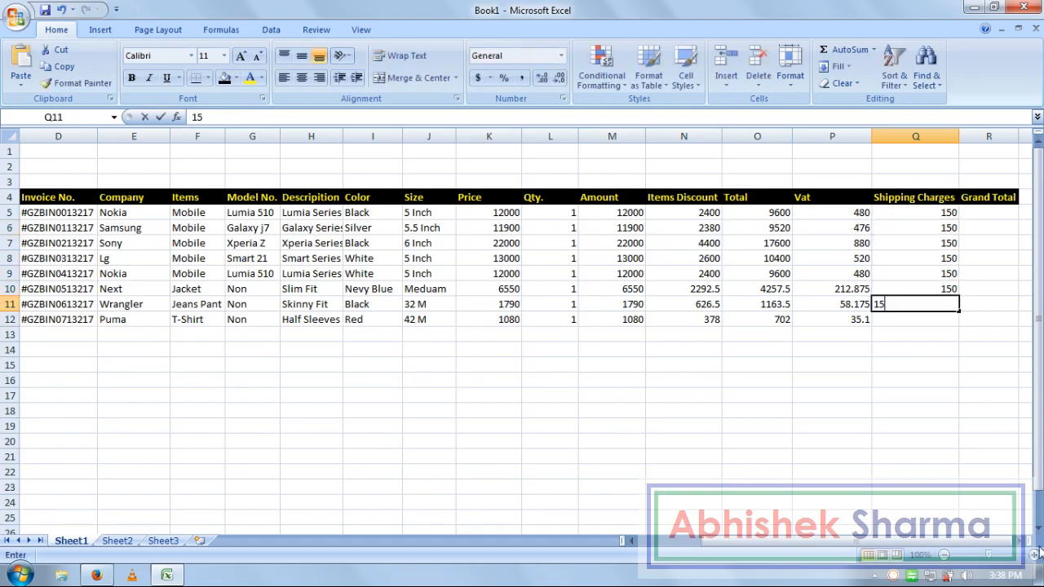
pyautogui.write('0')
pyautogui.press('Return')
pyautogui.write('150')
pyautogui.press('Tab')
pyautogui.press('Up')
pyautogui.press('Up')
pyautogui.press('Up')
pyautogui.press('Up')
pyautogui.press('Up')
pyautogui.press('Up')
pyautogui.press('Up')
pyautogui.press('Up')
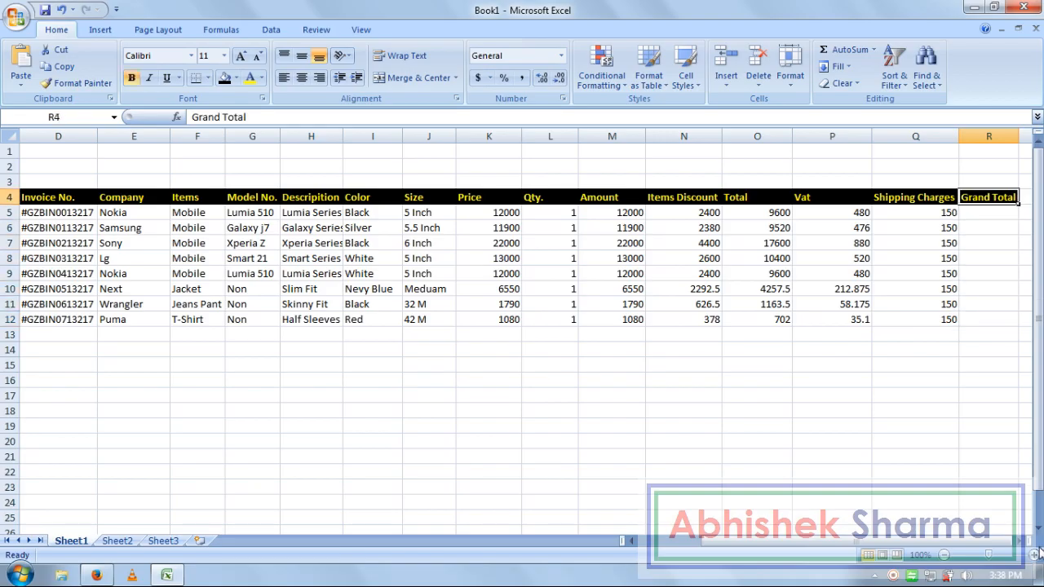
pyautogui.press('Down')
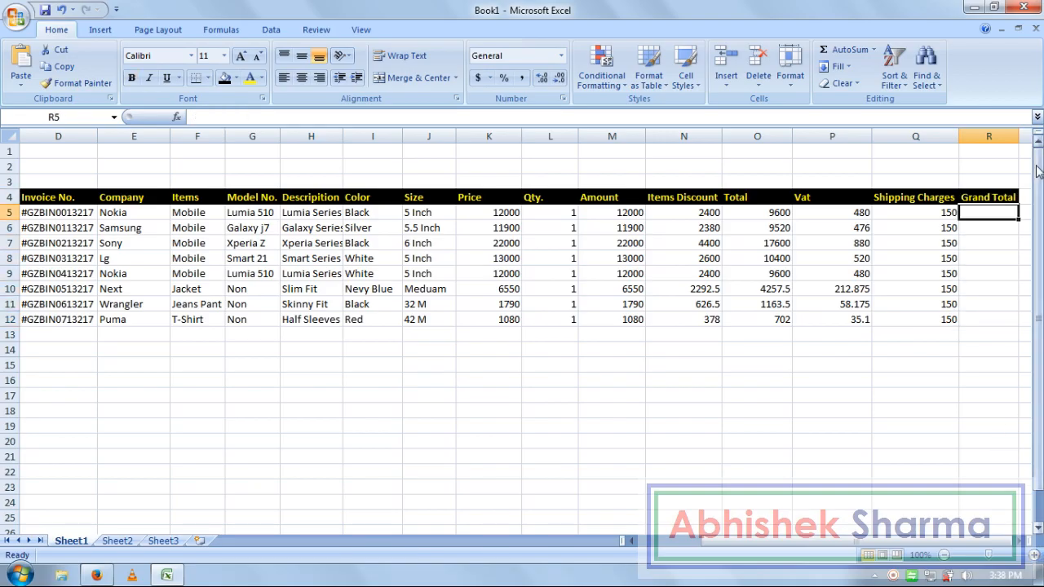
# - Enter the first Grand Total in R5 as =O5+P5+Q5
pyautogui.click(1014, 142)
pyautogui.click(1011, 232)
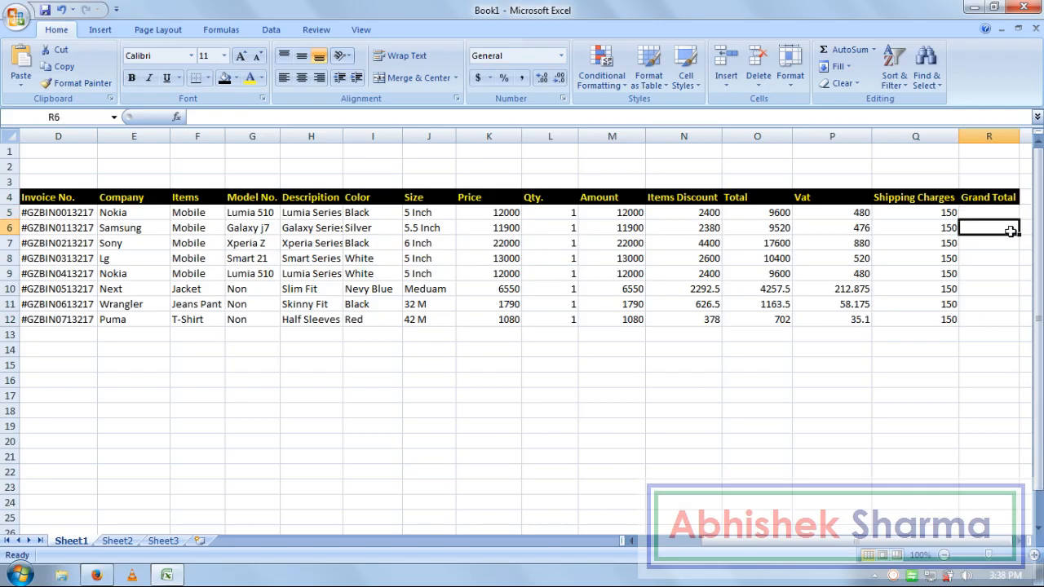
pyautogui.click(994, 217)
pyautogui.write('=')
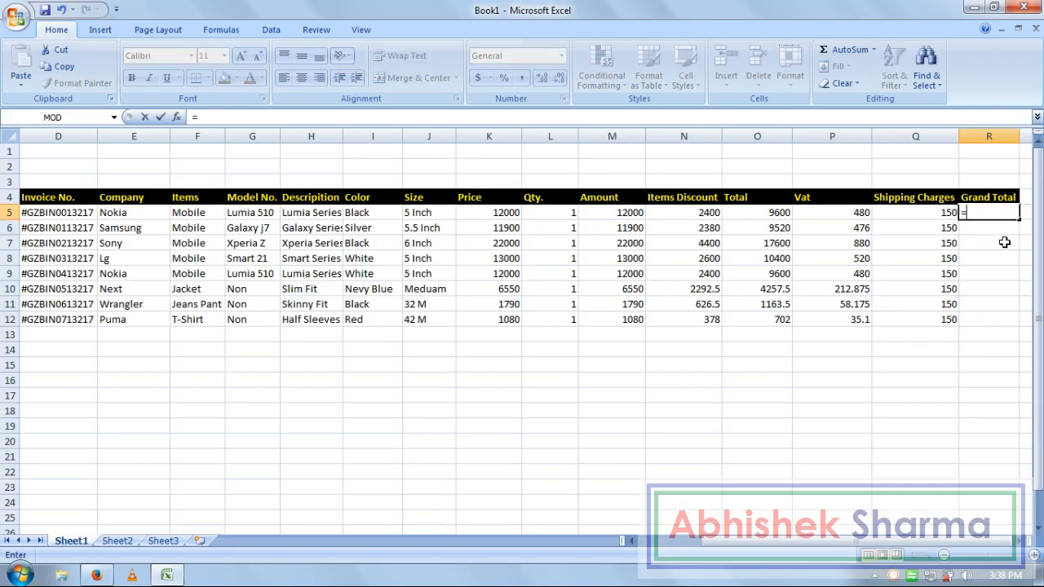
pyautogui.click(773, 212)
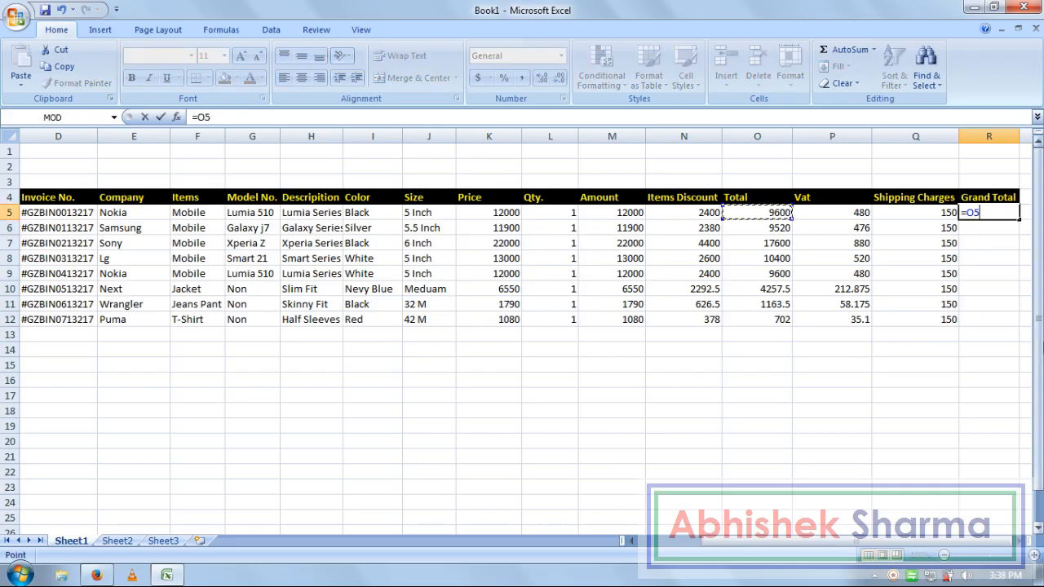
pyautogui.write('+')
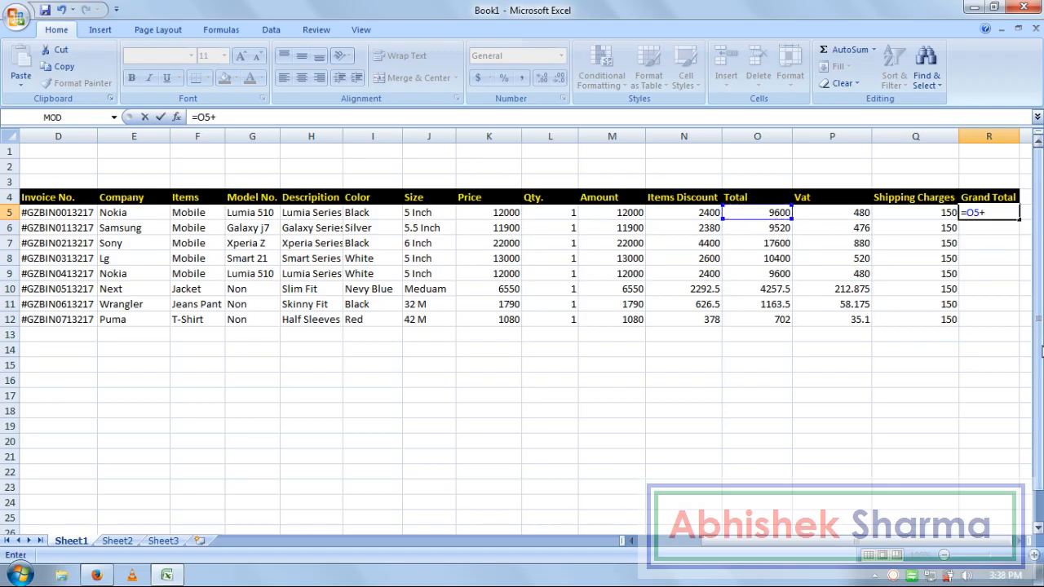
pyautogui.click(855, 212)
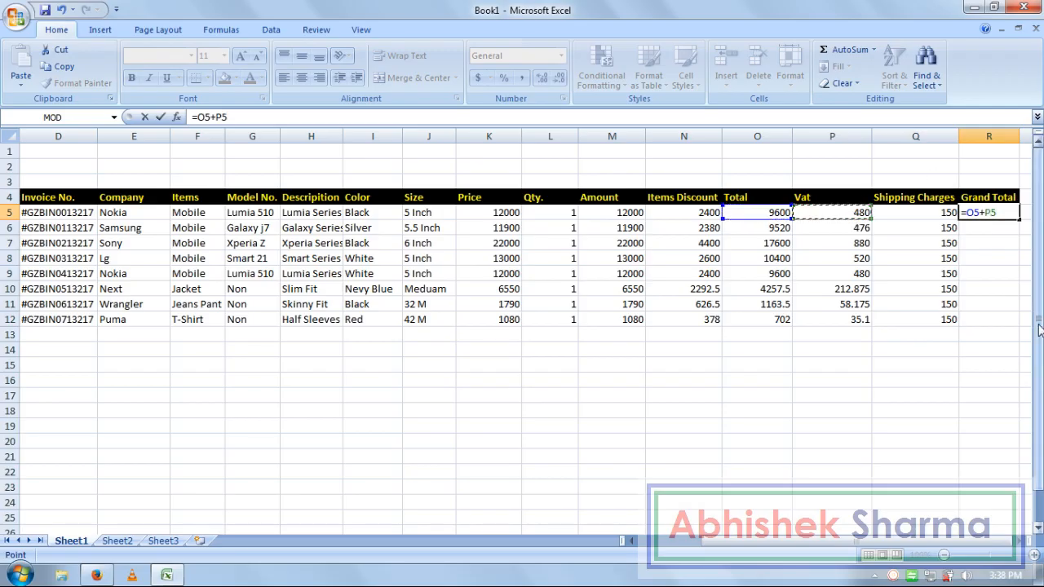
pyautogui.write('+')
pyautogui.click(946, 212)
pyautogui.press('Return')
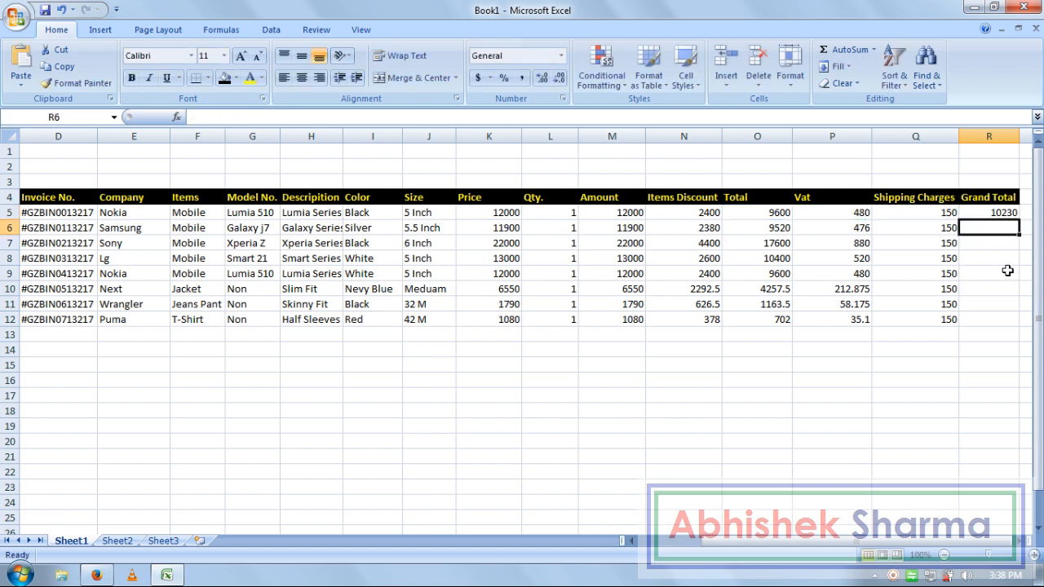
# - Enter the Total+Vat+Shipping Grand Total formulas for R6 and R7
pyautogui.write('=')
pyautogui.moveTo(779, 226)
pyautogui.mouseDown()
pyautogui.moveTo(806, 242)
pyautogui.moveTo(785, 229)
pyautogui.mouseUp()
pyautogui.write('+')
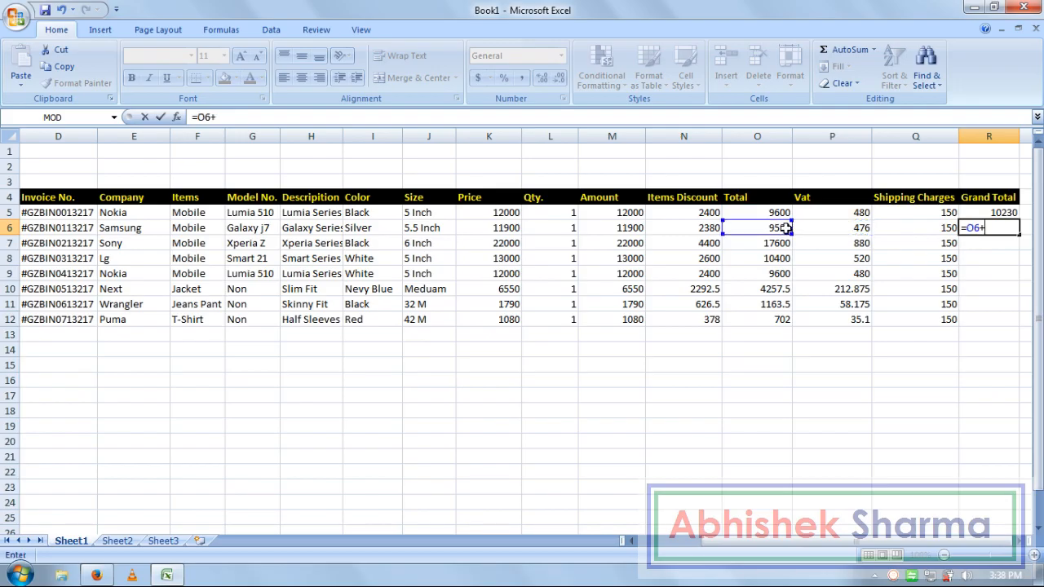
pyautogui.click(831, 227)
pyautogui.write('+')
pyautogui.click(897, 226)
pyautogui.press('Return')
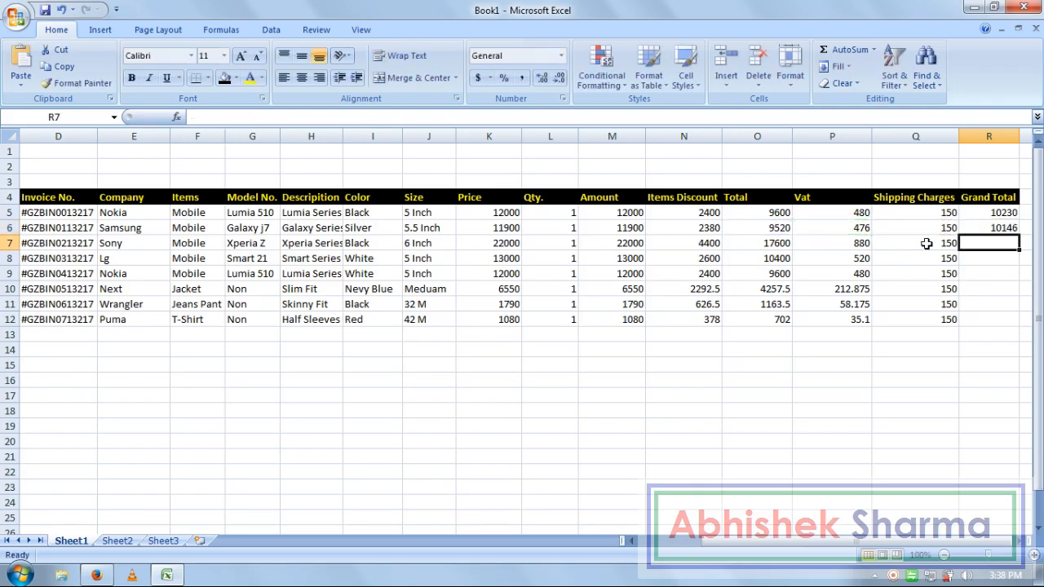
pyautogui.write('=')
pyautogui.click(758, 243)
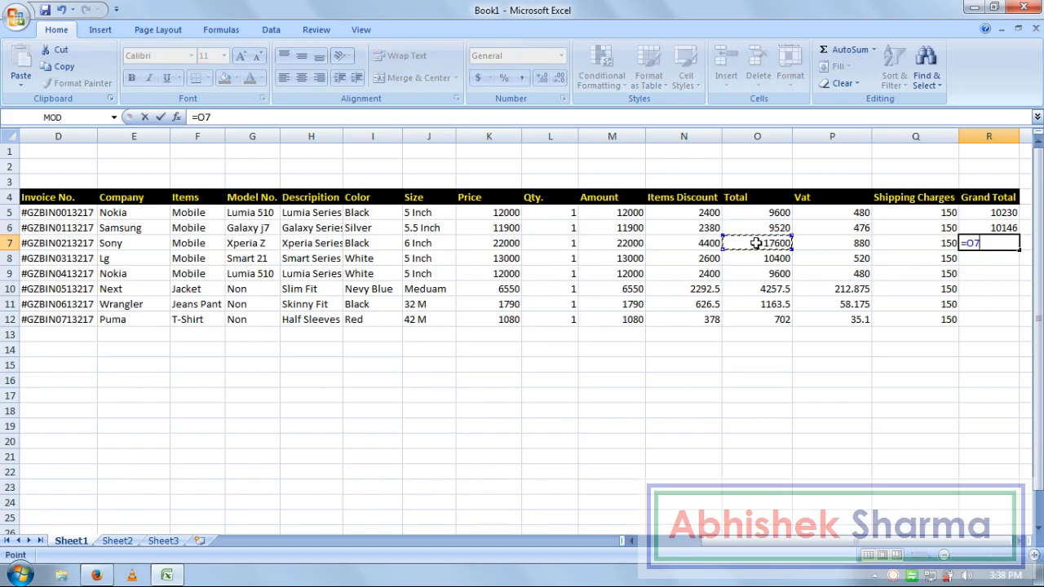
pyautogui.write('+')
pyautogui.click(824, 243)
pyautogui.write('+')
pyautogui.click(901, 243)
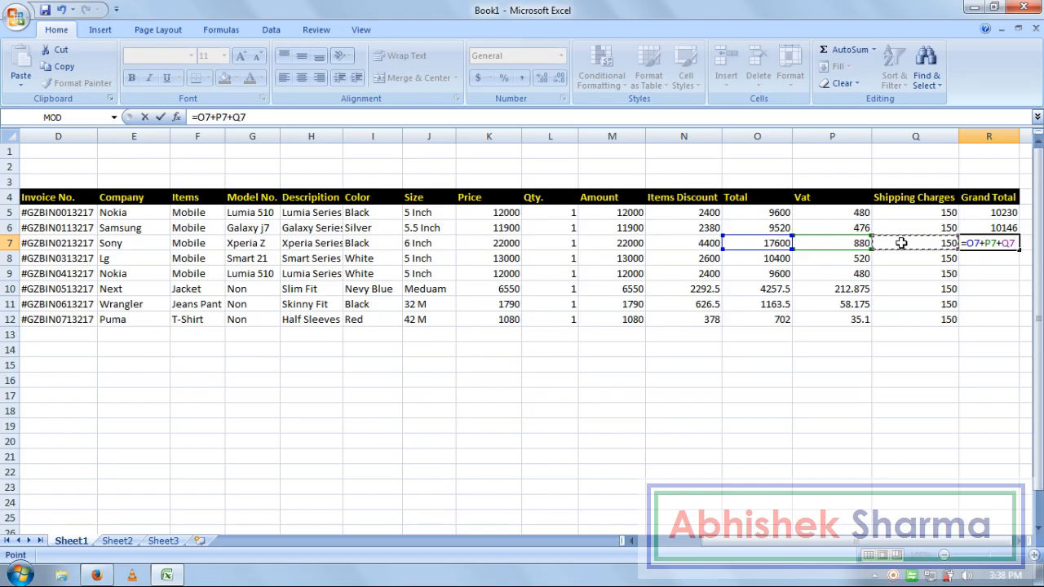
pyautogui.press('Return')
# - Fill the Grand Total formula down to R12, giving 10230 down to 887.1
pyautogui.moveTo(984, 232); pyautogui.dragTo(991, 312)
pyautogui.hotkey('ctrl', 'd')
pyautogui.click(905, 349)
pyautogui.click(881, 380)
pyautogui.click(601, 458)
pyautogui.click(339, 422)
pyautogui.press('Left')
pyautogui.press('Left')
pyautogui.press('Left')
pyautogui.press('Left')
pyautogui.press('Left')
pyautogui.press('Left')
pyautogui.press('Left')
pyautogui.press('Right')
pyautogui.press('Right')
pyautogui.press('Right')
pyautogui.press('Right')
pyautogui.press('Right')
pyautogui.press('Right')
pyautogui.press('Right')
pyautogui.press('Right')
pyautogui.press('Right')
pyautogui.press('Right')
pyautogui.press('Right')
pyautogui.press('Right')
pyautogui.press('Right')
pyautogui.press('Right')
pyautogui.press('Right')
pyautogui.press('Right')
pyautogui.press('Right')
pyautogui.press('Right')
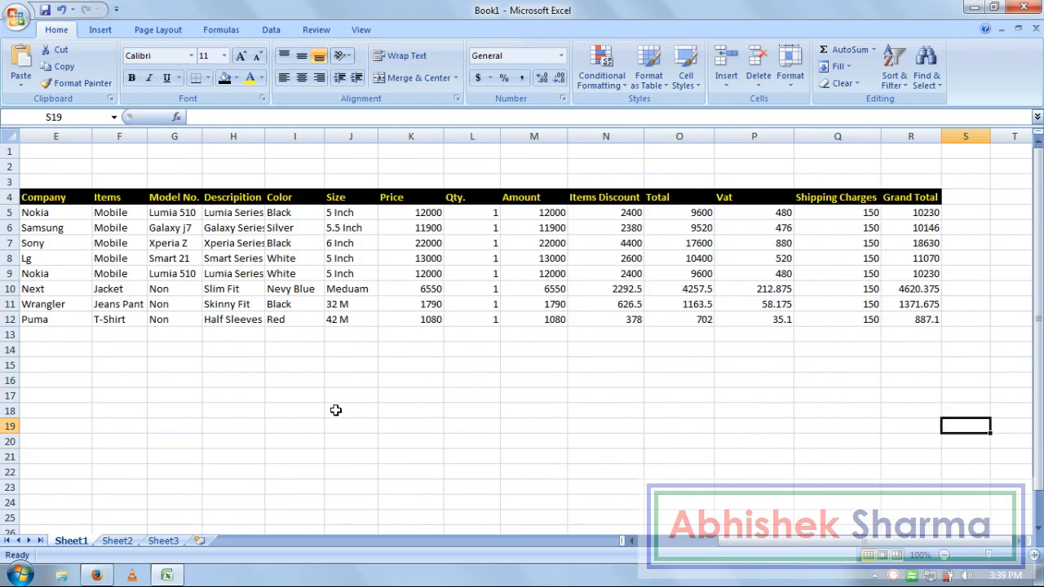
# - Zoom in on the table and delete row 12's values from Amount through Grand Total
pyautogui.click(574, 367)
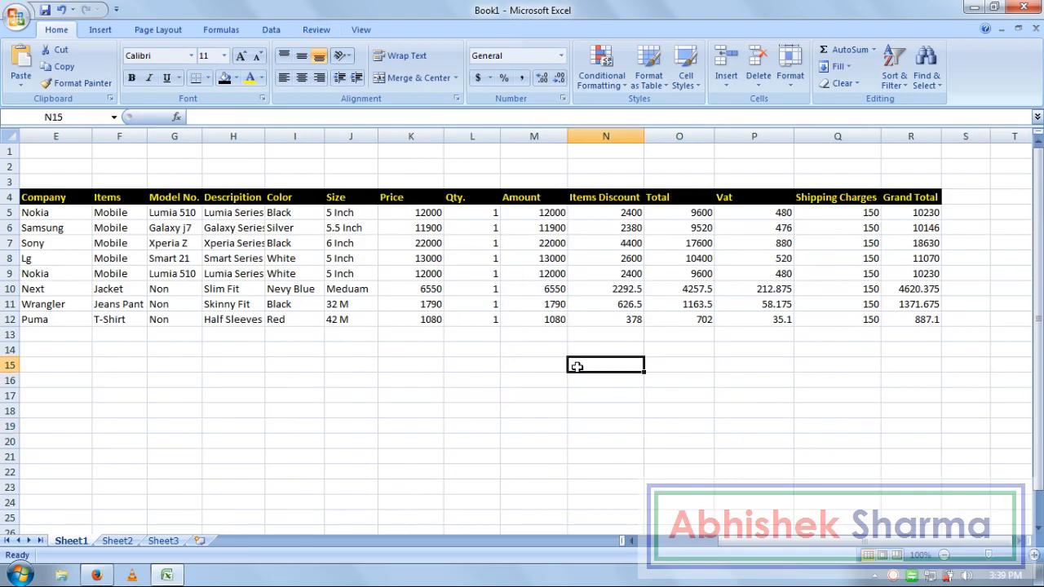
pyautogui.click(1034, 555)
pyautogui.click(1034, 555)
pyautogui.click(1034, 555)
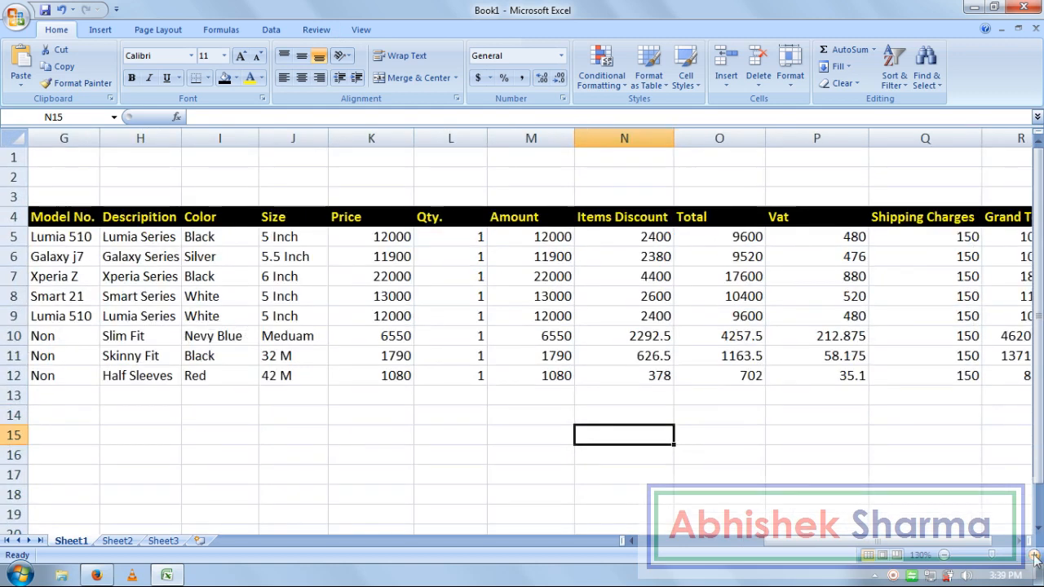
pyautogui.click(809, 471)
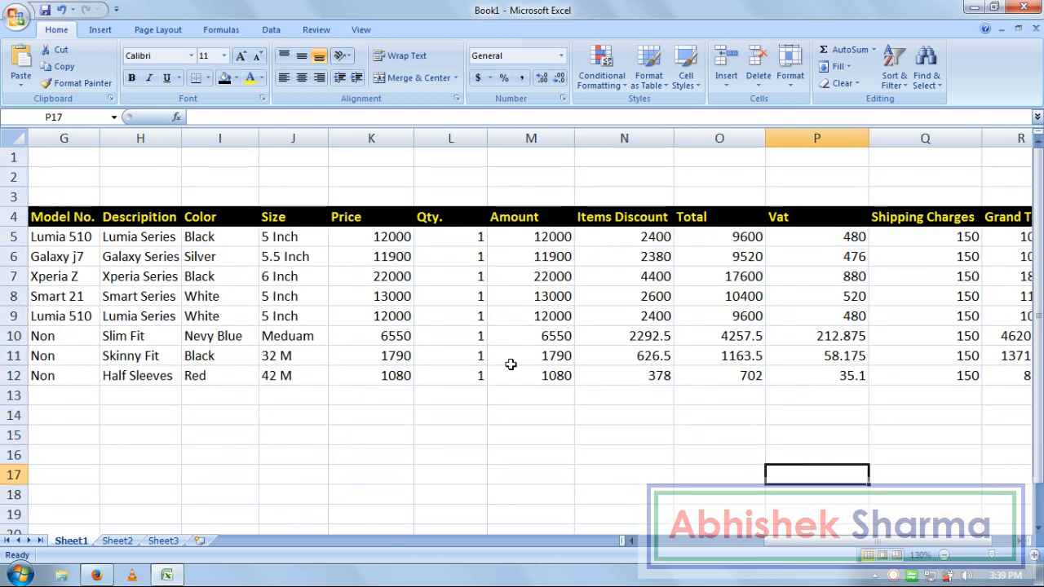
pyautogui.click(430, 437)
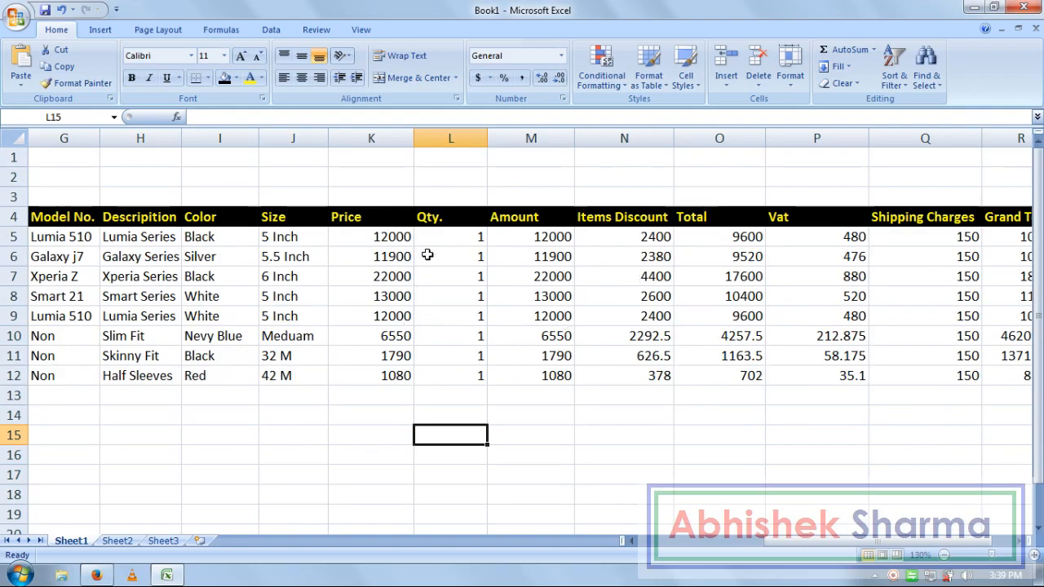
pyautogui.click(542, 375)
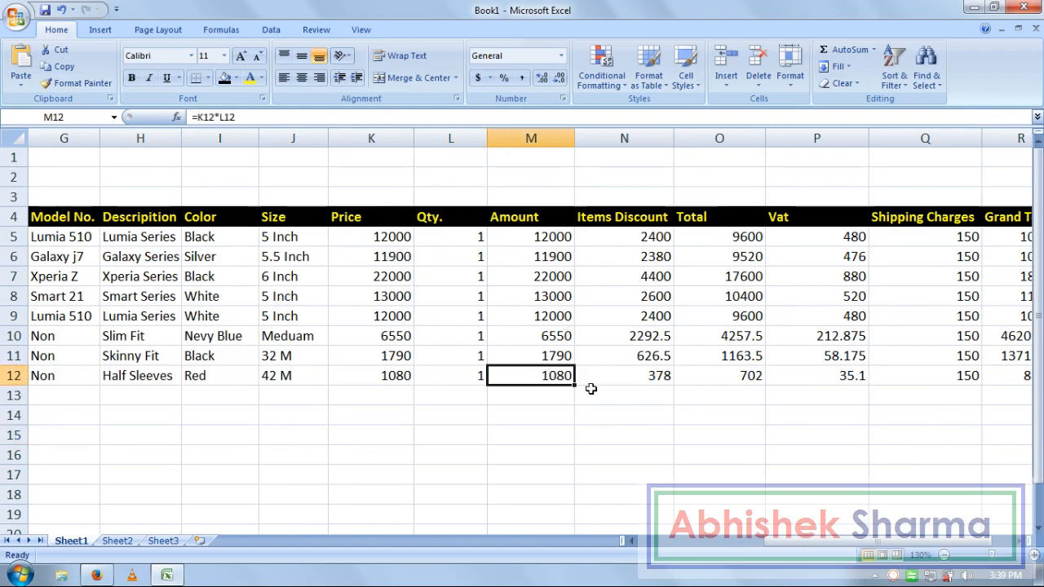
pyautogui.moveTo(554, 375); pyautogui.dragTo(971, 383)
pyautogui.press('Delete')
# - Zoom in further, check row 12's Price 1080 and Qty. 1, and start a formula in M12
pyautogui.click(571, 454)
pyautogui.click(377, 372)
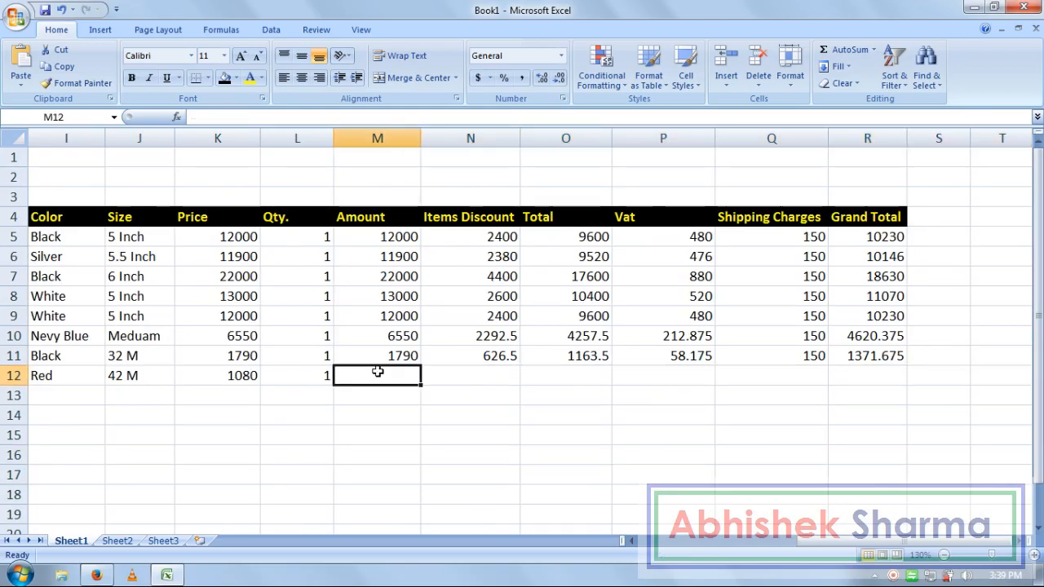
pyautogui.click(1033, 556)
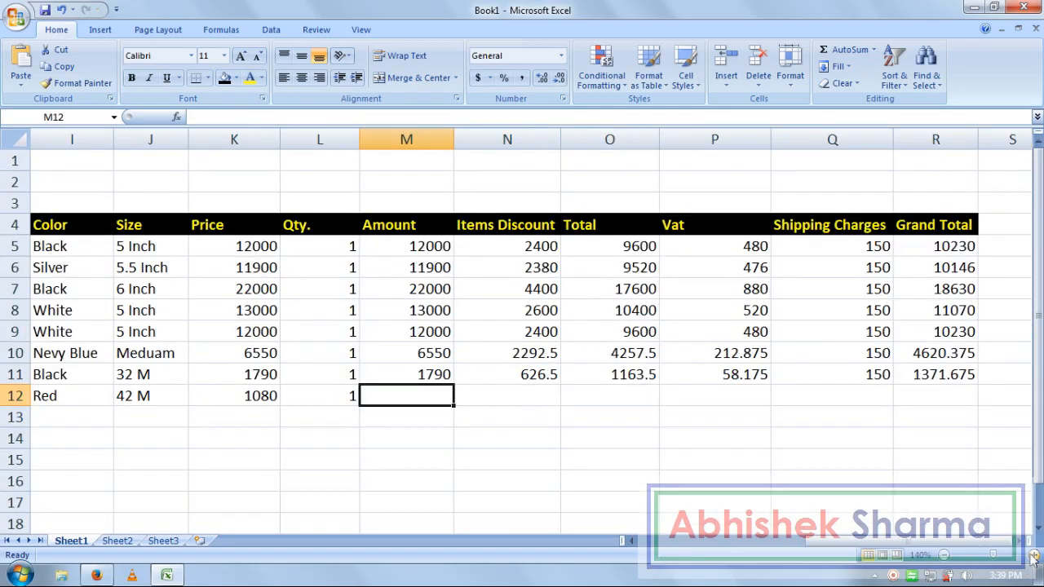
pyautogui.click(1033, 555)
pyautogui.moveTo(1038, 316); pyautogui.dragTo(1038, 326)
pyautogui.click(664, 473)
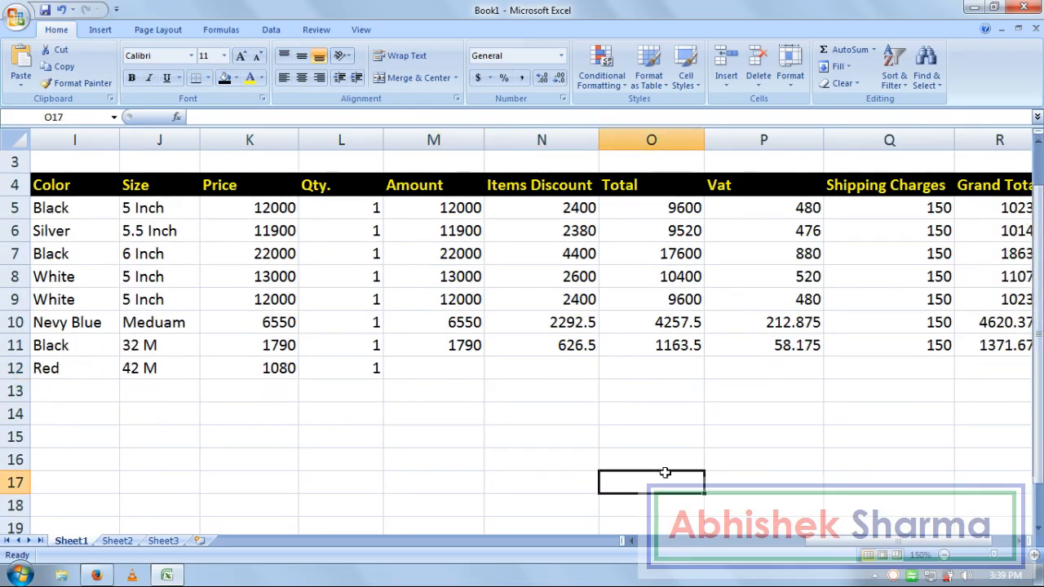
pyautogui.click(278, 368)
pyautogui.click(357, 372)
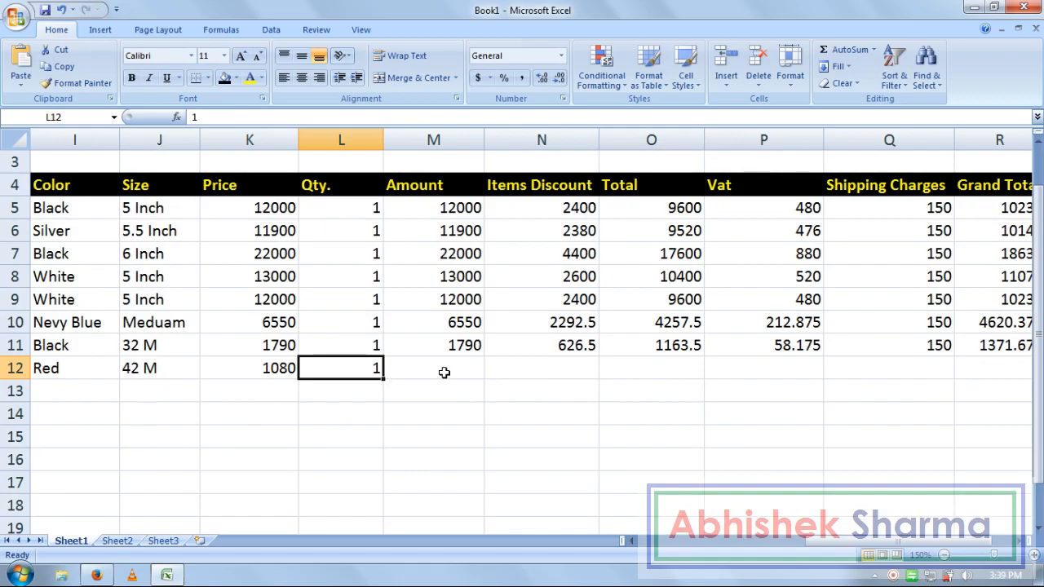
pyautogui.click(444, 371)
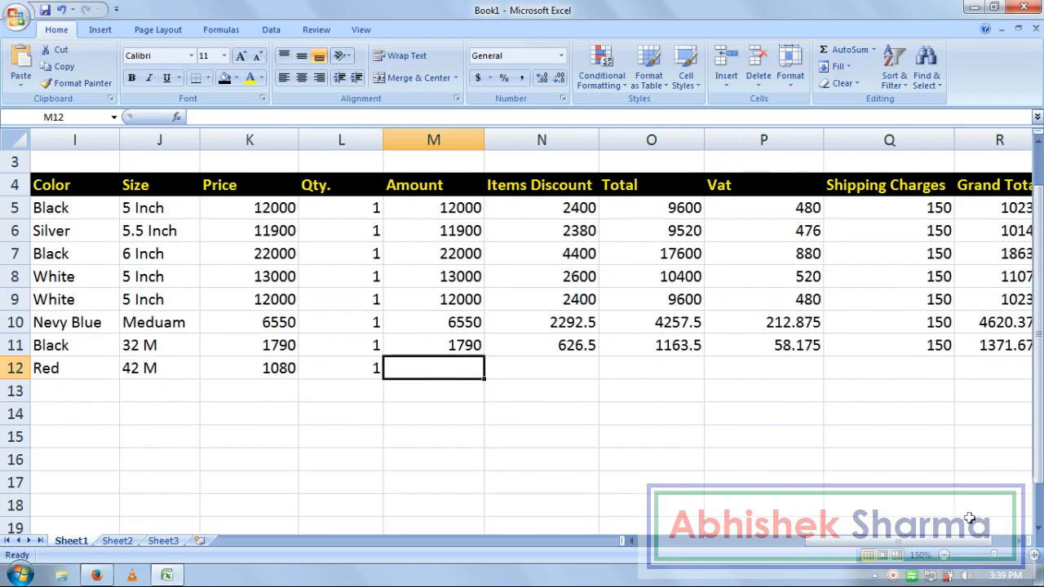
pyautogui.write('=')
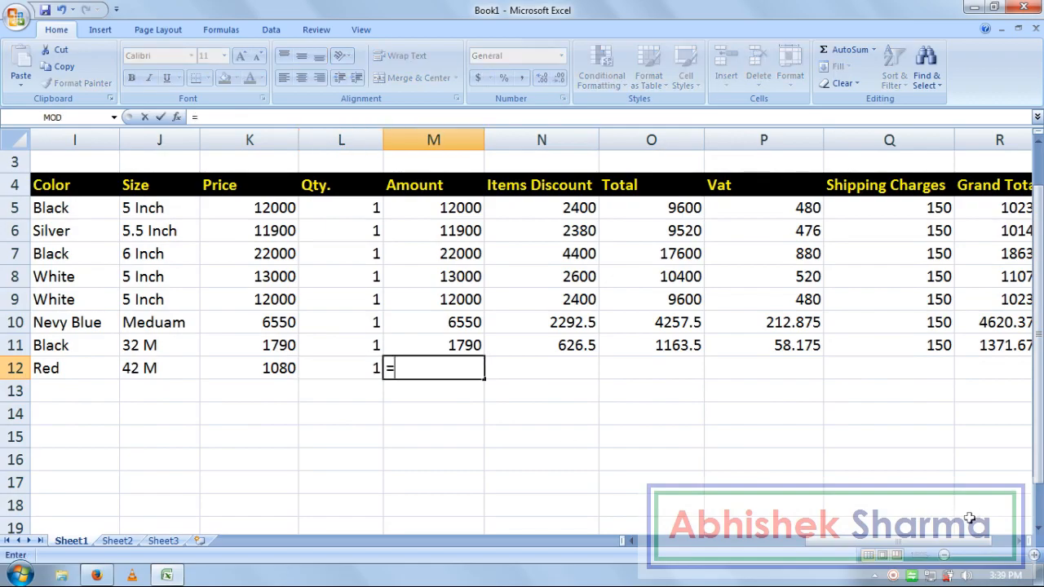
# - Set row 12's Amount to =K12*L12, giving 1080
pyautogui.click(288, 367)
pyautogui.write('*')
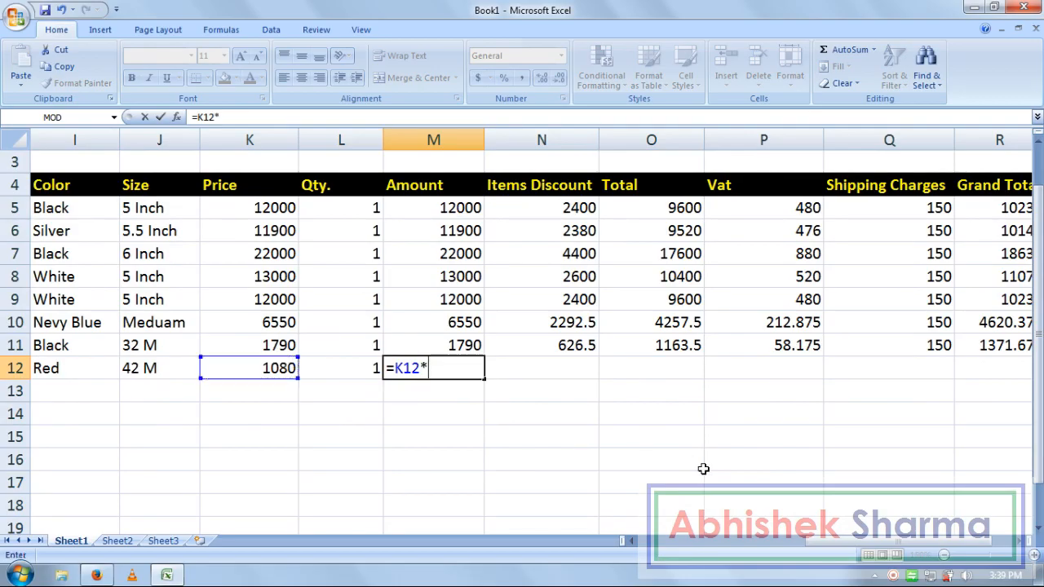
pyautogui.click(340, 366)
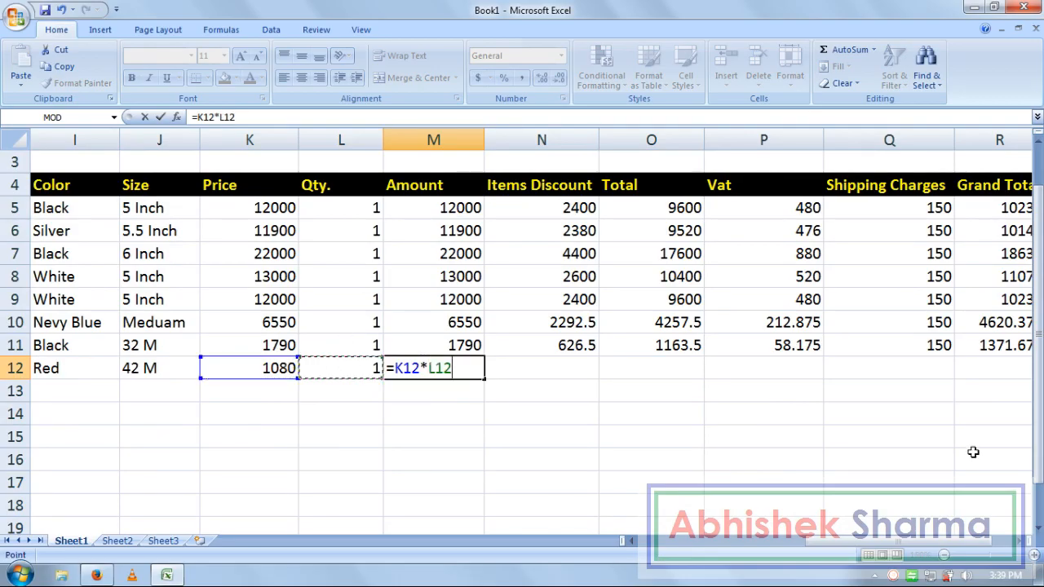
pyautogui.press('Return')
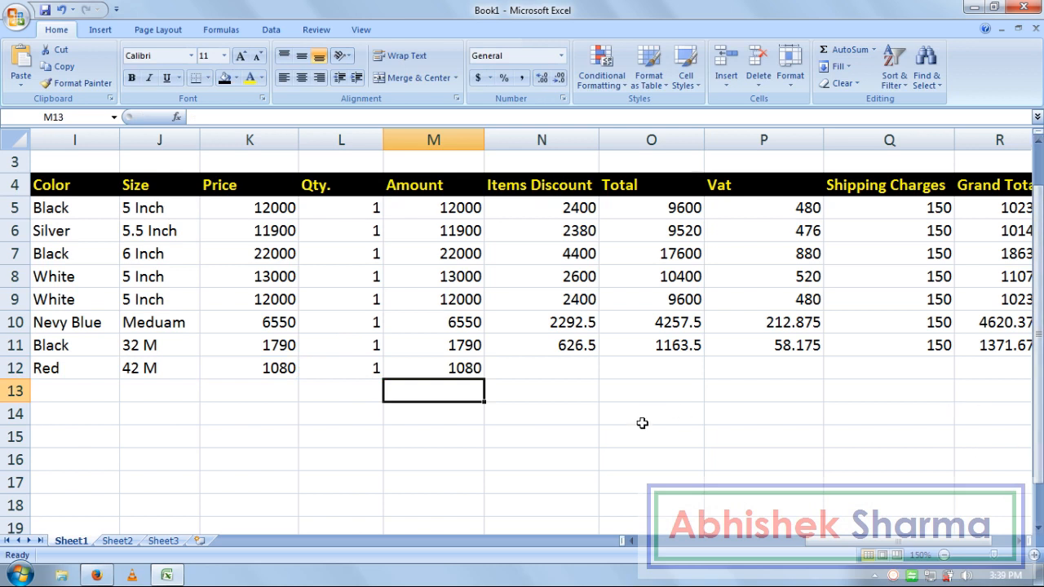
pyautogui.click(469, 373)
pyautogui.press('Delete')
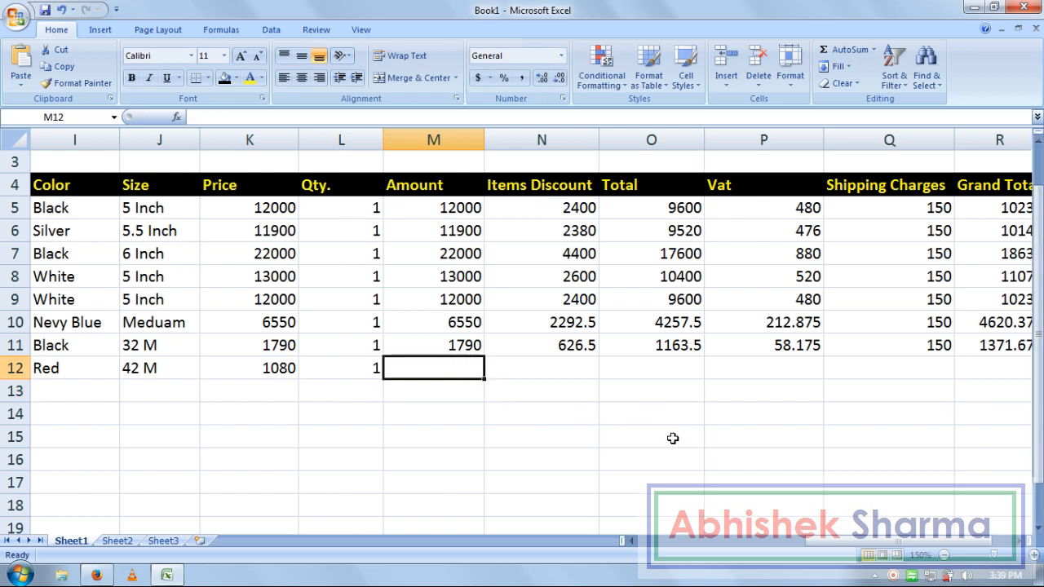
pyautogui.write('=')
pyautogui.click(290, 368)
pyautogui.write('*')
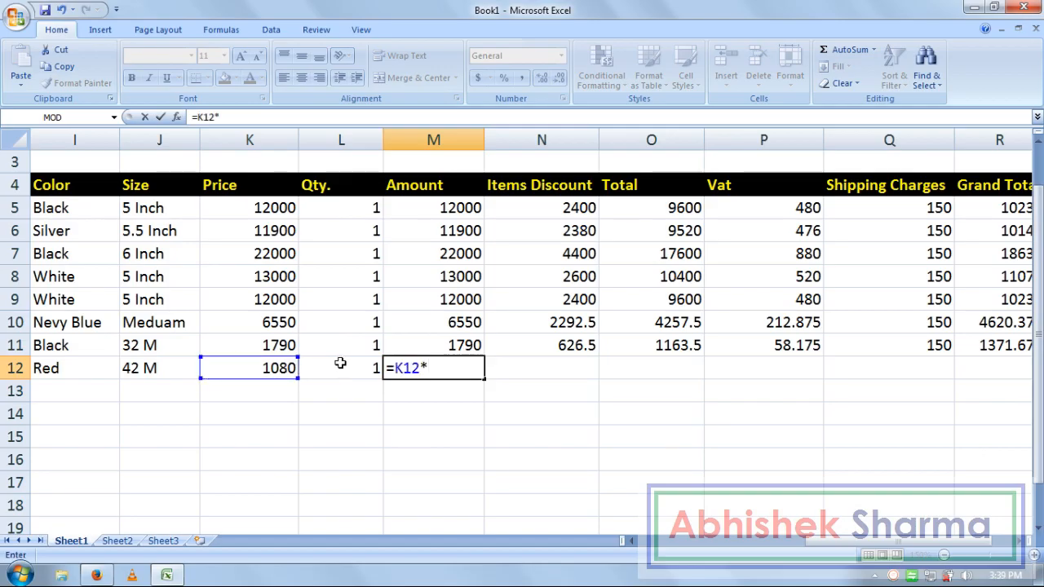
pyautogui.click(346, 368)
pyautogui.press('Return')
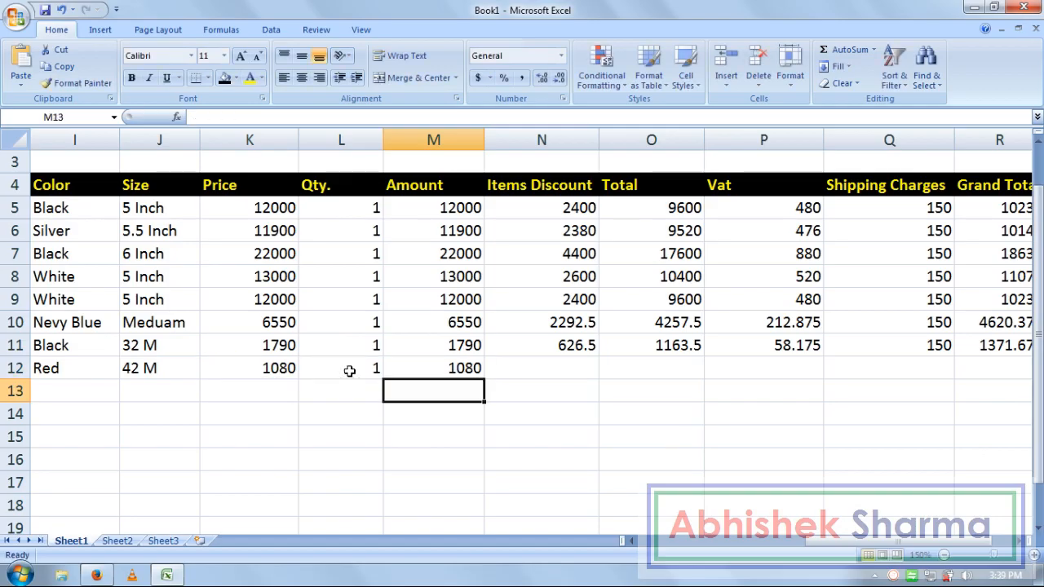
# - Set row 12's Items Discount to =M12*35%, giving 378, and compare with row 11
pyautogui.click(514, 366)
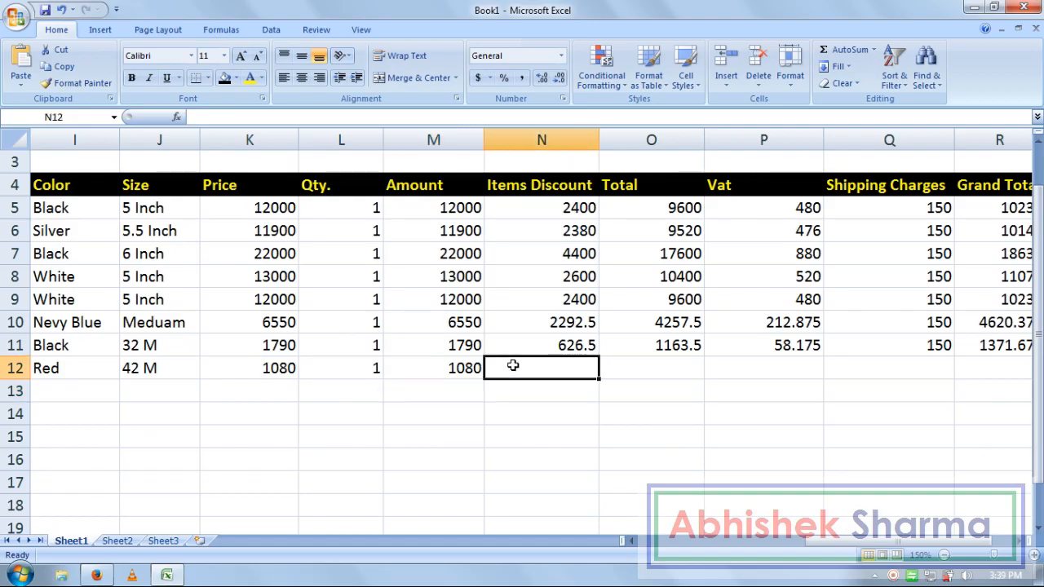
pyautogui.write('=')
pyautogui.click(445, 367)
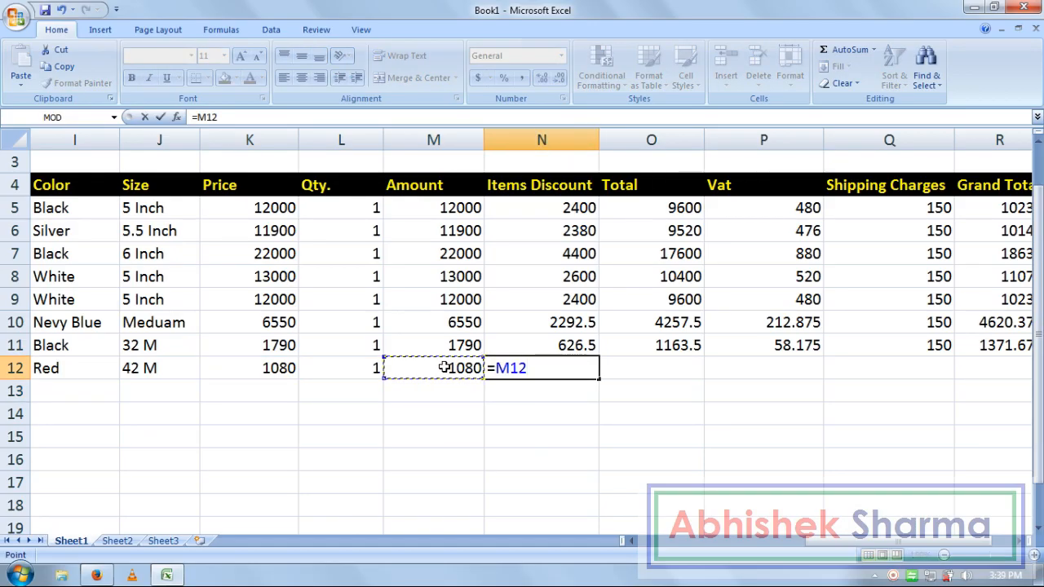
pyautogui.write('*')
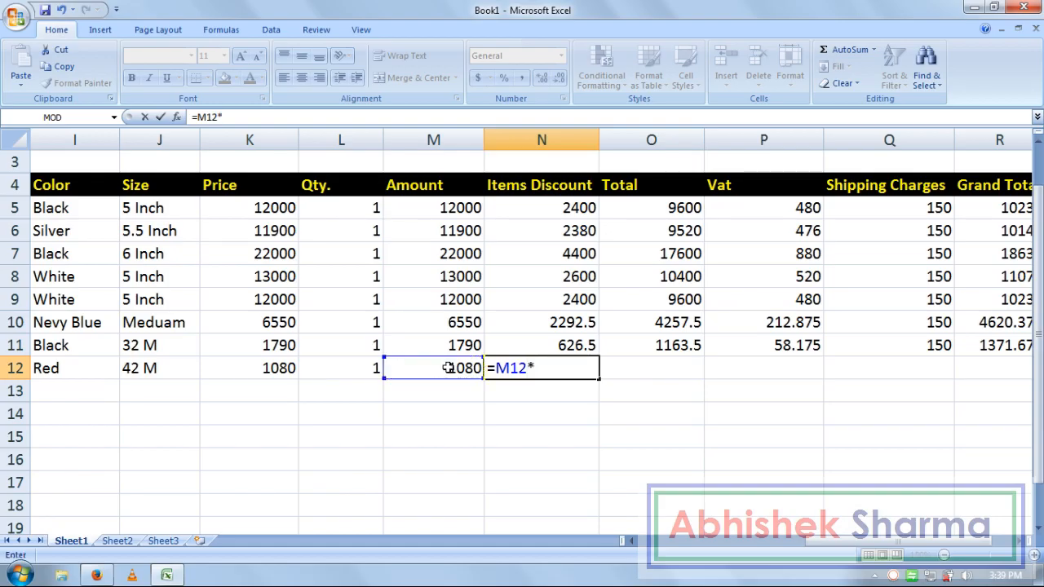
pyautogui.write('35%')
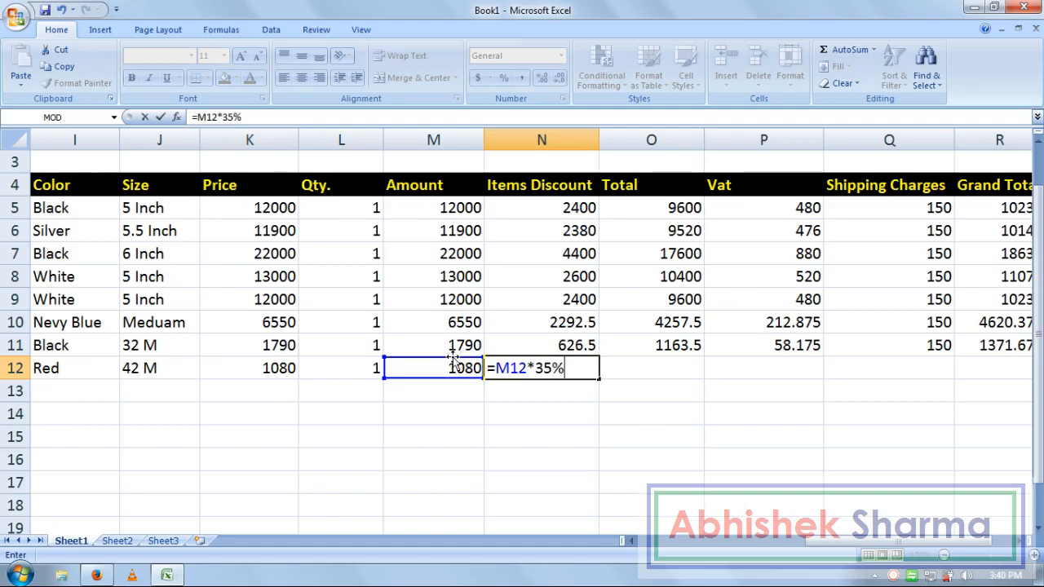
pyautogui.press('Return')
pyautogui.press('Up')
pyautogui.press('Up')
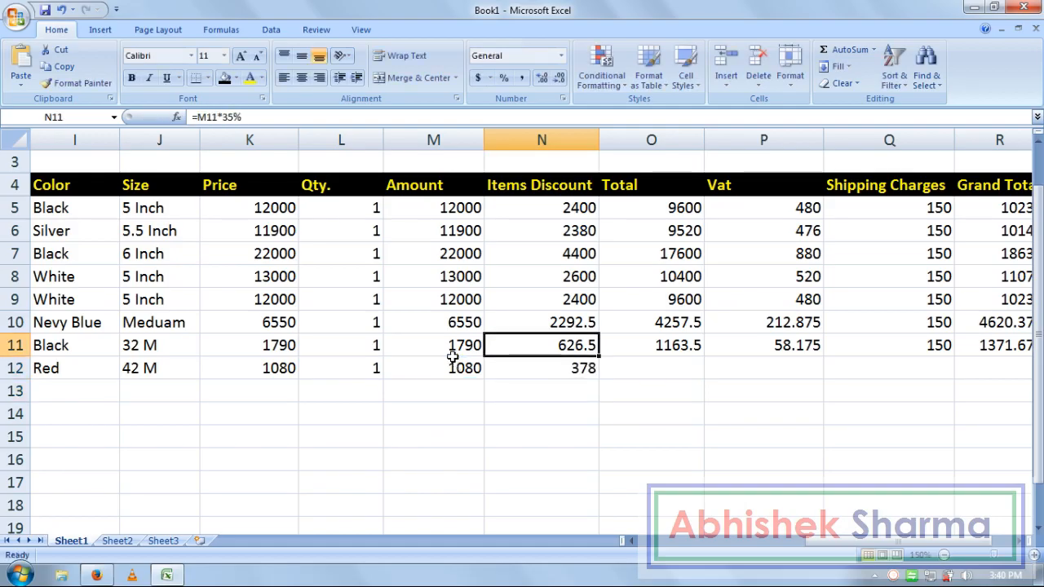
pyautogui.press('Down')
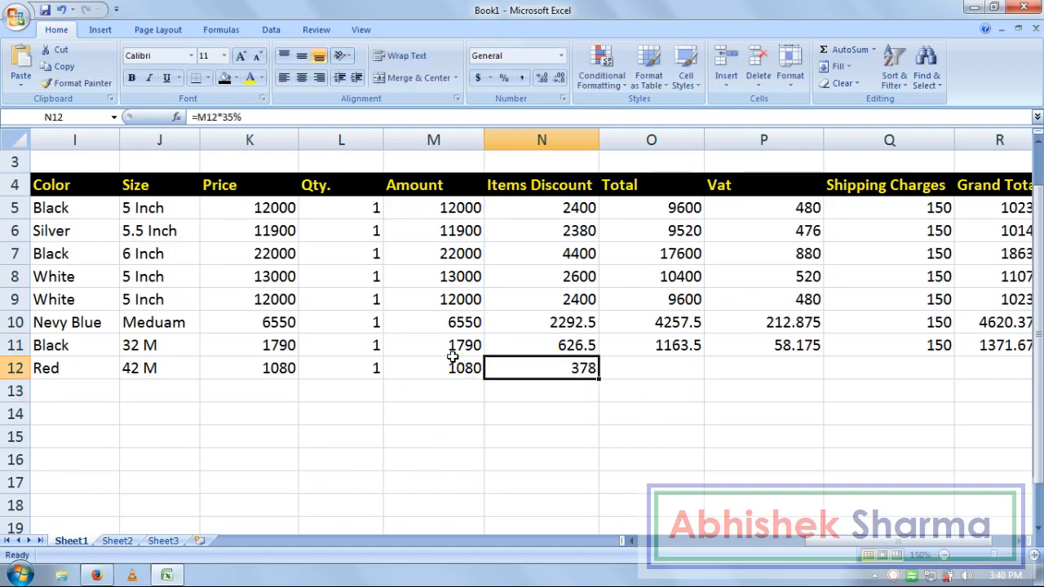
pyautogui.press('Right')
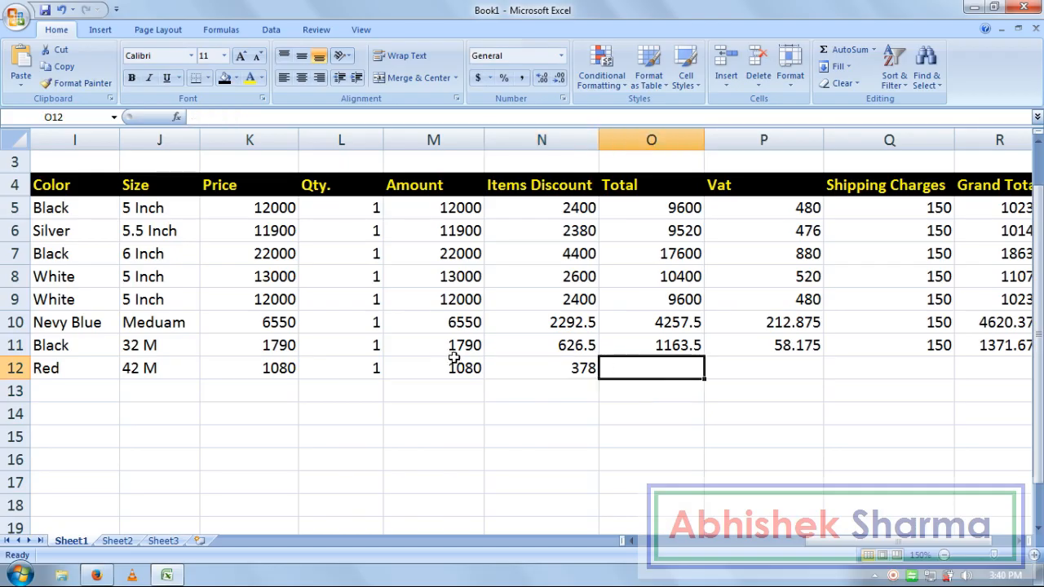
# - Set row 12's Total in O12 to Amount minus Items Discount, giving 702
pyautogui.write('=')
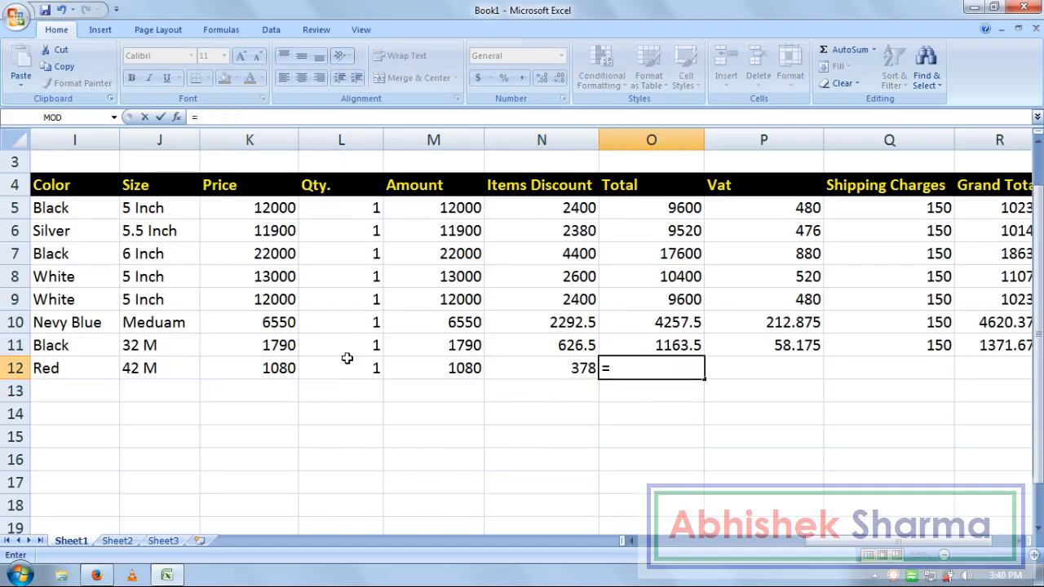
pyautogui.click(430, 368)
pyautogui.write('-')
pyautogui.click(527, 375)
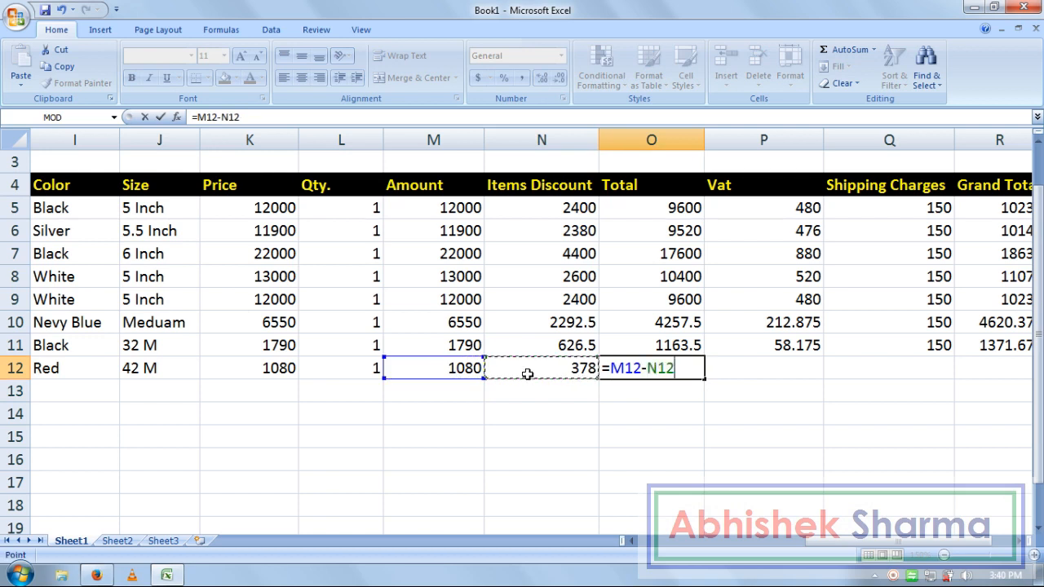
pyautogui.press('Return')
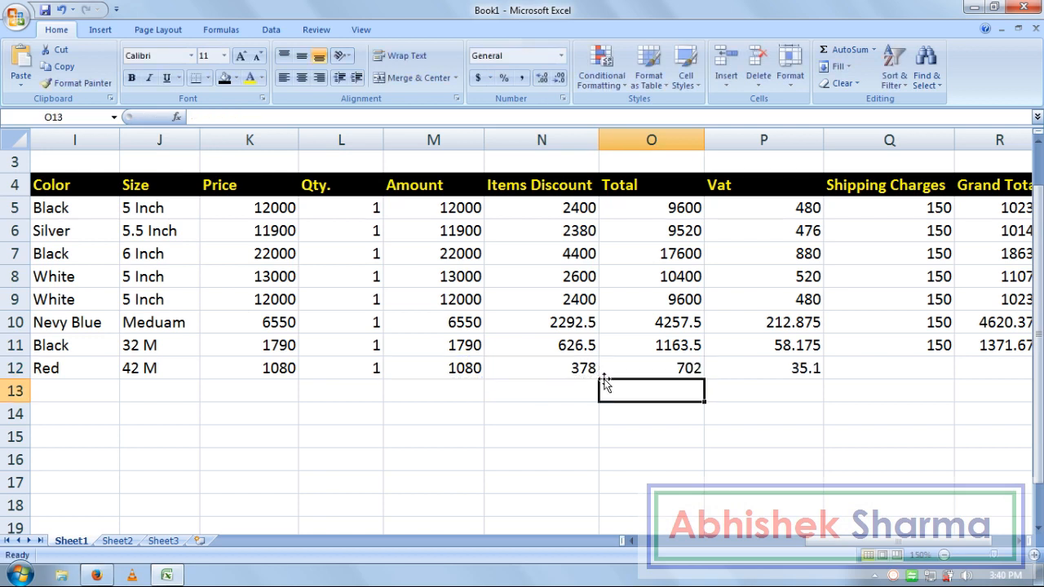
# - Redo row 12's Vat as =O12*5%, giving 35.1
pyautogui.click(768, 366)
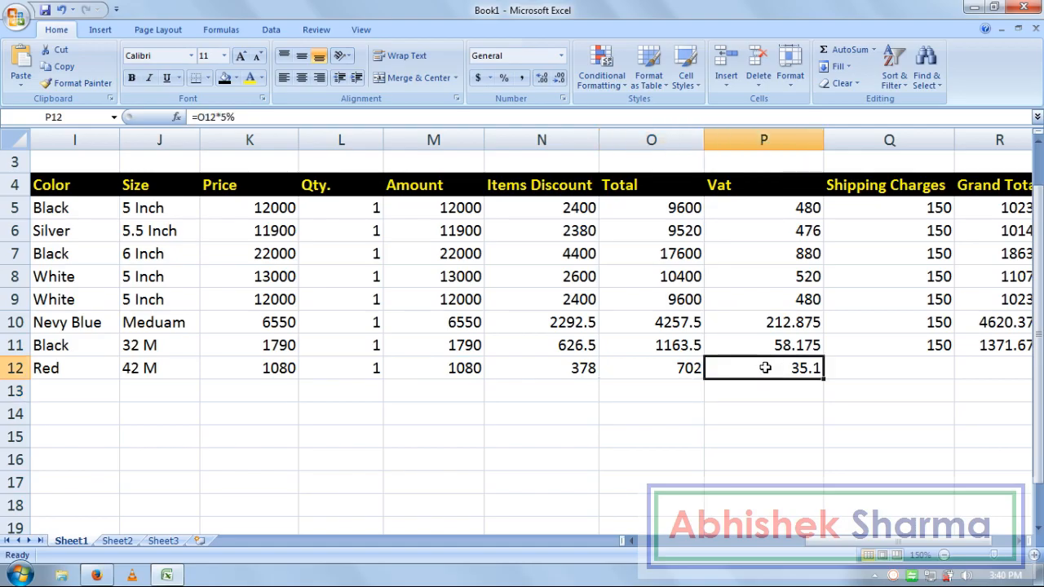
pyautogui.press('Delete')
pyautogui.write('=')
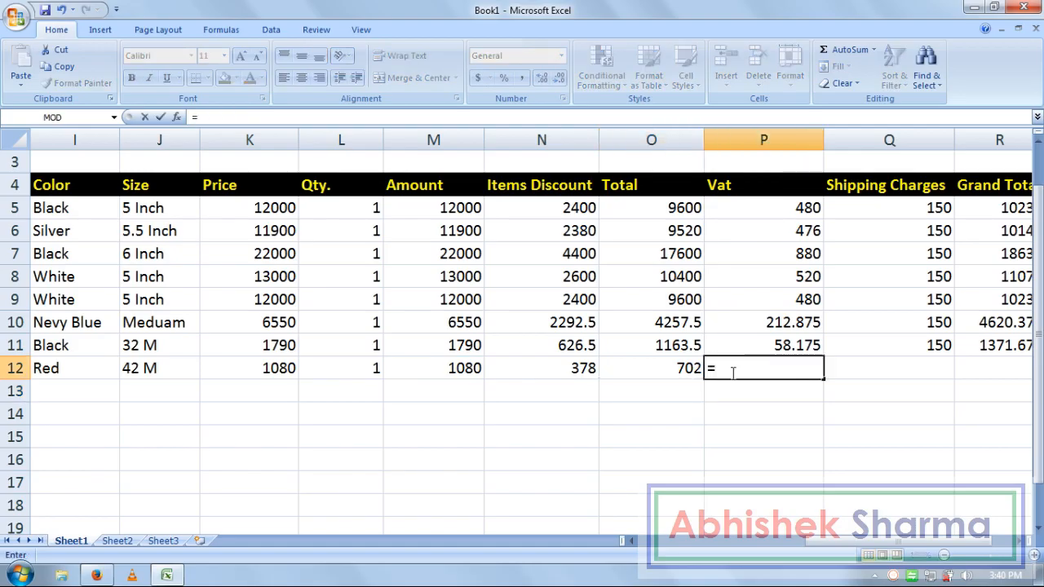
pyautogui.click(674, 369)
pyautogui.write('*5%')
pyautogui.press('Return')
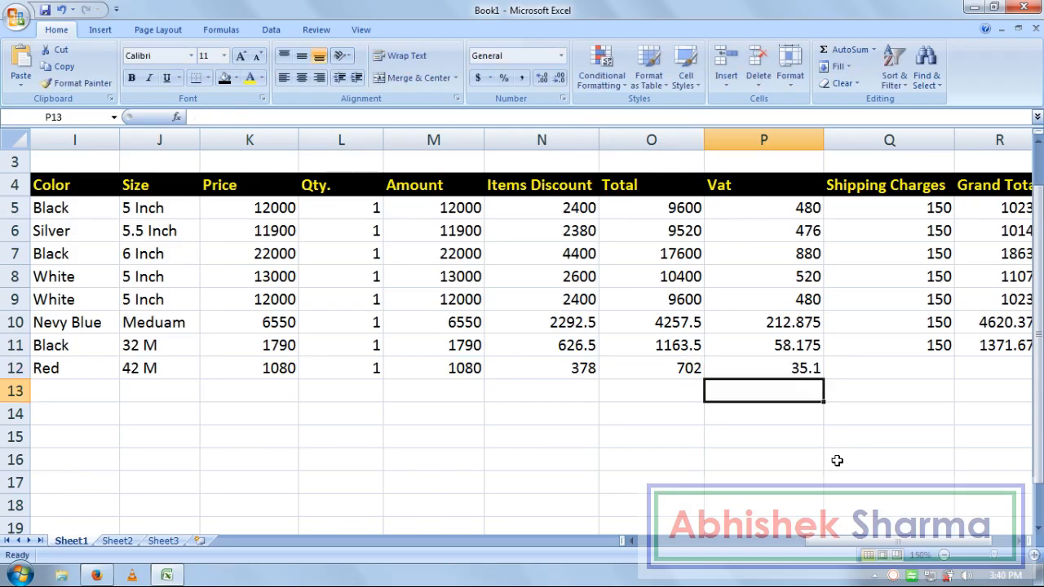
# - Enter a shipping charge of 150 in Q12
pyautogui.press('Right')
pyautogui.press('Up')
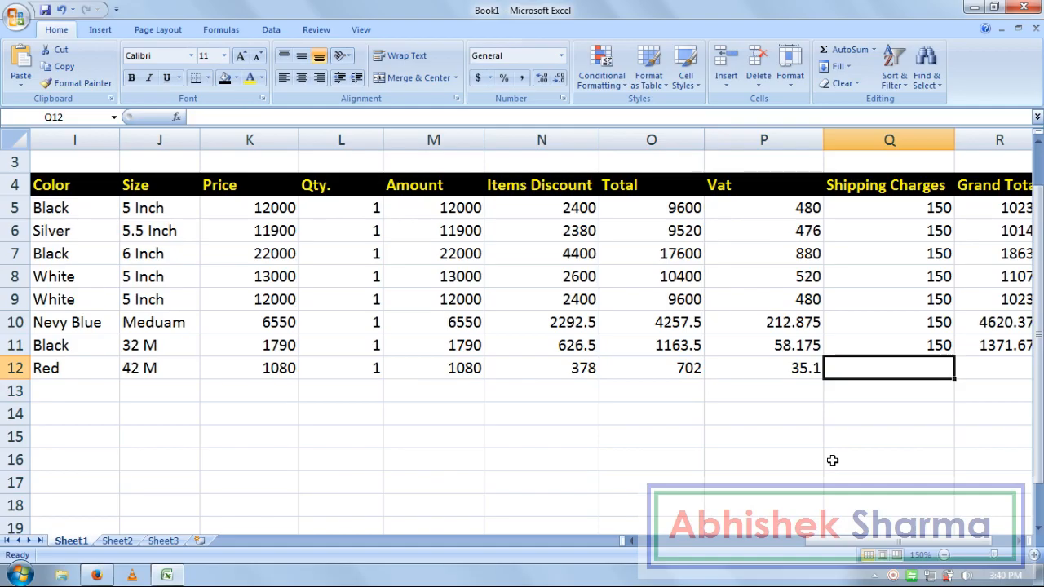
pyautogui.write('150')
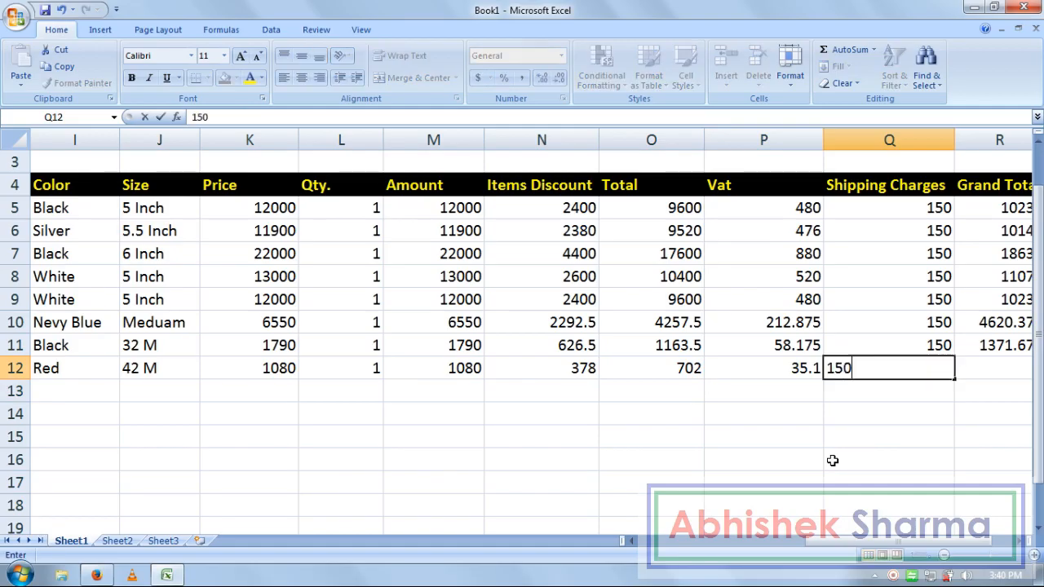
pyautogui.press('Return')
# - Re-enter R12's grand total as =O12+P12+Q12, giving 887.1
pyautogui.press('Up')
pyautogui.press('Right')
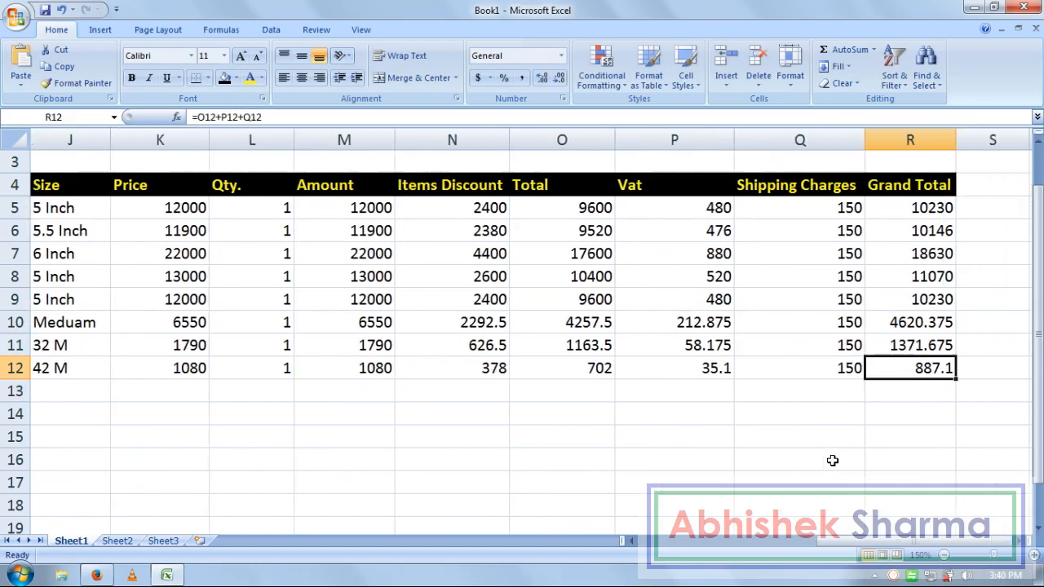
pyautogui.press('Delete')
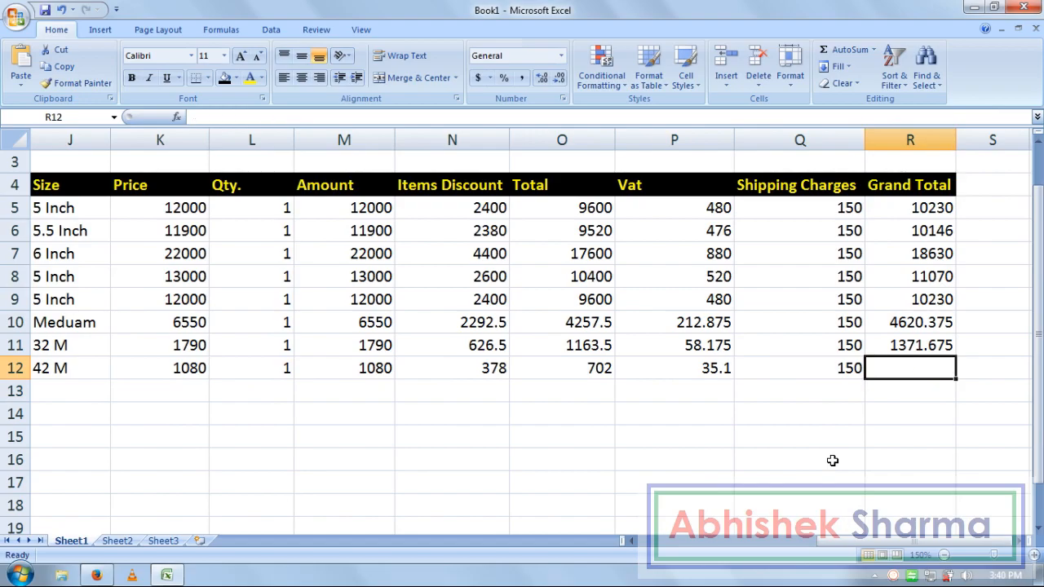
pyautogui.write('=')
pyautogui.click(587, 369)
pyautogui.write('+')
pyautogui.click(658, 369)
pyautogui.write('+')
pyautogui.click(761, 361)
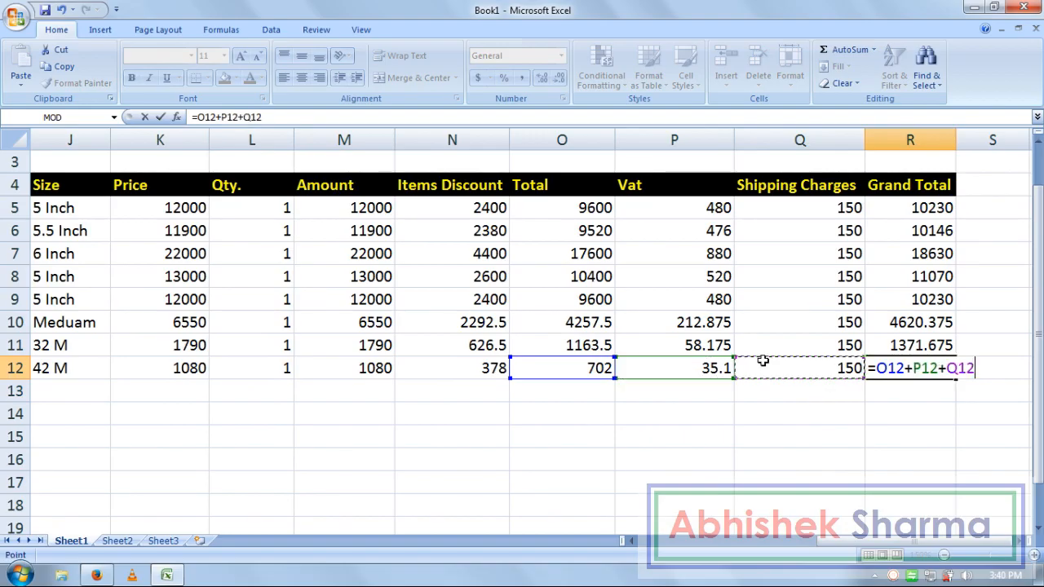
pyautogui.press('Return')
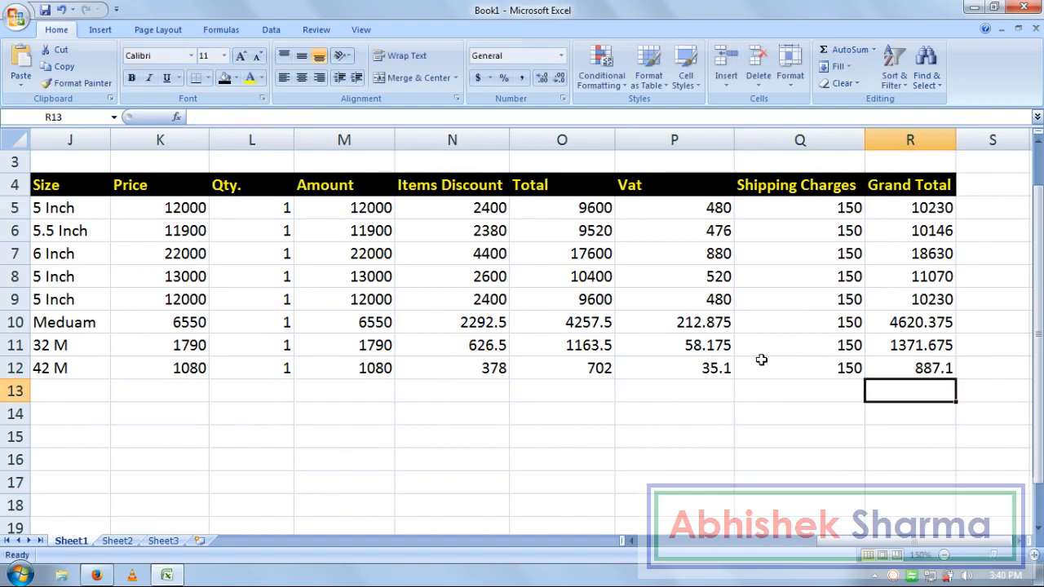
pyautogui.click(905, 373)
pyautogui.press('Down')
pyautogui.press('Left')
pyautogui.press('Left')
pyautogui.press('Left')
pyautogui.press('Left')
pyautogui.press('Left')
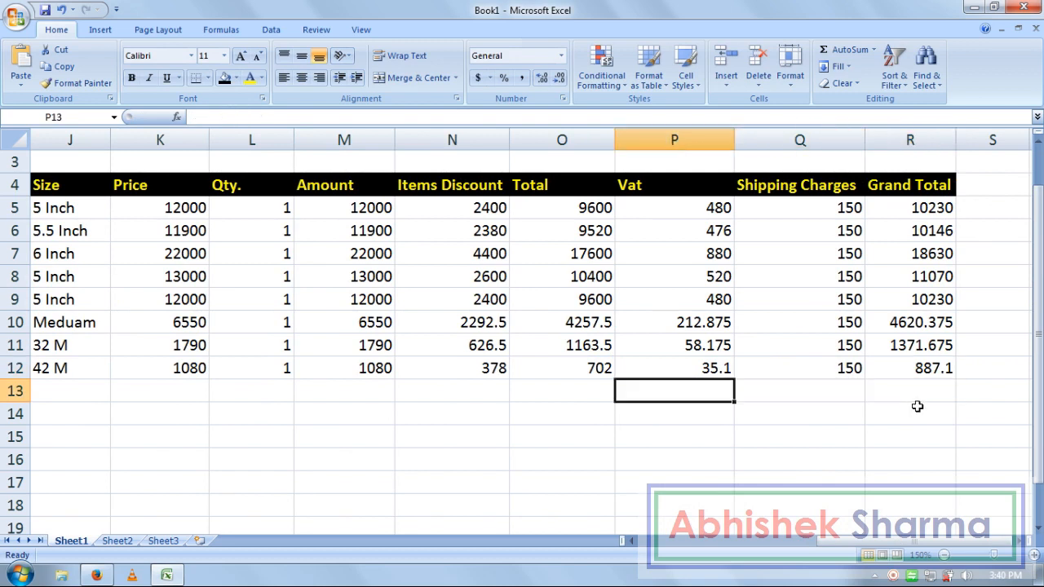
pyautogui.press('Left')
pyautogui.press('Left')
pyautogui.press('Left')
pyautogui.press('Left')
pyautogui.press('Left')
pyautogui.press('Left')
pyautogui.press('Left')
pyautogui.press('Left')
pyautogui.press('Left')
pyautogui.press('Left')
pyautogui.press('Left')
pyautogui.press('Left')
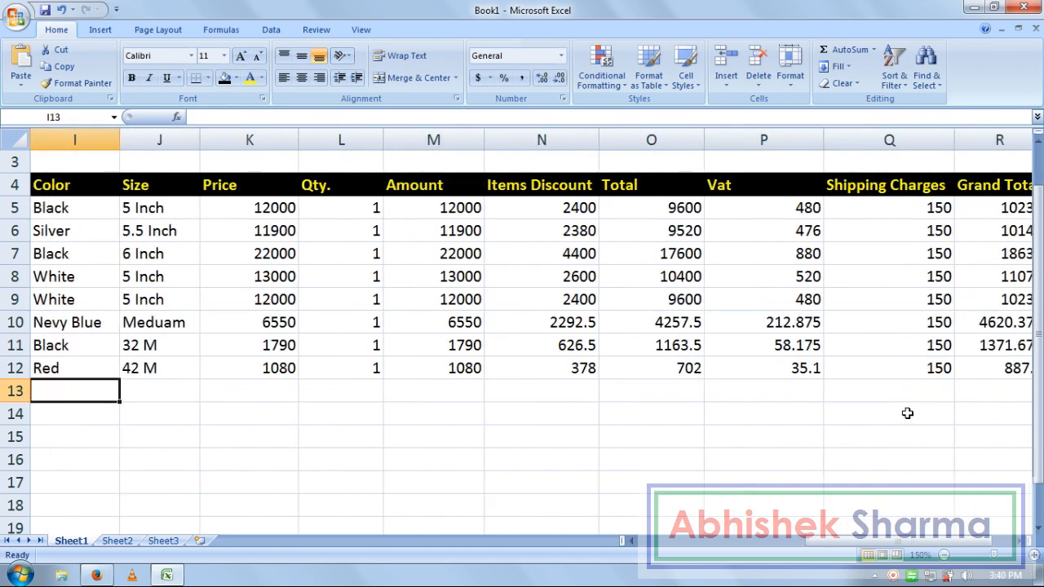
pyautogui.press('Right')
pyautogui.press('Right')
pyautogui.press('Right')
pyautogui.press('Right')
pyautogui.press('Right')
pyautogui.press('Right')
pyautogui.press('Right')
pyautogui.press('Right')
pyautogui.press('Right')
pyautogui.press('Right')
pyautogui.press('Right')
pyautogui.press('Right')
pyautogui.press('Right')
pyautogui.press('Right')
pyautogui.press('Right')
pyautogui.press('Right')
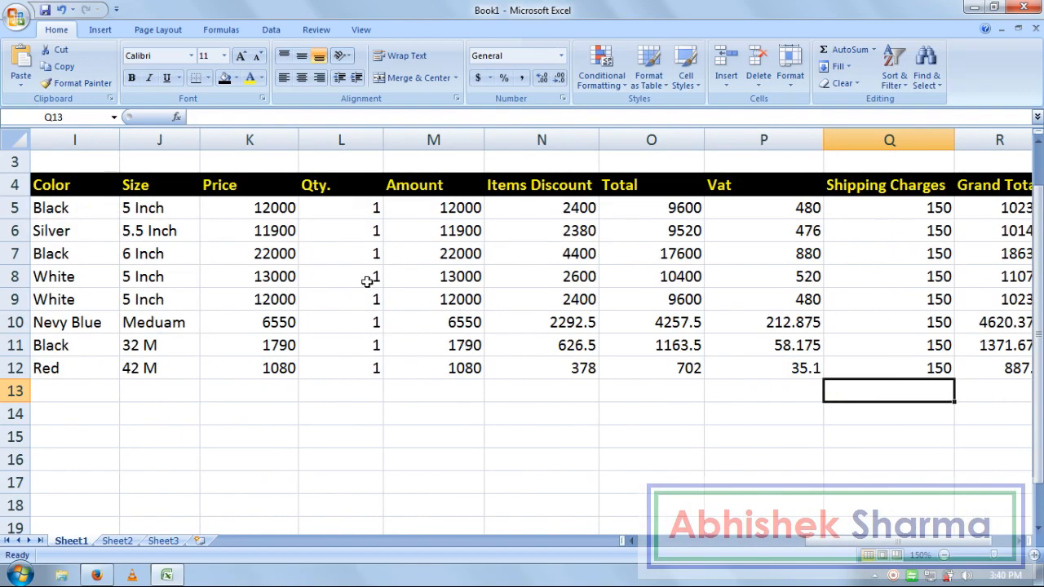
# - Apply Comma Style to K5:K12, M5:M12 and N5:R12, e.g. 10,230.00 and 887.10
pyautogui.moveTo(277, 208); pyautogui.dragTo(283, 374)
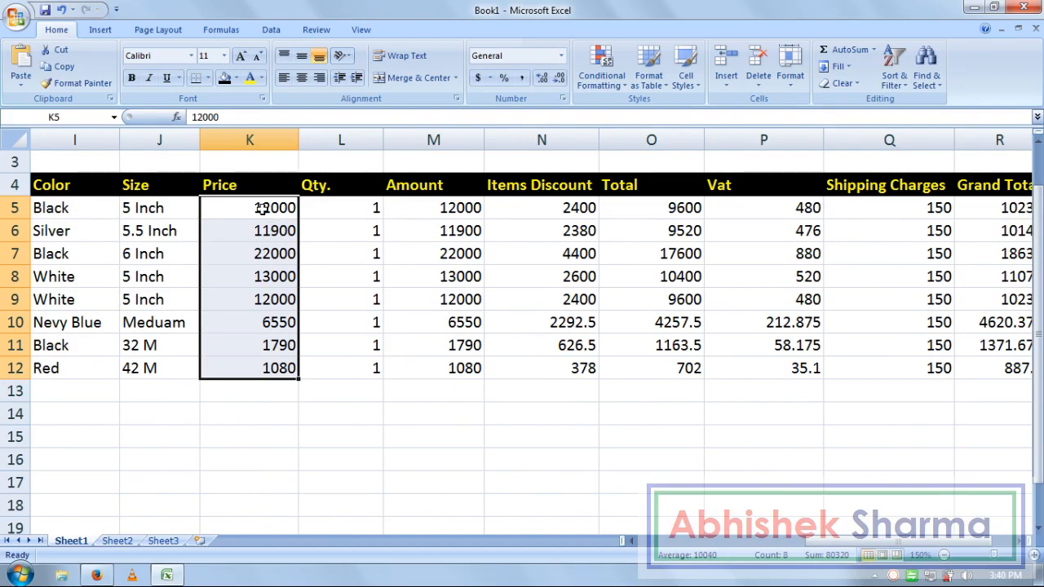
pyautogui.click(522, 82)
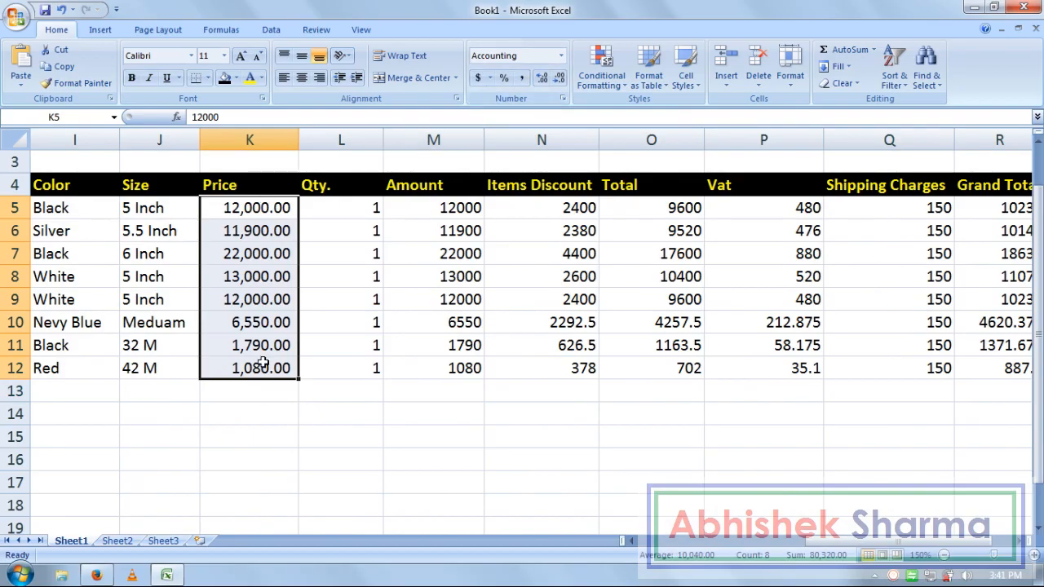
pyautogui.moveTo(463, 207); pyautogui.dragTo(455, 367)
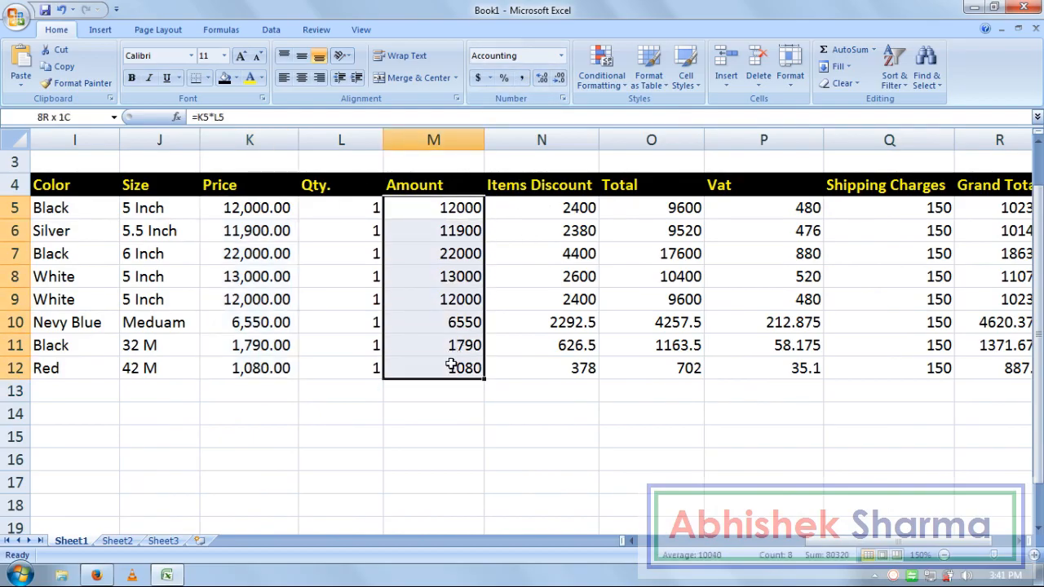
pyautogui.click(522, 77)
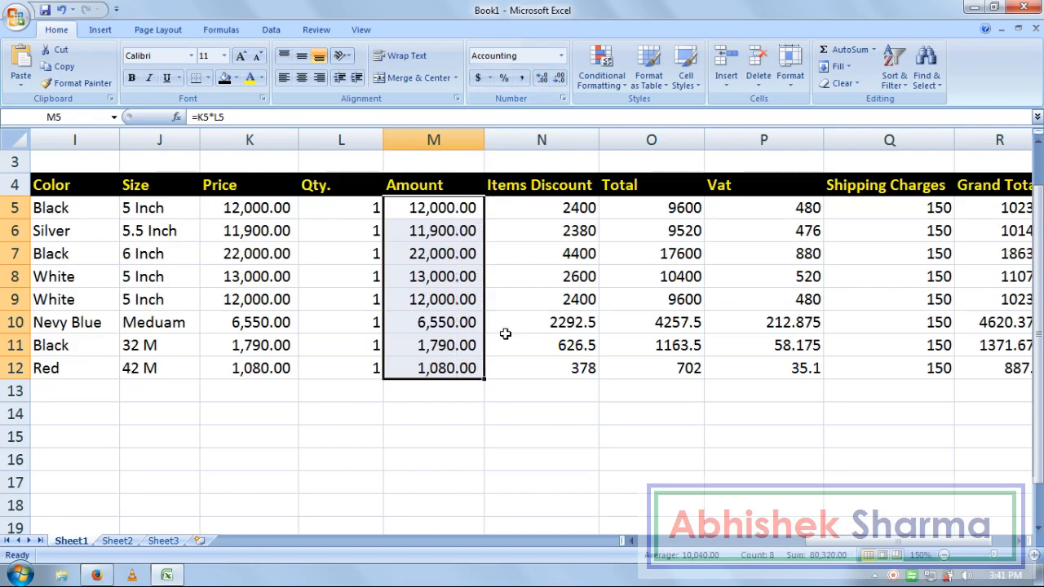
pyautogui.moveTo(563, 208); pyautogui.dragTo(998, 364)
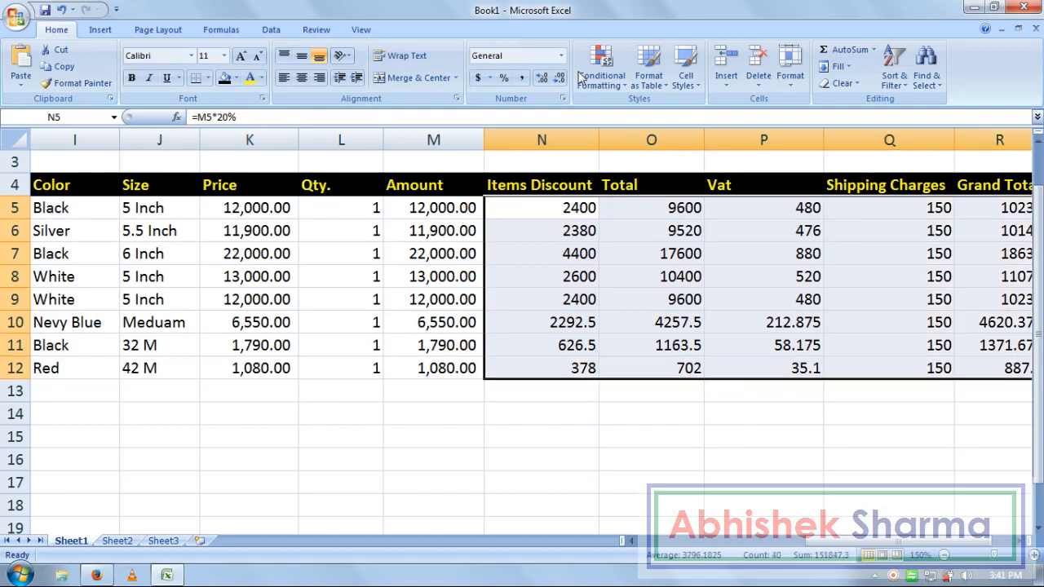
pyautogui.click(522, 78)
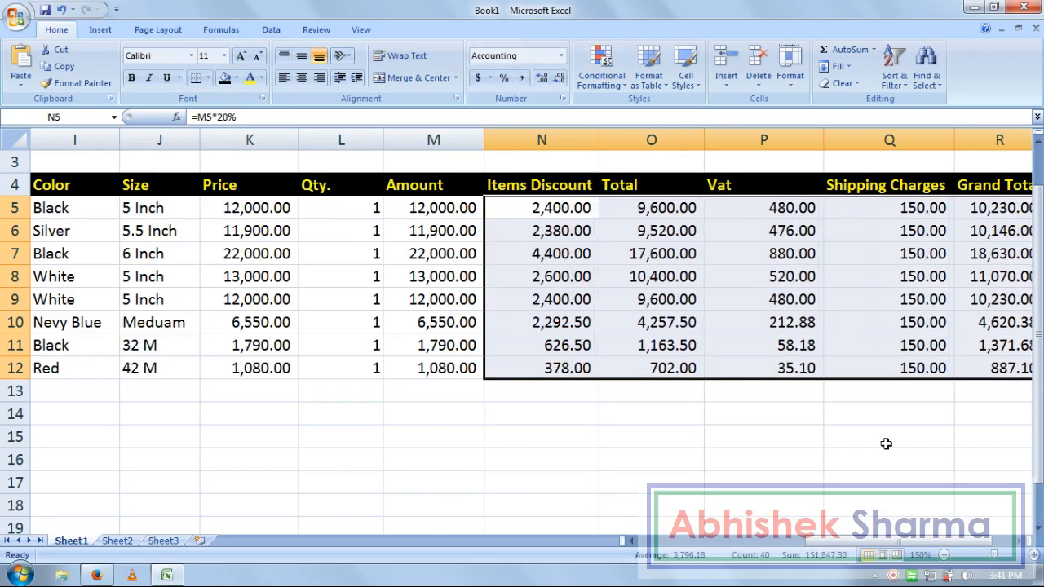
pyautogui.click(1019, 541)
pyautogui.click(1019, 540)
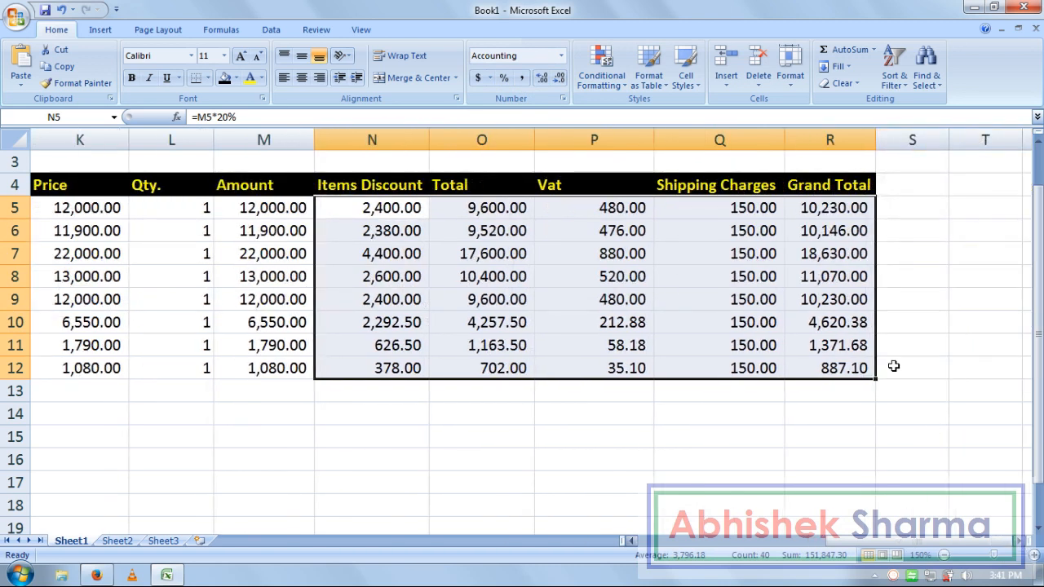
pyautogui.moveTo(890, 542); pyautogui.dragTo(668, 541)
pyautogui.click(712, 444)
pyautogui.click(495, 407)
# - Set the sheet zoom to 100%
pyautogui.click(376, 407)
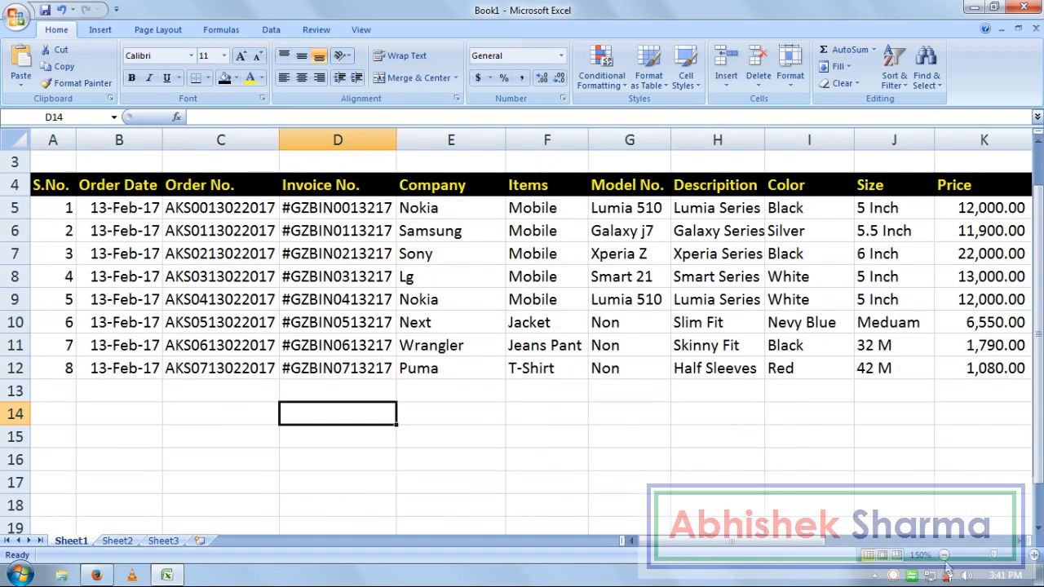
pyautogui.click(360, 30)
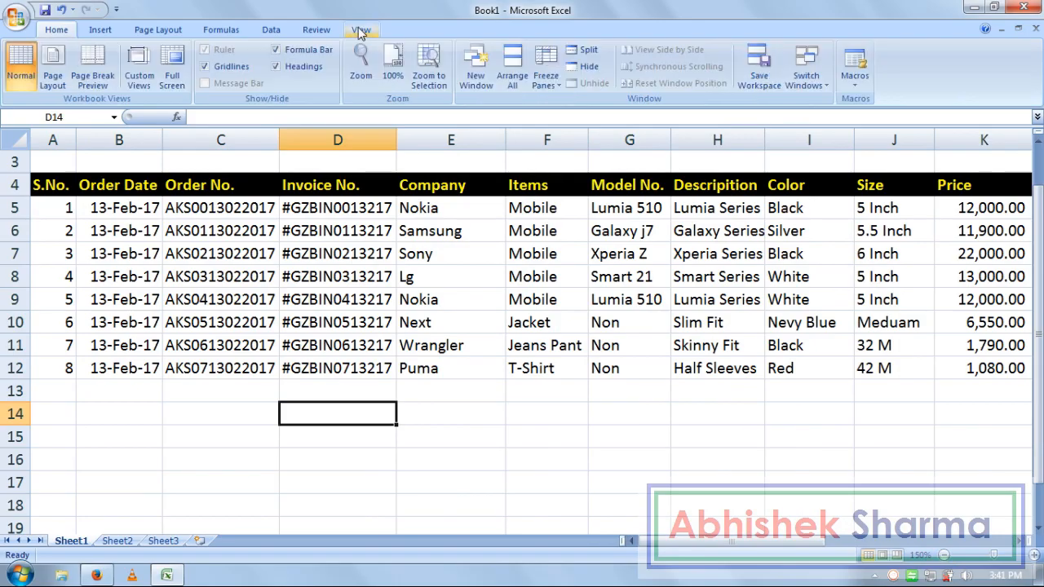
pyautogui.click(405, 71)
pyautogui.click(627, 348)
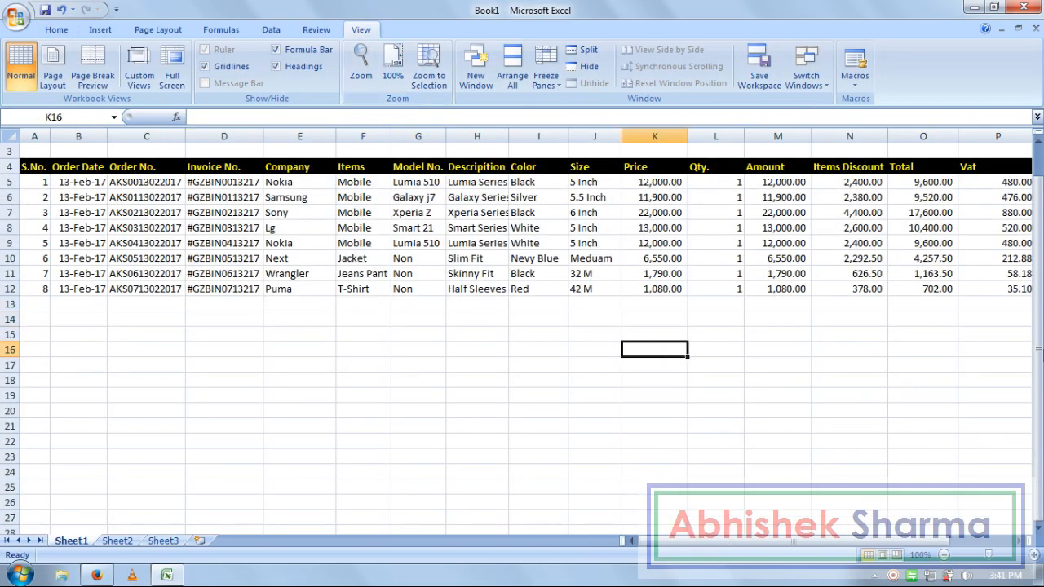
pyautogui.moveTo(1040, 299); pyautogui.dragTo(1039, 266)
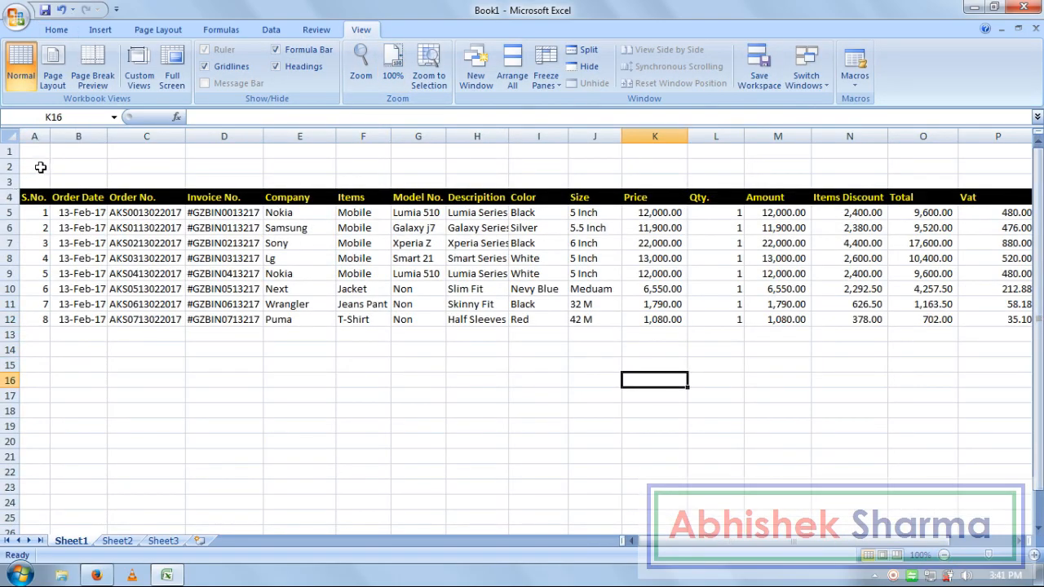
# - Merge A1:R3 and enter 'ONLINE SHOPPING INVOICE DATABASE', centred and middle-aligned
pyautogui.moveTo(46, 179); pyautogui.dragTo(972, 144)
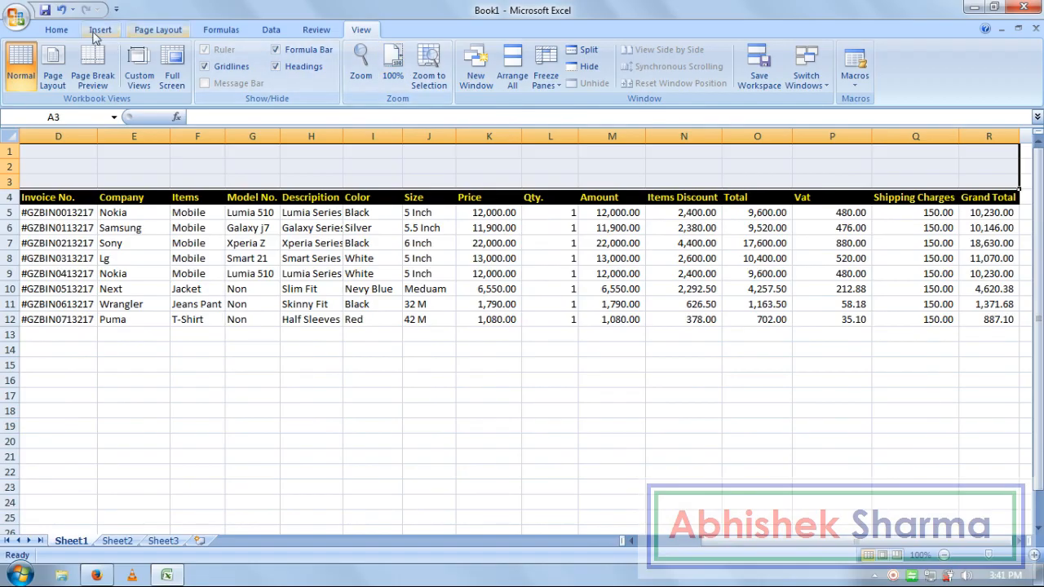
pyautogui.click(64, 31)
pyautogui.click(410, 75)
pyautogui.click(454, 414)
pyautogui.click(380, 183)
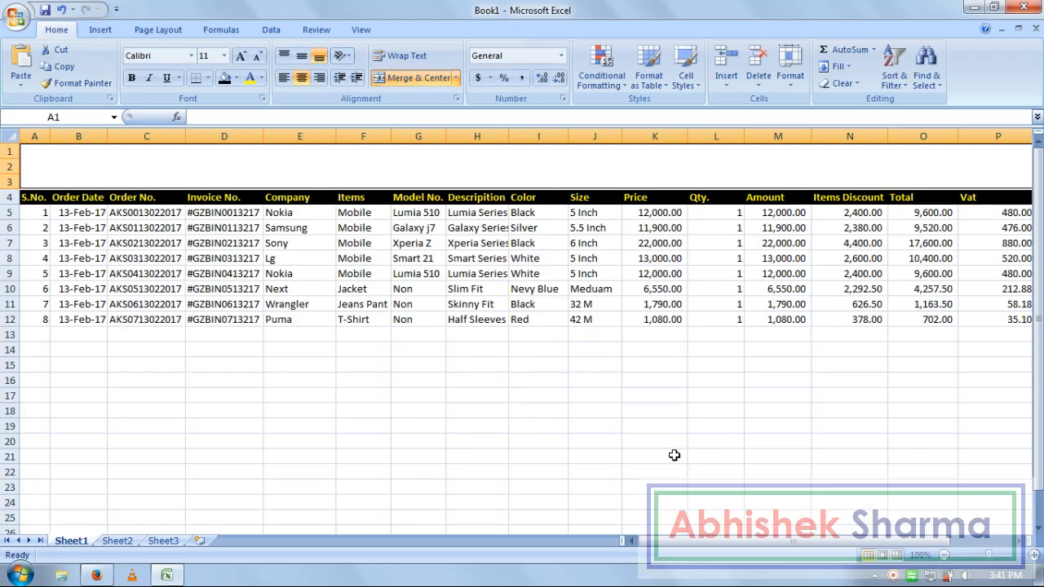
pyautogui.write('ON')
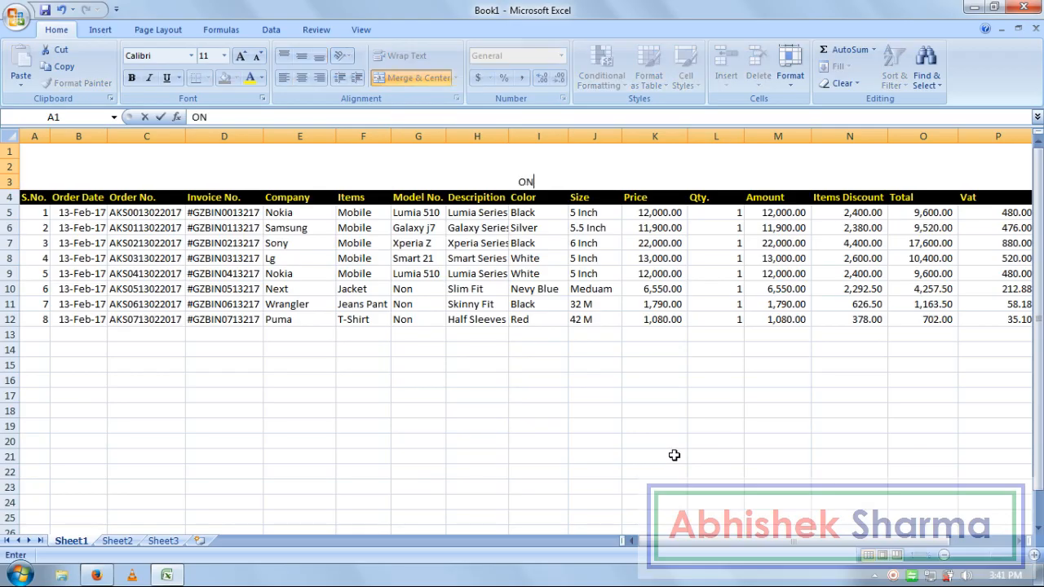
pyautogui.write('LINE SHOPPING')
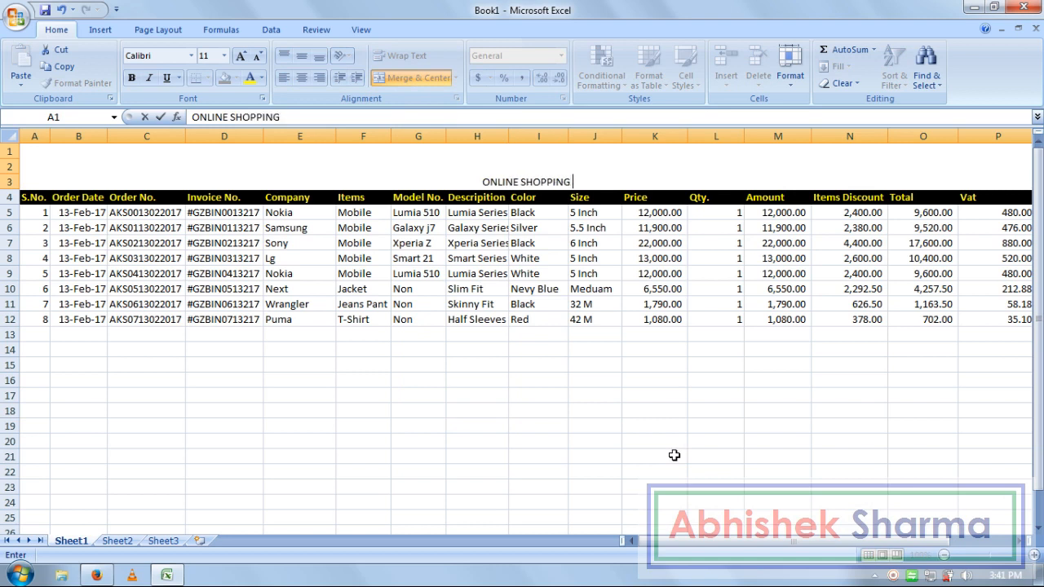
pyautogui.write(' I')
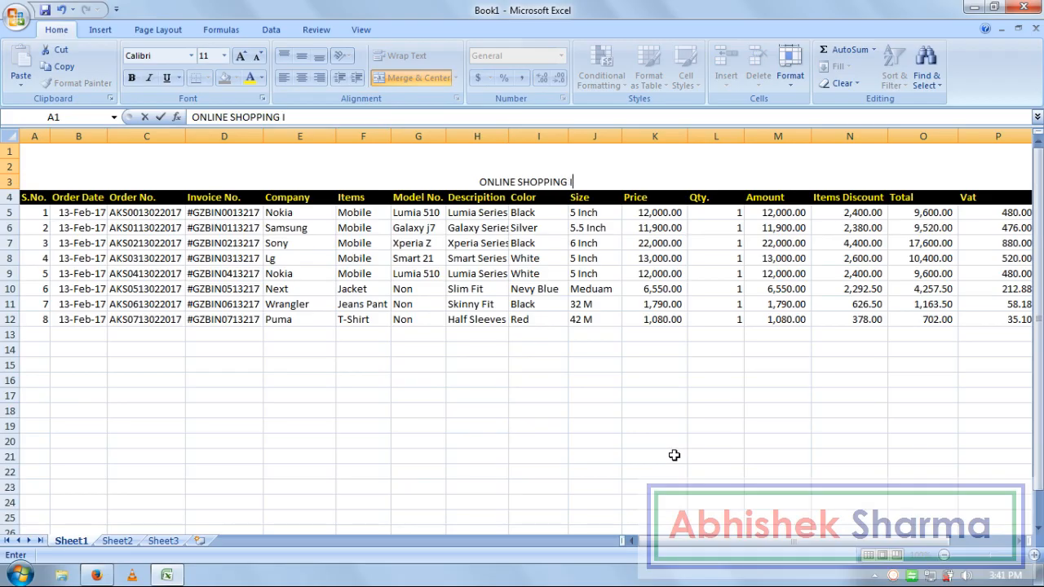
pyautogui.write('NVOICE ')
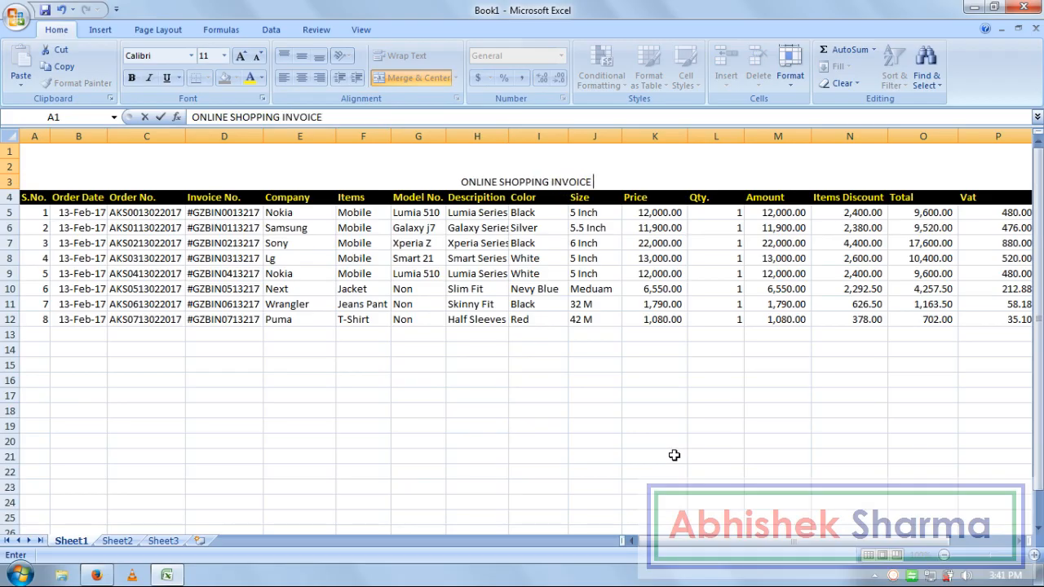
pyautogui.write('DATABASE')
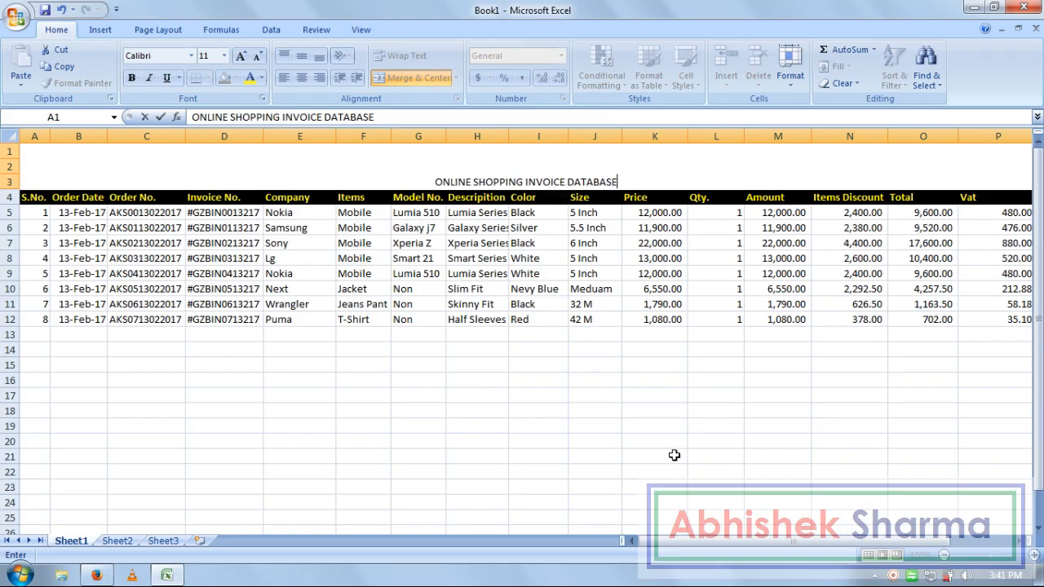
pyautogui.click(576, 393)
pyautogui.click(563, 176)
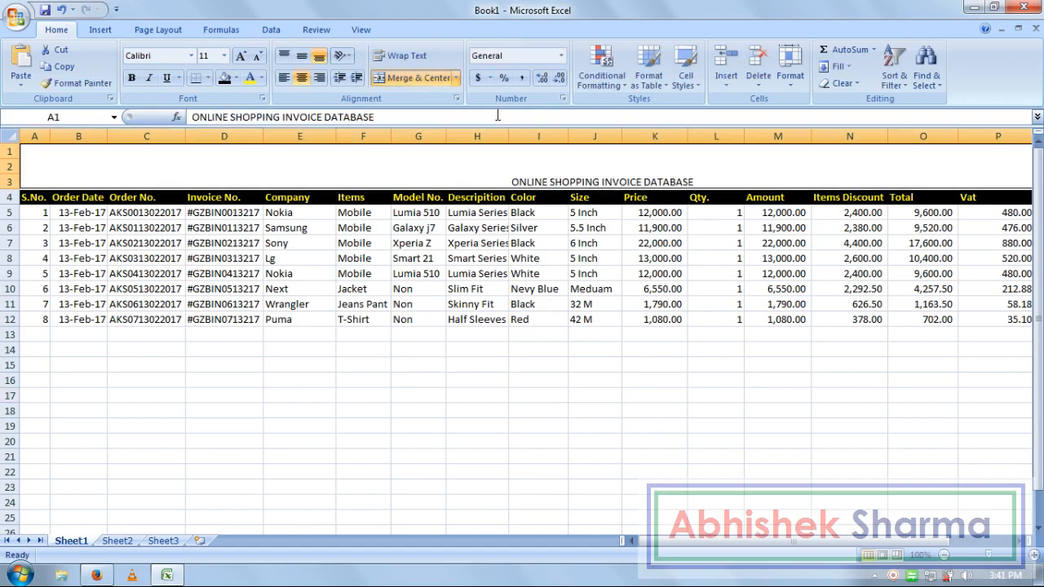
pyautogui.click(302, 57)
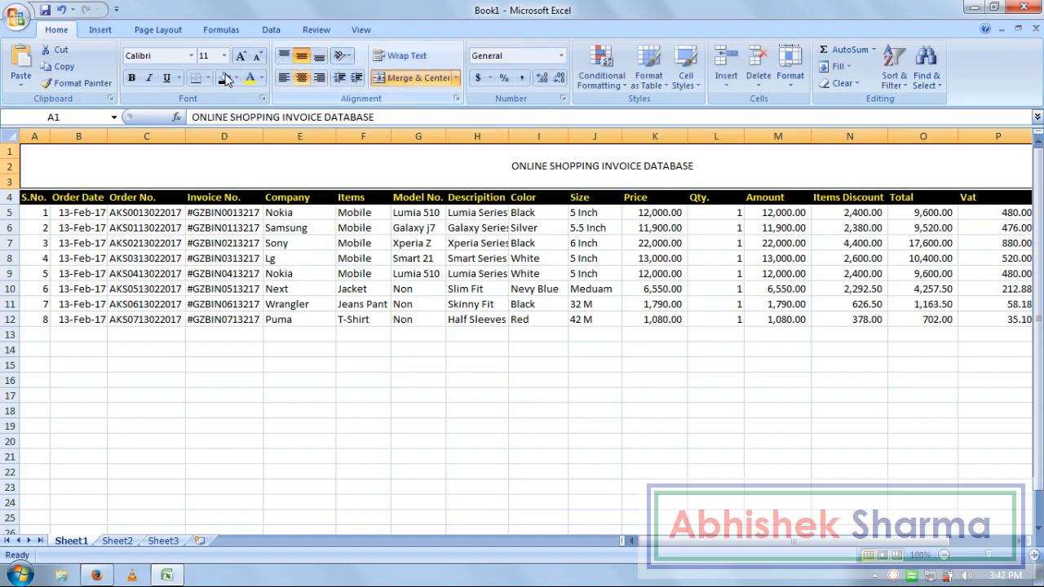
# - Make the title bold at 24 pt, white text on a dark olive fill
pyautogui.click(241, 56)
pyautogui.click(241, 55)
pyautogui.click(241, 55)
pyautogui.click(240, 56)
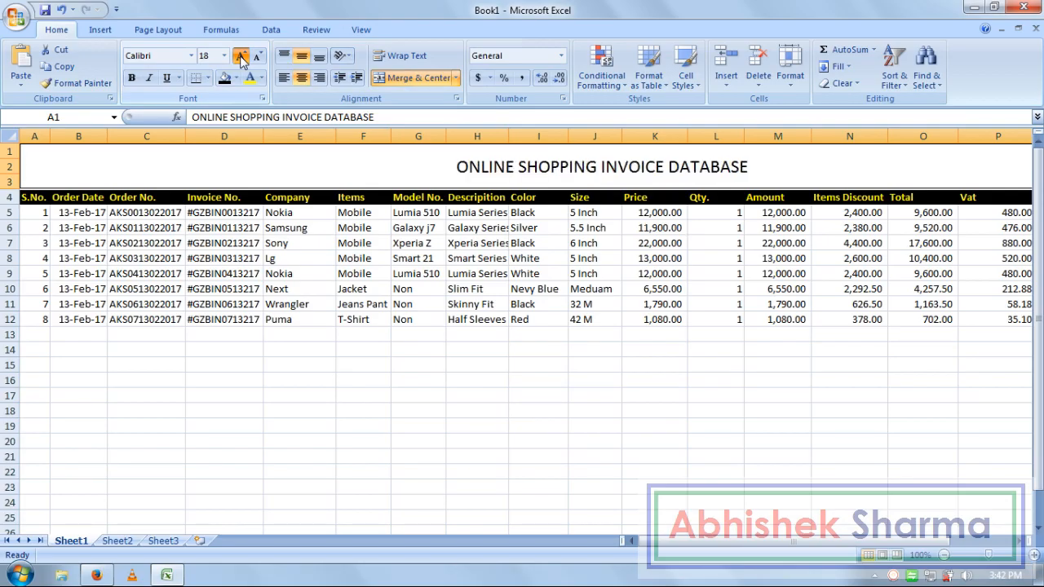
pyautogui.click(241, 56)
pyautogui.click(131, 78)
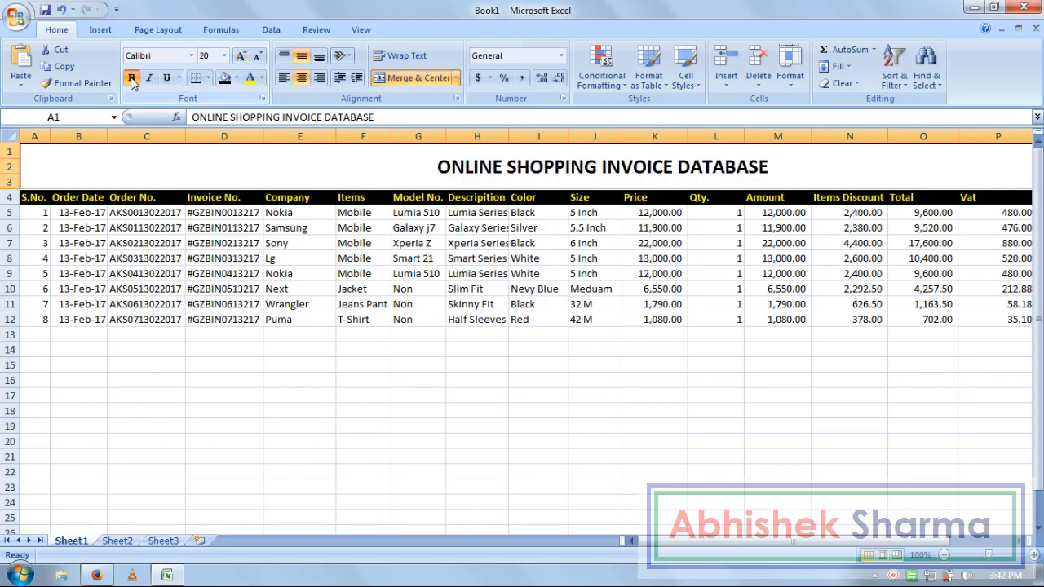
pyautogui.click(236, 78)
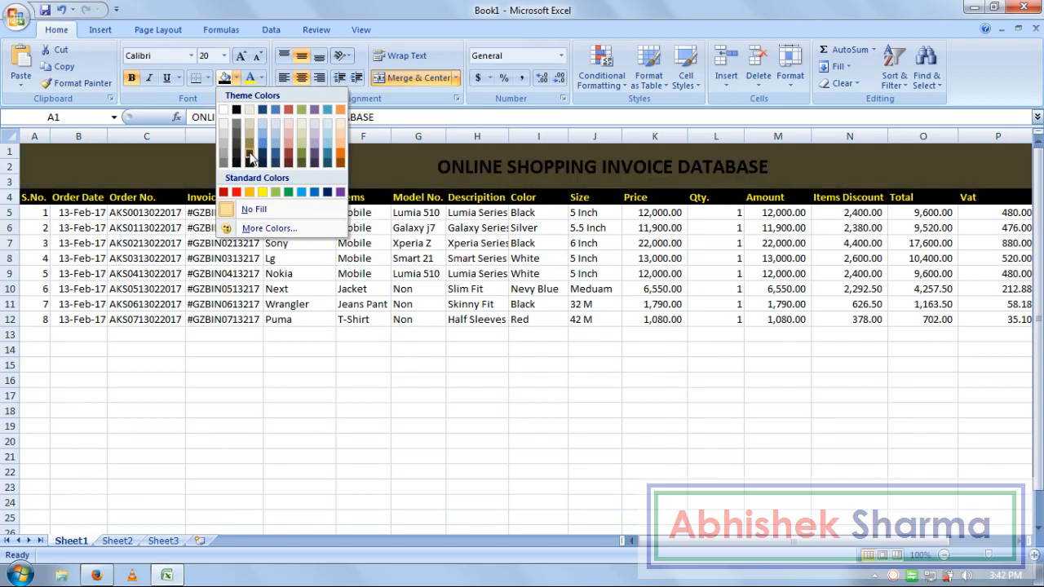
pyautogui.click(249, 154)
pyautogui.click(261, 77)
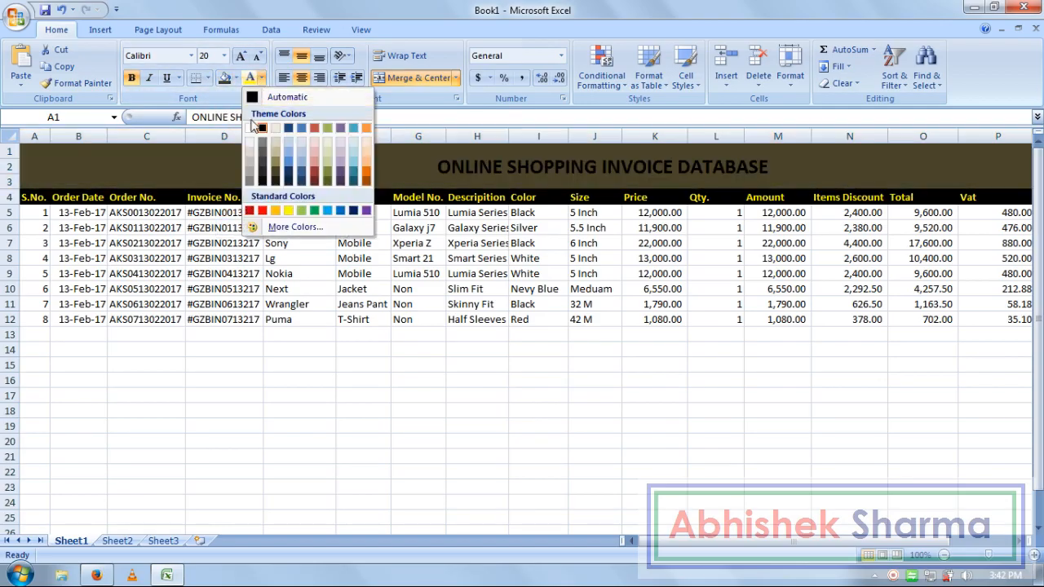
pyautogui.click(249, 128)
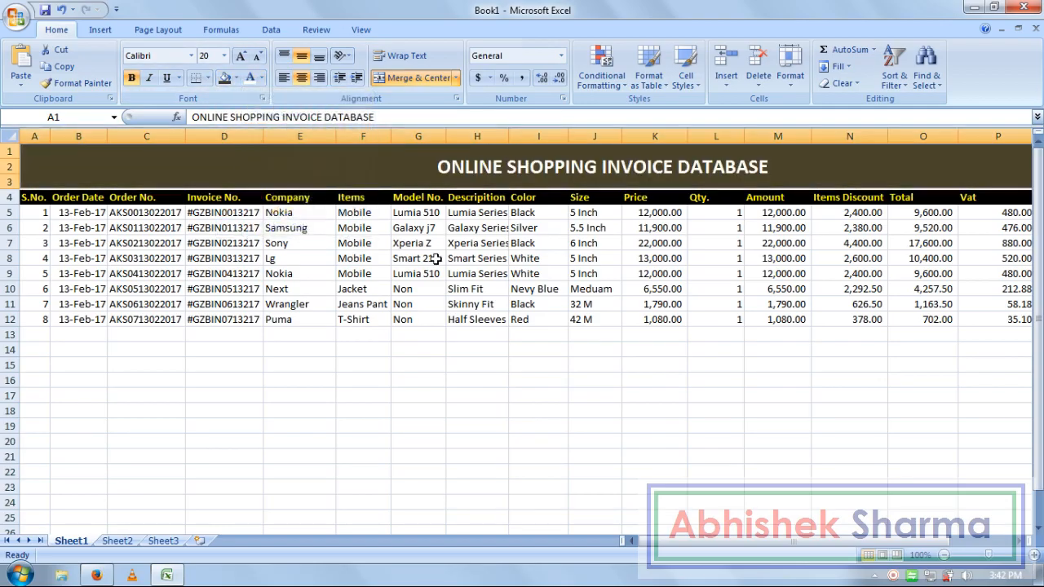
pyautogui.click(241, 56)
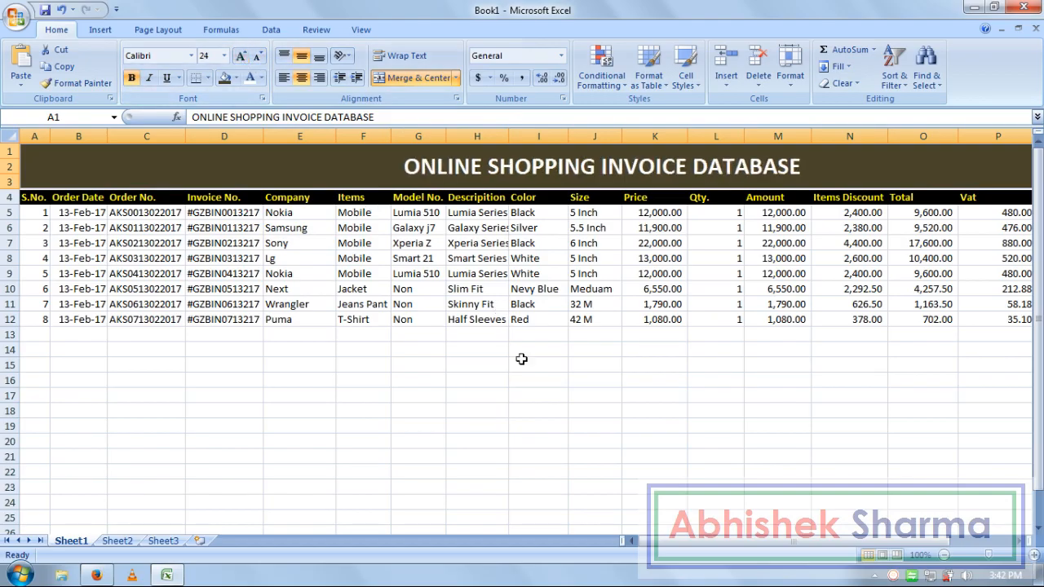
pyautogui.click(537, 378)
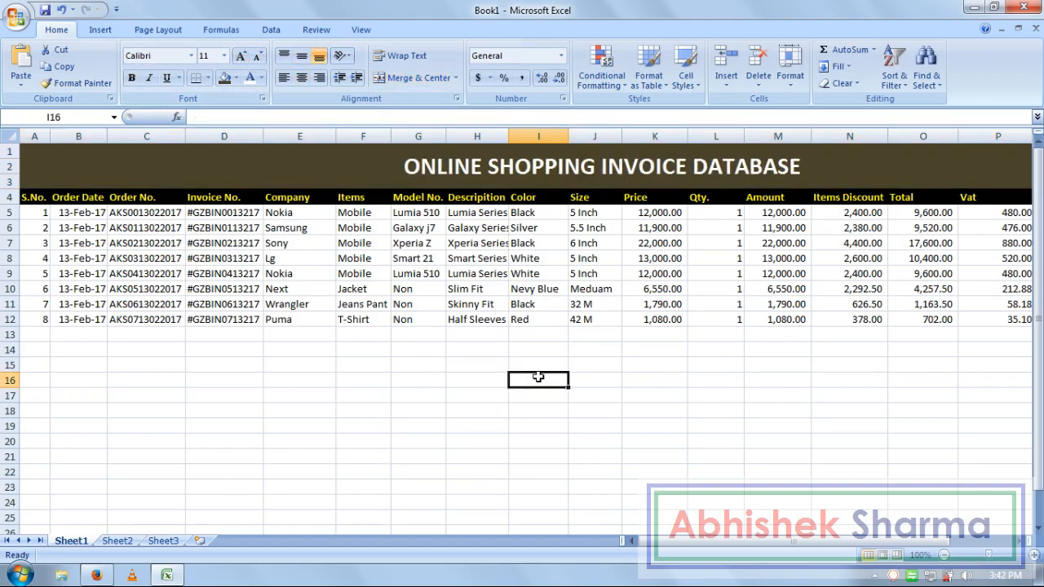
# - Fill S.No. cells A5:A12 red and Order Date cells B5:B12 dark blue
pyautogui.click(342, 391)
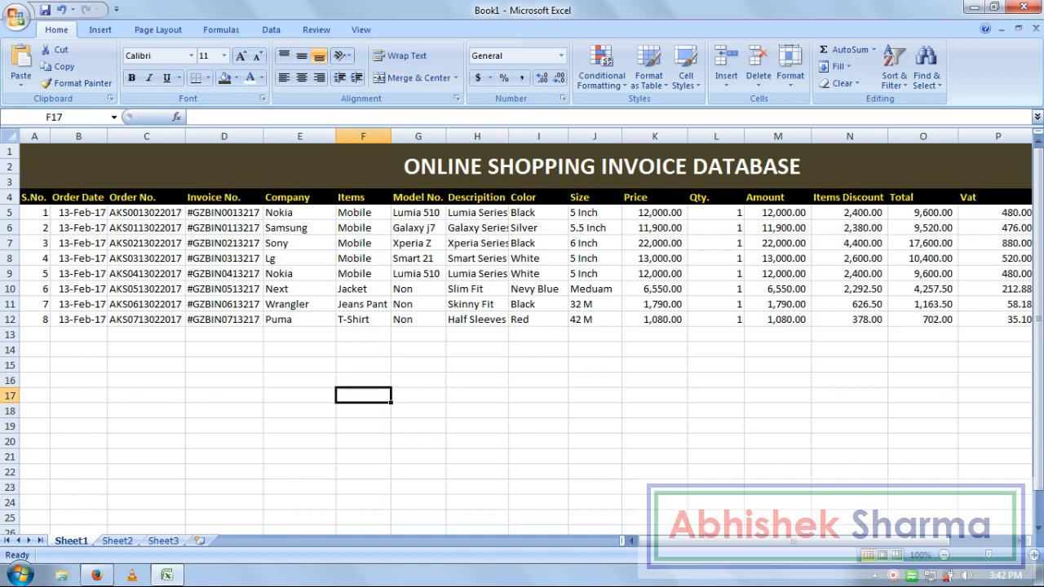
pyautogui.moveTo(41, 317); pyautogui.dragTo(38, 212)
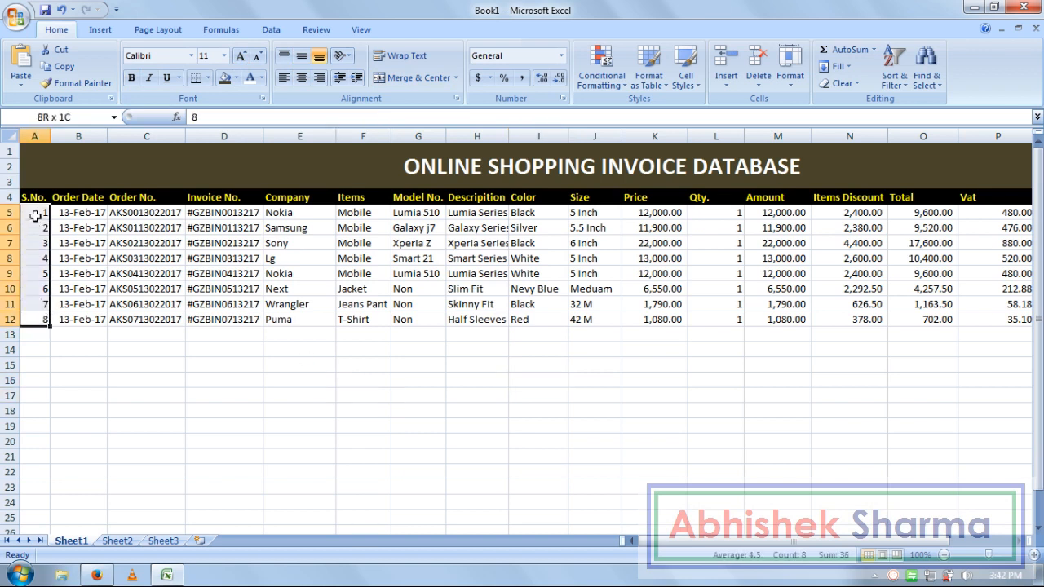
pyautogui.click(236, 78)
pyautogui.click(223, 192)
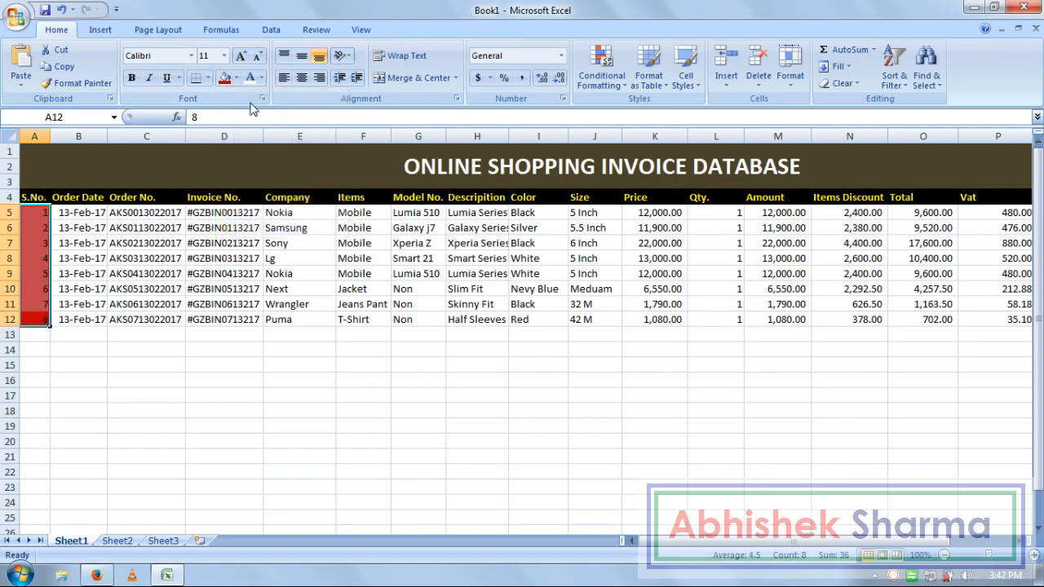
pyautogui.moveTo(91, 319); pyautogui.dragTo(92, 213)
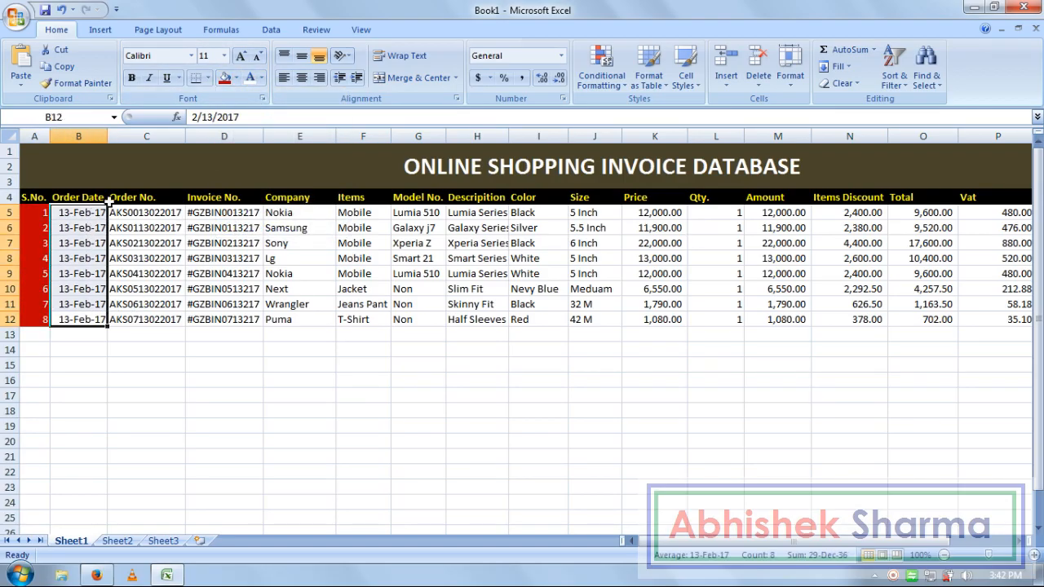
pyautogui.click(235, 79)
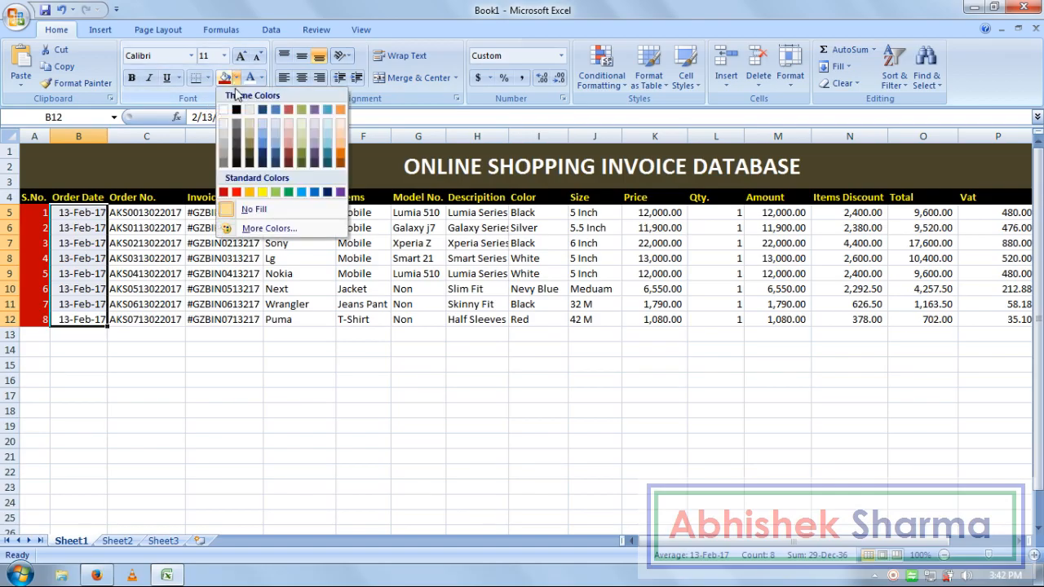
pyautogui.click(263, 165)
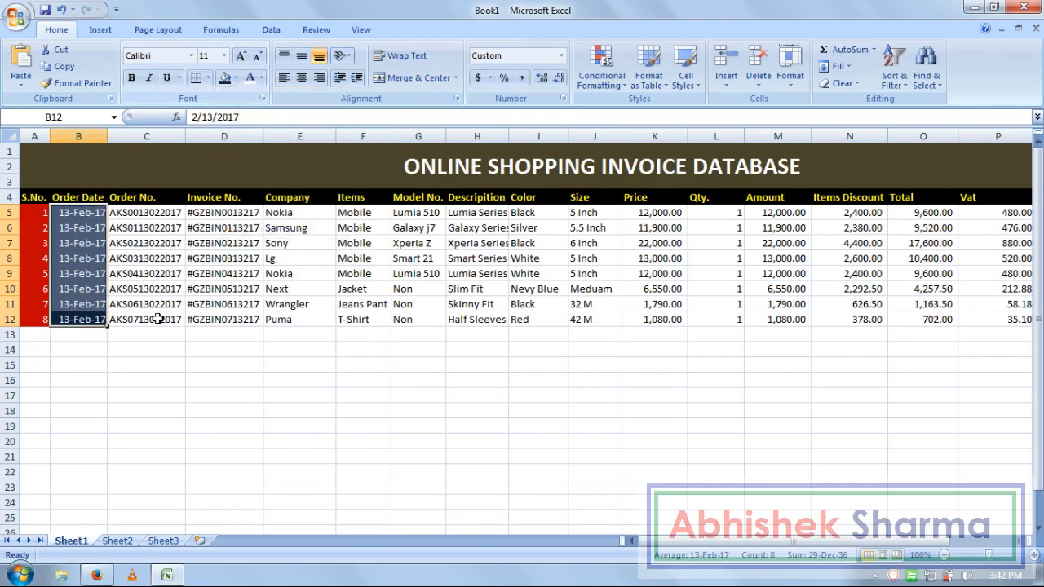
# - Fill Order No. cells C5:C12 with a darker custom green
pyautogui.moveTo(160, 325); pyautogui.dragTo(162, 215)
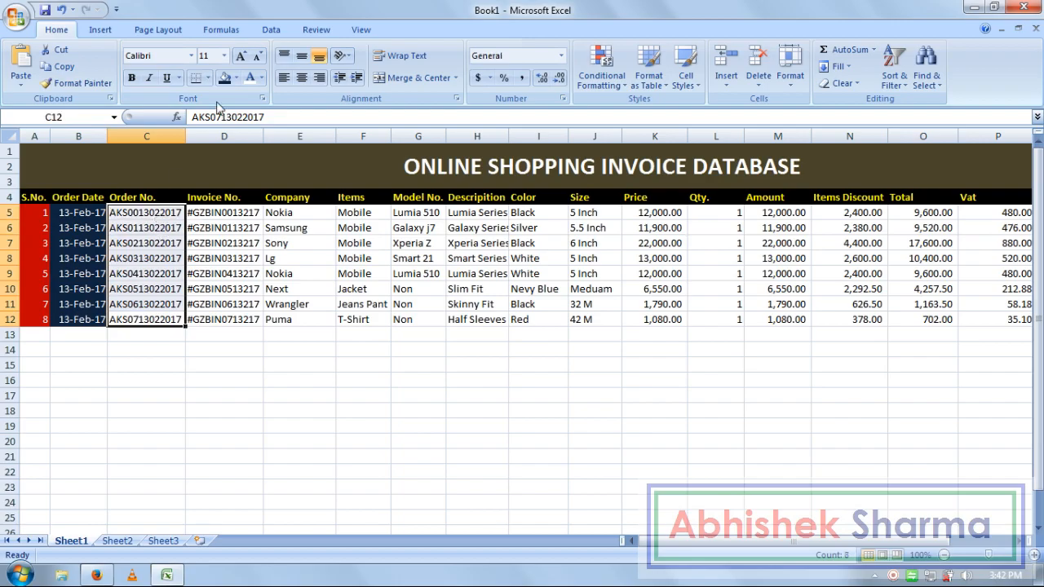
pyautogui.click(235, 79)
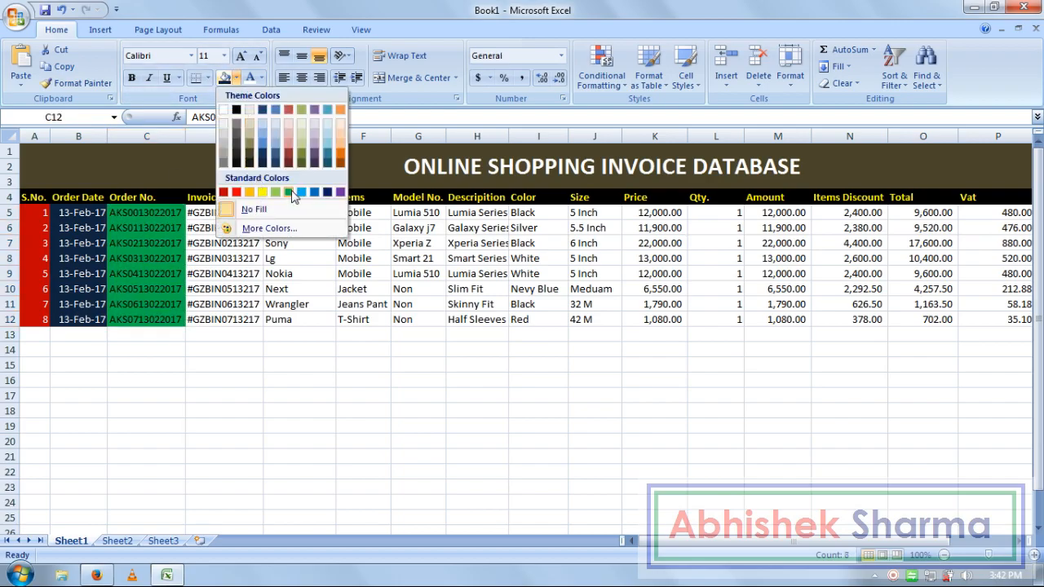
pyautogui.click(291, 192)
pyautogui.click(237, 80)
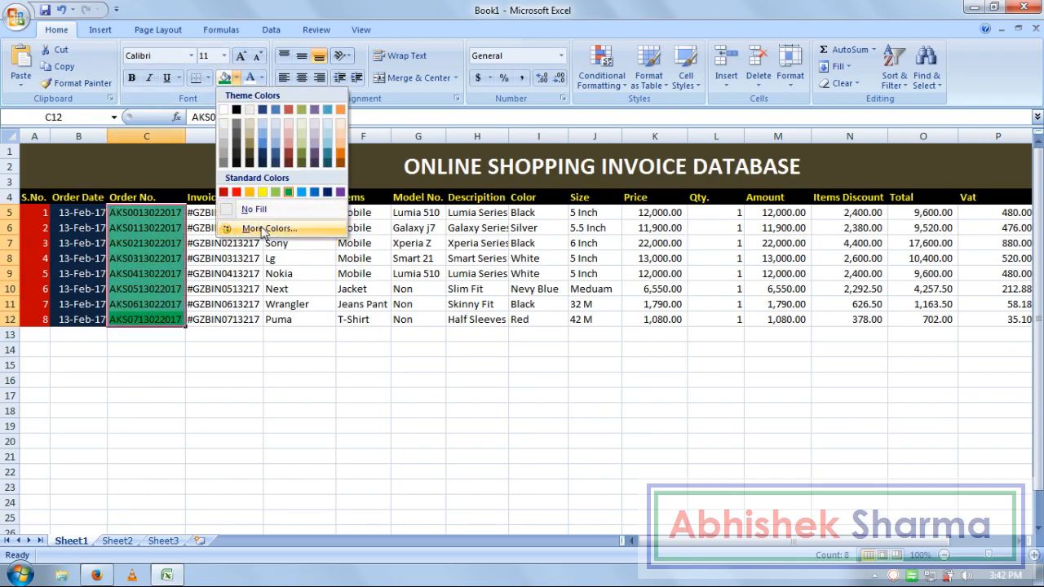
pyautogui.click(253, 229)
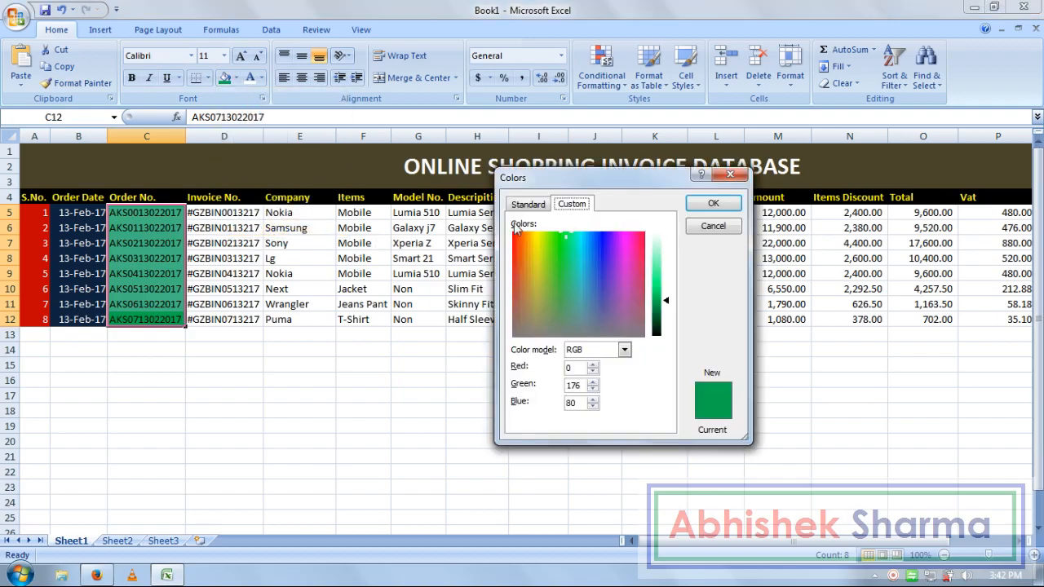
pyautogui.moveTo(667, 303); pyautogui.dragTo(667, 326)
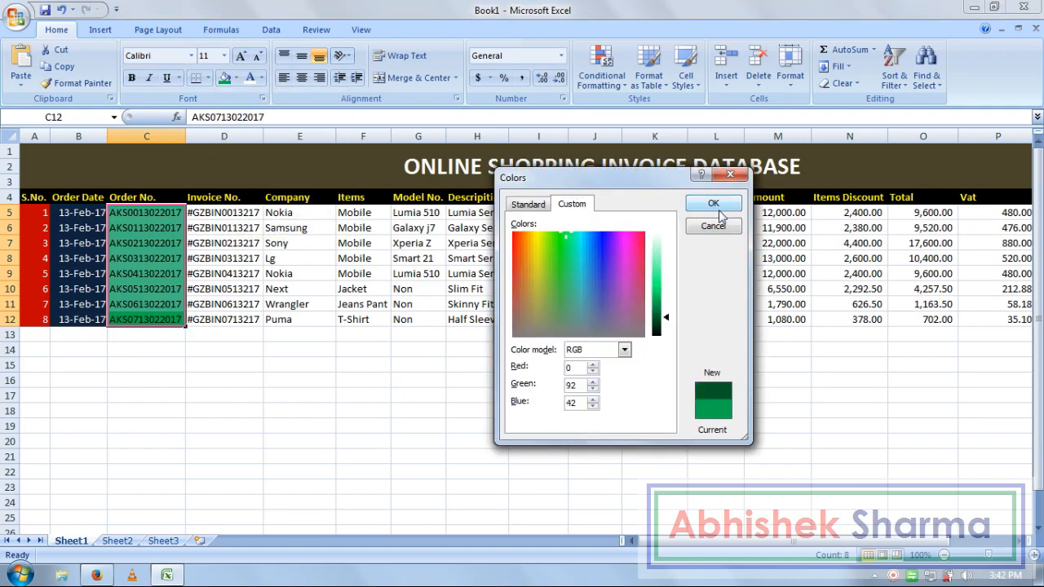
pyautogui.click(713, 203)
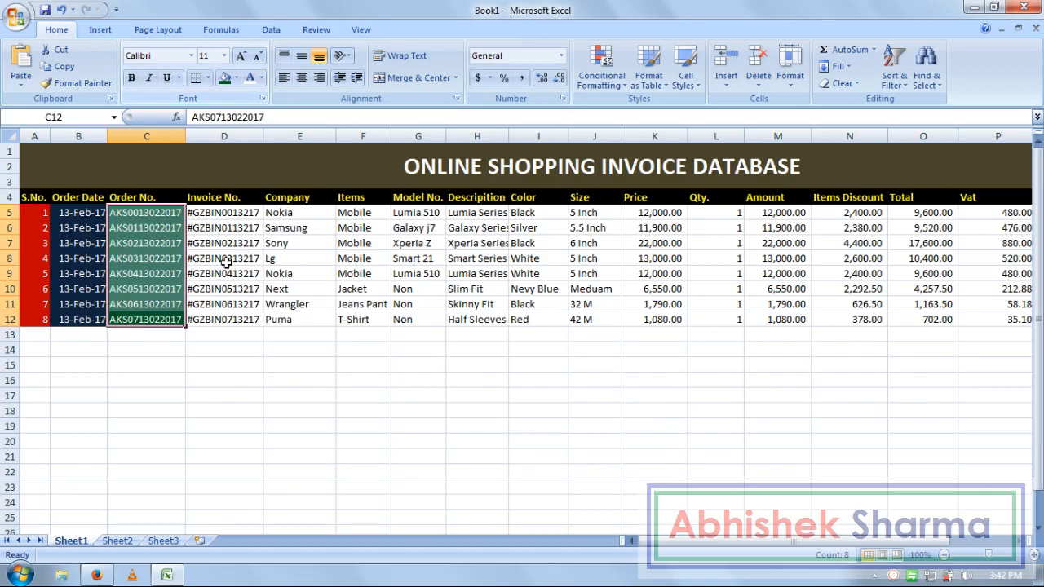
# - Fill Invoice No. cells brown and Company cells dark with yellow text, then select A5:E12
pyautogui.moveTo(232, 212); pyautogui.dragTo(234, 320)
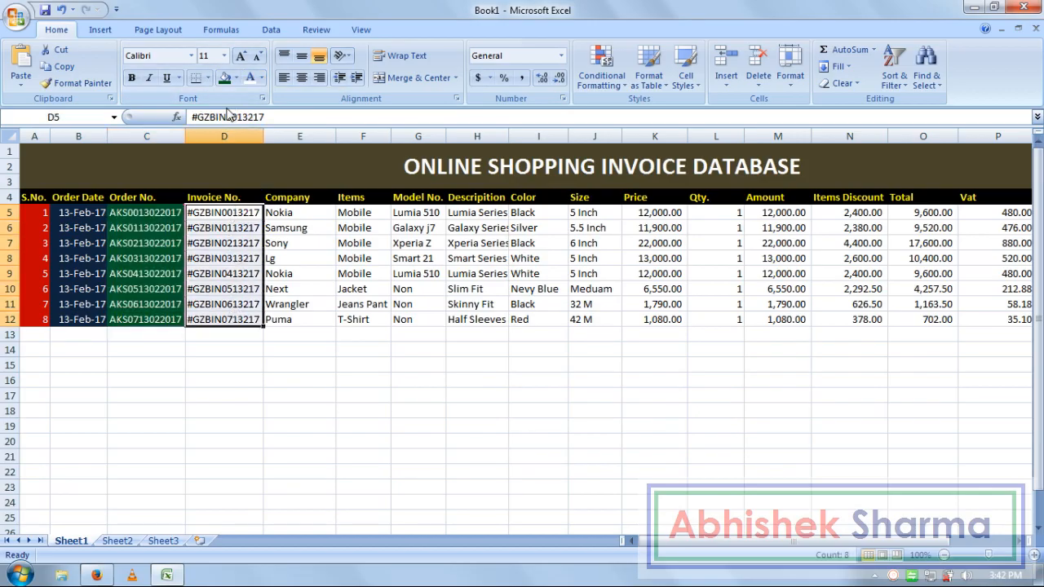
pyautogui.click(235, 78)
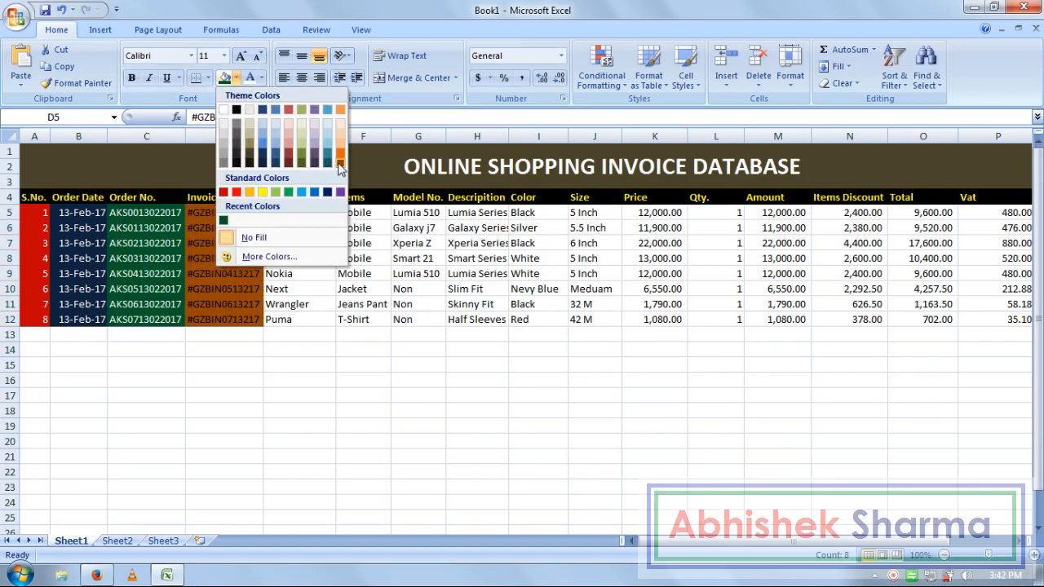
pyautogui.click(342, 170)
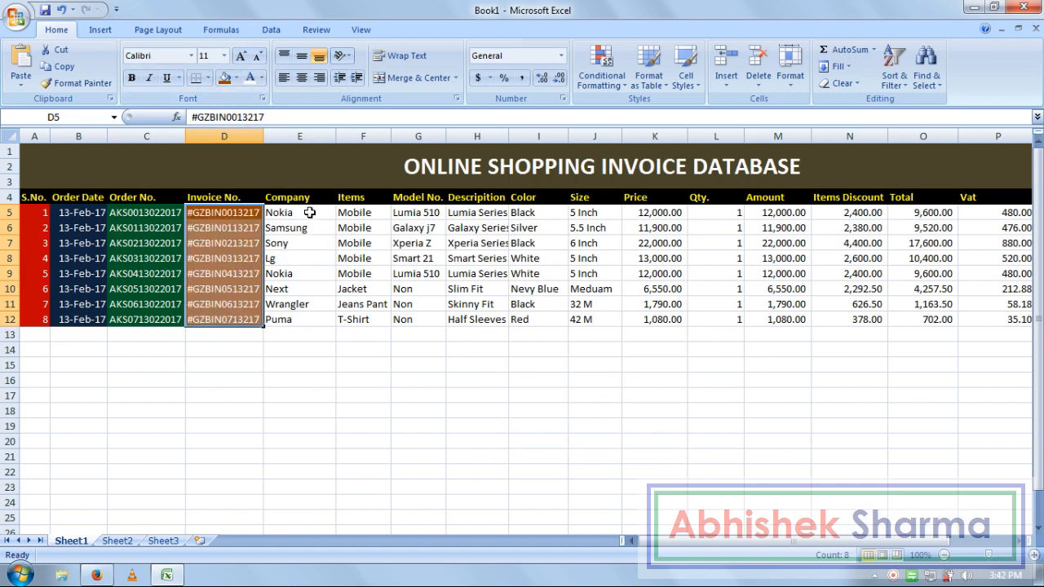
pyautogui.moveTo(310, 213); pyautogui.dragTo(299, 318)
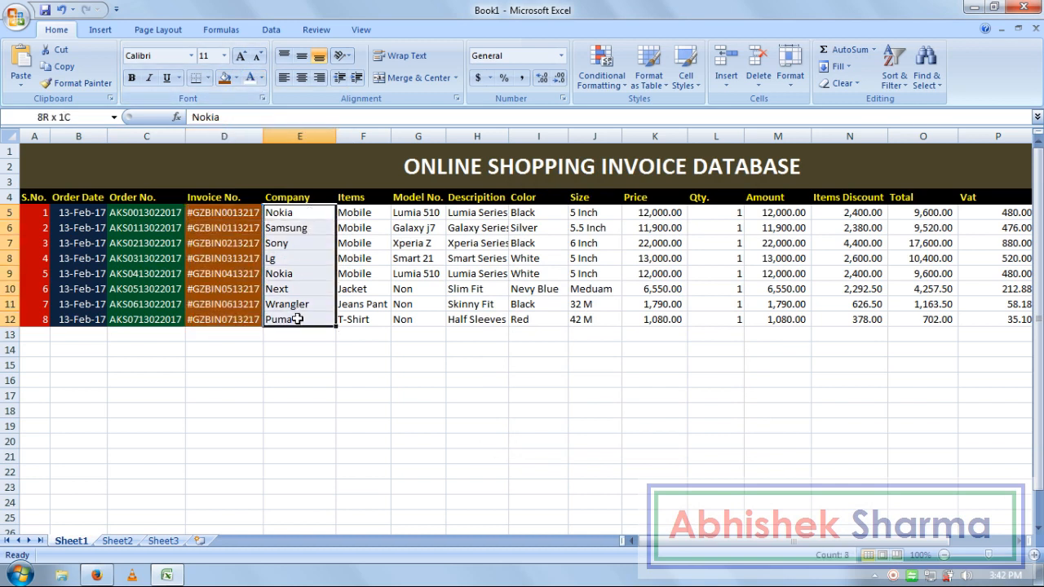
pyautogui.click(235, 77)
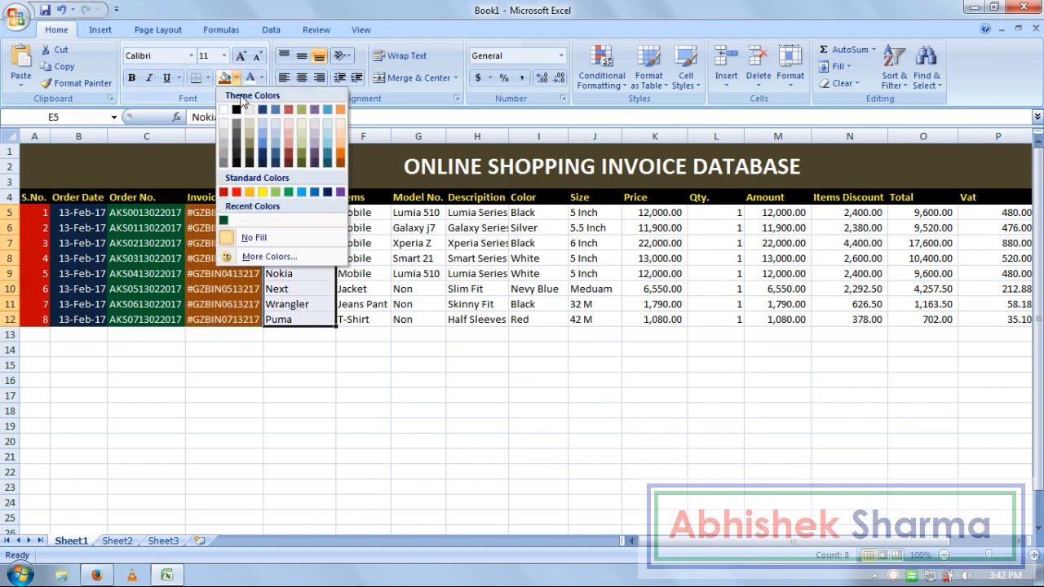
pyautogui.click(249, 162)
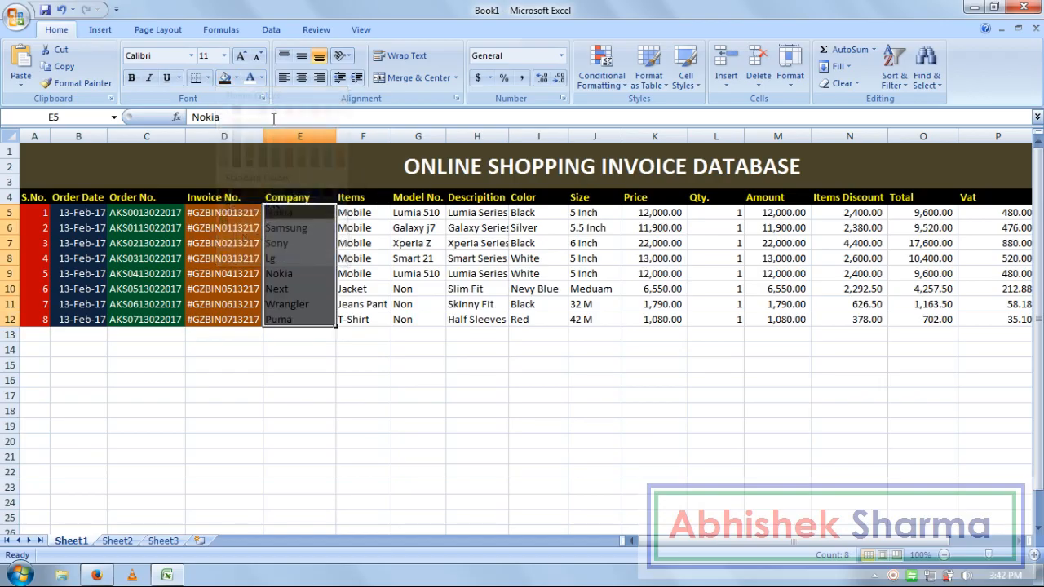
pyautogui.click(262, 78)
pyautogui.click(287, 211)
pyautogui.click(321, 390)
pyautogui.moveTo(296, 319); pyautogui.dragTo(37, 214)
# - Copy A5:E12's colour pattern onto F5:R12 with Format Painter
pyautogui.click(78, 83)
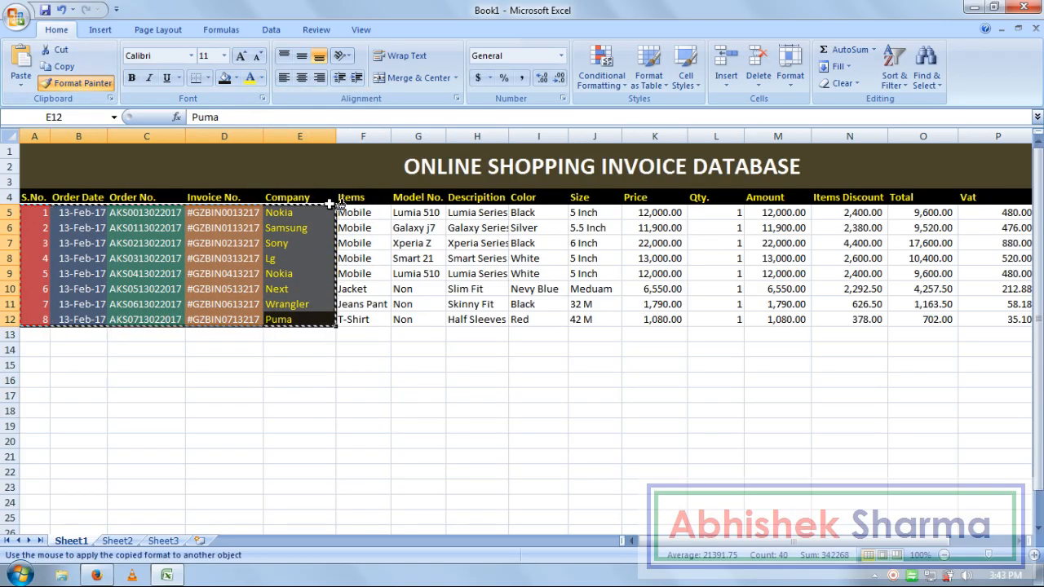
pyautogui.moveTo(351, 212)
pyautogui.mouseDown()
pyautogui.moveTo(706, 283)
pyautogui.moveTo(1006, 312)
pyautogui.moveTo(974, 318)
pyautogui.mouseUp()
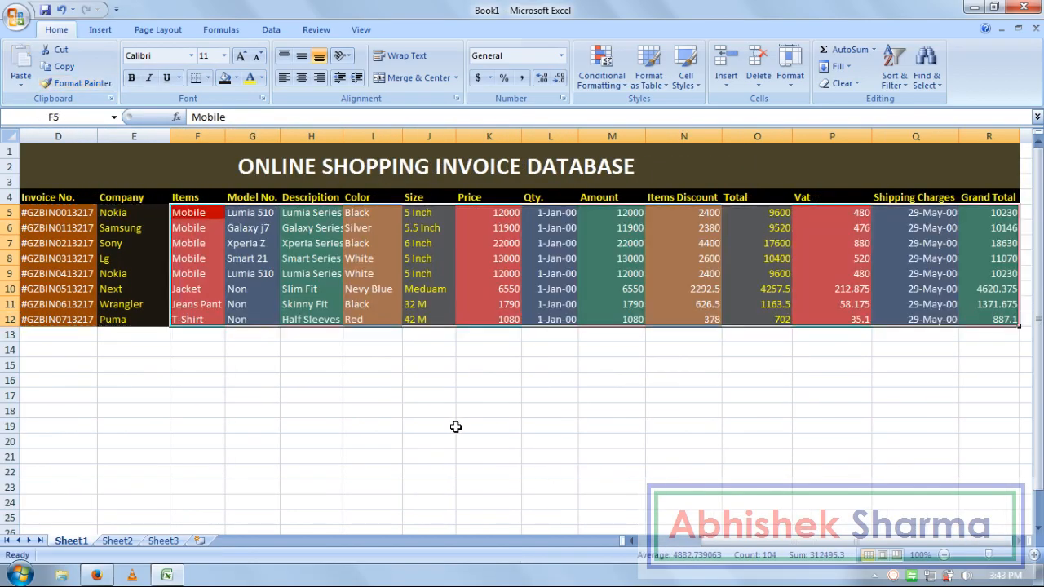
pyautogui.click(451, 426)
pyautogui.click(291, 368)
# - Apply All Borders to every cell of the order table
pyautogui.moveTo(989, 323); pyautogui.dragTo(7, 196)
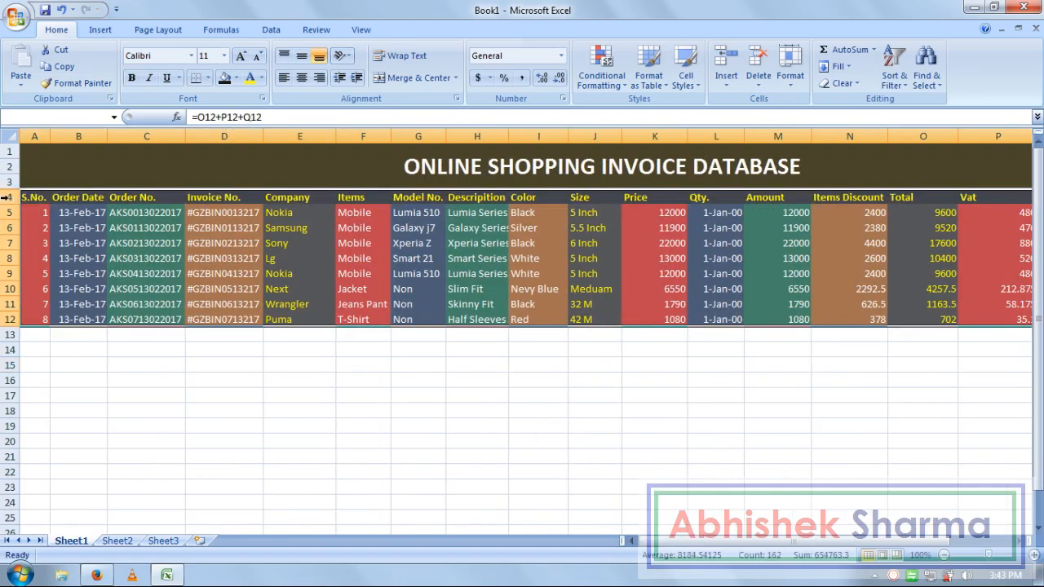
pyautogui.click(209, 79)
pyautogui.click(218, 202)
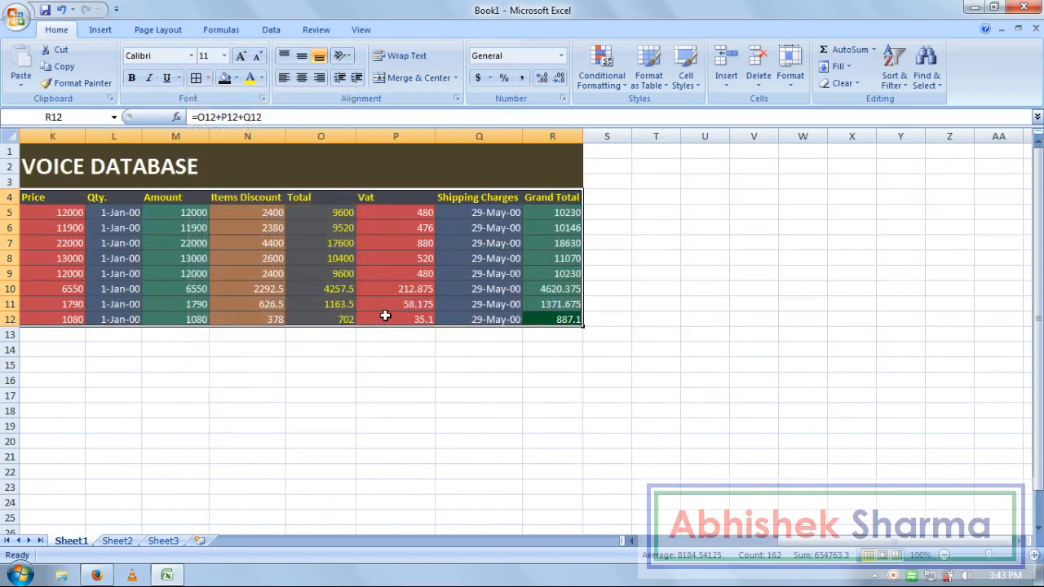
pyautogui.click(535, 425)
pyautogui.moveTo(803, 544); pyautogui.dragTo(644, 540)
pyautogui.click(527, 426)
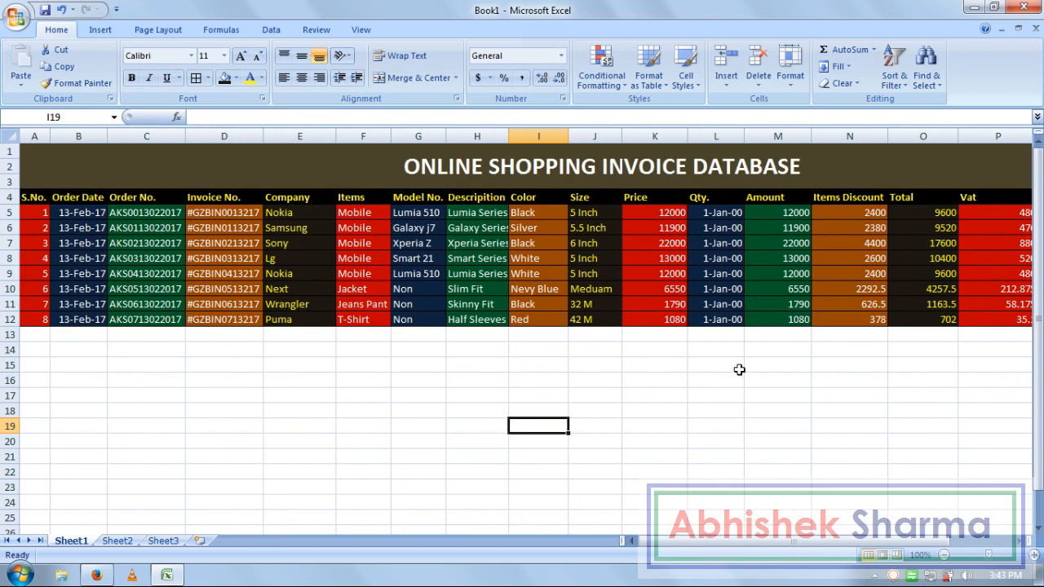
pyautogui.click(401, 381)
pyautogui.click(563, 443)
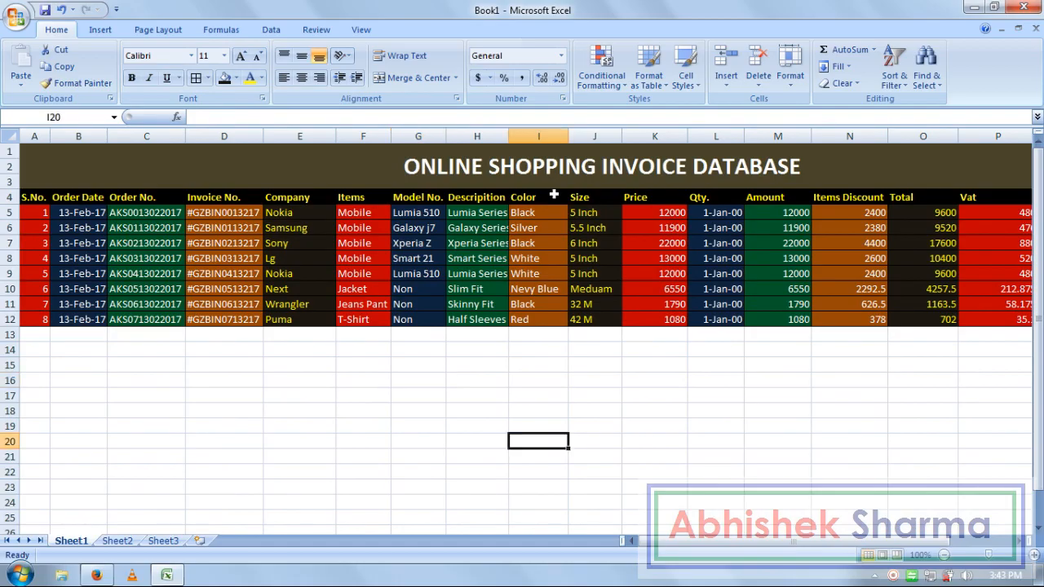
pyautogui.click(784, 448)
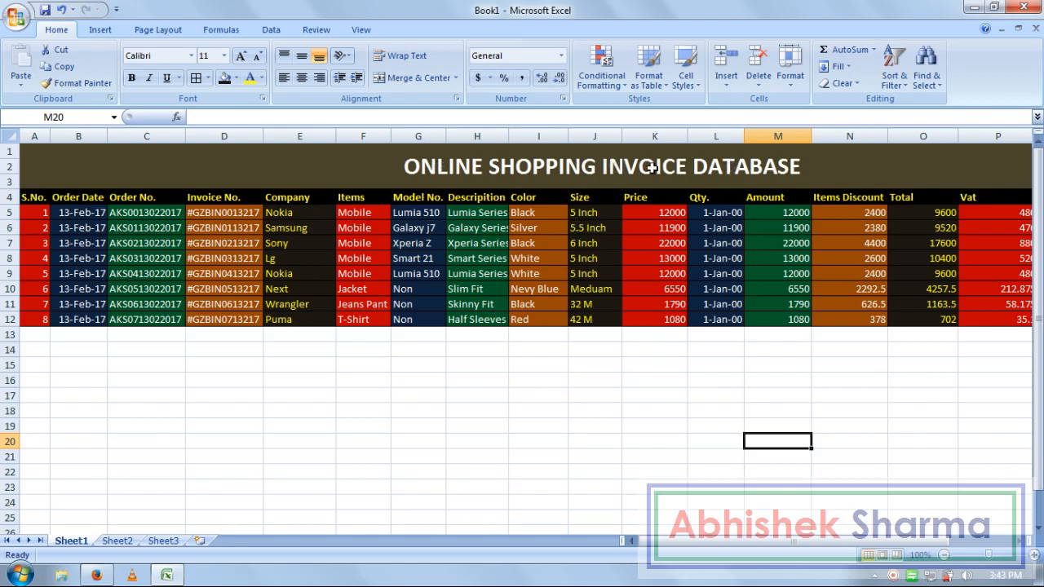
pyautogui.click(581, 402)
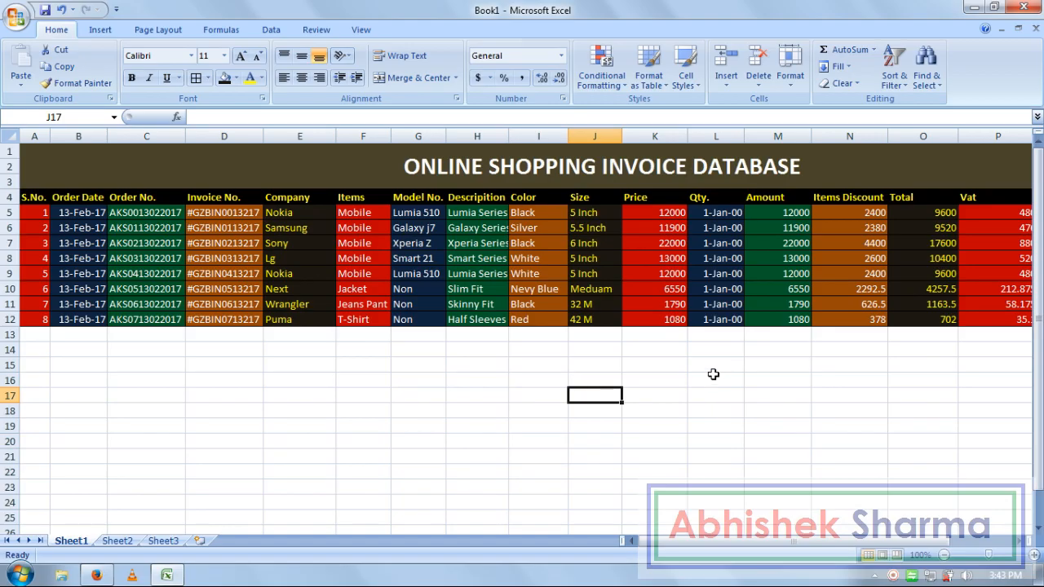
# - Rename the first sheet to 'Product Info.'
pyautogui.rightClick(78, 542)
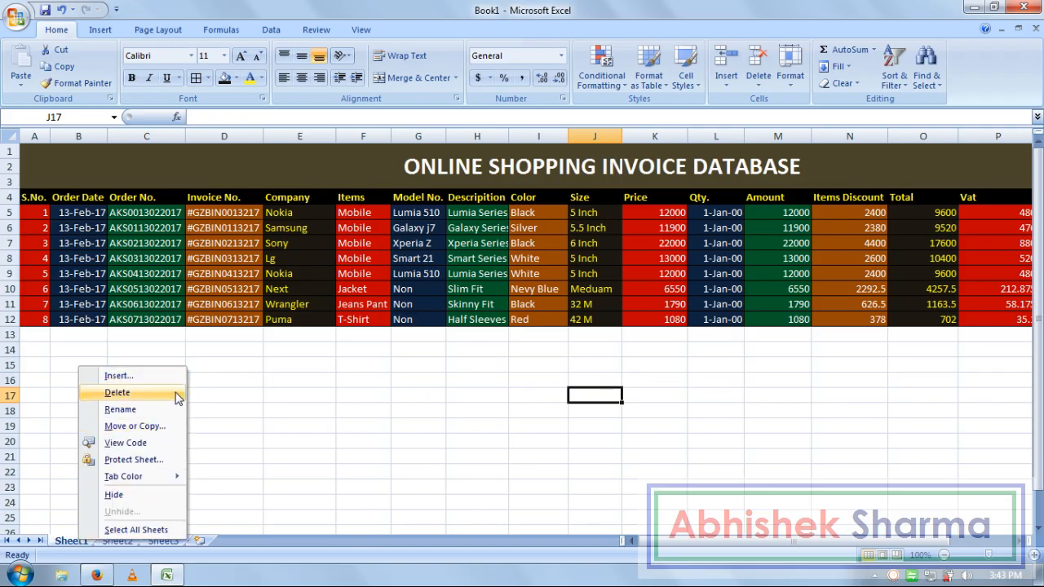
pyautogui.click(167, 414)
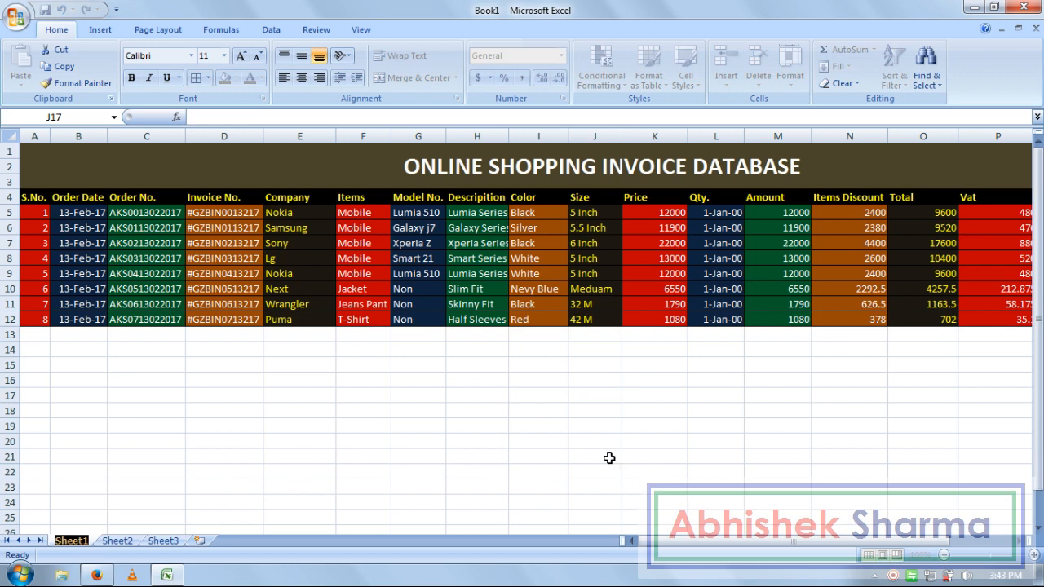
pyautogui.write('pR')
pyautogui.press('BackSpace')
pyautogui.press('BackSpace')
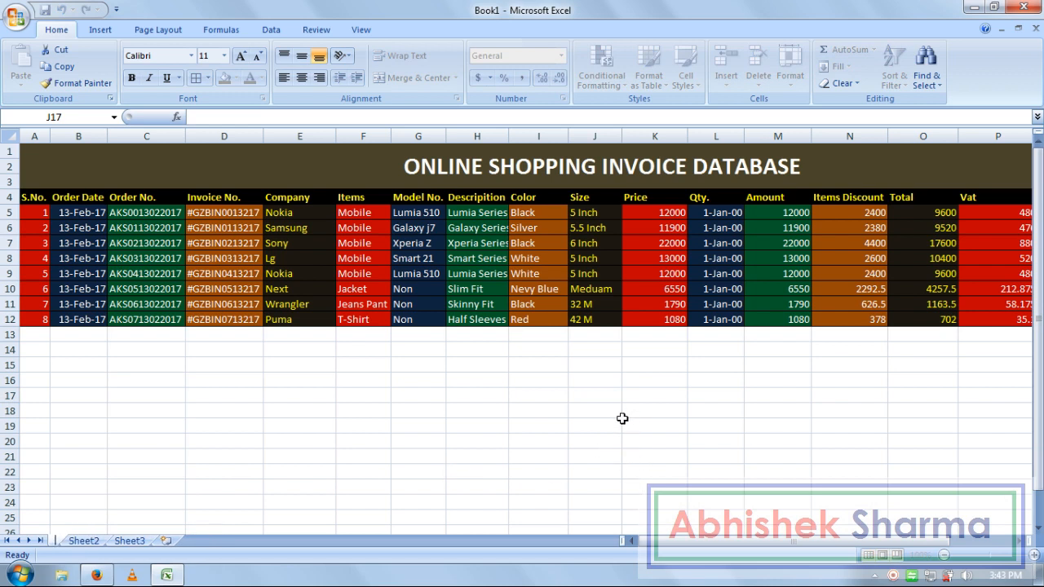
pyautogui.write('Produ')
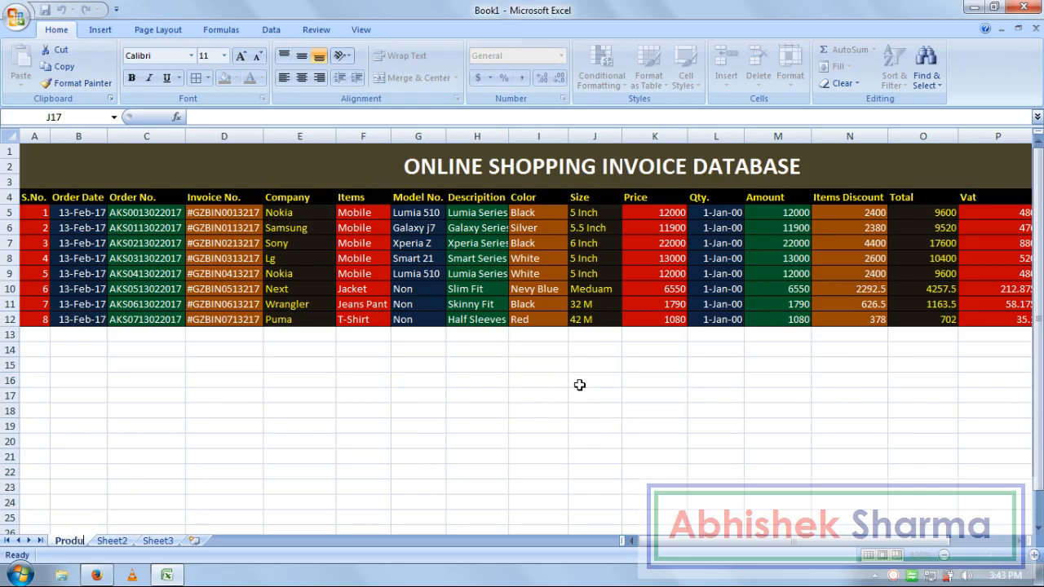
pyautogui.write('ct In')
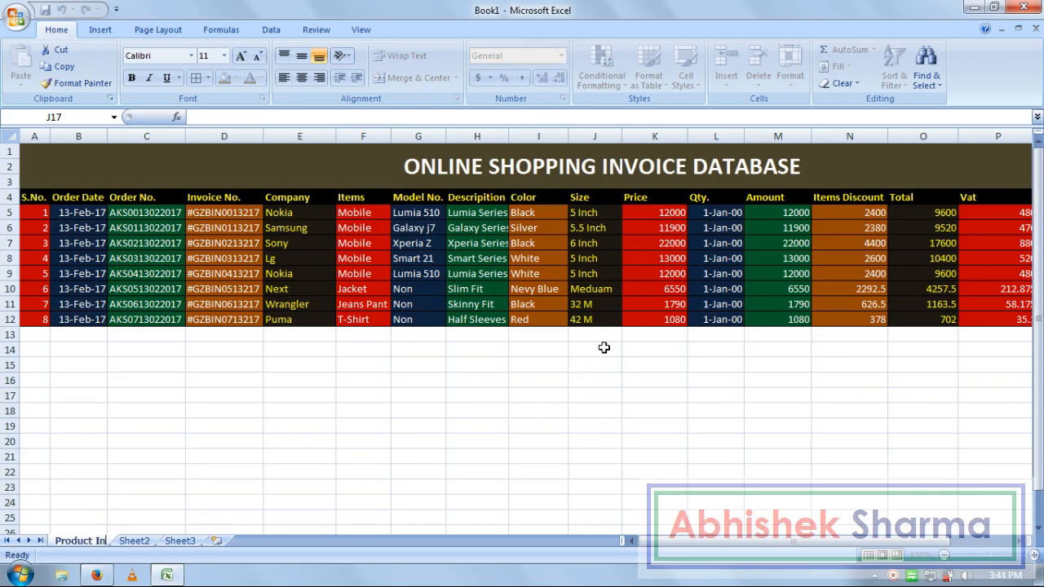
pyautogui.write('fo.')
pyautogui.press('Return')
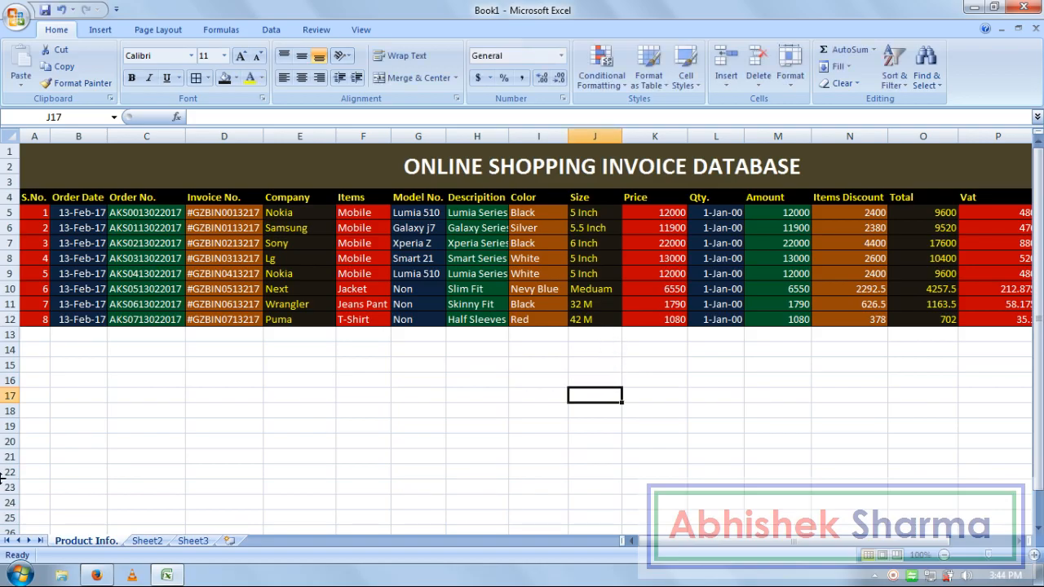
# - Rename Sheet2 to 'Customer Info.' and select its cell A1
pyautogui.doubleClick(143, 541)
pyautogui.write('C')
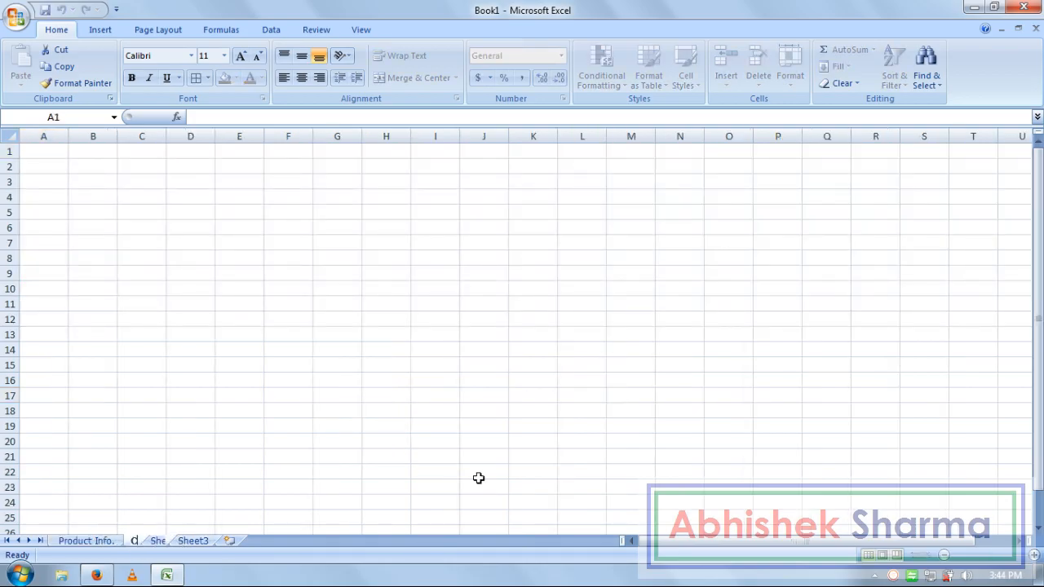
pyautogui.write('ustomer')
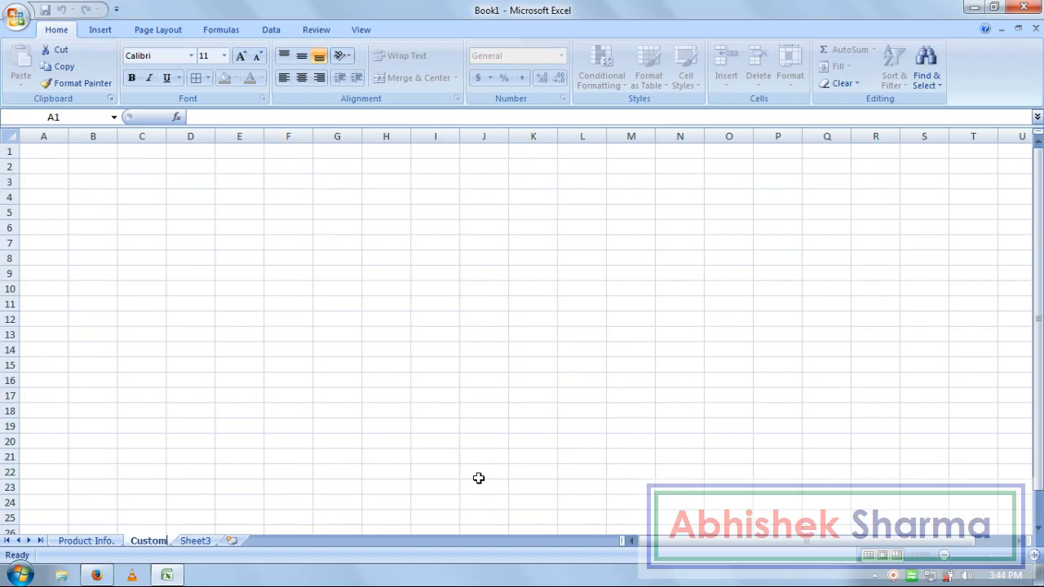
pyautogui.write('i')
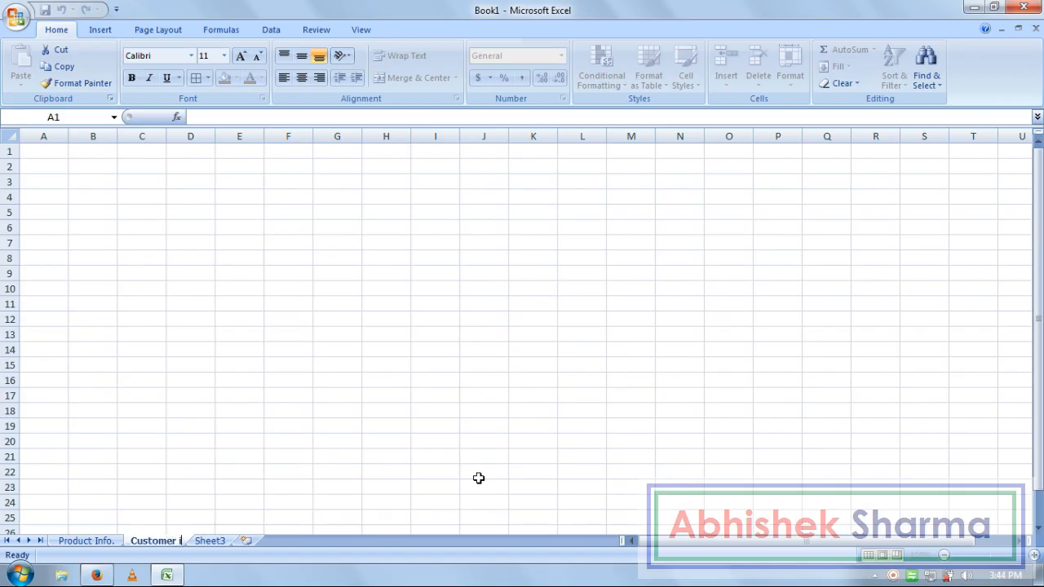
pyautogui.write('nfo.')
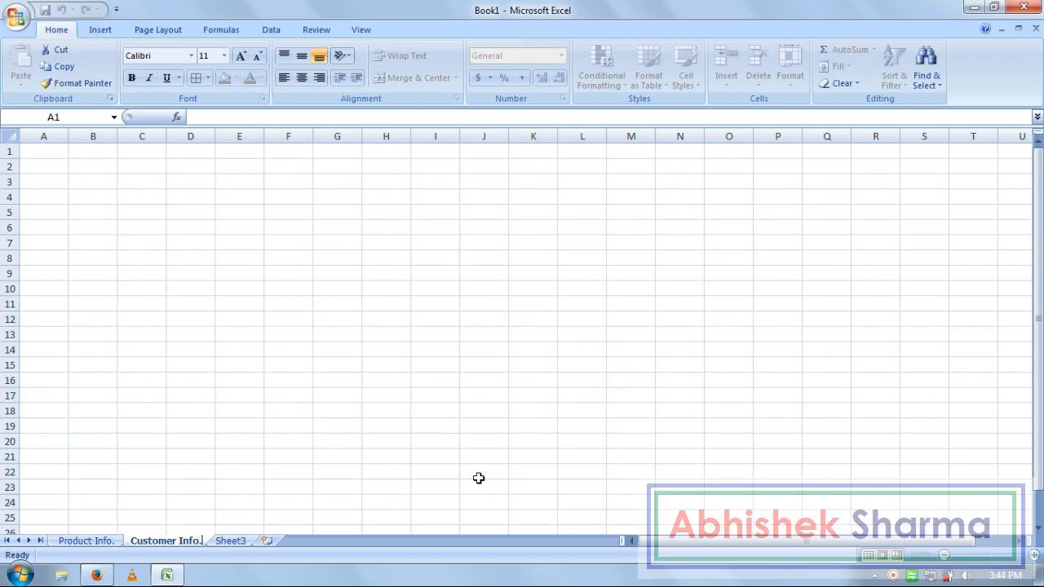
pyautogui.press('Return')
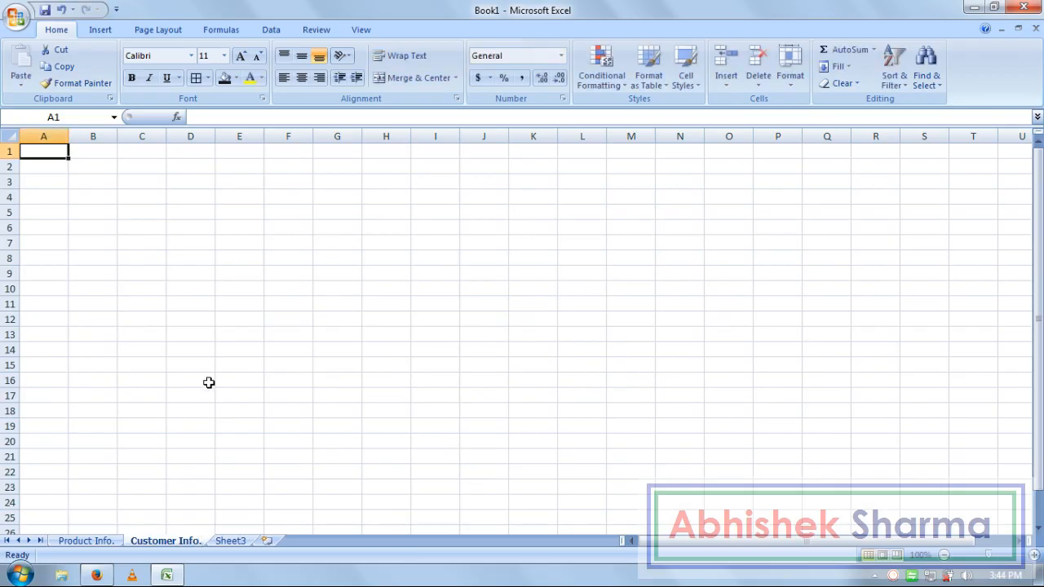
pyautogui.click(194, 443)
pyautogui.click(84, 540)
pyautogui.click(163, 540)
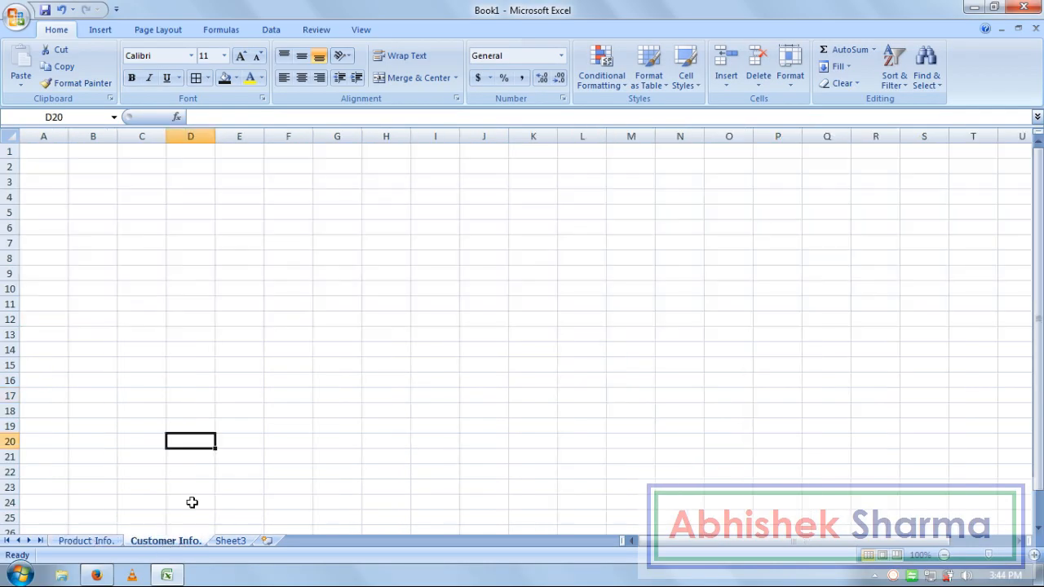
pyautogui.click(238, 396)
pyautogui.click(42, 153)
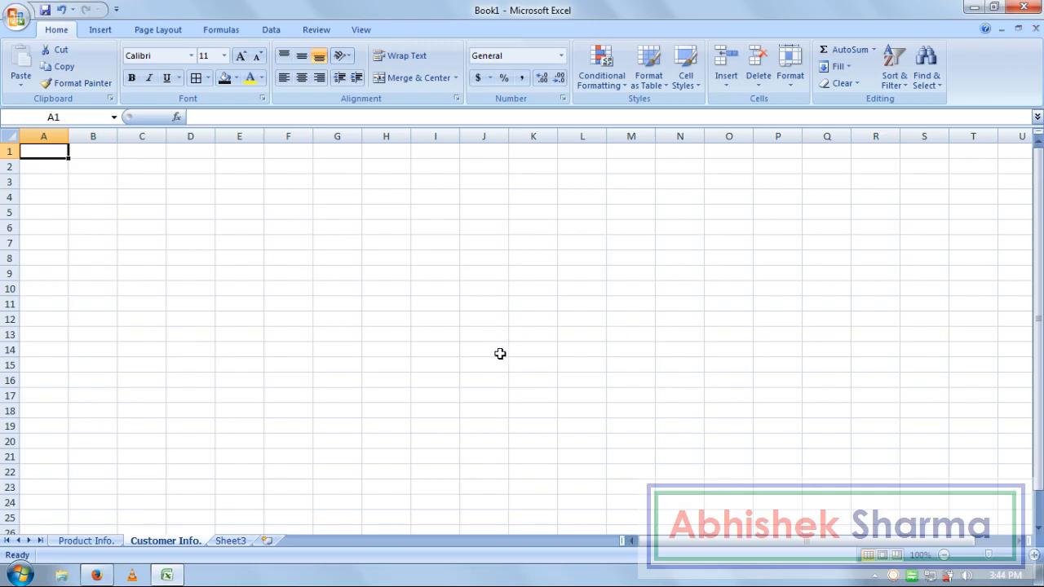
# - Enter the row 5 headings S.No., Order Date, Order No., Invoice No. and Customer Name in A5:E5
pyautogui.press('Down')
pyautogui.press('Down')
pyautogui.press('Down')
pyautogui.press('Down')
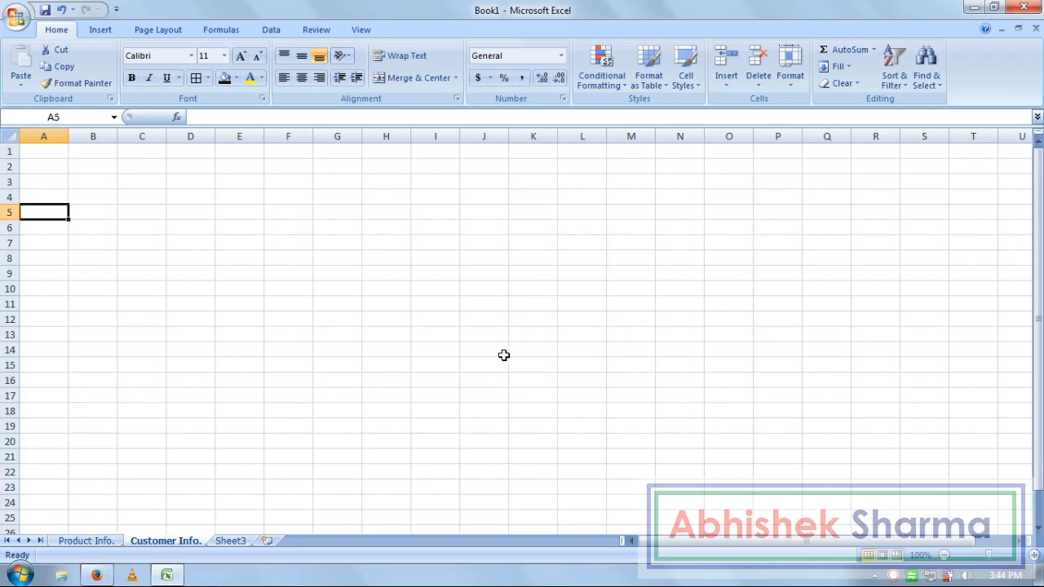
pyautogui.write('S.no.')
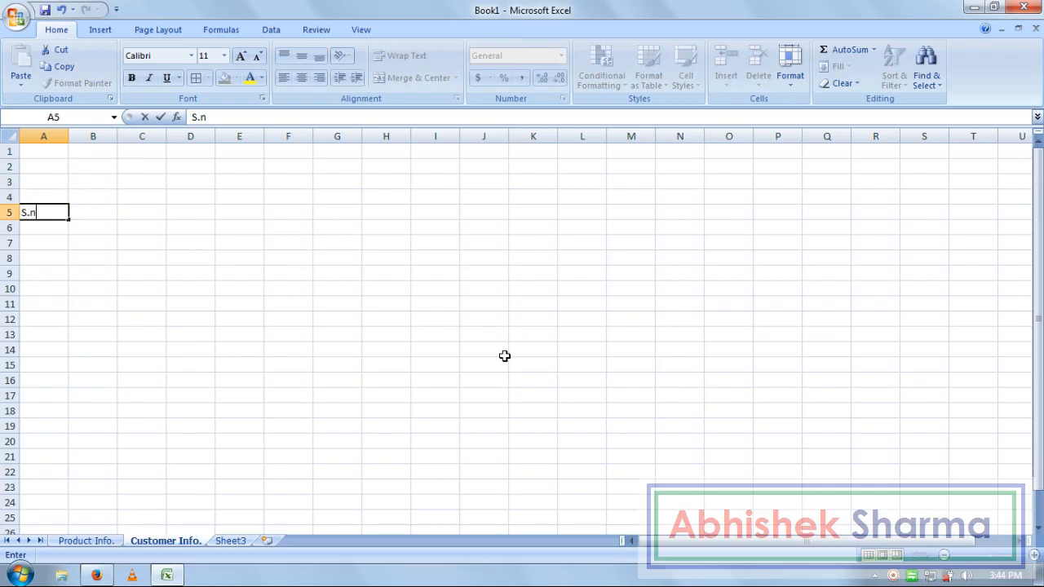
pyautogui.press('BackSpace')
pyautogui.press('BackSpace')
pyautogui.write('No.')
pyautogui.press('Tab')
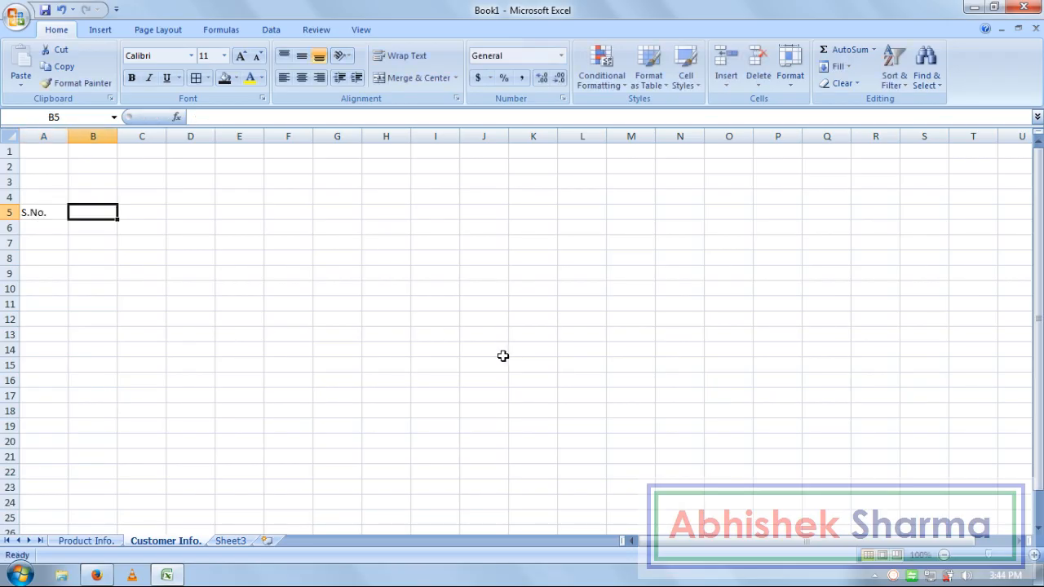
pyautogui.write('Order ')
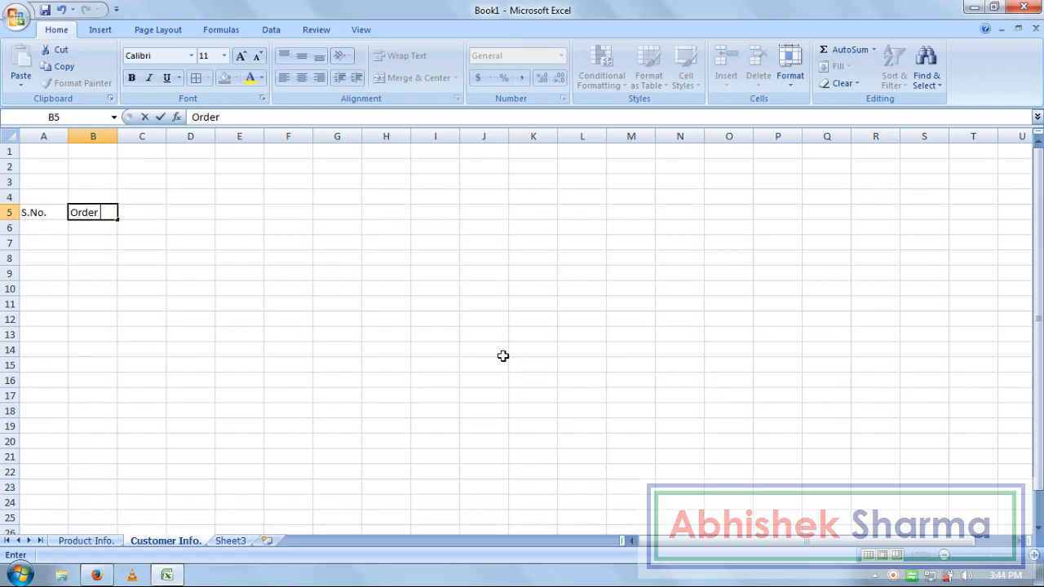
pyautogui.write('Date')
pyautogui.press('Tab')
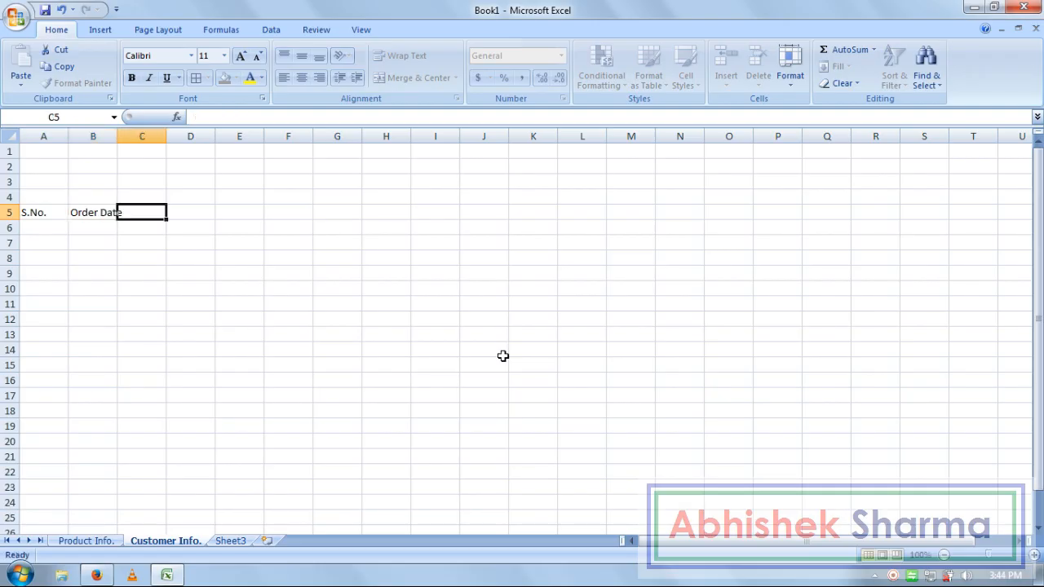
pyautogui.write('Orde')
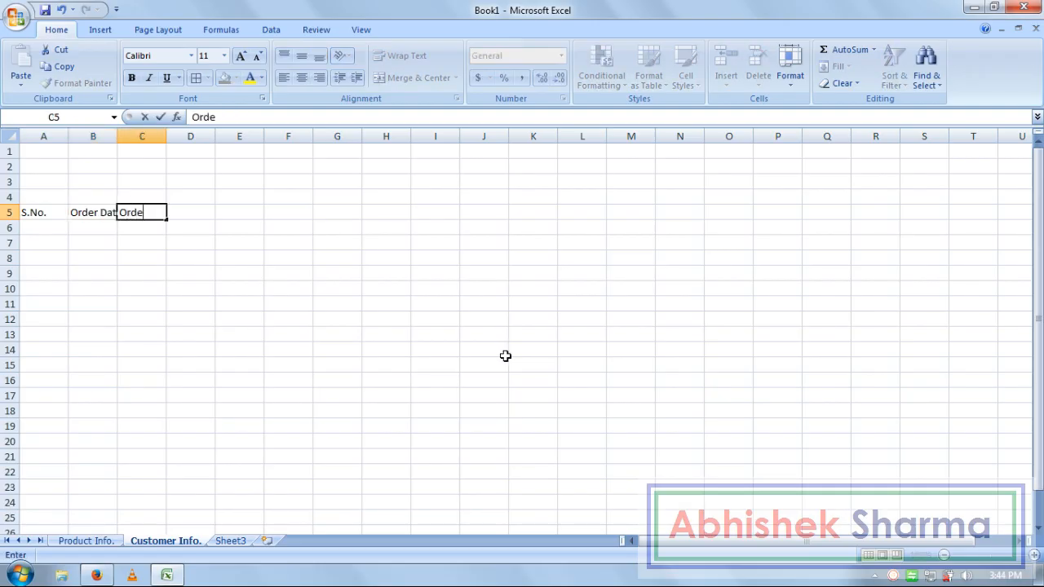
pyautogui.write('r No.')
pyautogui.press('Tab')
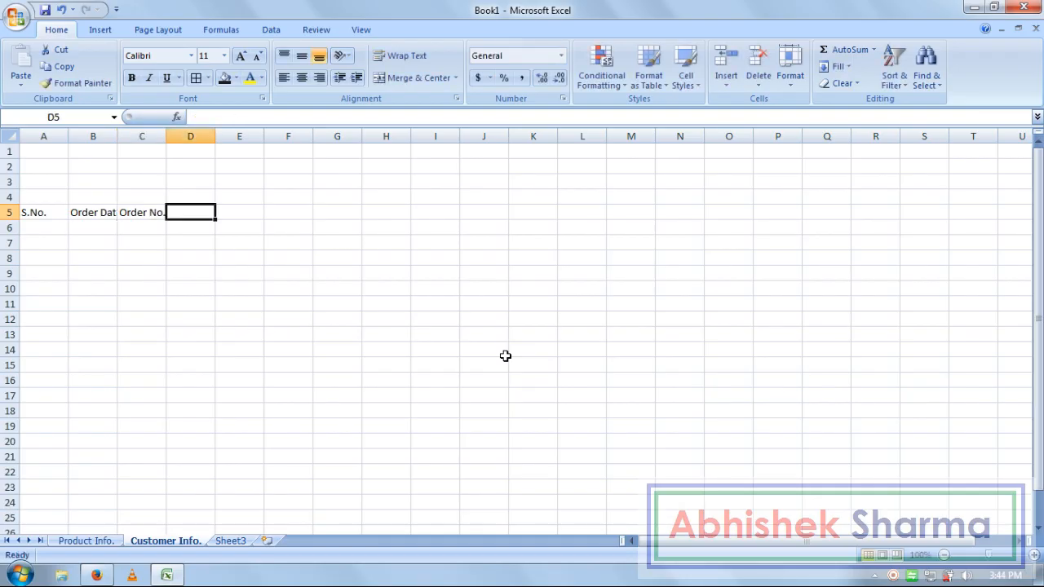
pyautogui.write('InV')
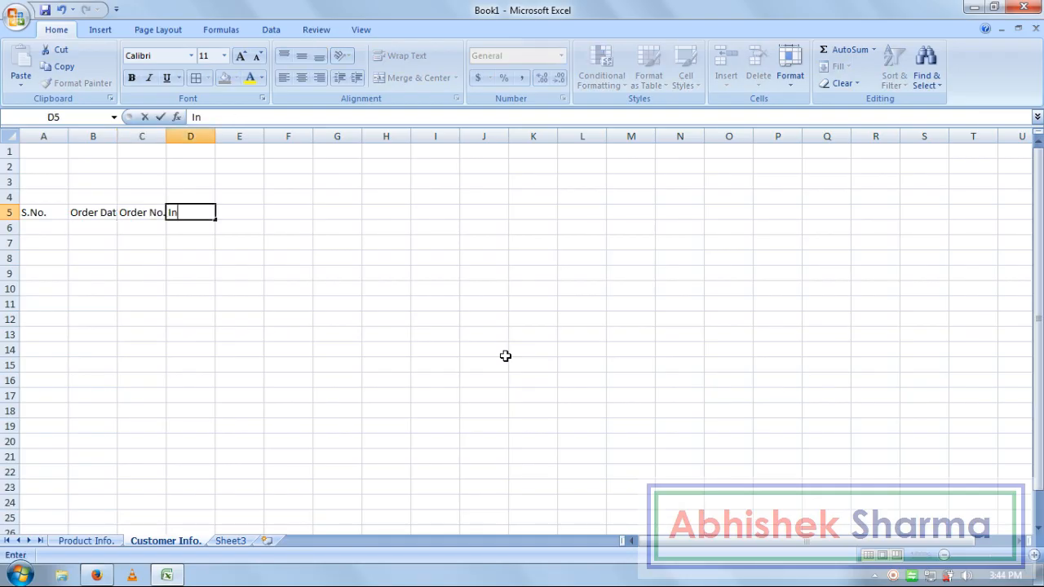
pyautogui.press('BackSpace')
pyautogui.write('voice No.')
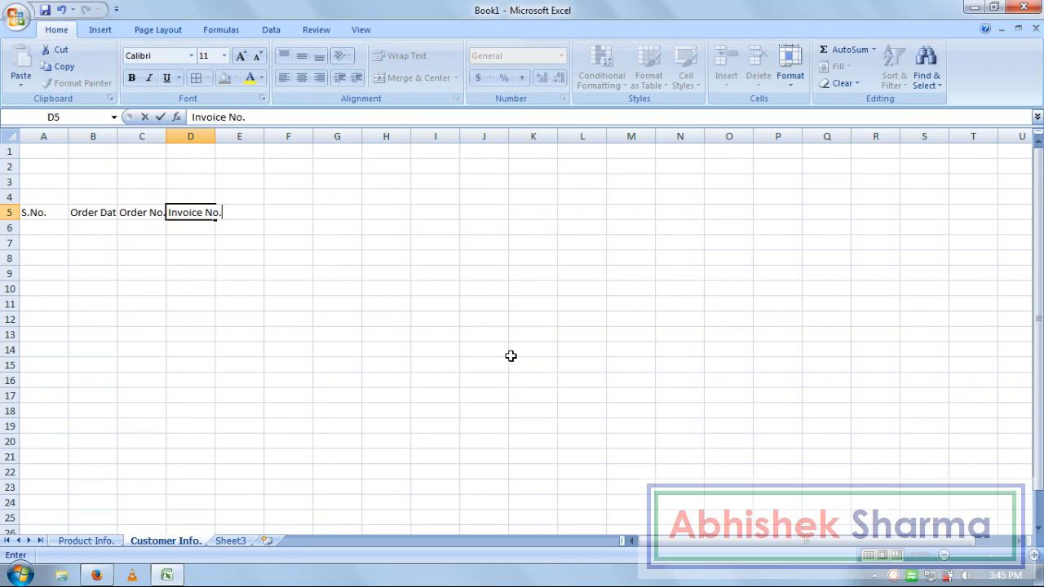
pyautogui.press('Tab')
pyautogui.write('S')
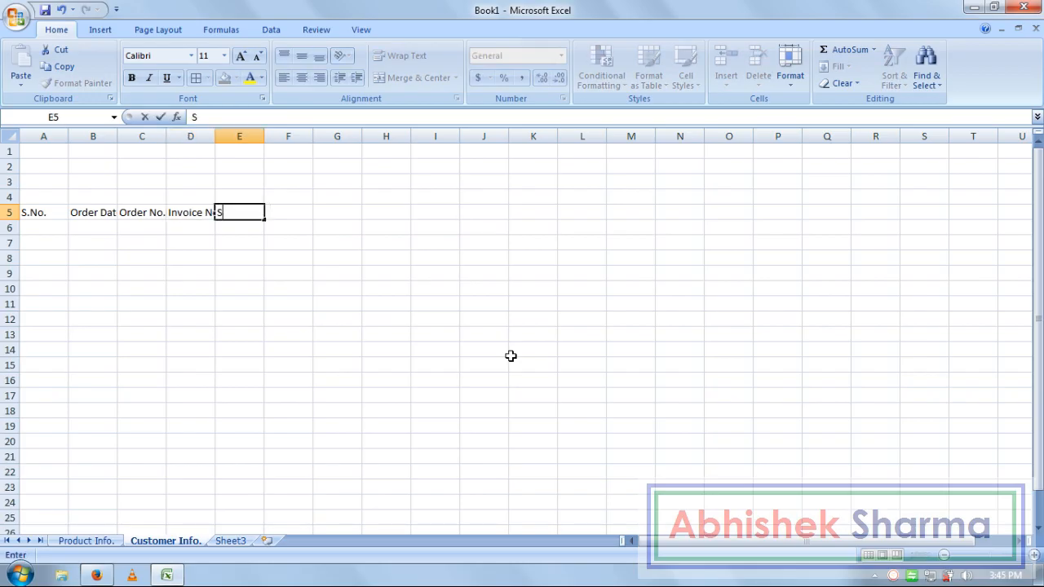
pyautogui.write('Customer')
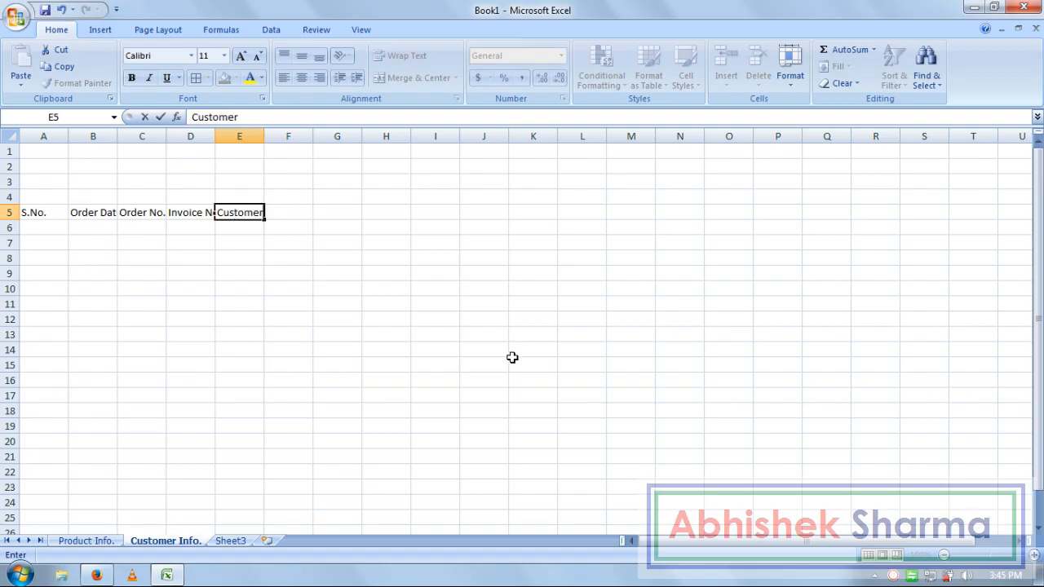
pyautogui.write(' Name')
pyautogui.press('Tab')
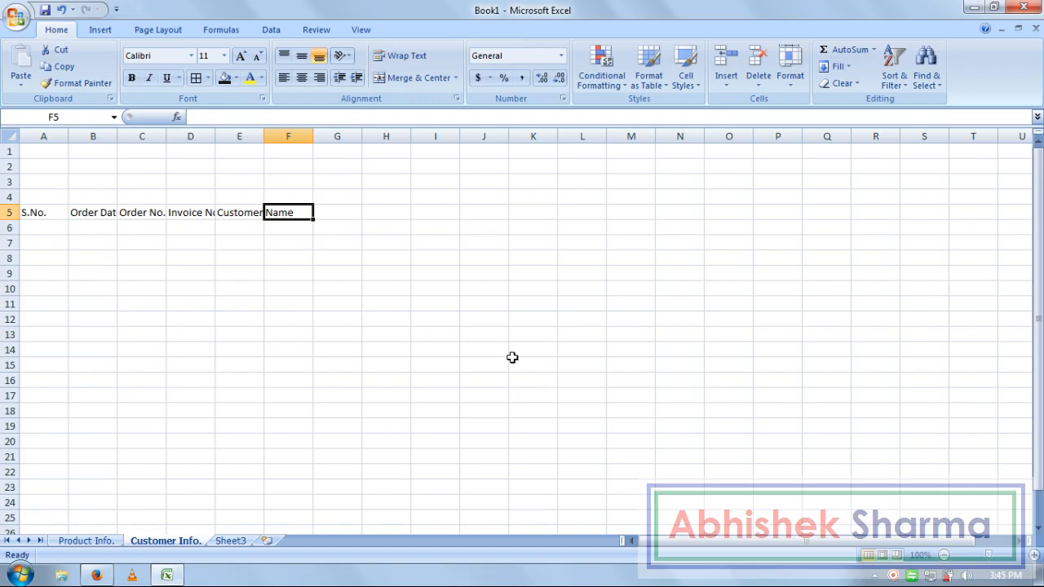
# - Add the headings Contact No., Address, City, State, Zip Code and LandMark in F5:K5
pyautogui.write('C')
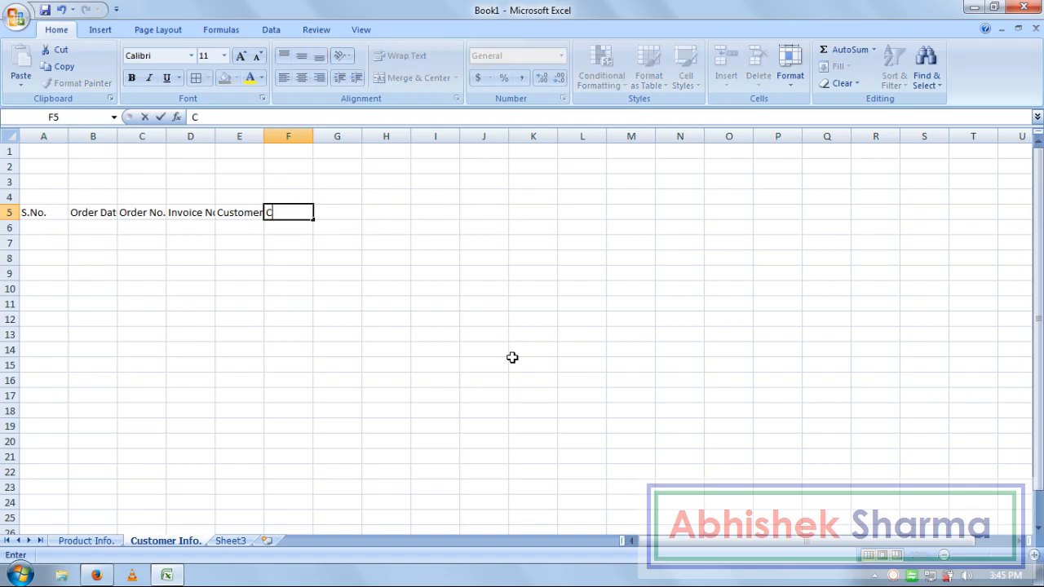
pyautogui.write('ontact No.')
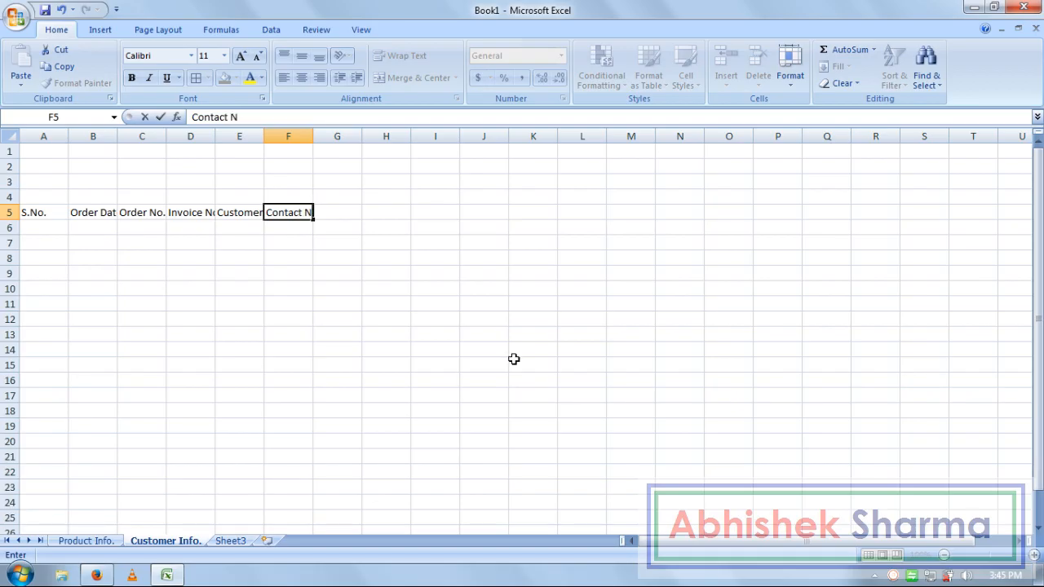
pyautogui.press('Tab')
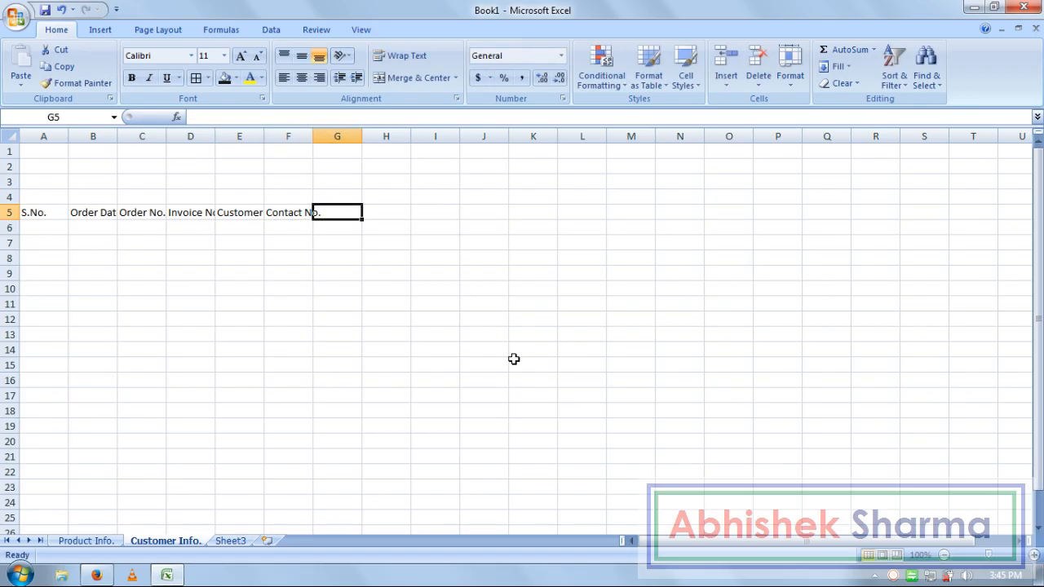
pyautogui.write('Address')
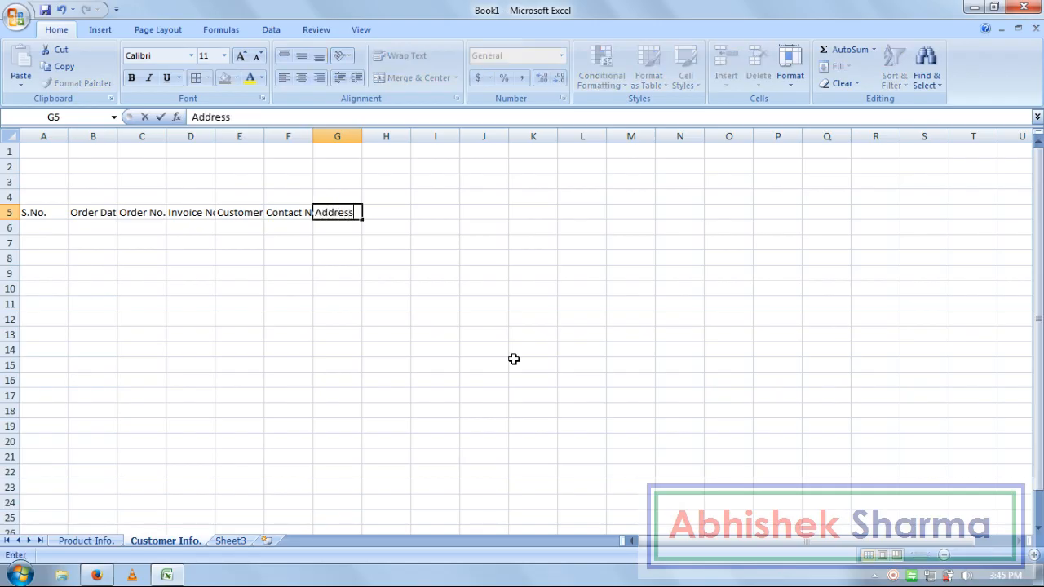
pyautogui.press('Tab')
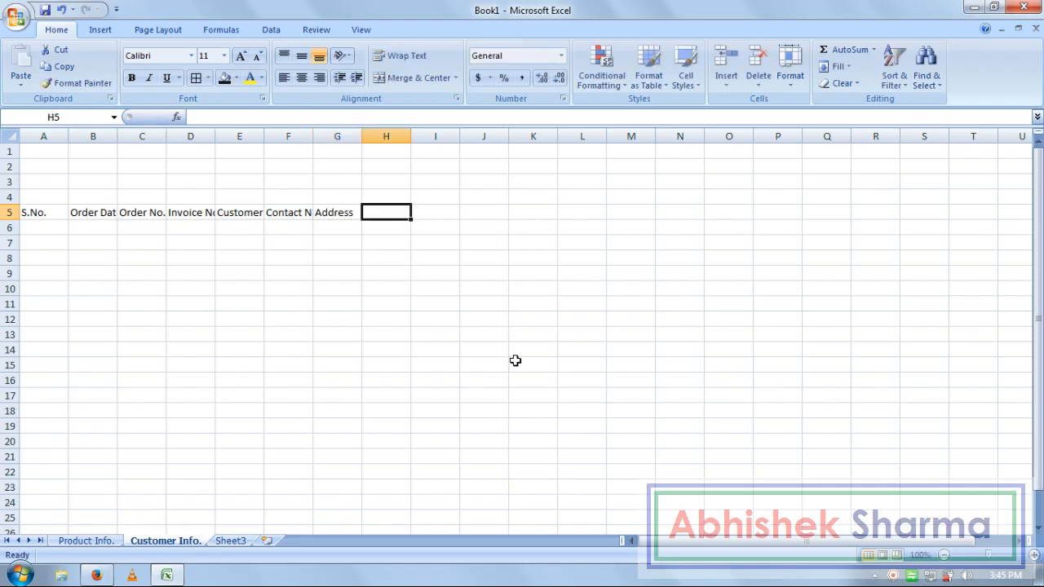
pyautogui.write('City')
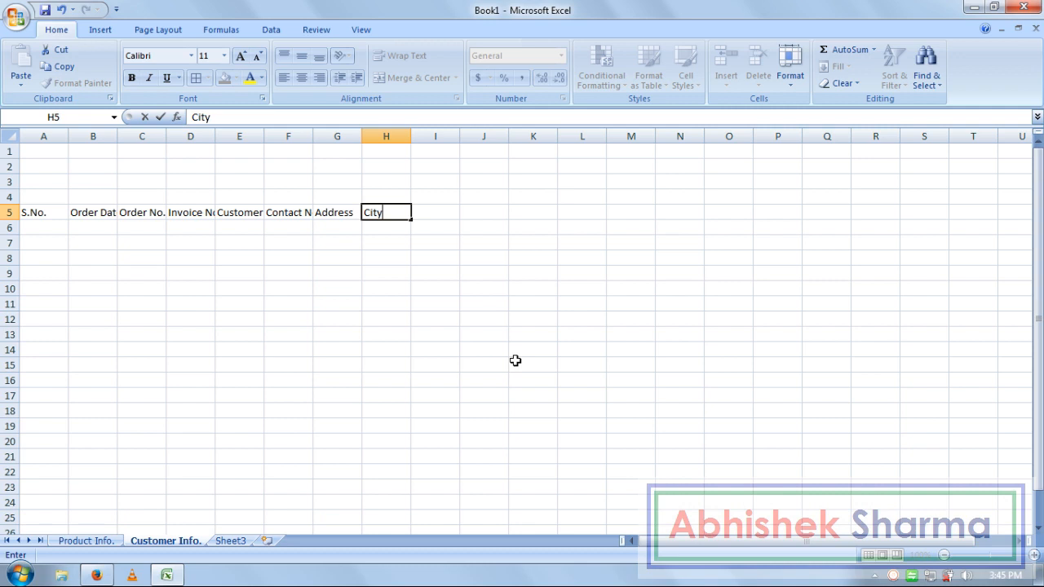
pyautogui.press('Tab')
pyautogui.write('State')
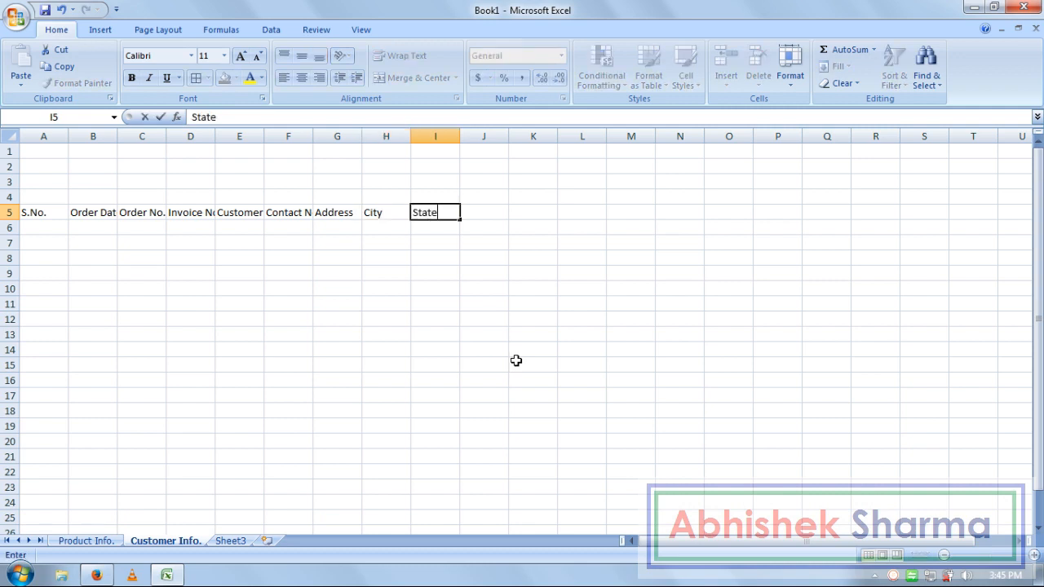
pyautogui.press('Tab')
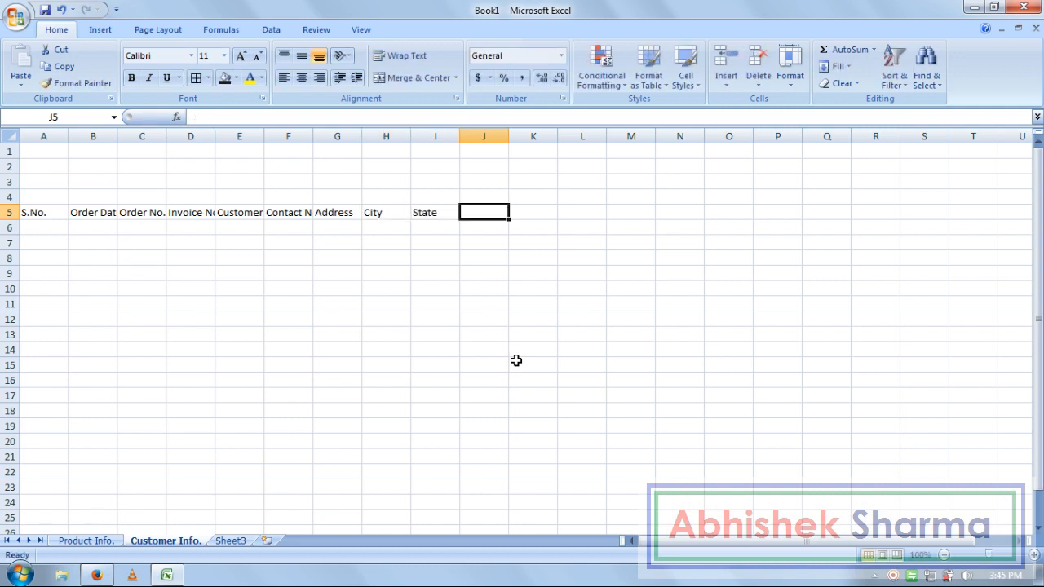
pyautogui.write('Z')
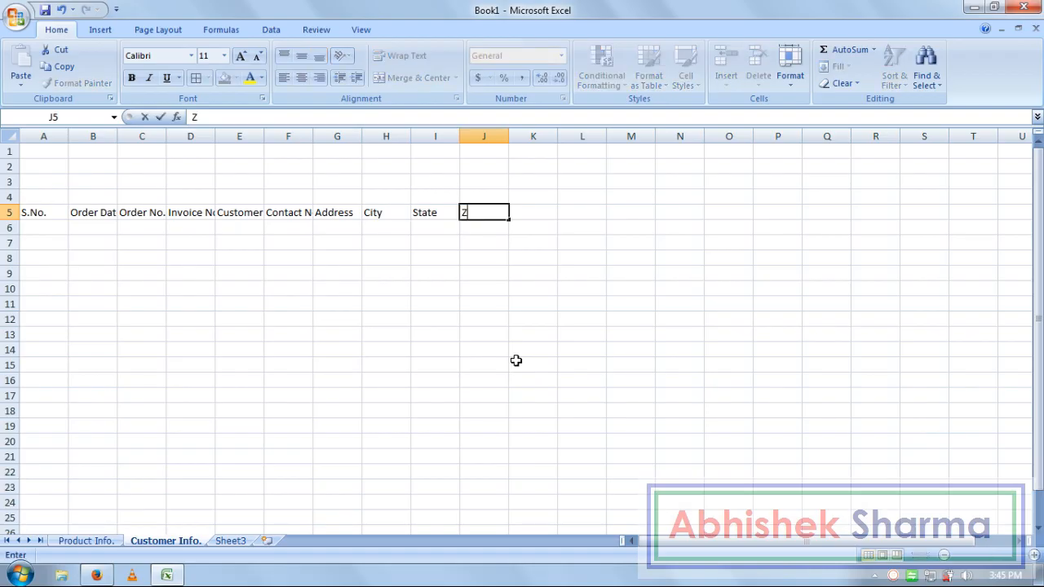
pyautogui.write('ip Code')
pyautogui.press('Tab')
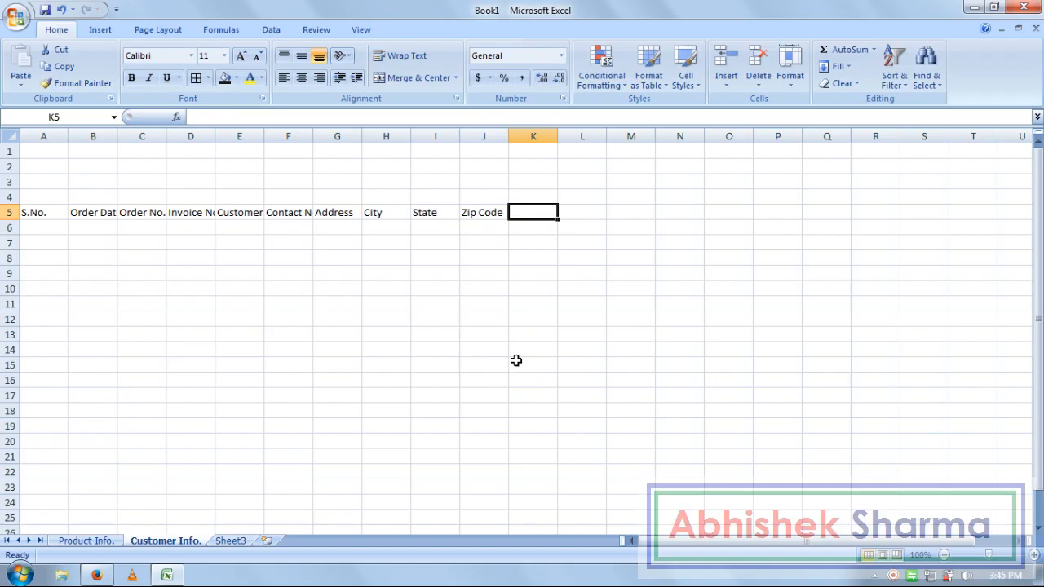
pyautogui.write('LandMark')
pyautogui.press('Return')
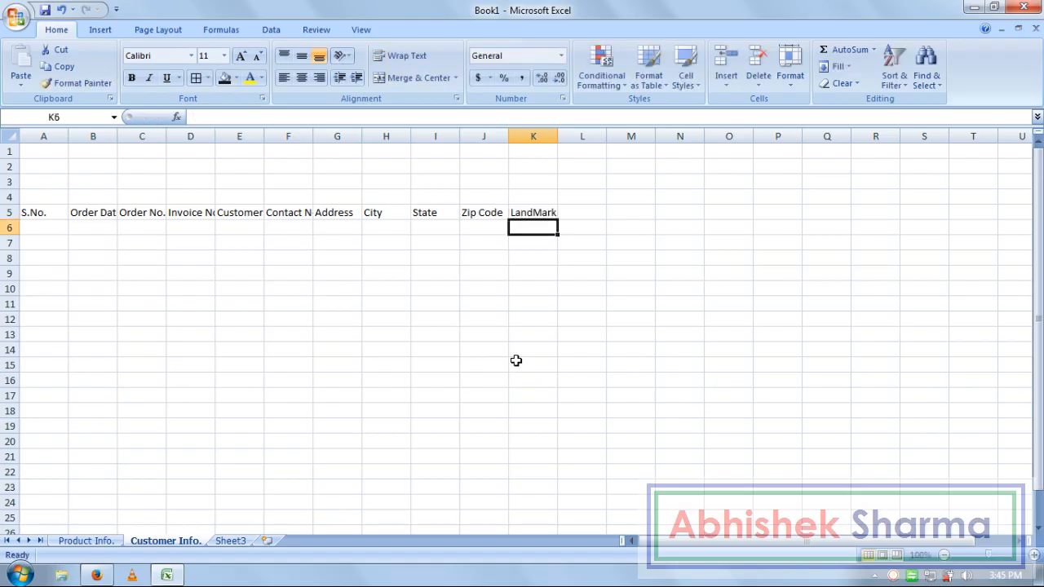
# - AutoFit the widths of columns A–K to the header text in row 5
pyautogui.click(277, 216)
pyautogui.moveTo(526, 215); pyautogui.dragTo(45, 228)
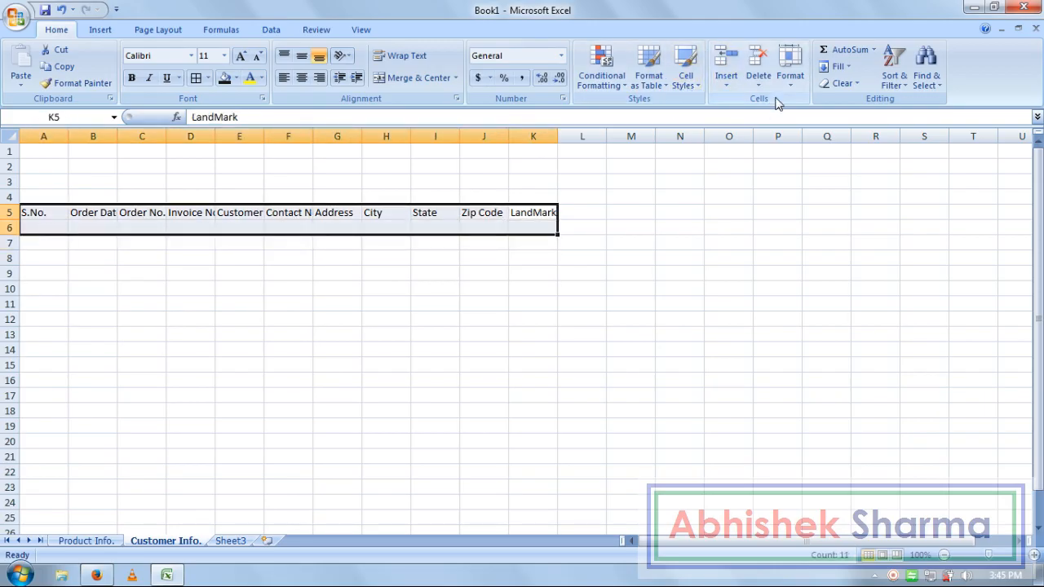
pyautogui.click(789, 72)
pyautogui.click(814, 171)
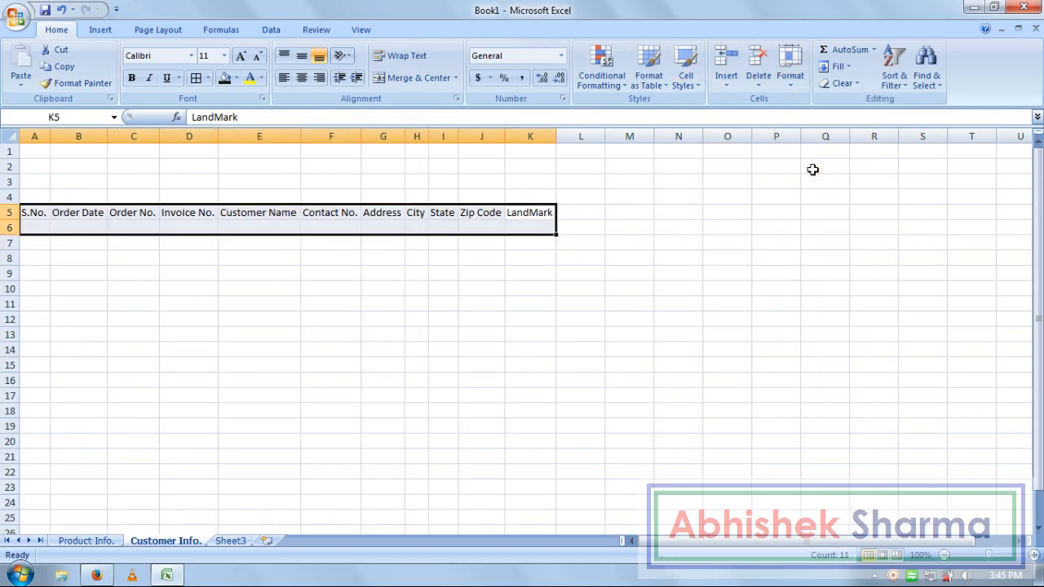
pyautogui.click(578, 380)
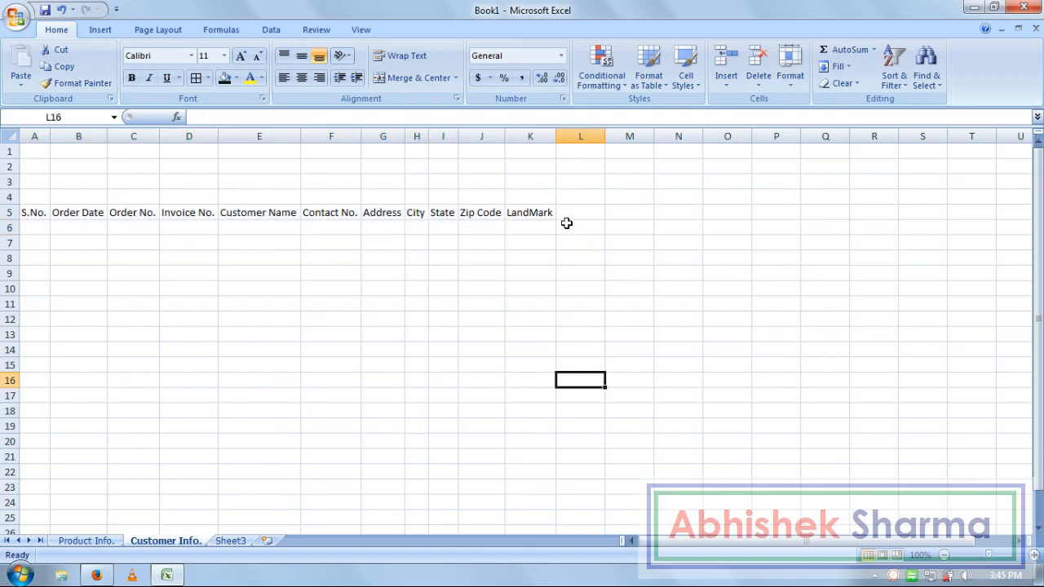
# - Zoom to the selected header rows A5:K6 using Zoom to Selection
pyautogui.moveTo(531, 214); pyautogui.dragTo(39, 221)
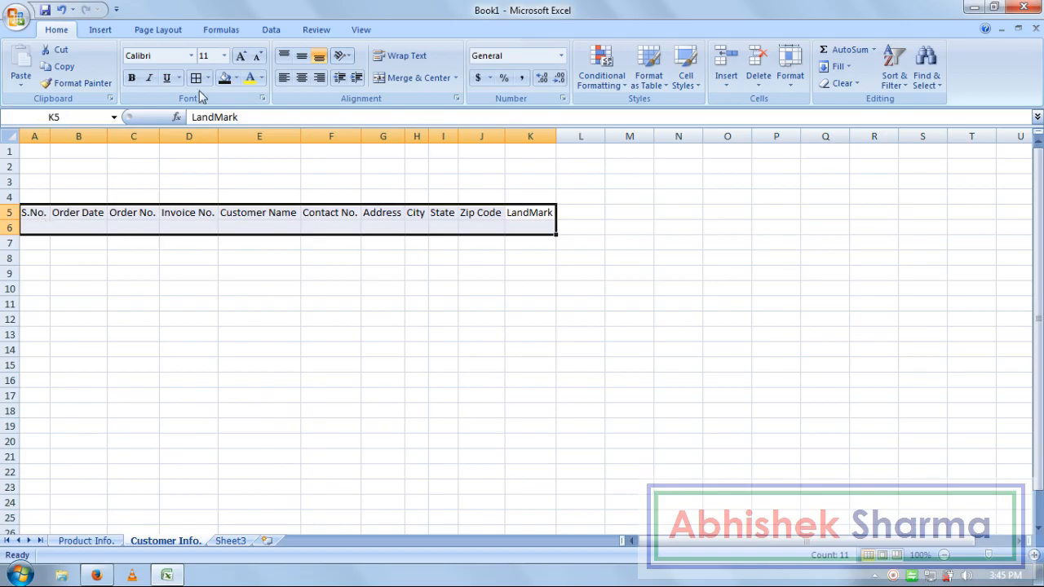
pyautogui.click(361, 30)
pyautogui.click(447, 82)
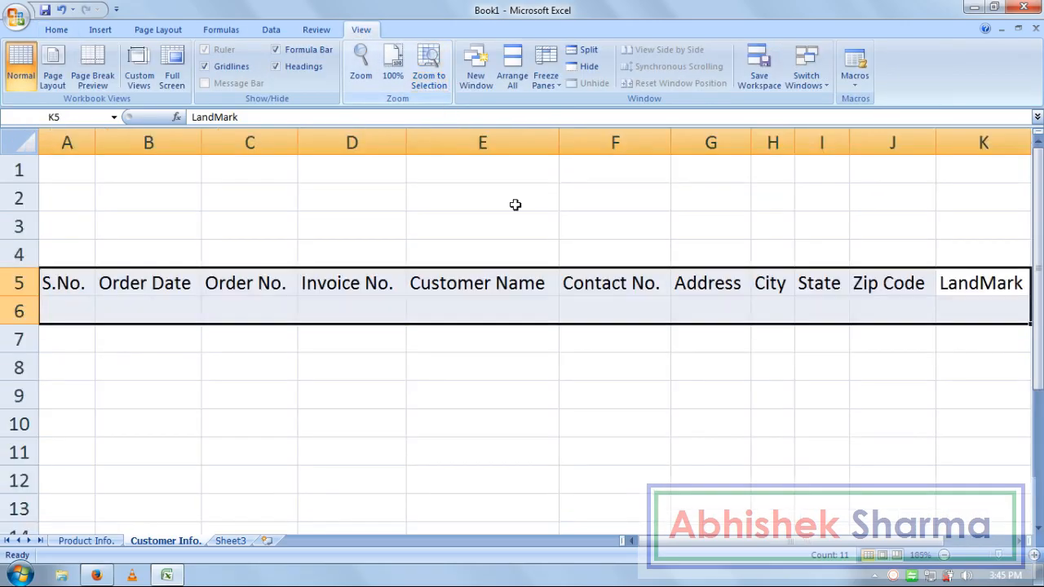
pyautogui.click(622, 429)
pyautogui.click(72, 307)
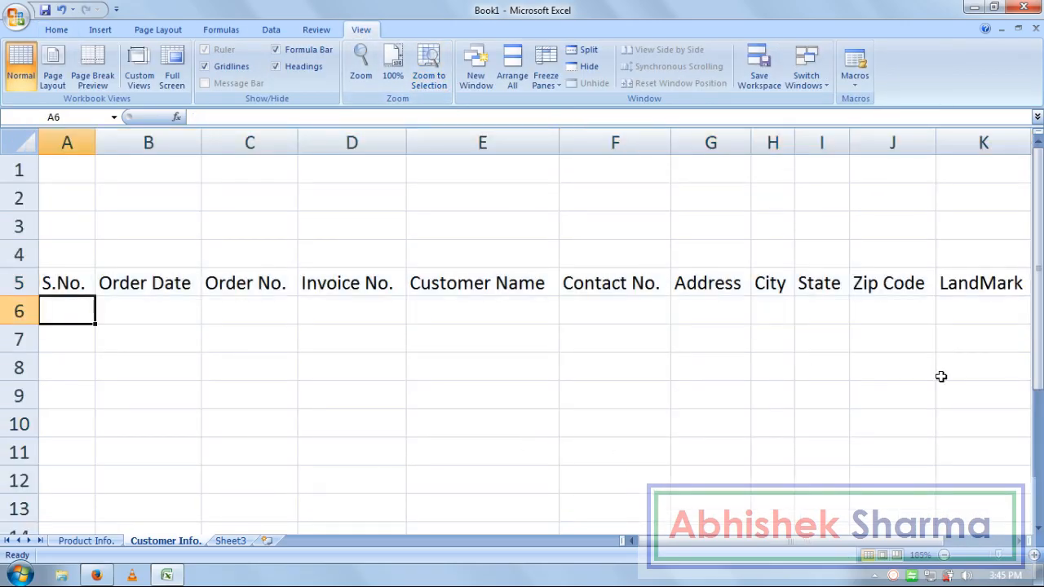
pyautogui.click(85, 541)
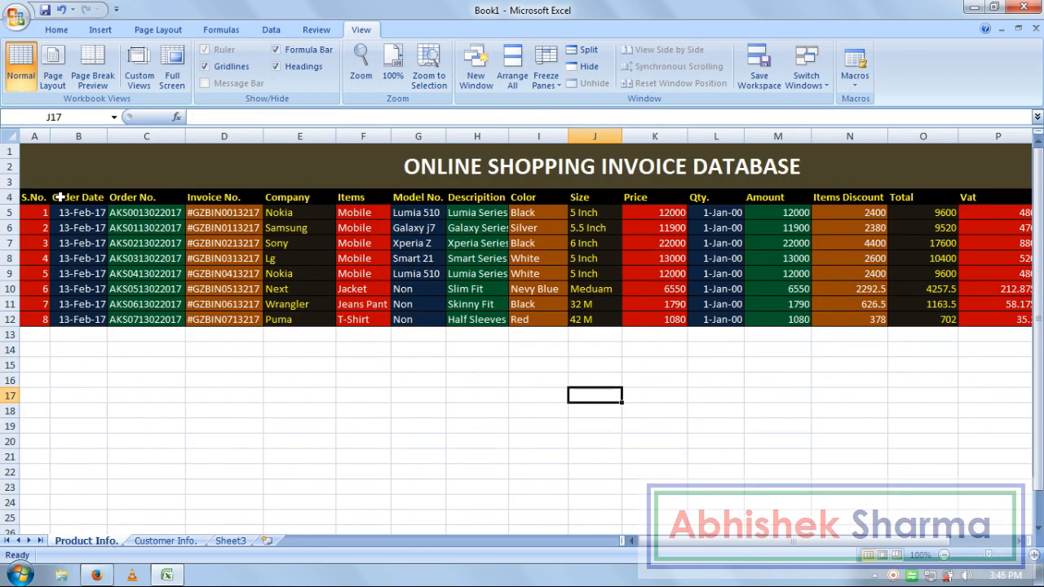
# - Copy A4:D12 from Product Info. and paste it at A5 on Customer Info
pyautogui.moveTo(244, 319); pyautogui.dragTo(32, 198)
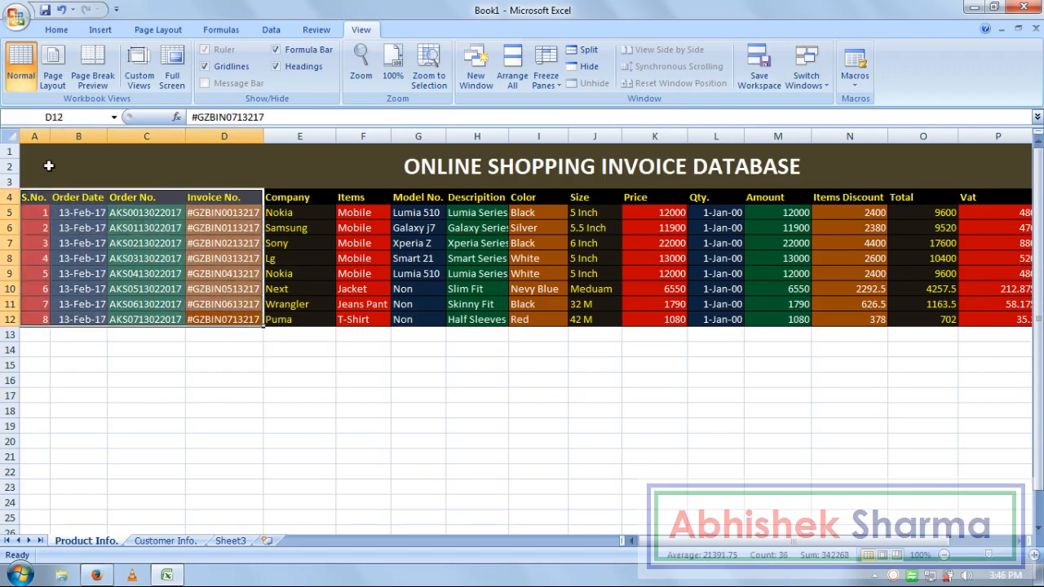
pyautogui.click(57, 30)
pyautogui.click(56, 70)
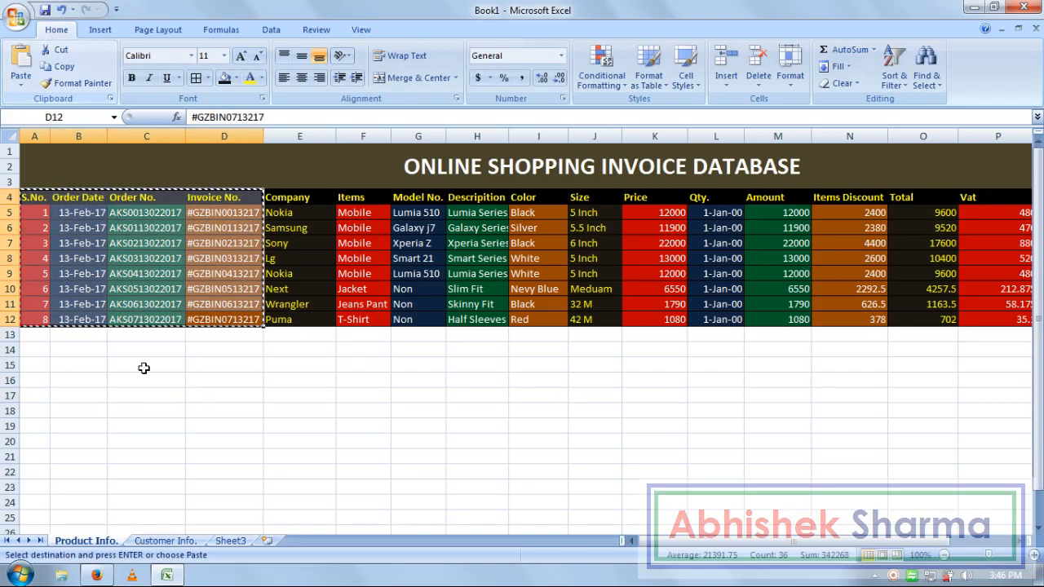
pyautogui.click(166, 541)
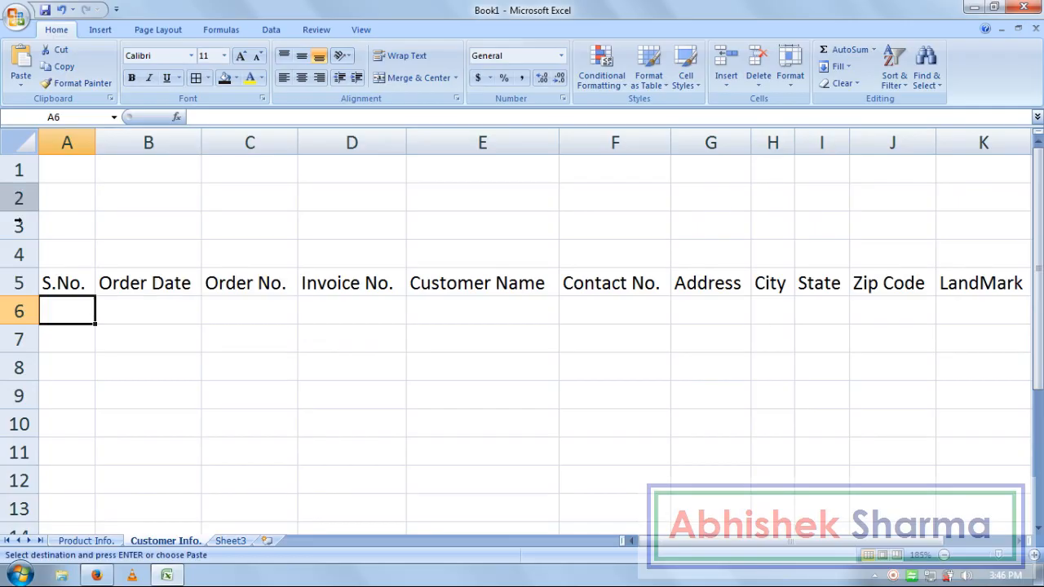
pyautogui.click(52, 281)
pyautogui.click(20, 64)
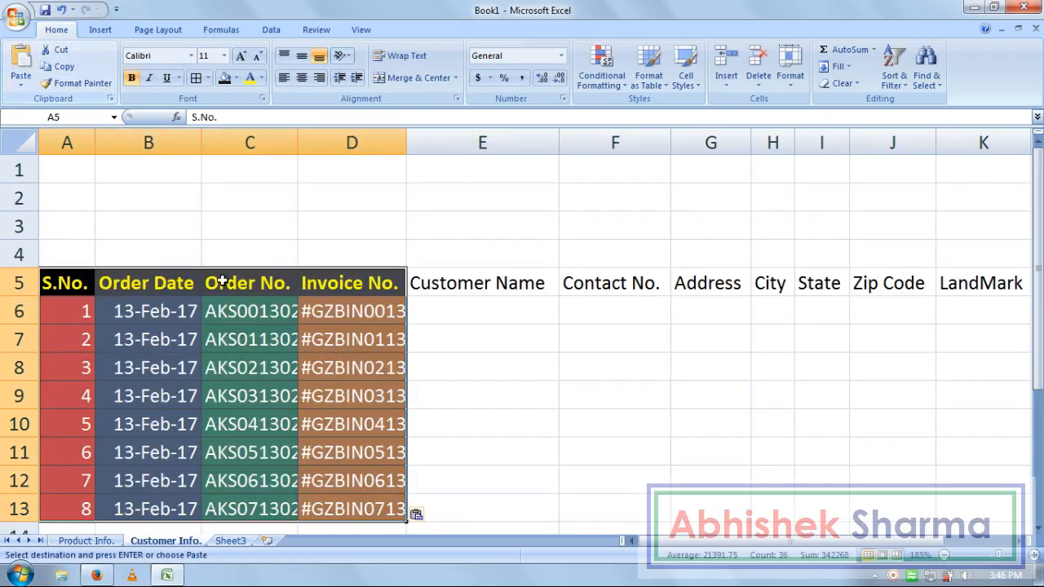
pyautogui.click(438, 336)
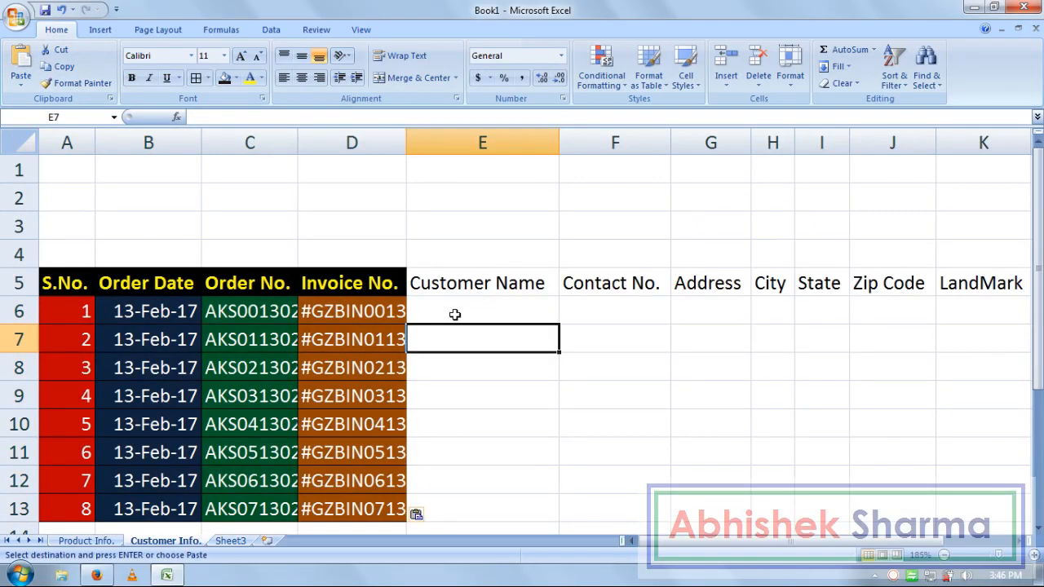
pyautogui.click(453, 312)
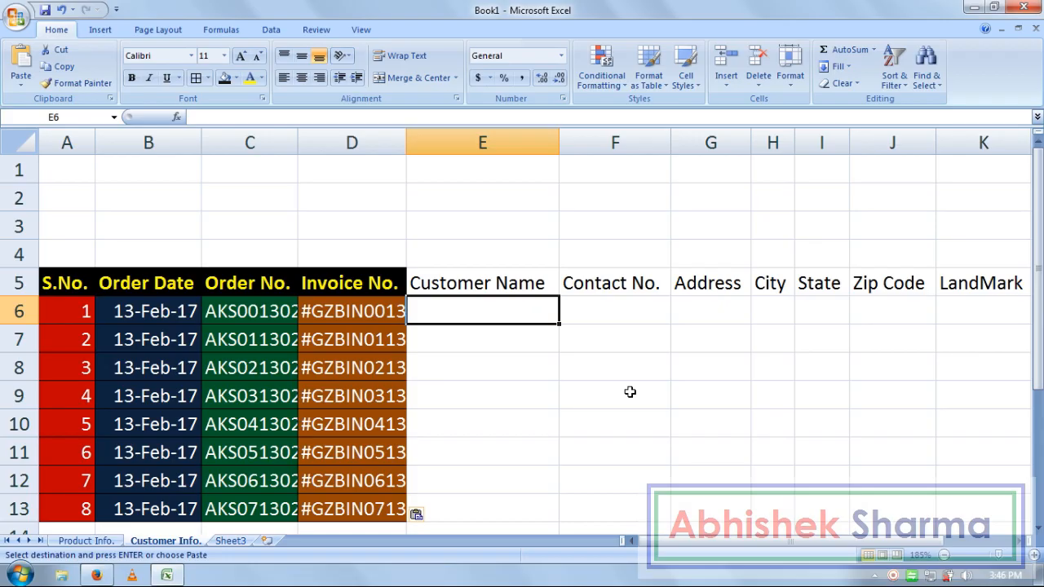
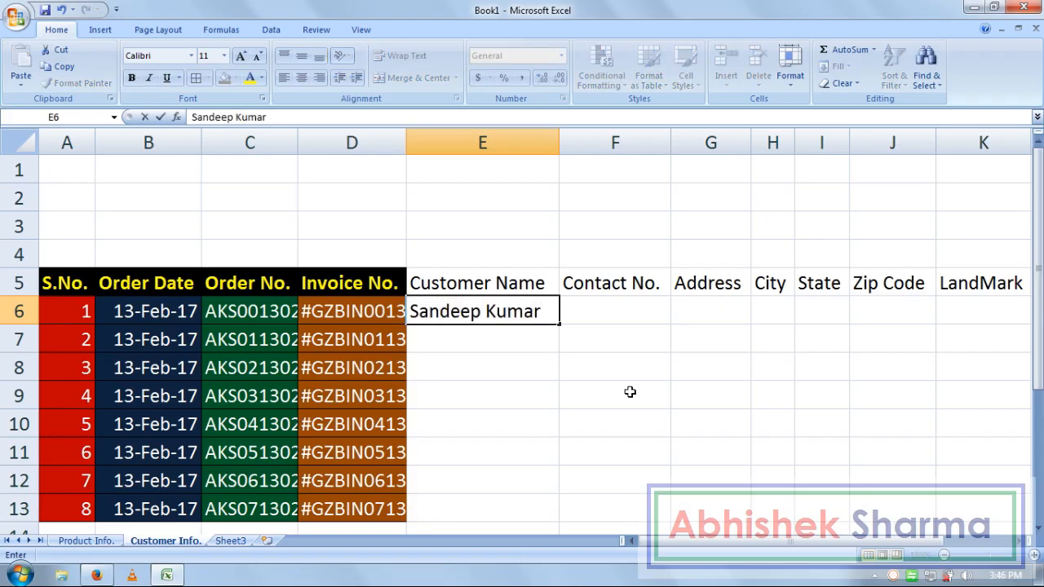
# - Enter the first five customer names in E6:E10, fixing a misspelt surname and a lowercase surname
pyautogui.press('Return')
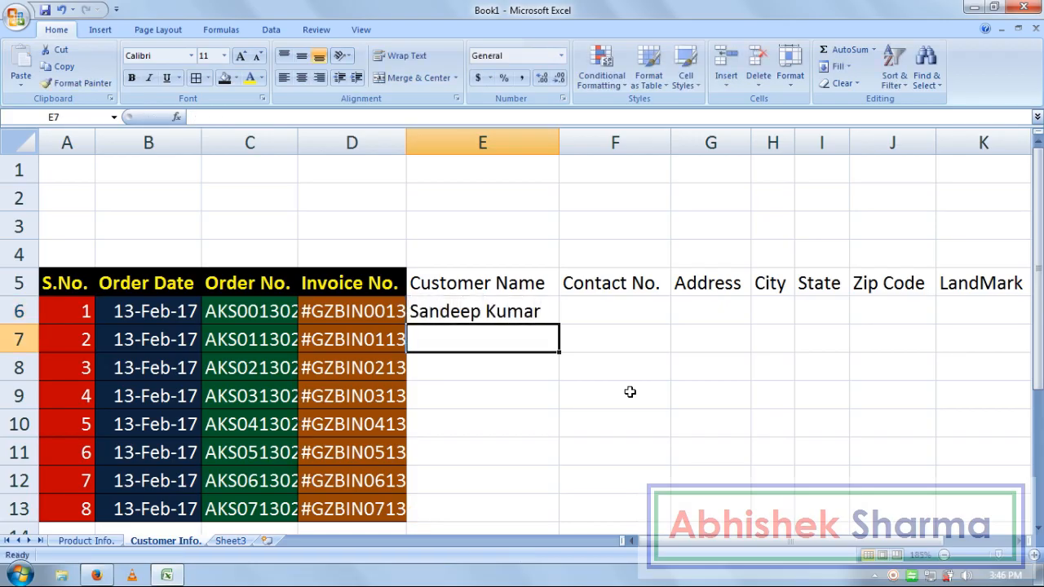
pyautogui.press('Return')
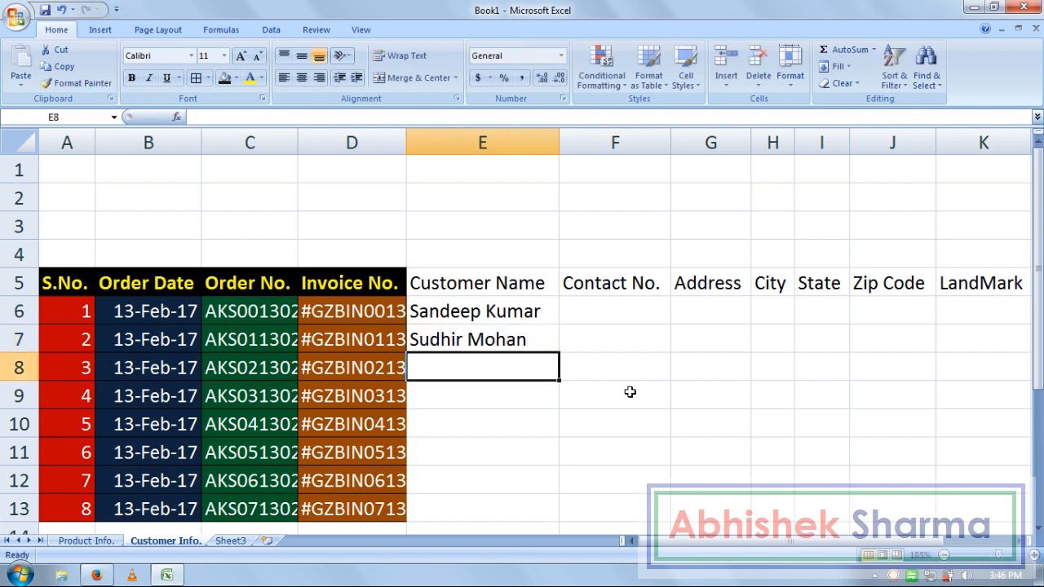
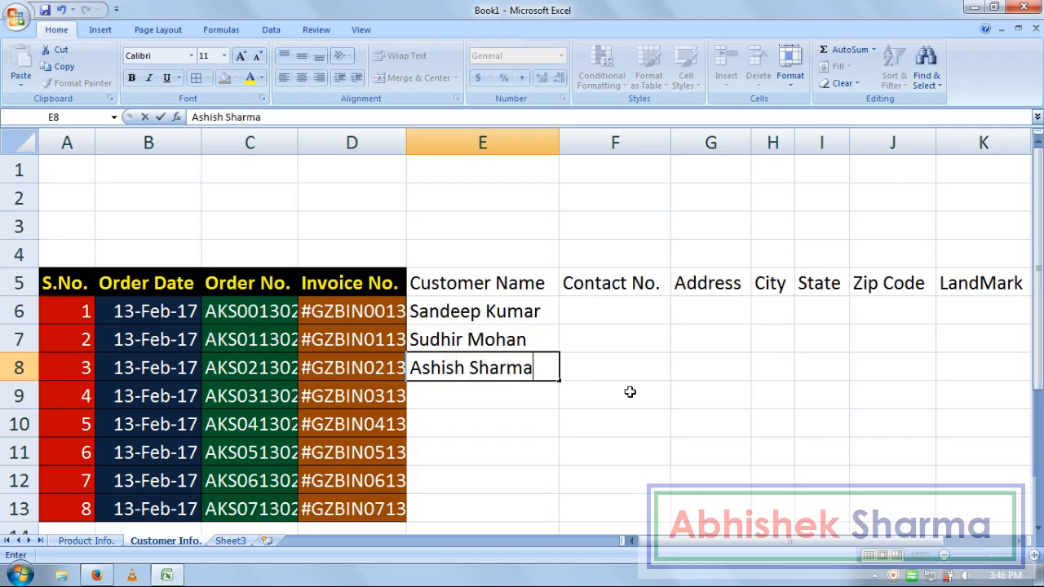
pyautogui.press('Return')
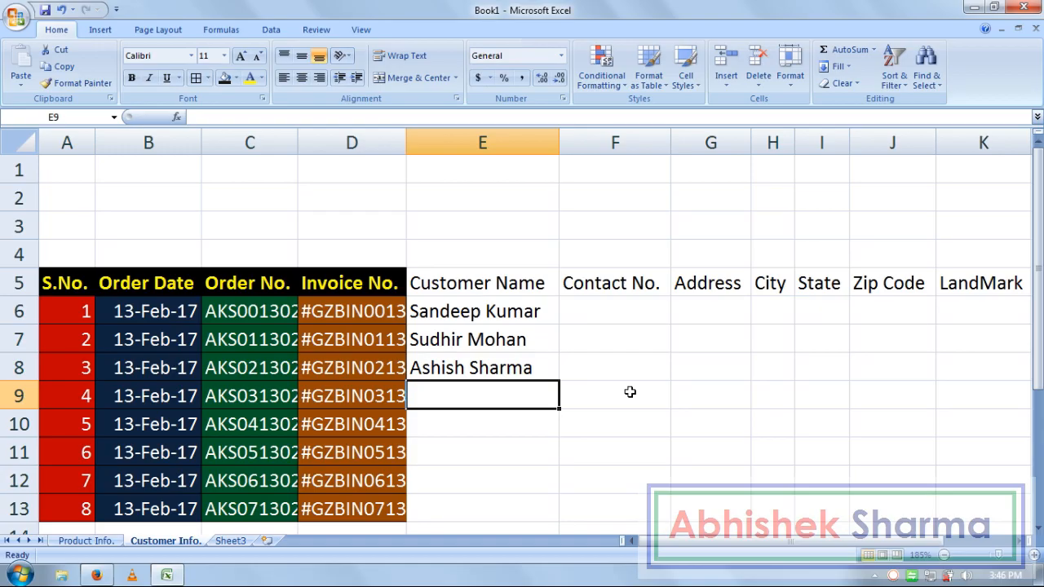
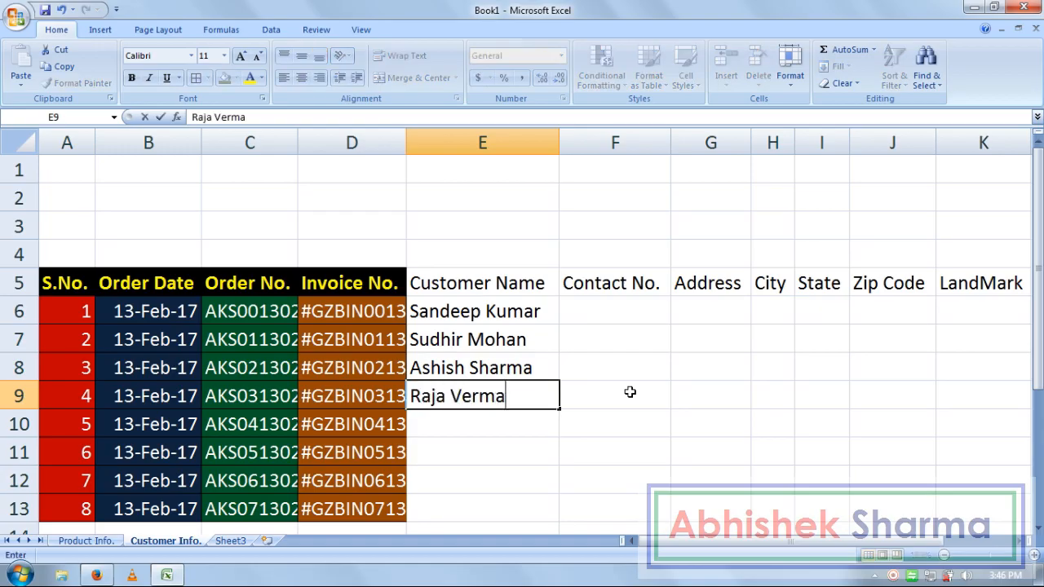
pyautogui.press('Return')
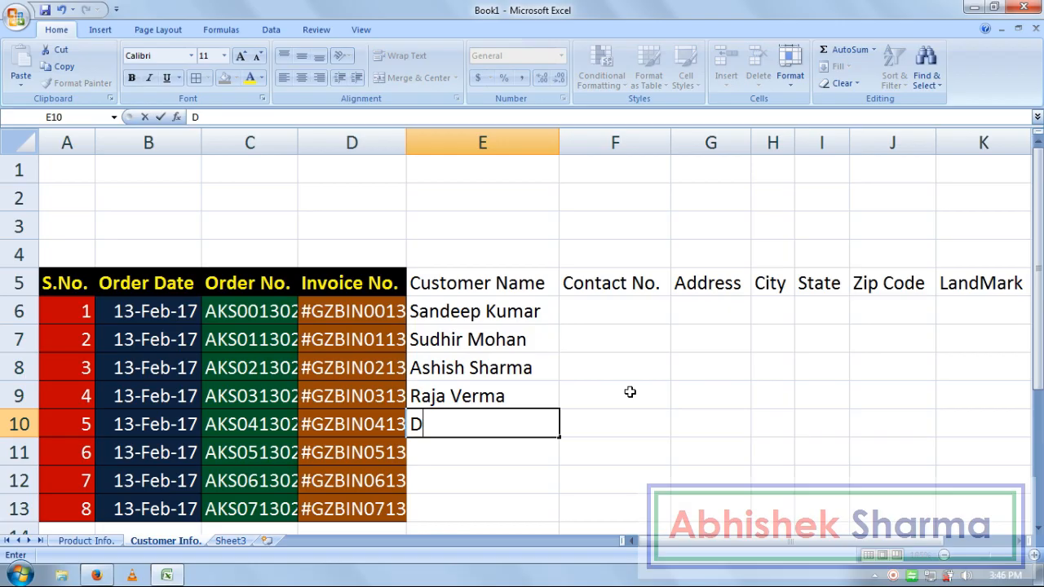
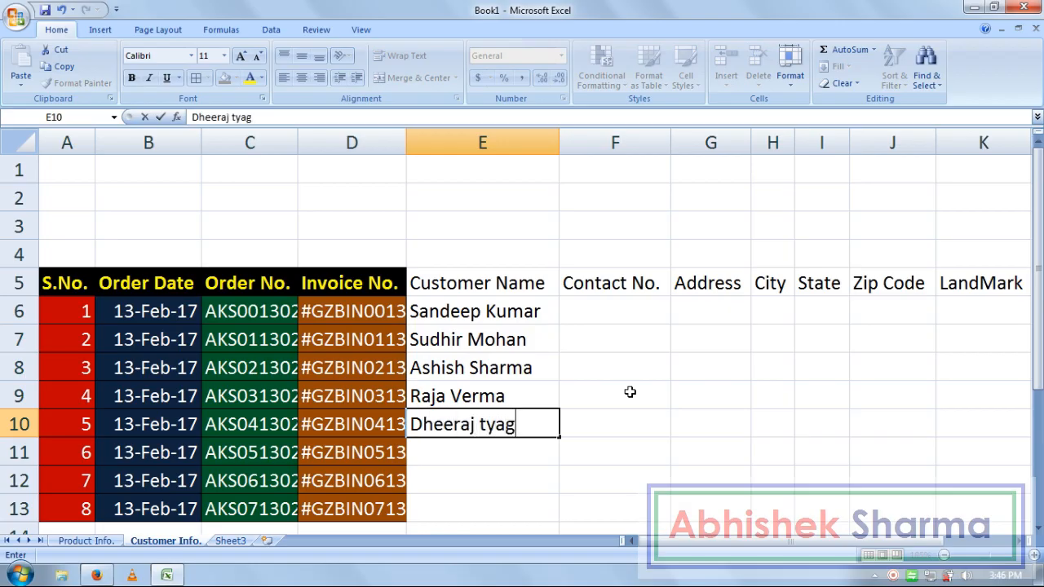
pyautogui.press('Return')
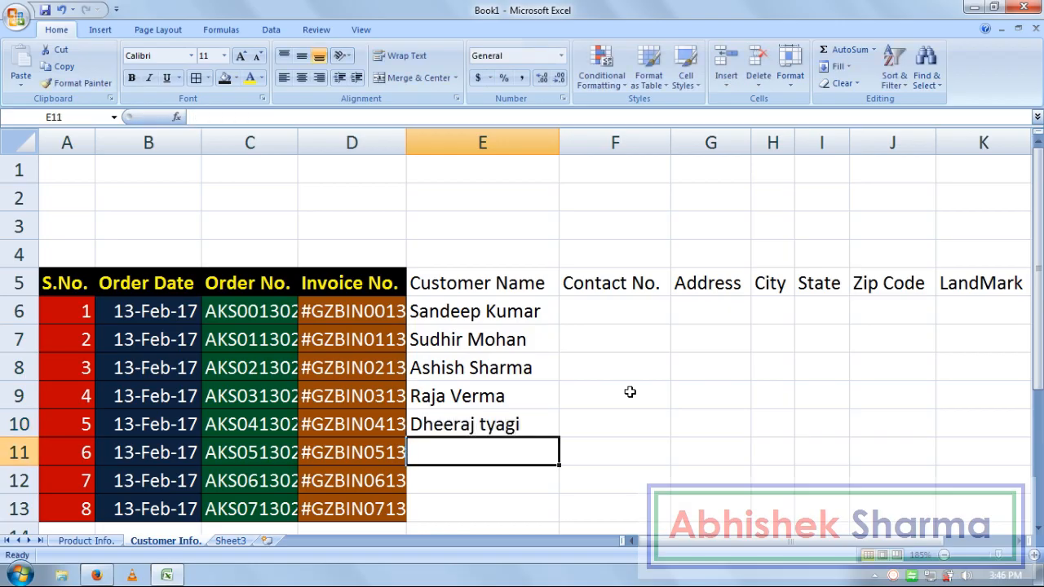
pyautogui.press('Up')
pyautogui.press('F2')
pyautogui.press('Left')
pyautogui.press('Left')
pyautogui.press('Left')
pyautogui.press('Left')
pyautogui.press('Left')
pyautogui.press('Delete')
pyautogui.write('T')
pyautogui.press('Return')
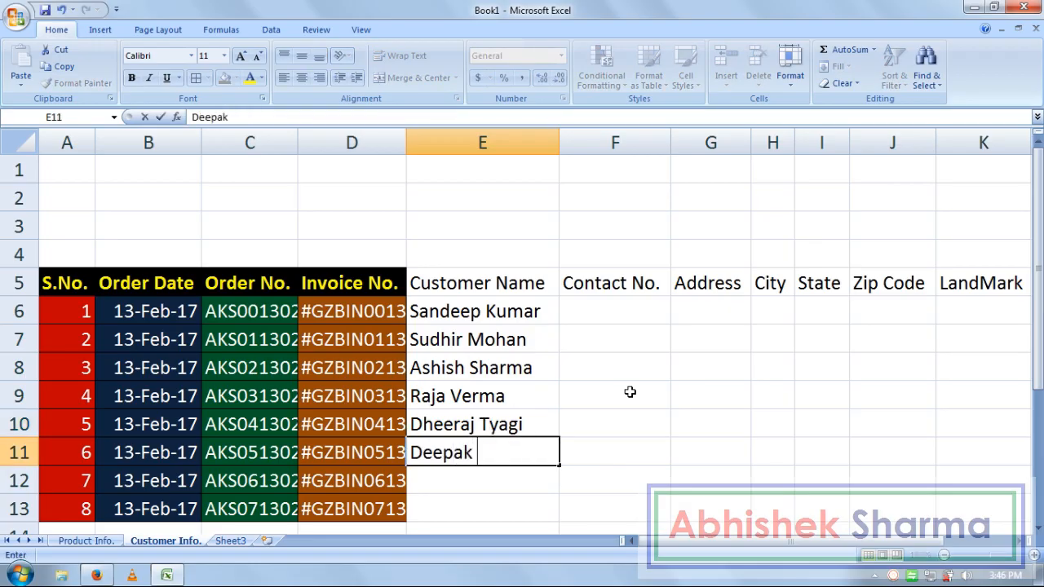
# - Enter the last three customer names in E11:E13, capitalising the seventh name's first letter
pyautogui.press('Return')
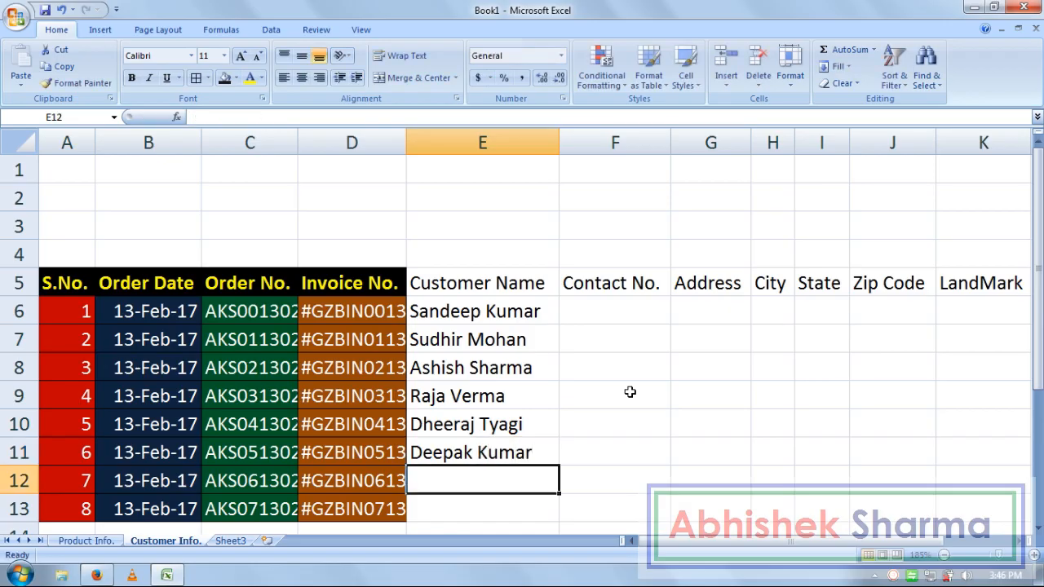
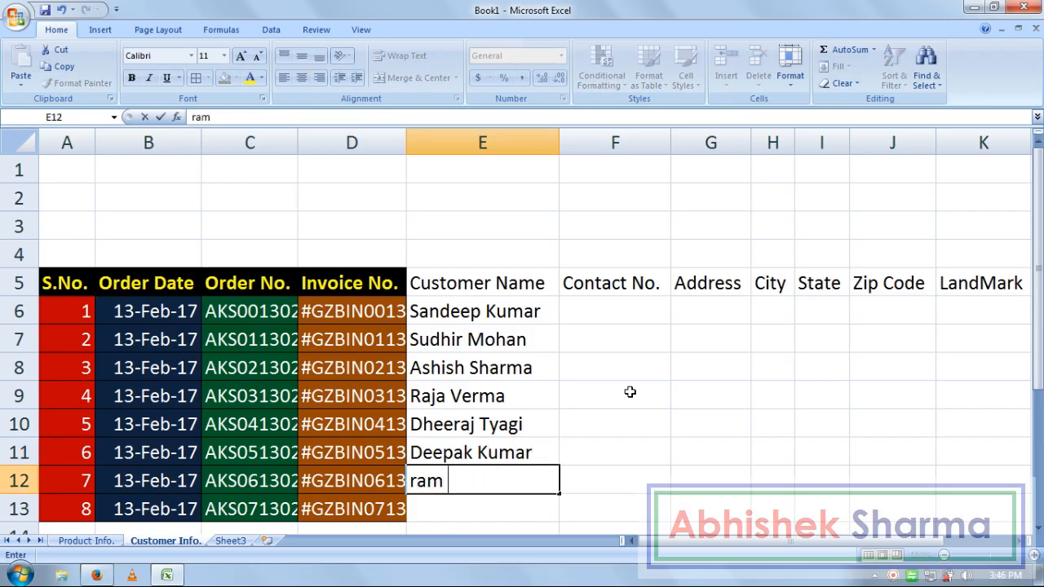
pyautogui.press('Return')
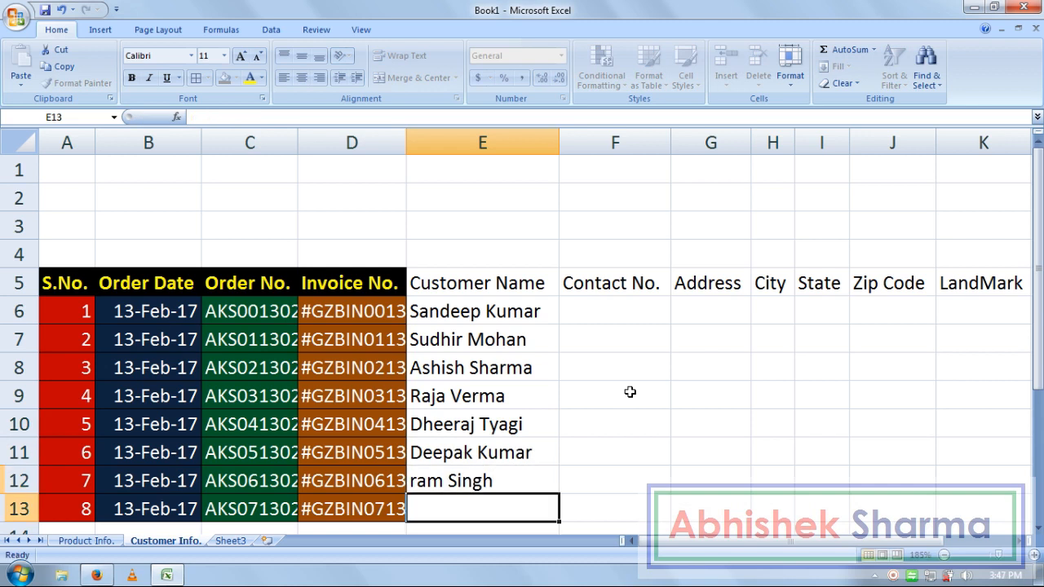
pyautogui.press('Up')
pyautogui.press('F2')
pyautogui.hotkey('ctrl', 'Left')
pyautogui.hotkey('ctrl', 'Left')
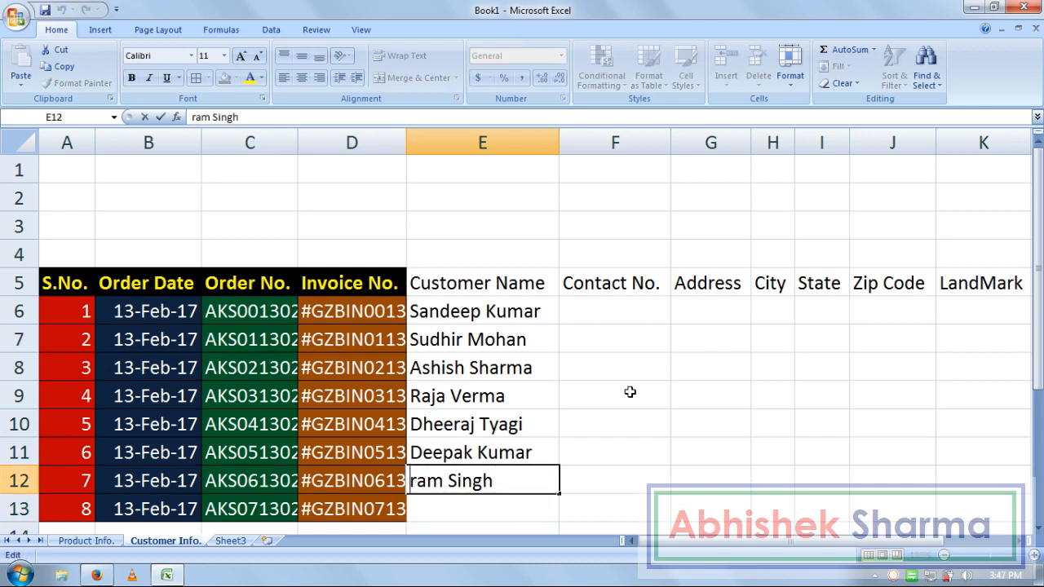
pyautogui.press('Delete')
pyautogui.write('R')
pyautogui.press('Return')
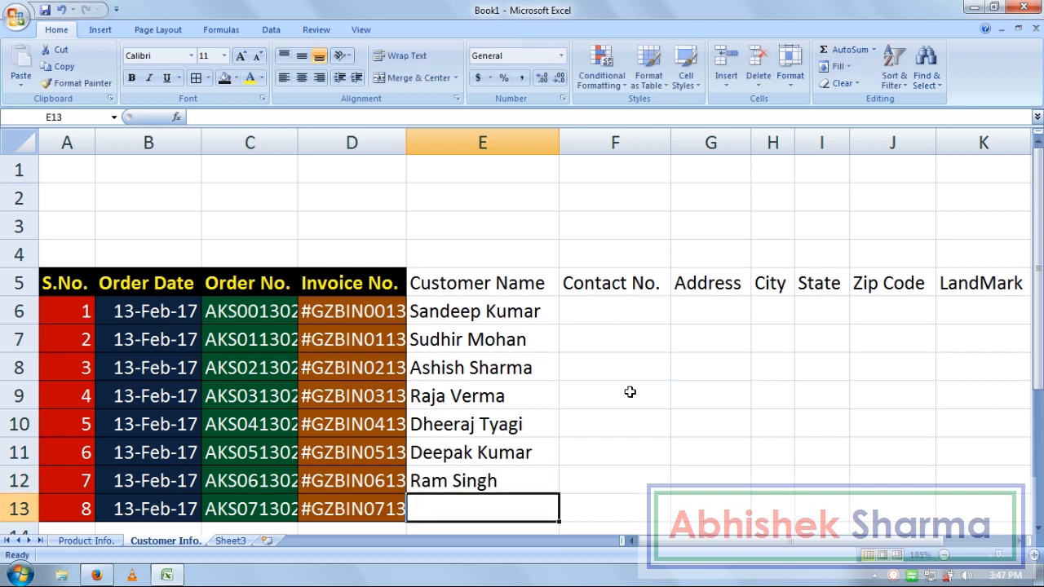
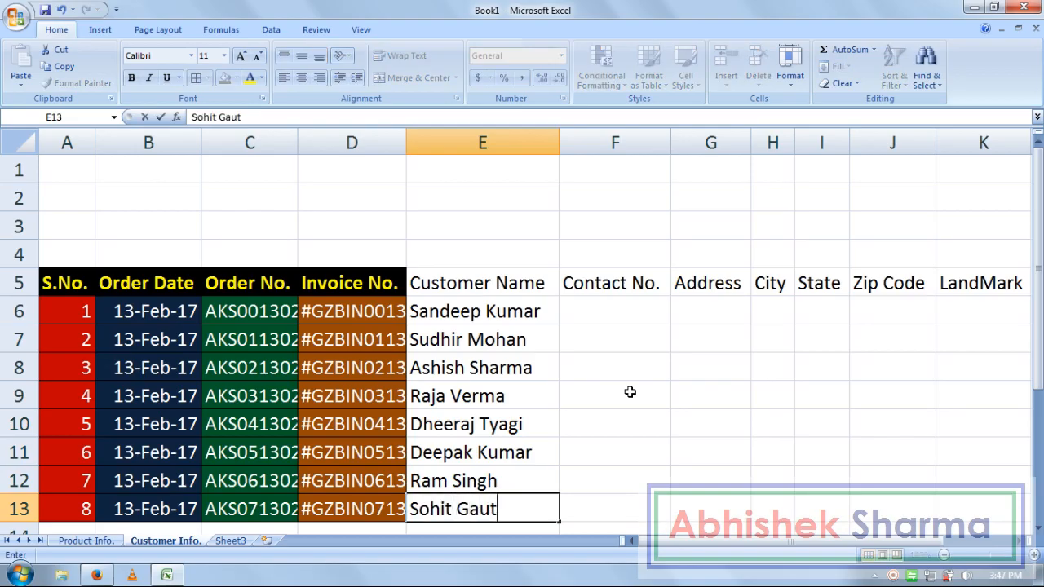
pyautogui.press('Return')
pyautogui.press('Up')
pyautogui.press('Right')
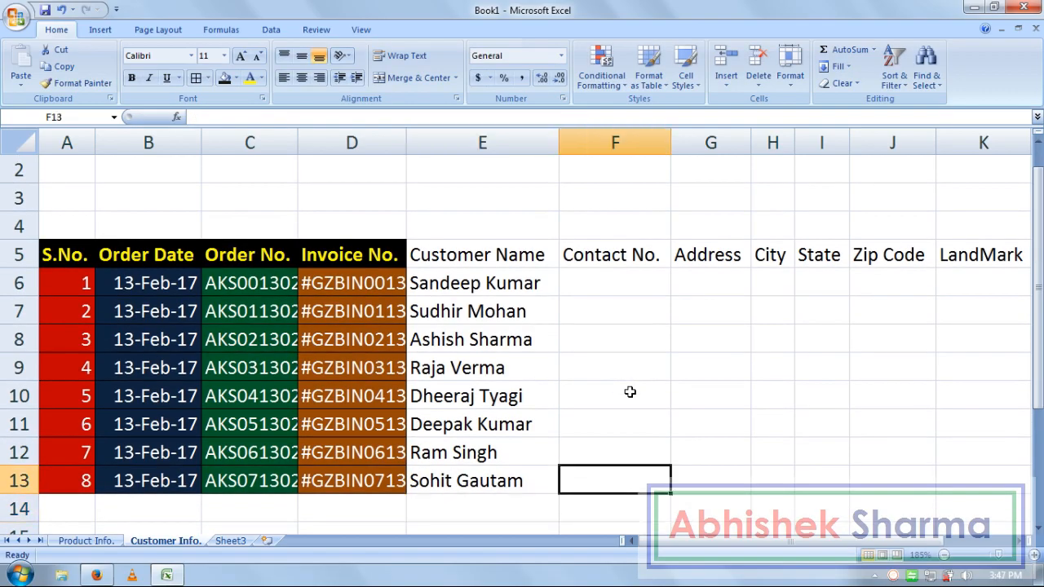
pyautogui.hotkey('ctrl', 'Up')
pyautogui.hotkey('ctrl', 'Up')
pyautogui.press('Down')
pyautogui.press('Down')
pyautogui.press('Down')
pyautogui.press('Down')
pyautogui.press('Down')
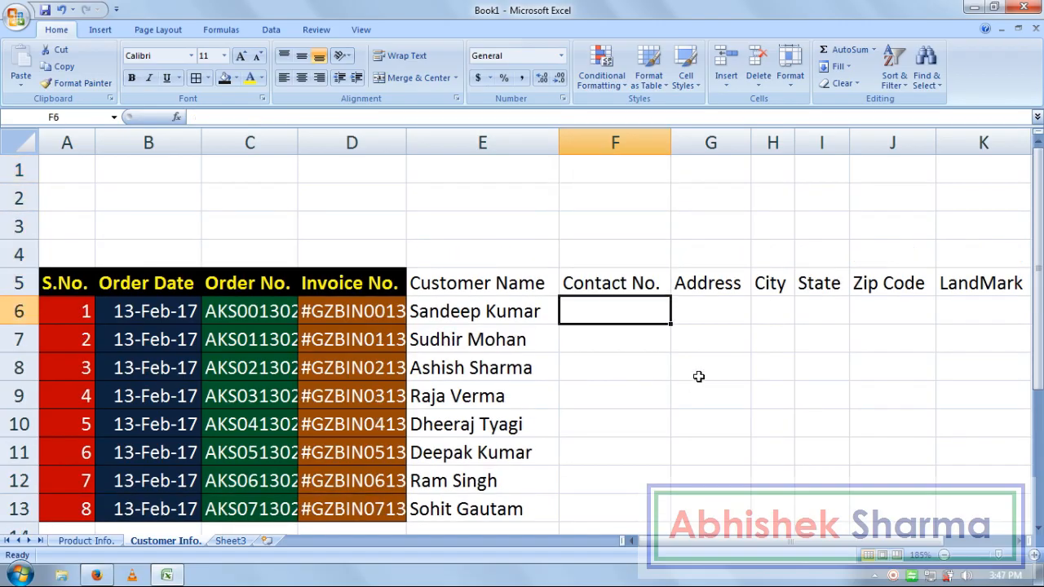
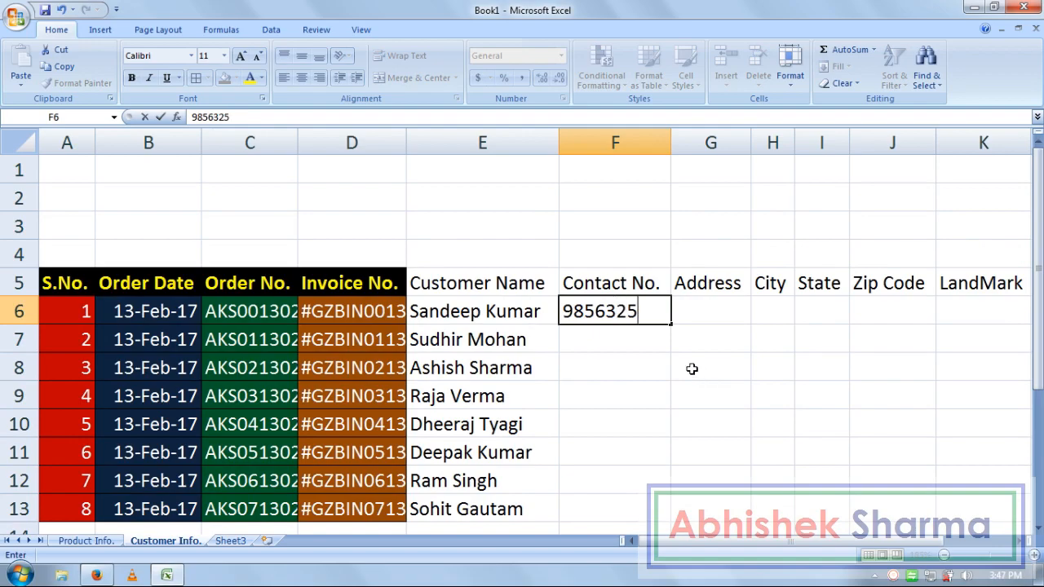
# - Enter each of the eight customers' phone numbers down F6:F13
pyautogui.press('Return')
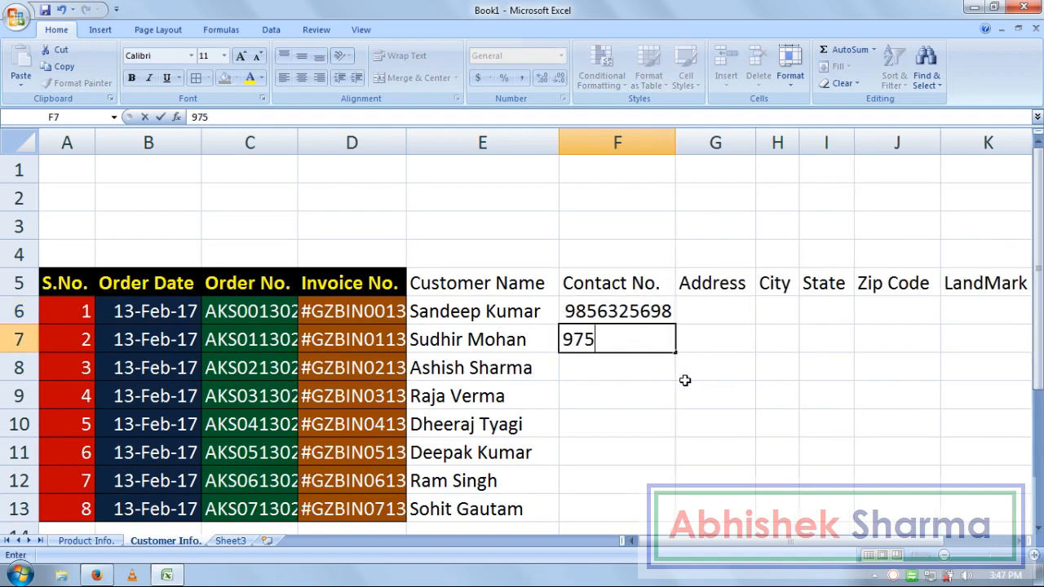
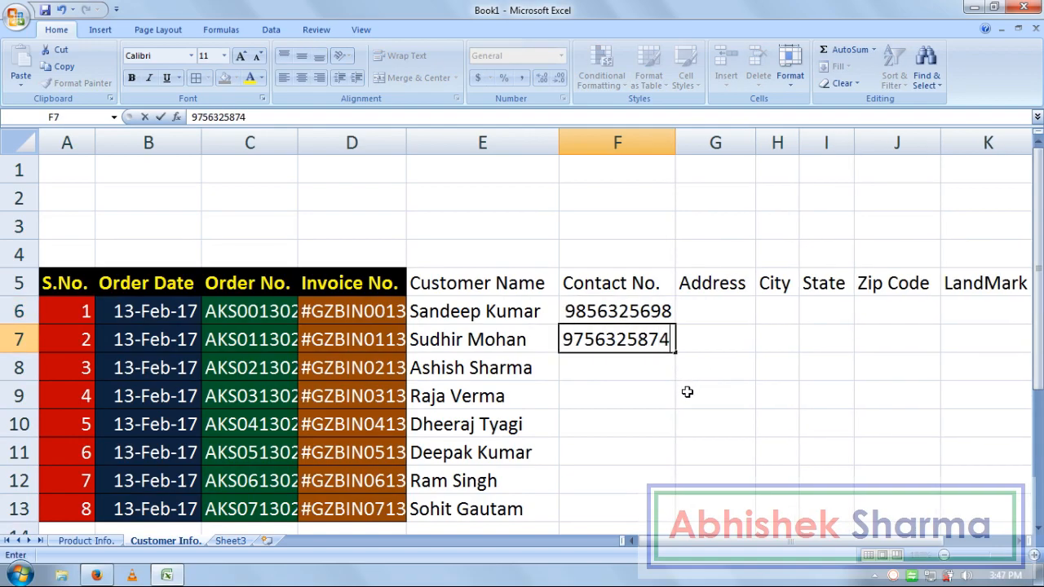
pyautogui.press('Return')
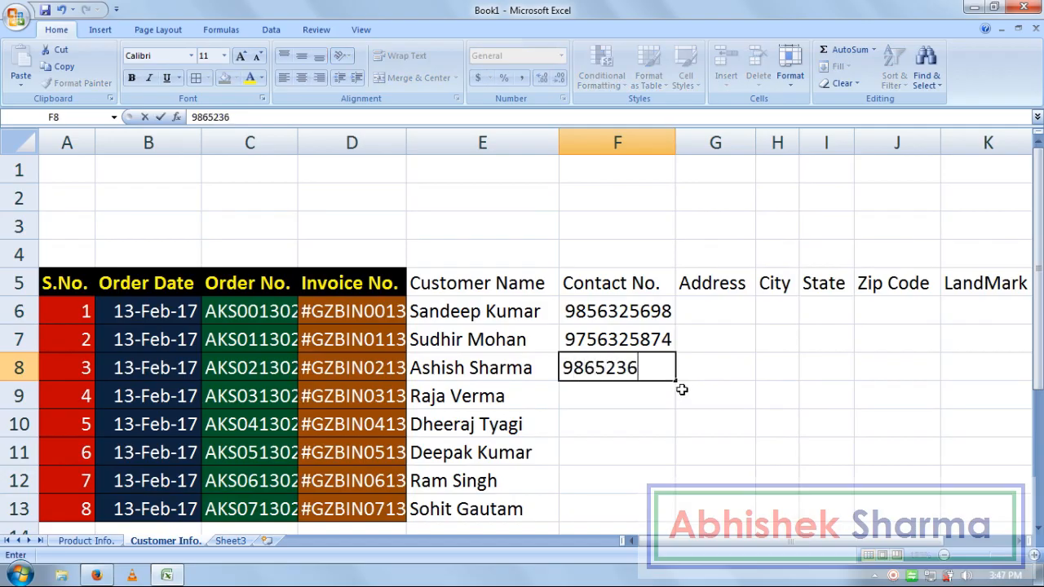
pyautogui.press('Return')
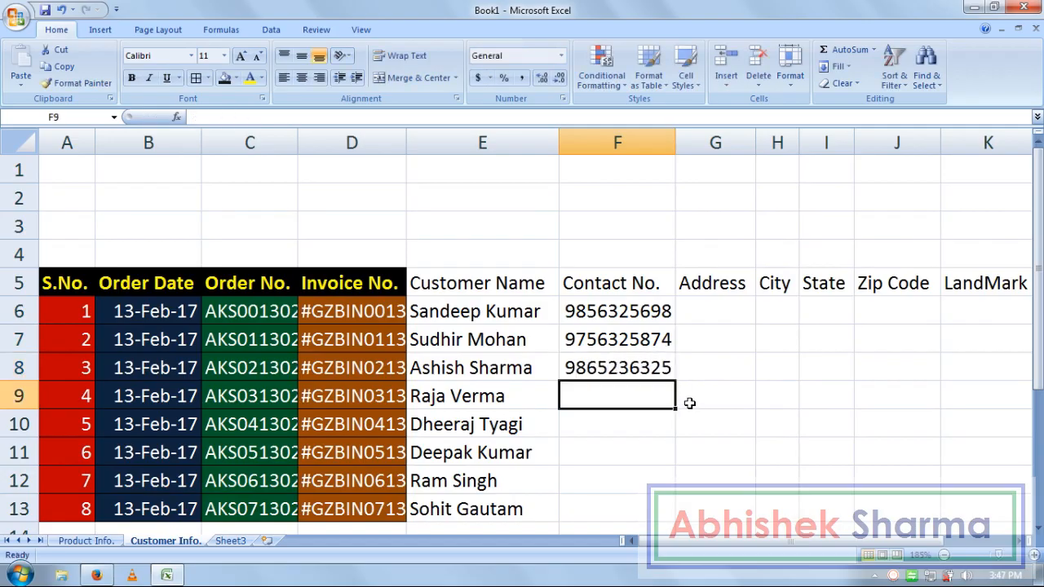
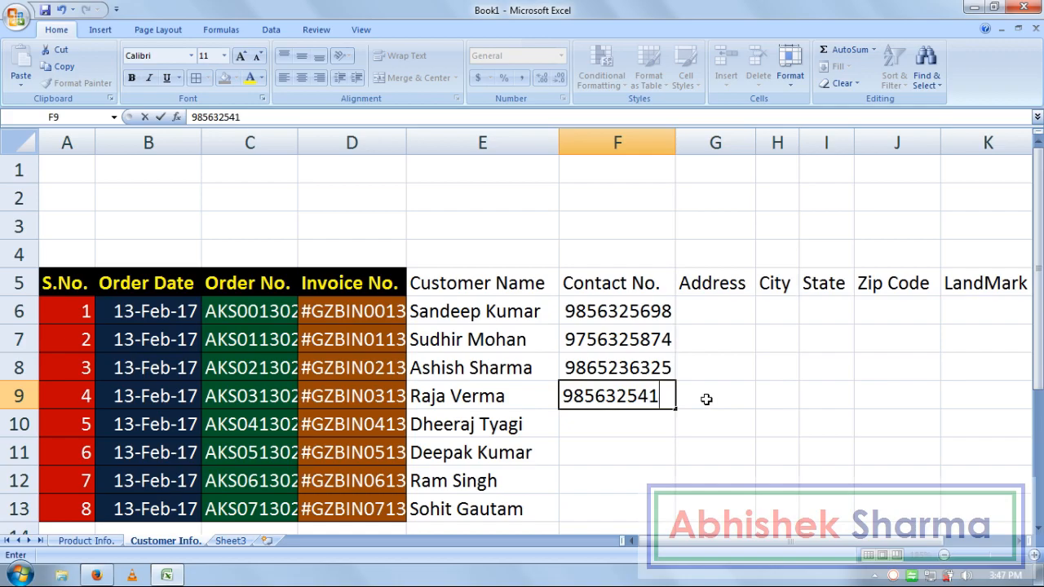
pyautogui.press('Return')
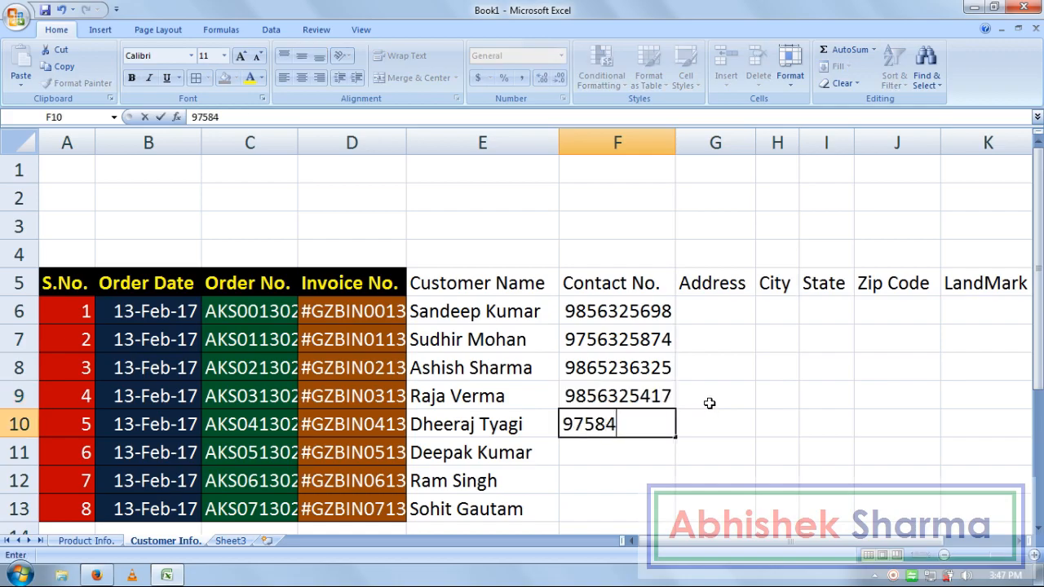
pyautogui.press('Return')
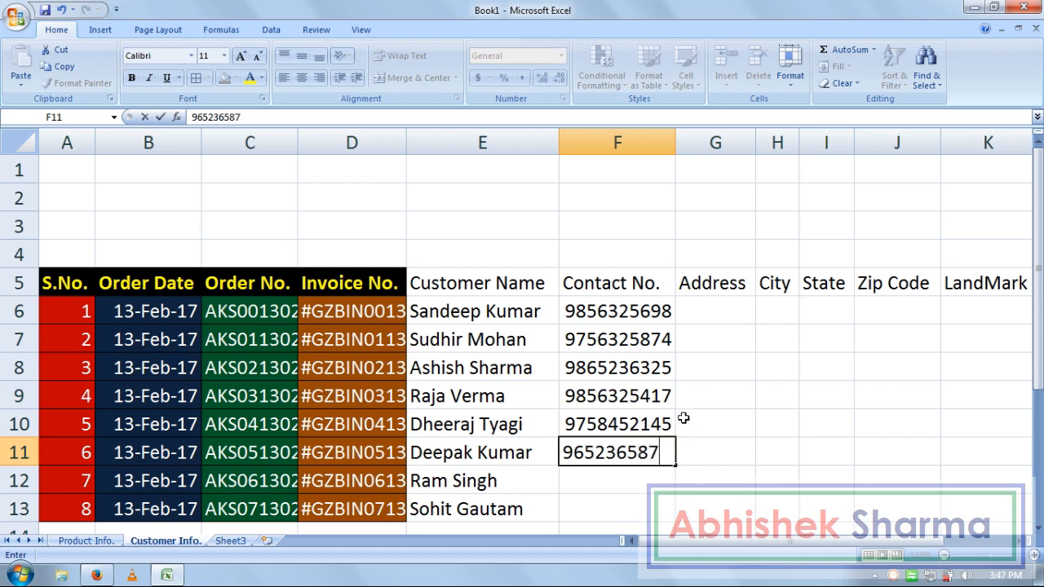
pyautogui.press('Return')
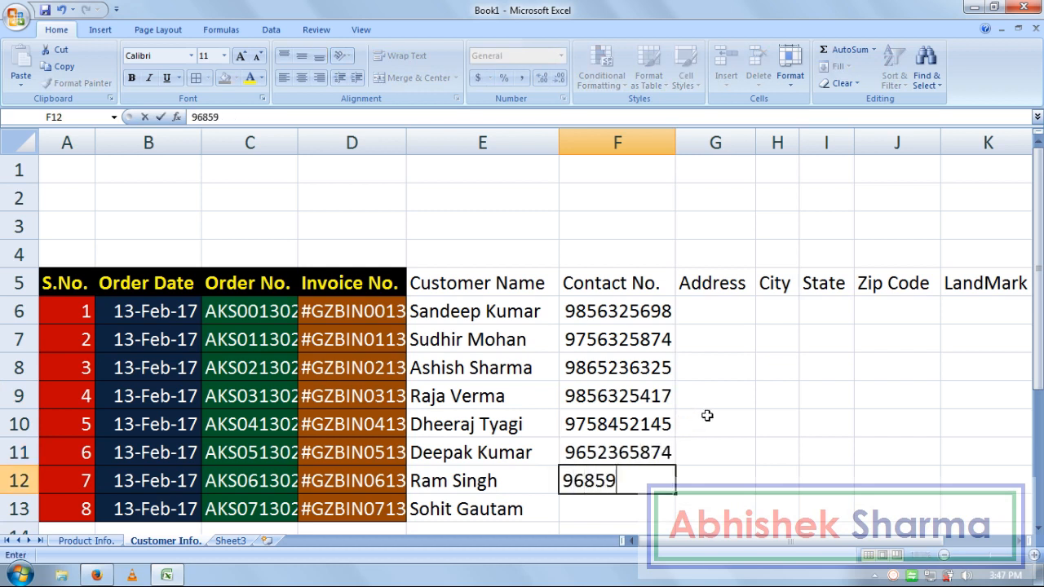
pyautogui.press('Return')
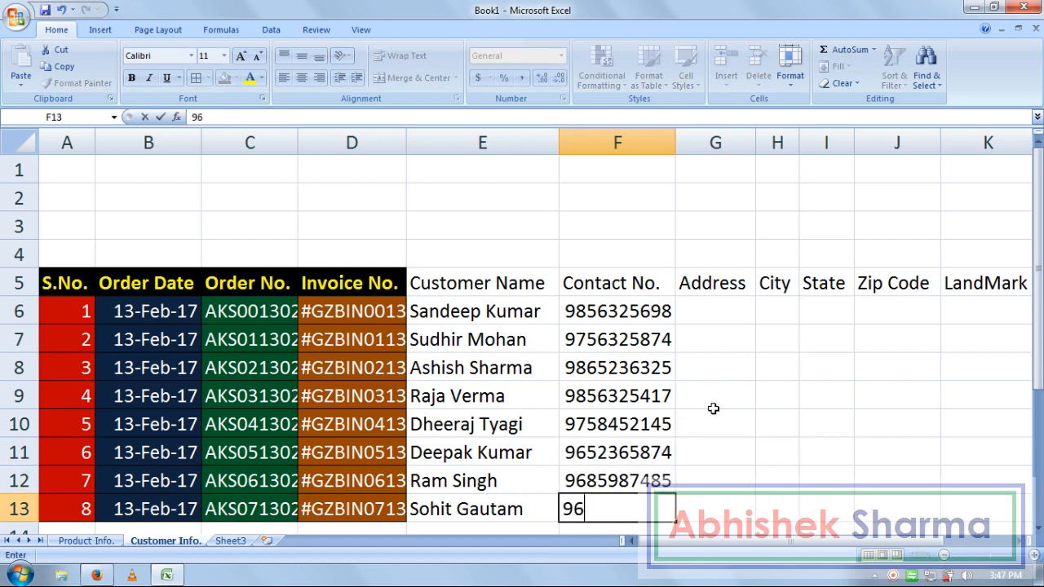
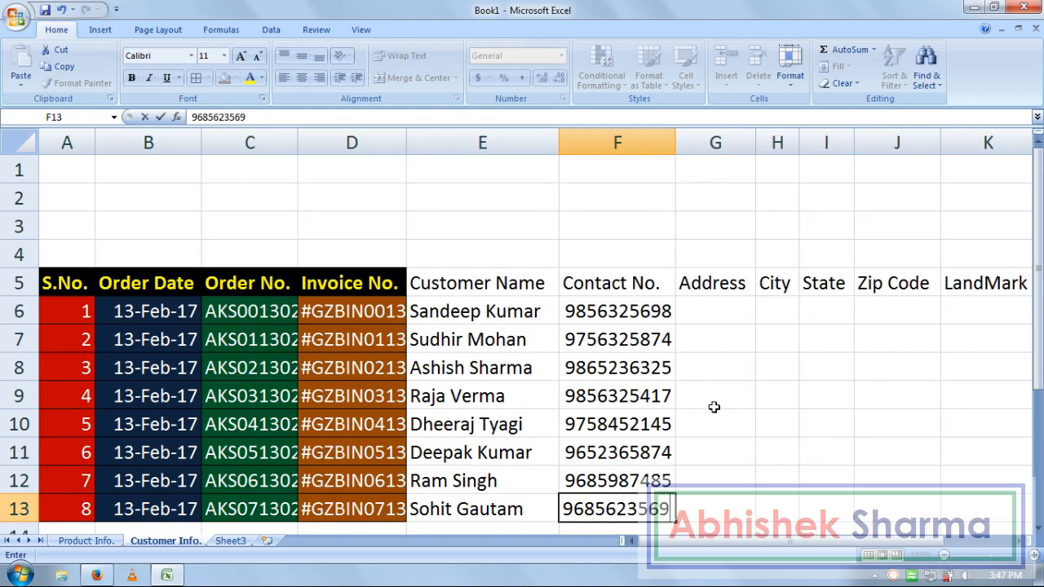
pyautogui.press('Return')
pyautogui.press('Up')
pyautogui.press('Right')
pyautogui.press('Up')
pyautogui.press('Up')
pyautogui.press('Up')
pyautogui.press('Up')
pyautogui.press('Up')
pyautogui.press('Up')
pyautogui.press('Up')
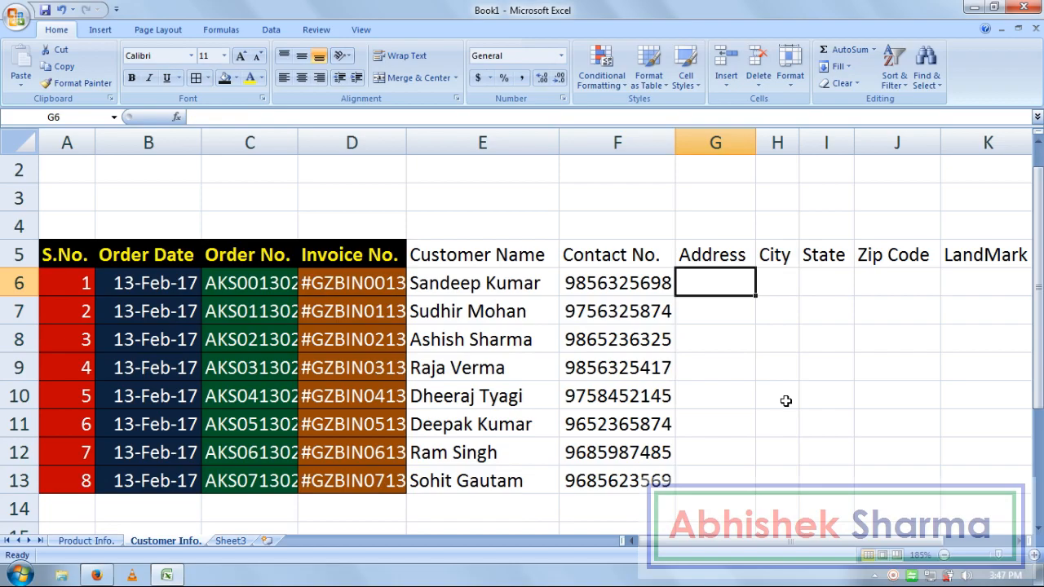
# - Widen column G and enter the first customer's street address in G6, correcting a transposed letter
pyautogui.moveTo(756, 143); pyautogui.dragTo(963, 166)
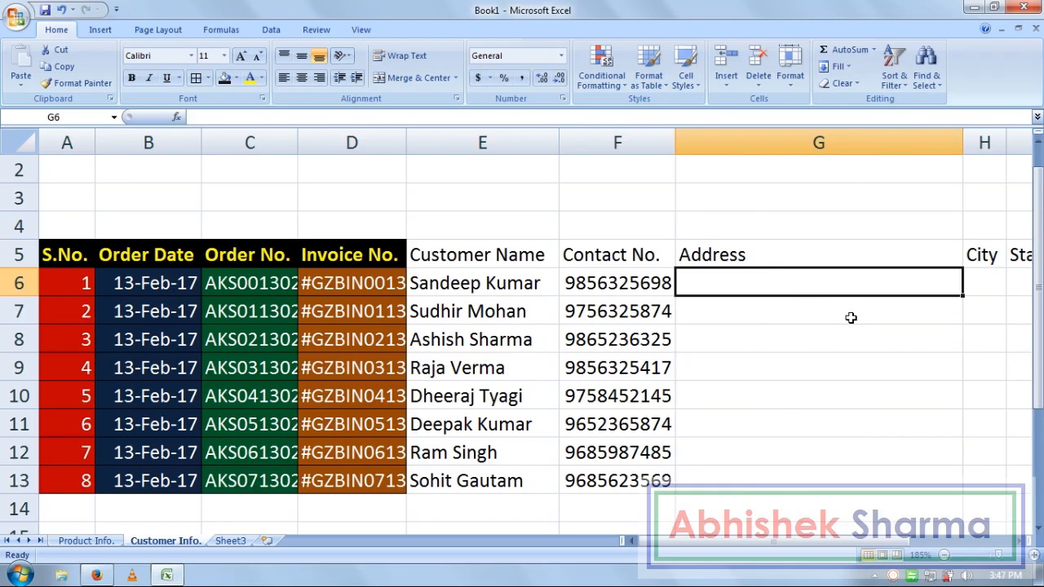
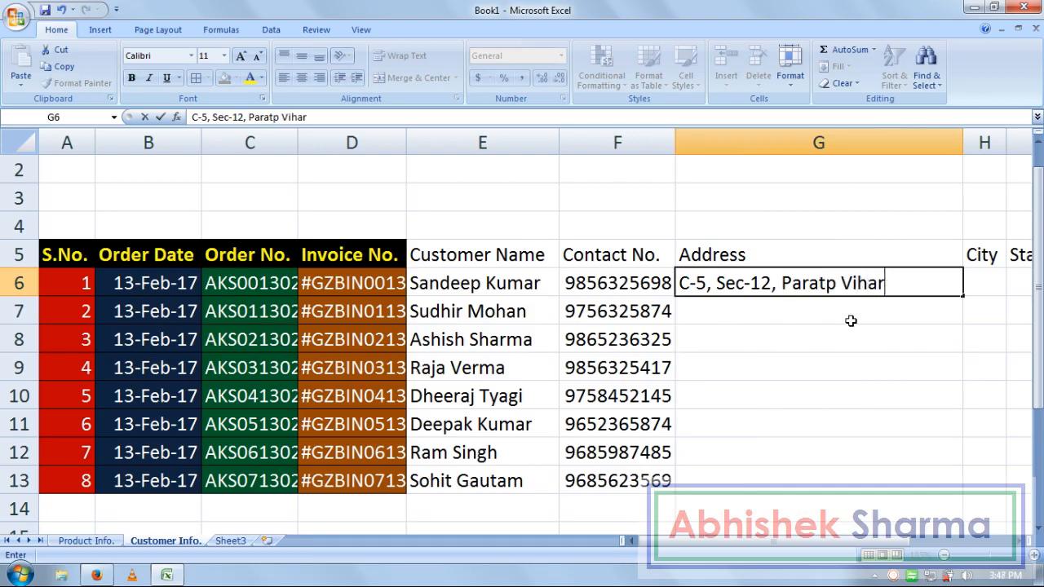
pyautogui.press('F2')
pyautogui.press('Left')
pyautogui.press('Left')
pyautogui.press('Left')
pyautogui.press('Left')
pyautogui.press('Left')
pyautogui.press('Left')
pyautogui.press('Left')
pyautogui.press('Left')
pyautogui.press('Left')
pyautogui.press('Left')
pyautogui.press('BackSpace')
pyautogui.press('Right')
pyautogui.press('Right')
pyautogui.press('Right')
pyautogui.write('a')
pyautogui.press('Return')
pyautogui.press('Up')
pyautogui.press('Right')
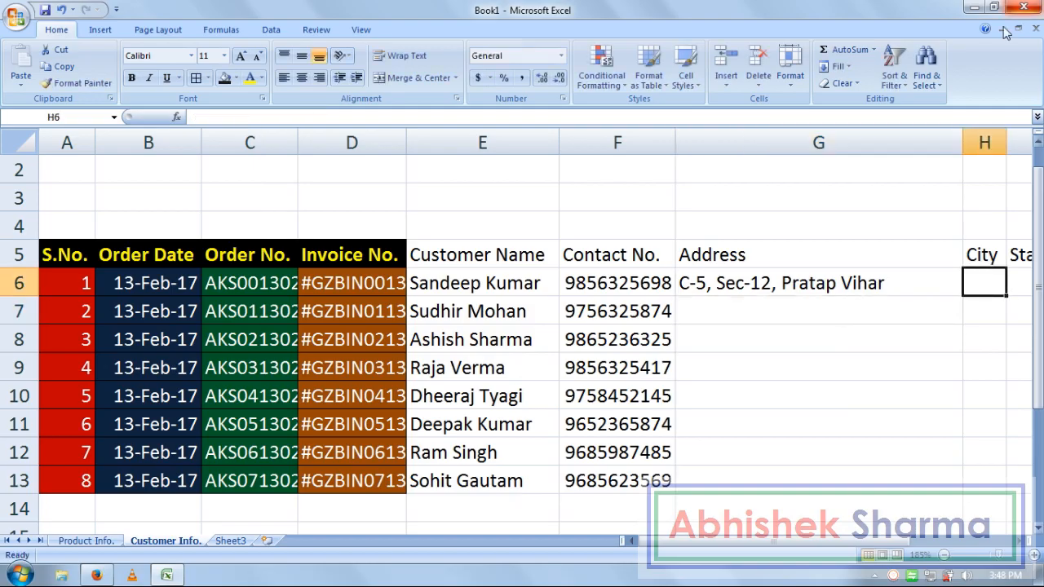
# - Slightly widen column H and enter the first customer's city, state and zip code in H6:J6
pyautogui.moveTo(1006, 139); pyautogui.dragTo(1031, 154)
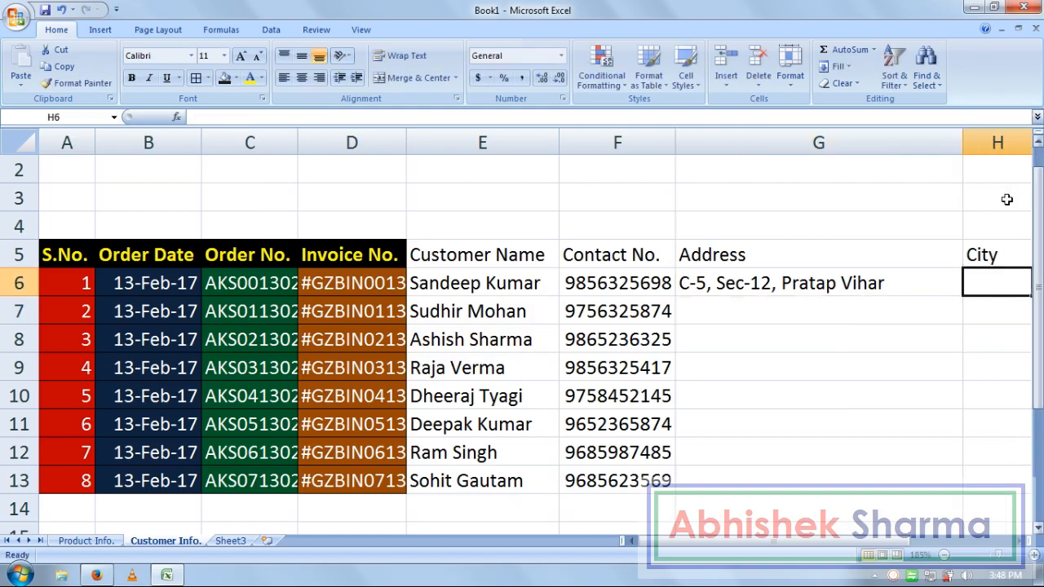
pyautogui.press('Right')
pyautogui.press('Right')
pyautogui.press('Left')
pyautogui.press('Left')
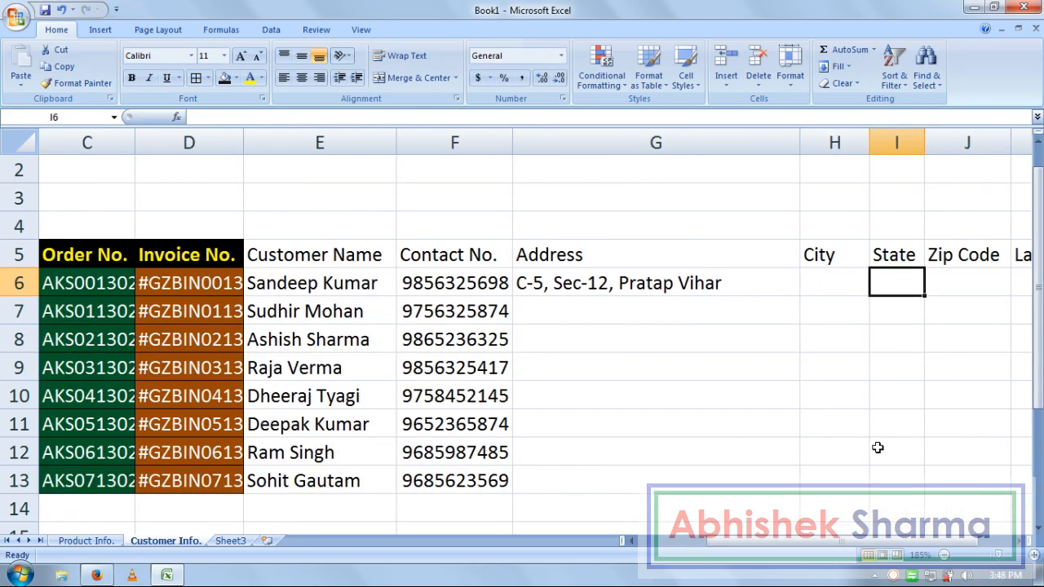
pyautogui.write('Ghaziabad')
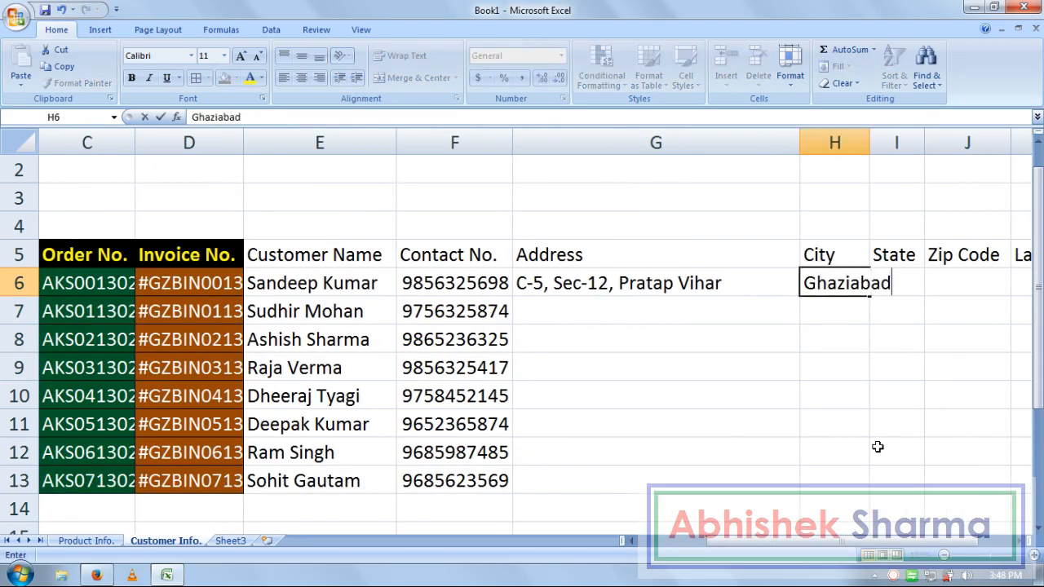
pyautogui.press('Tab')
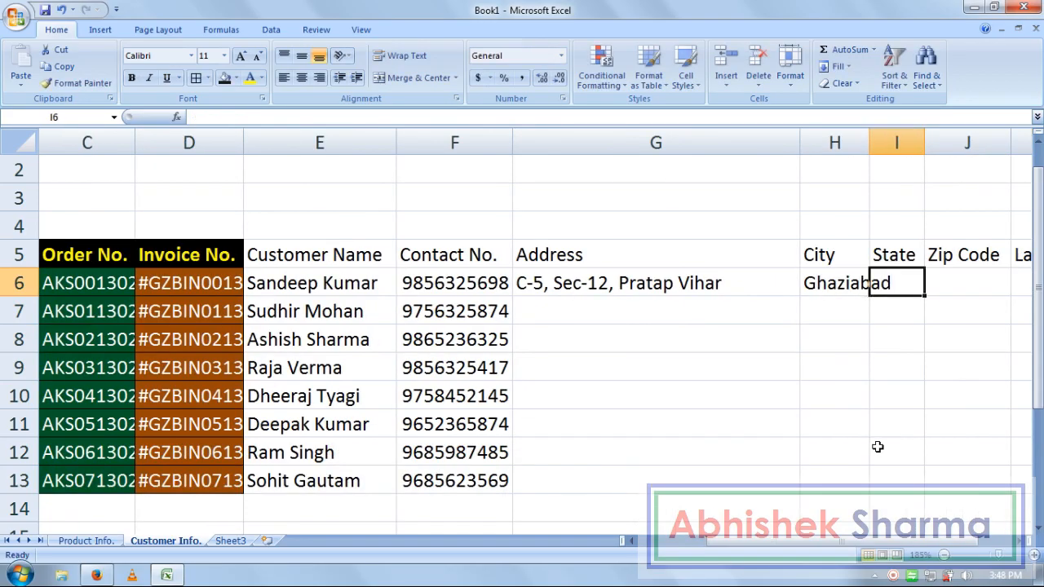
pyautogui.write('UP')
pyautogui.press('Tab')
pyautogui.write('201009')
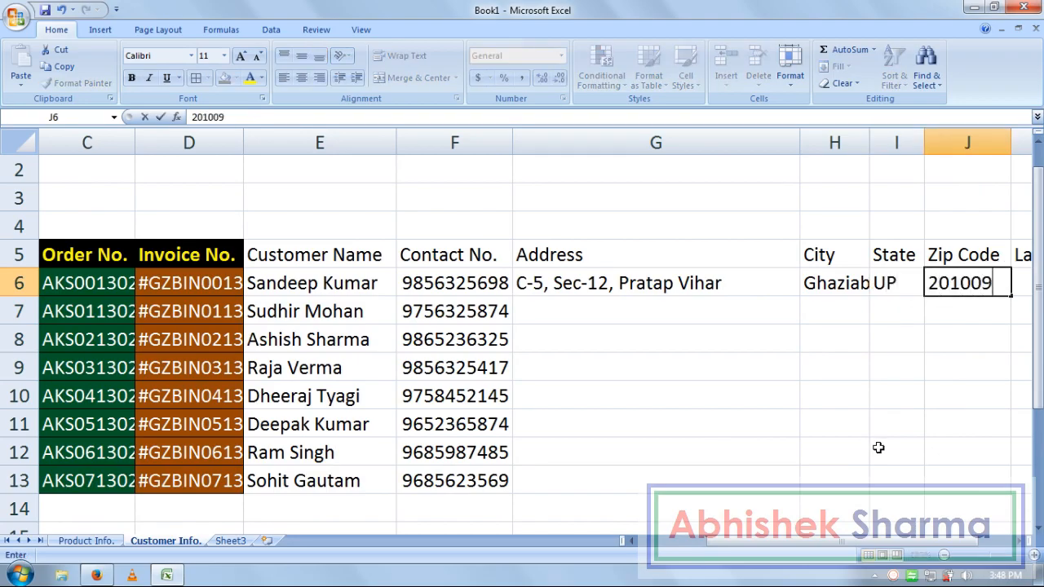
pyautogui.press('Tab')
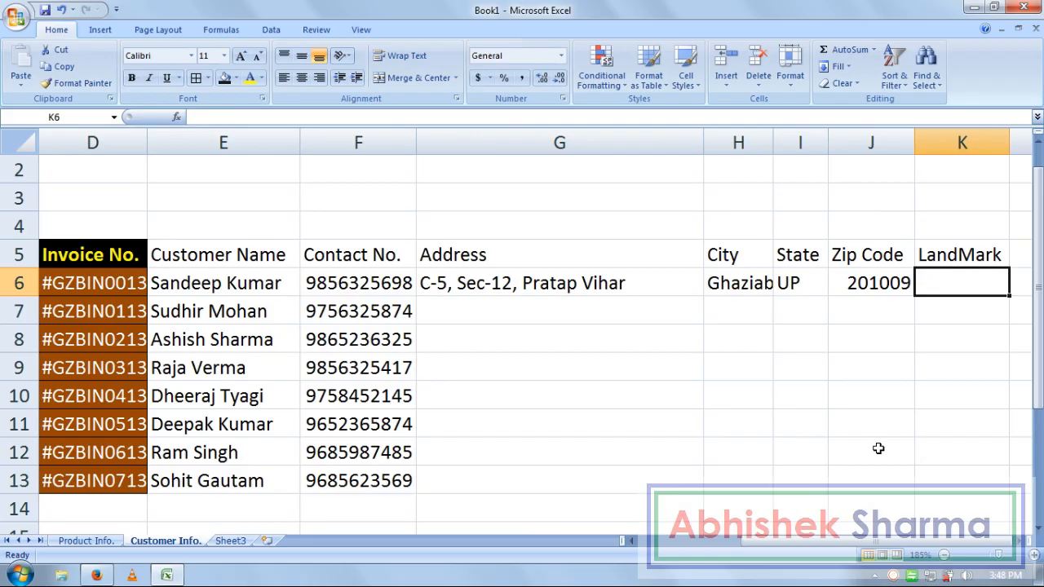
# - Enter the landmark 'Near PNB' in K6 and move to G7
pyautogui.write('Near P')
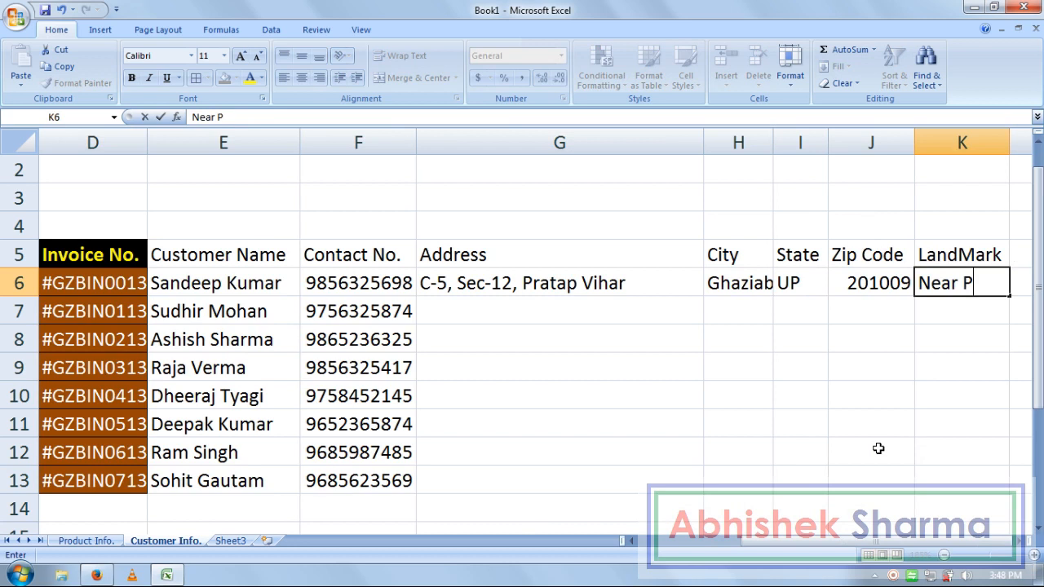
pyautogui.write('NB')
pyautogui.press('Return')
pyautogui.press('Left')
pyautogui.press('Left')
pyautogui.press('Left')
pyautogui.press('Left')
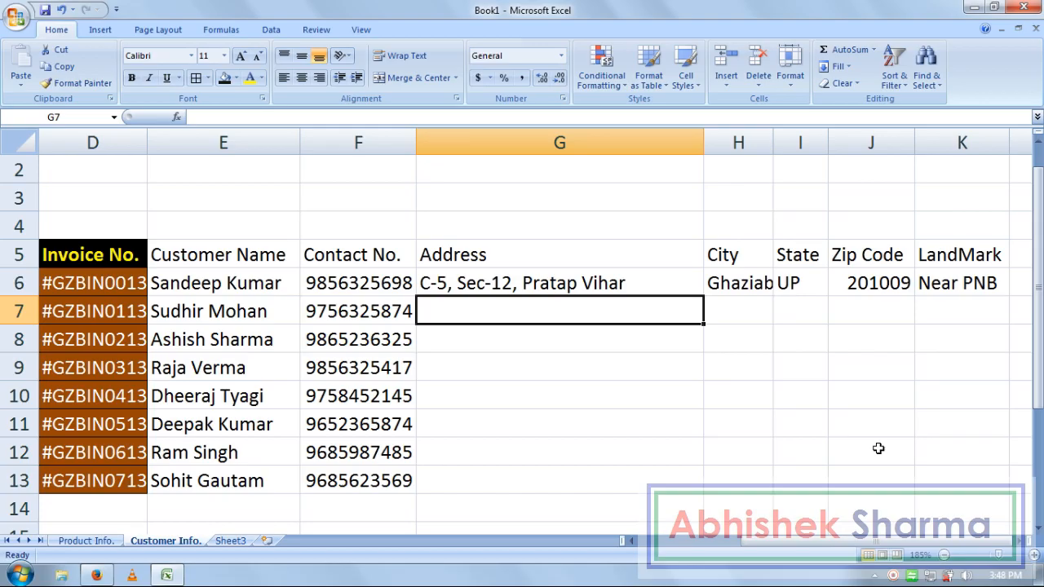
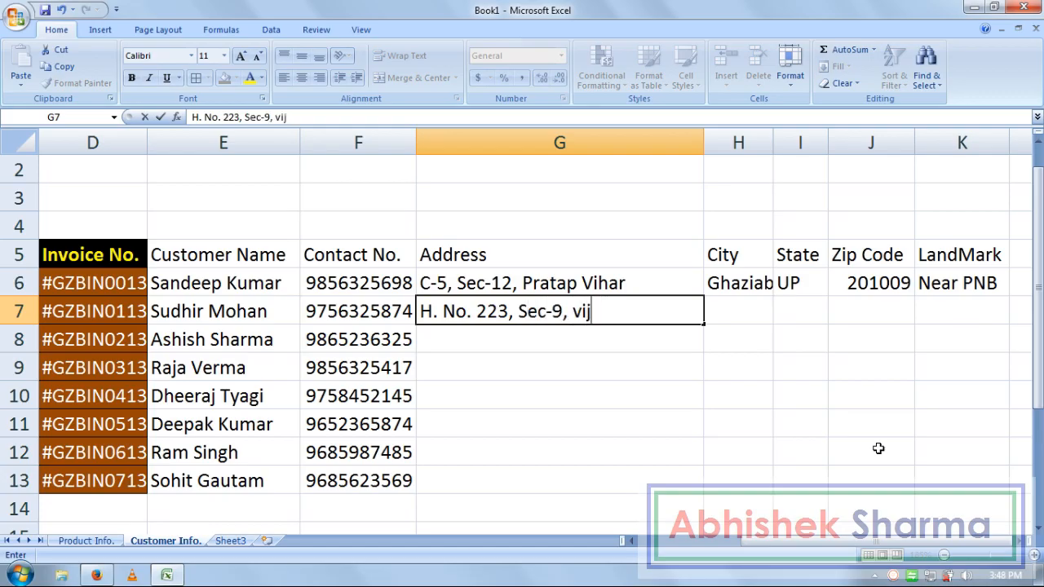
# - Enter the second customer's street address in G7, correcting the house number and locality typos
pyautogui.press('Tab')
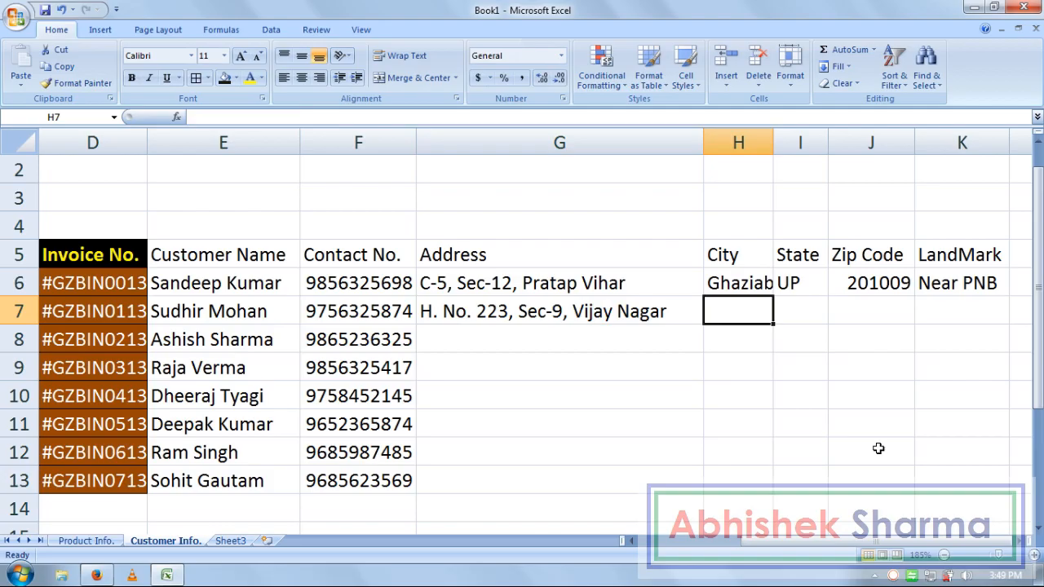
# - Fill H7:K7 with Ghaziabad, UP, 201008 and landmark KG School, then move to G8
pyautogui.write('Ghaziabad')
pyautogui.press('Tab')
pyautogui.write('UP')
pyautogui.press('Tab')
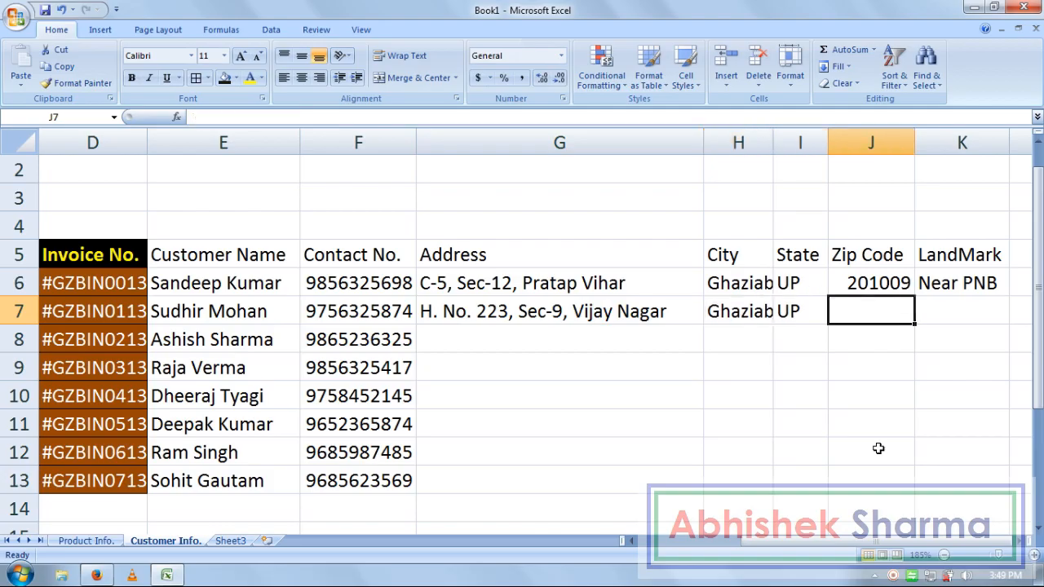
pyautogui.write('201008')
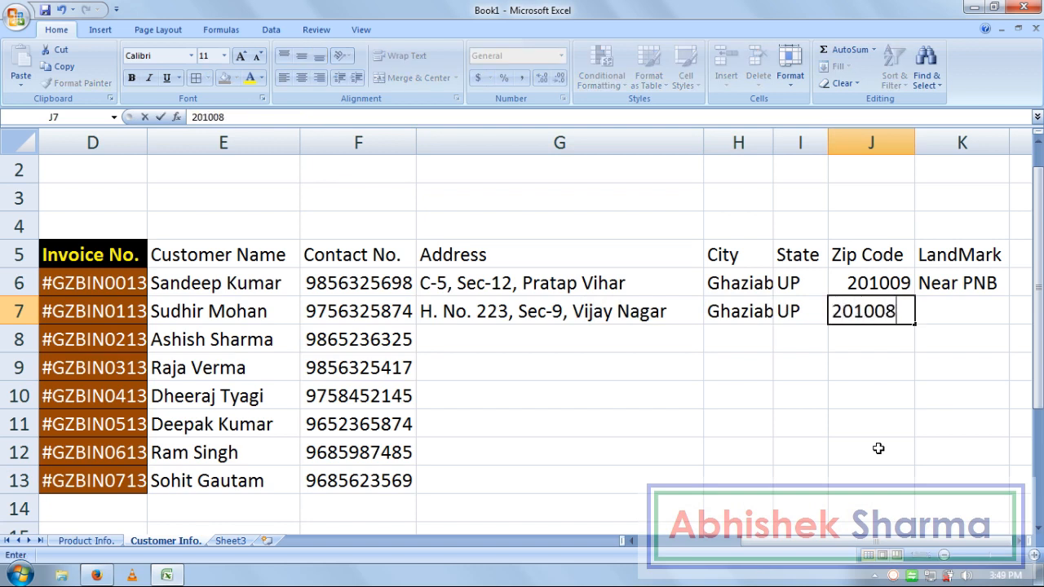
pyautogui.press('Tab')
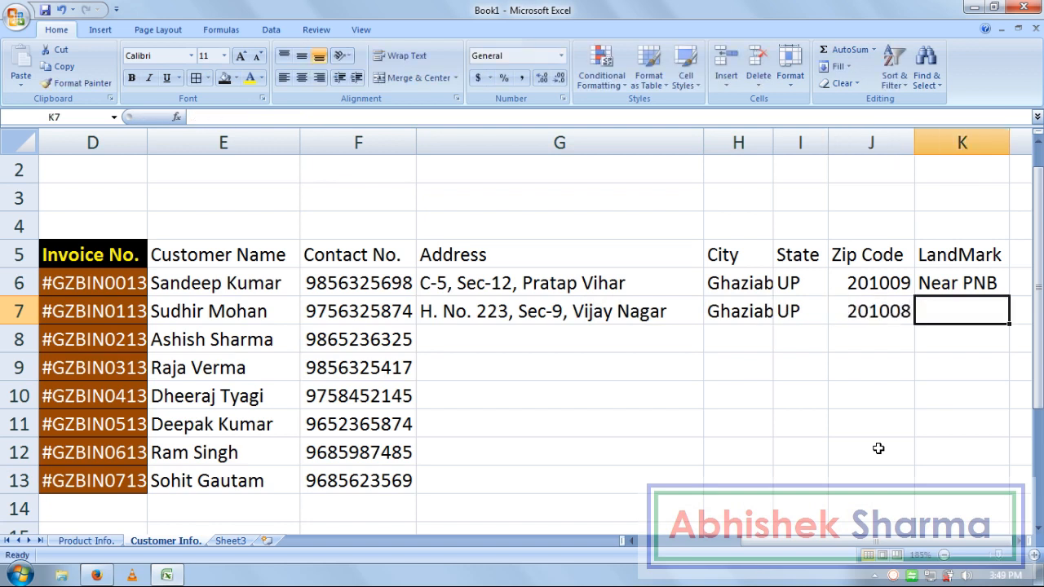
pyautogui.write('Ja')
pyautogui.press('BackSpace')
pyautogui.write('K')
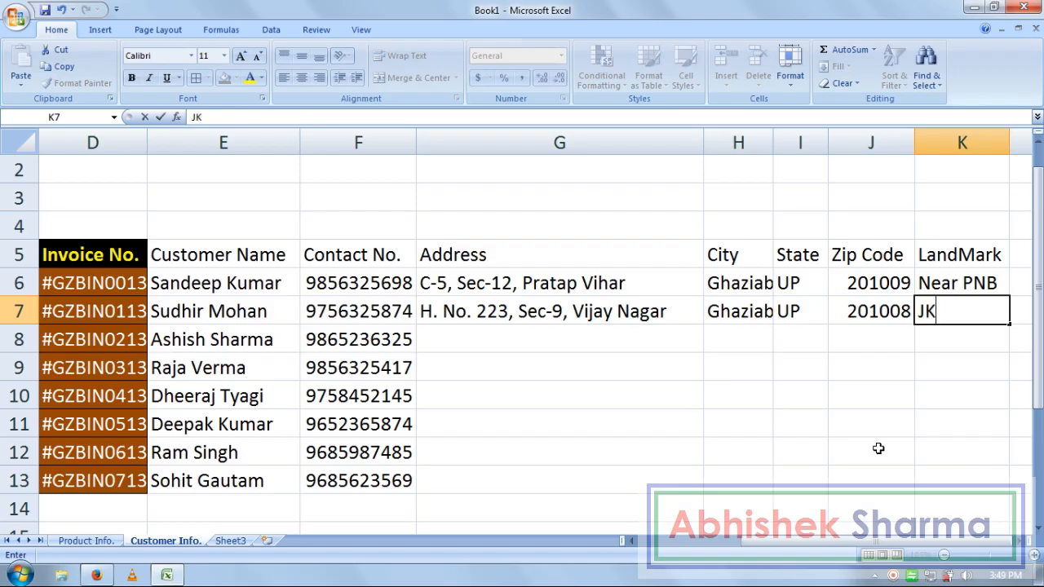
pyautogui.write('G School')
pyautogui.press('Return')
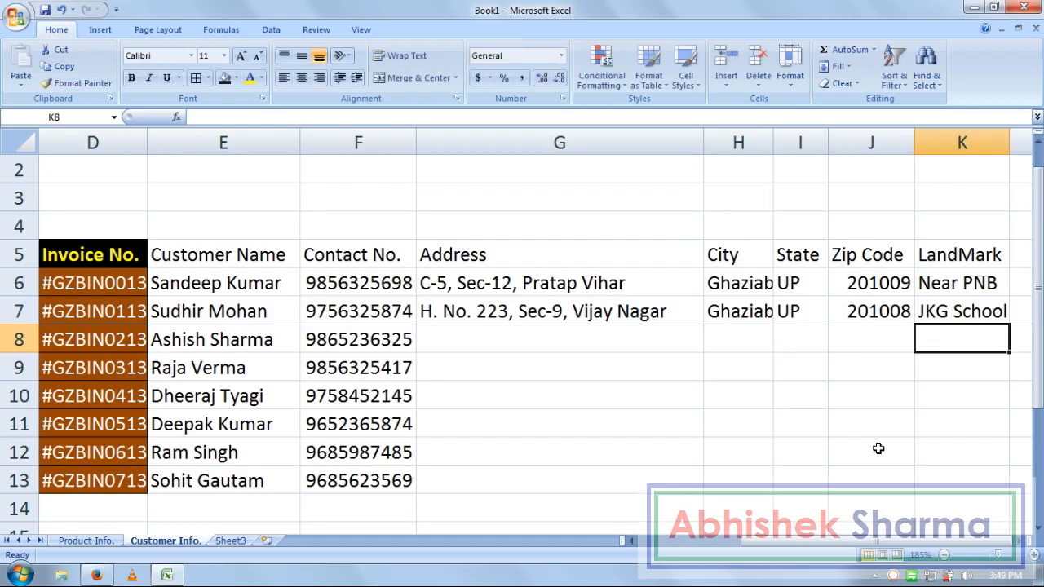
pyautogui.press('Left')
pyautogui.press('Left')
pyautogui.press('Left')
pyautogui.press('Left')
pyautogui.press('Left')
pyautogui.press('Right')
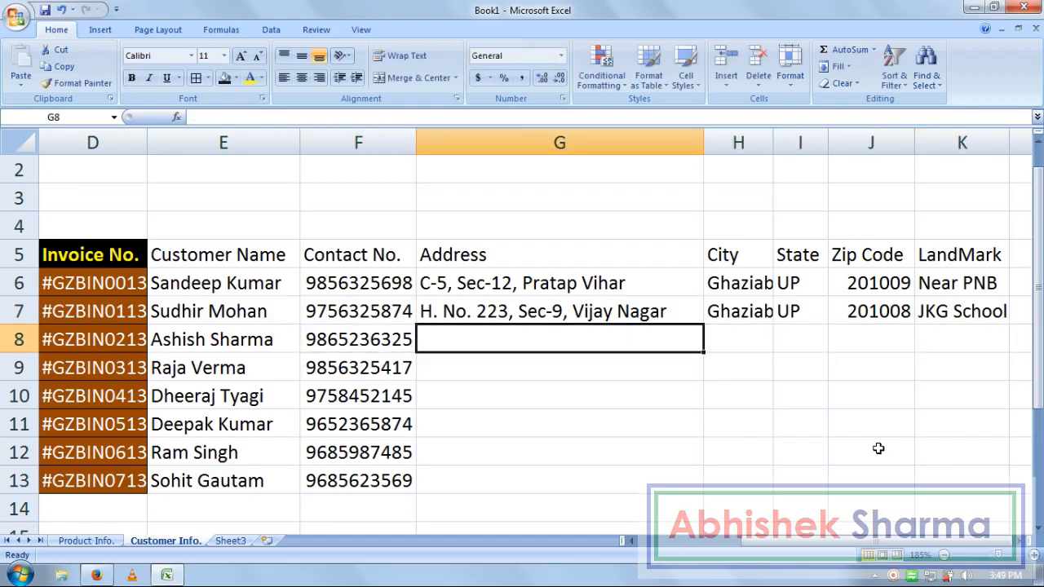
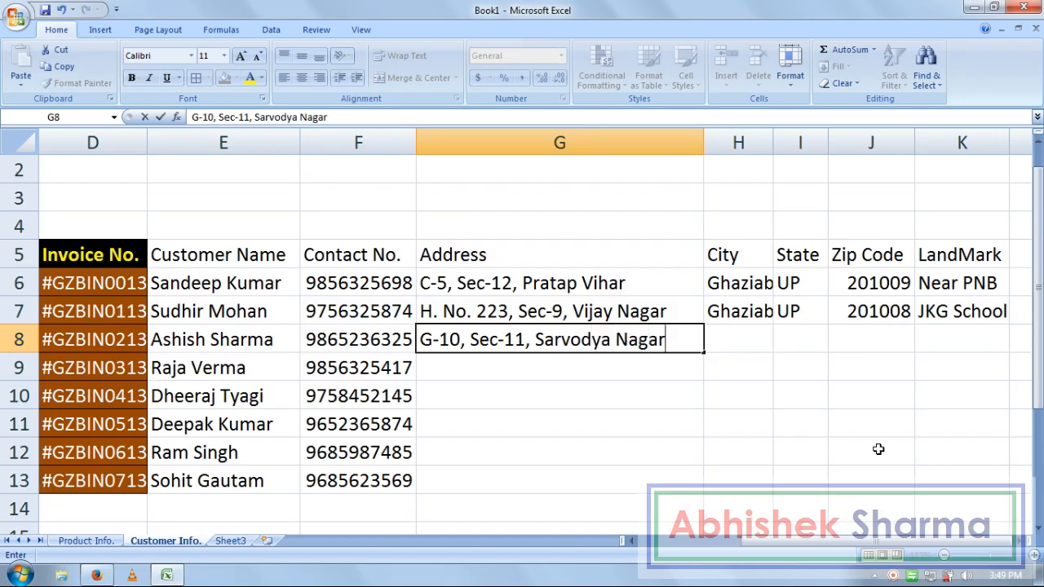
# - Enter the third customer's street address in G8, then Ghaziabad, UP, 201001 and Delhi Public School
pyautogui.press('Tab')
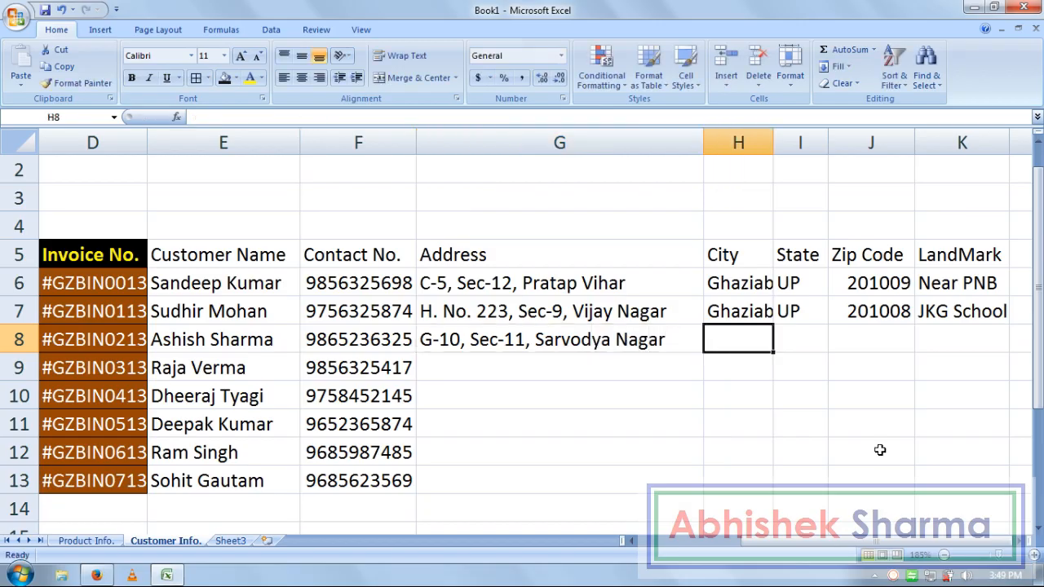
pyautogui.write('Ghaziabad')
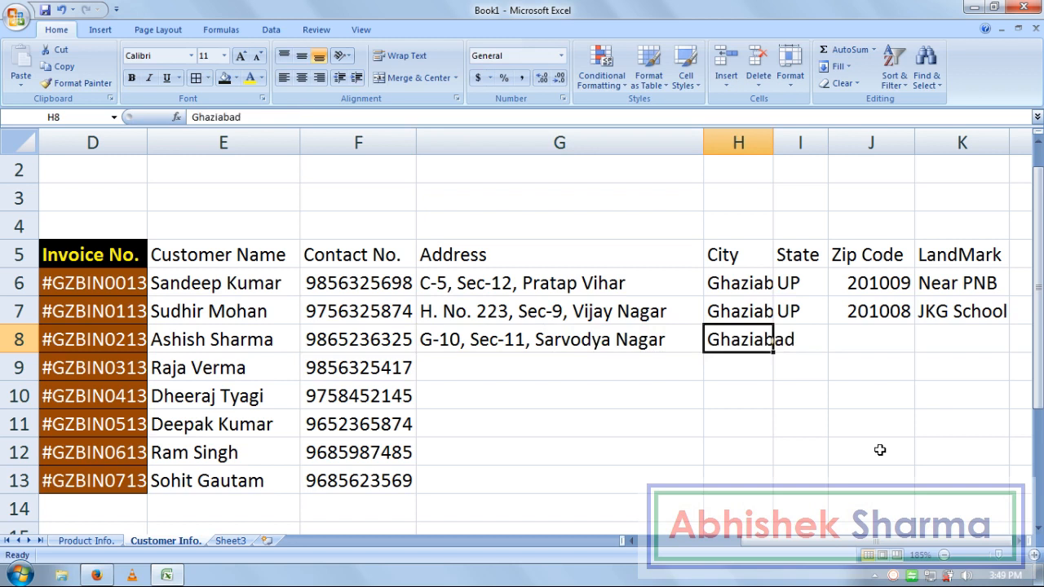
pyautogui.press('Tab')
pyautogui.write('UP')
pyautogui.press('Tab')
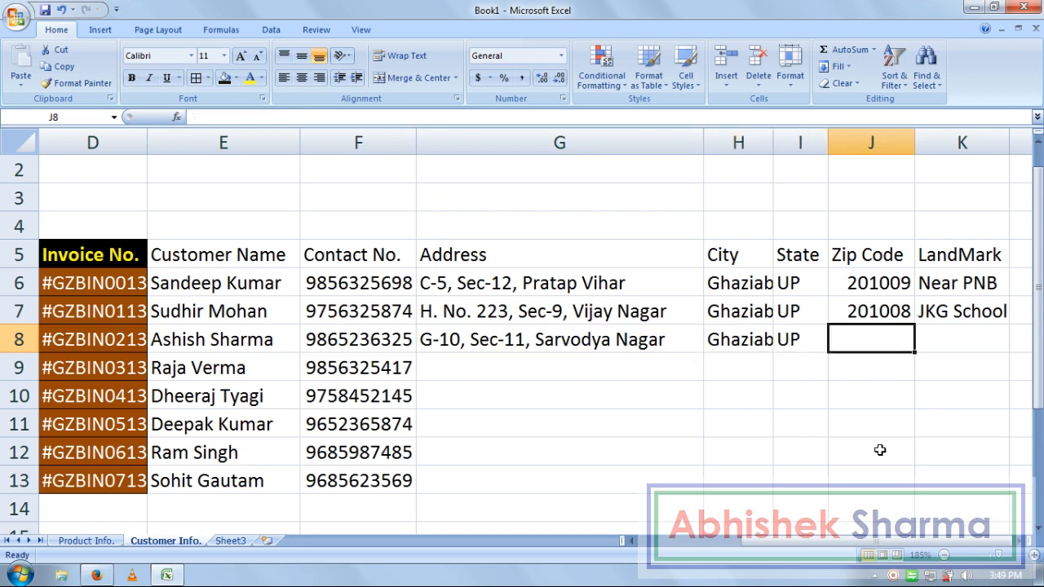
pyautogui.write('201001')
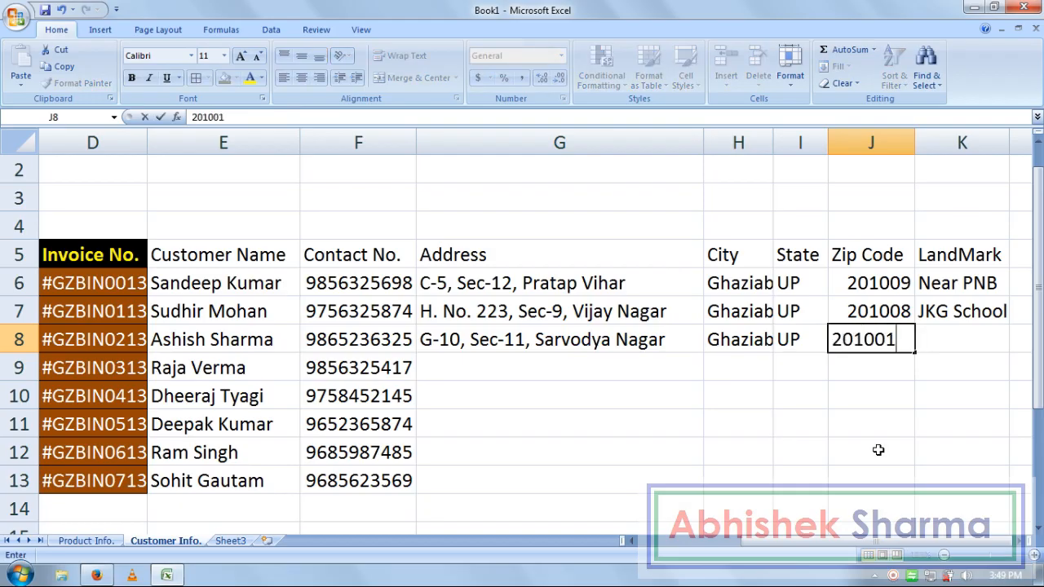
pyautogui.press('Tab')
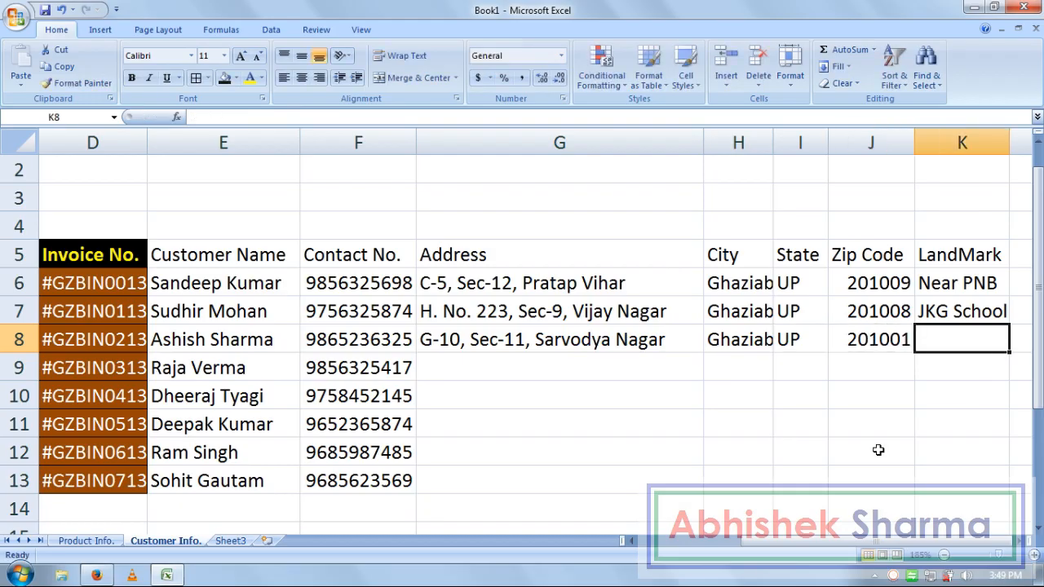
pyautogui.write('Delhi')
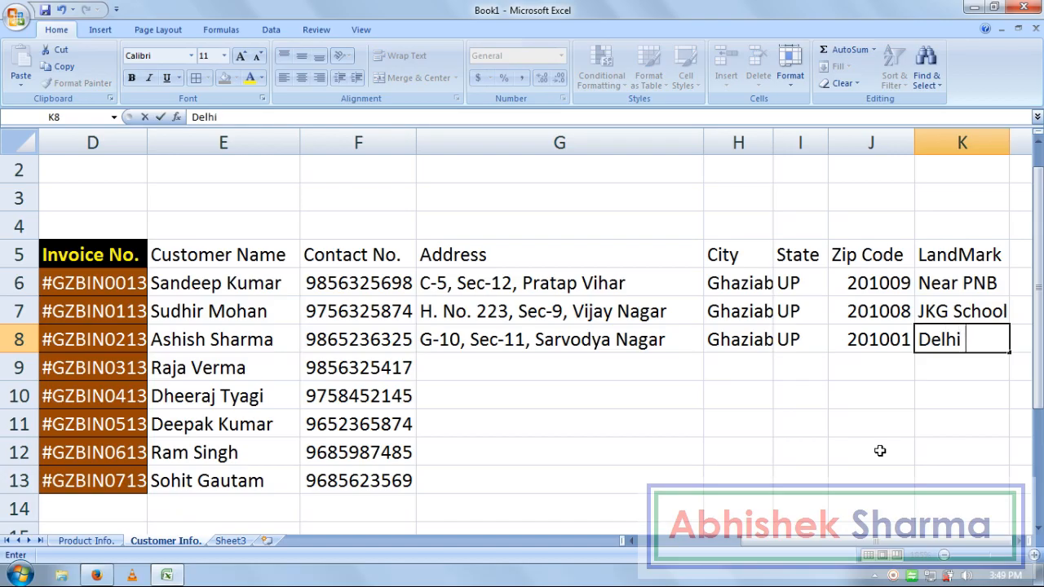
pyautogui.write(' Public S')
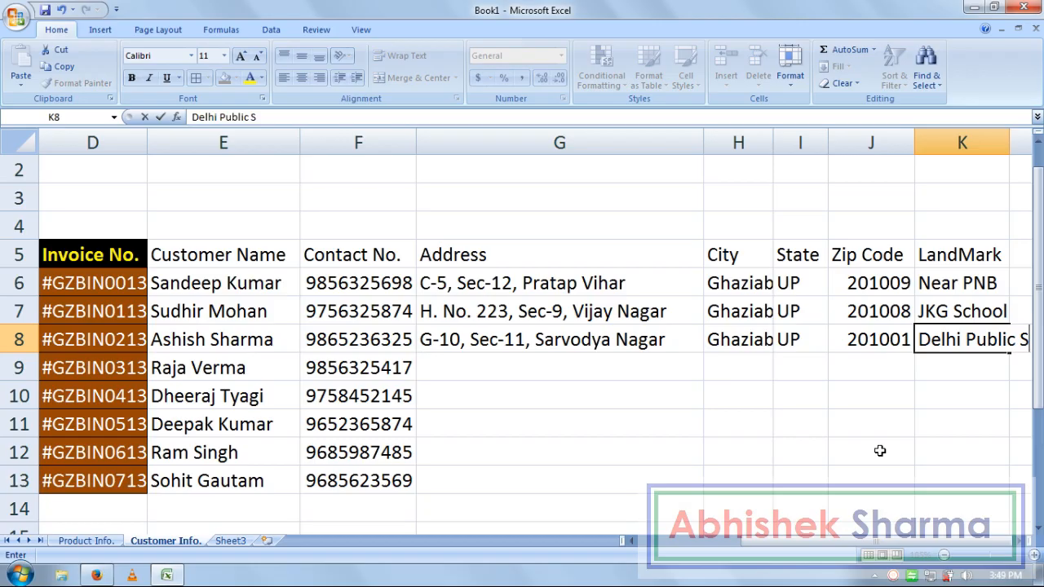
pyautogui.write('chool')
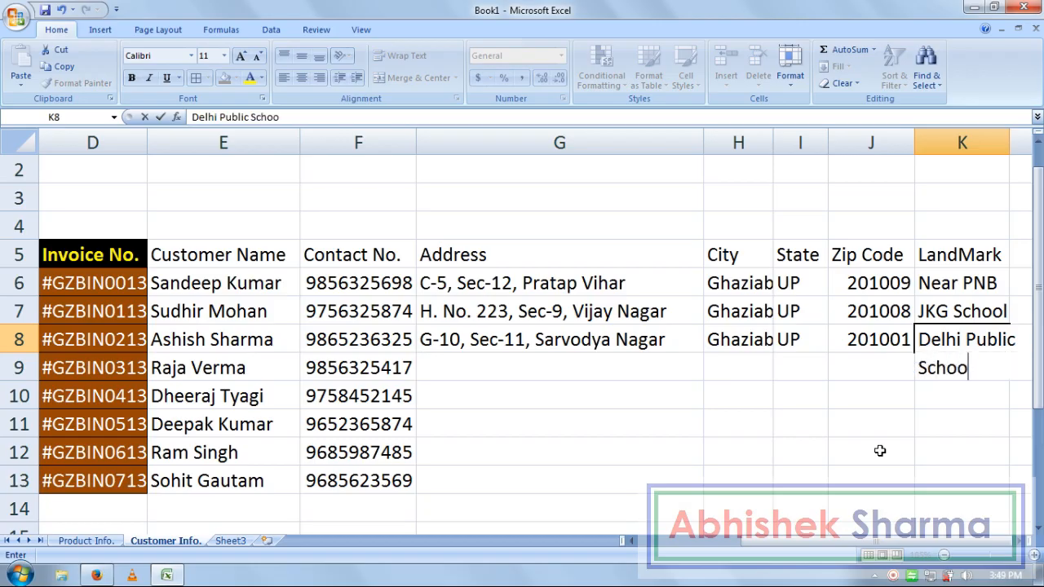
pyautogui.press('Return')
pyautogui.press('Left')
pyautogui.press('Left')
pyautogui.press('Left')
pyautogui.press('Left')
pyautogui.press('Left')
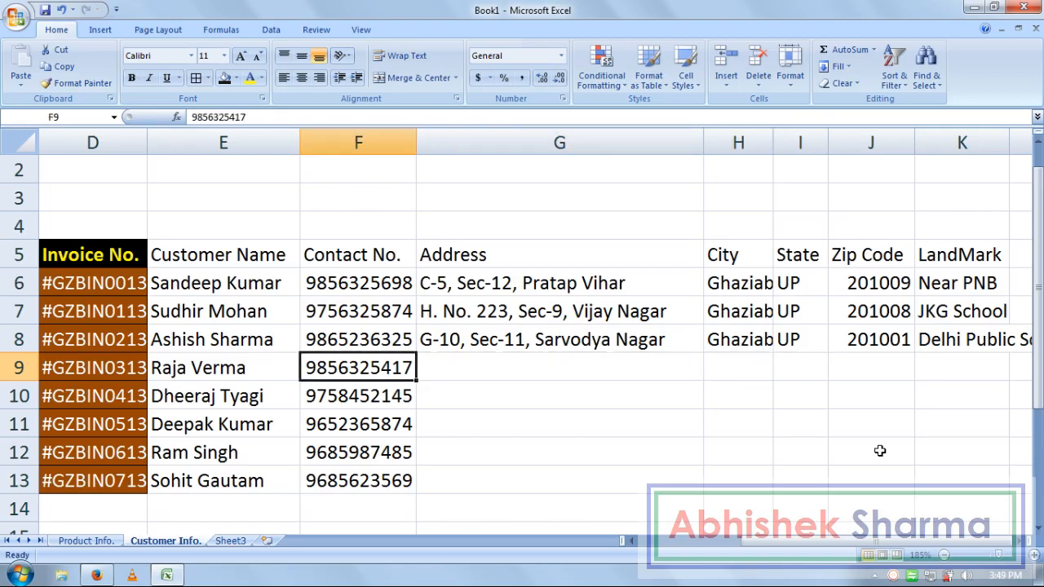
pyautogui.press('Right')
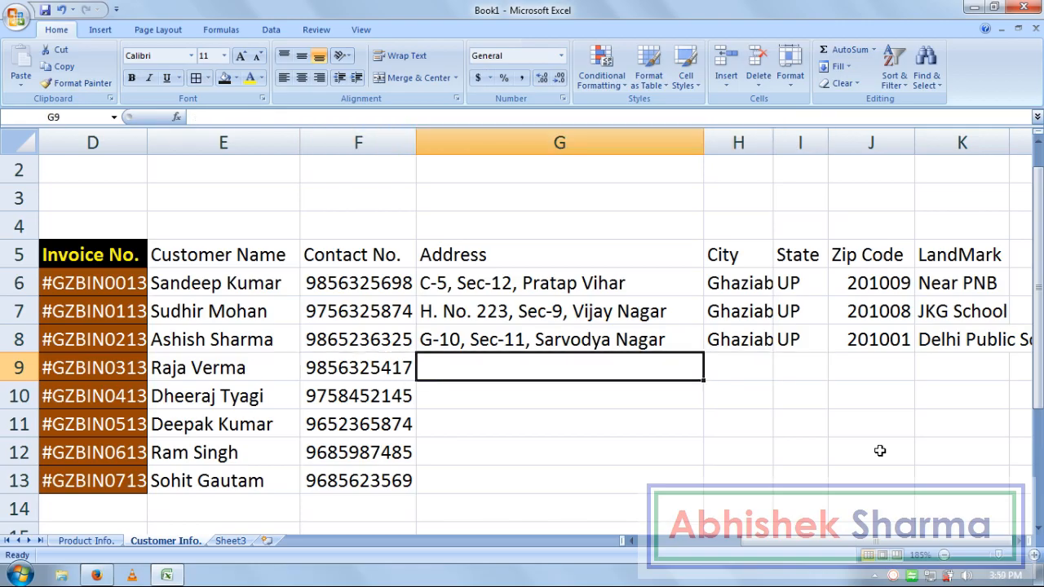
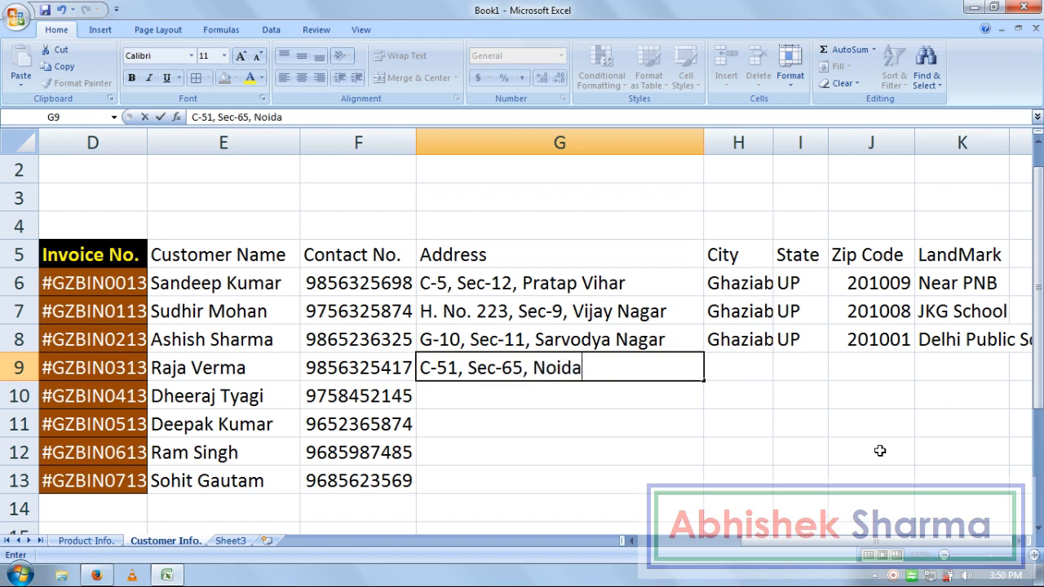
# - Enter the fourth customer's street address in G9, then Noida, NCR, 201301 and landmark Non
pyautogui.press('Tab')
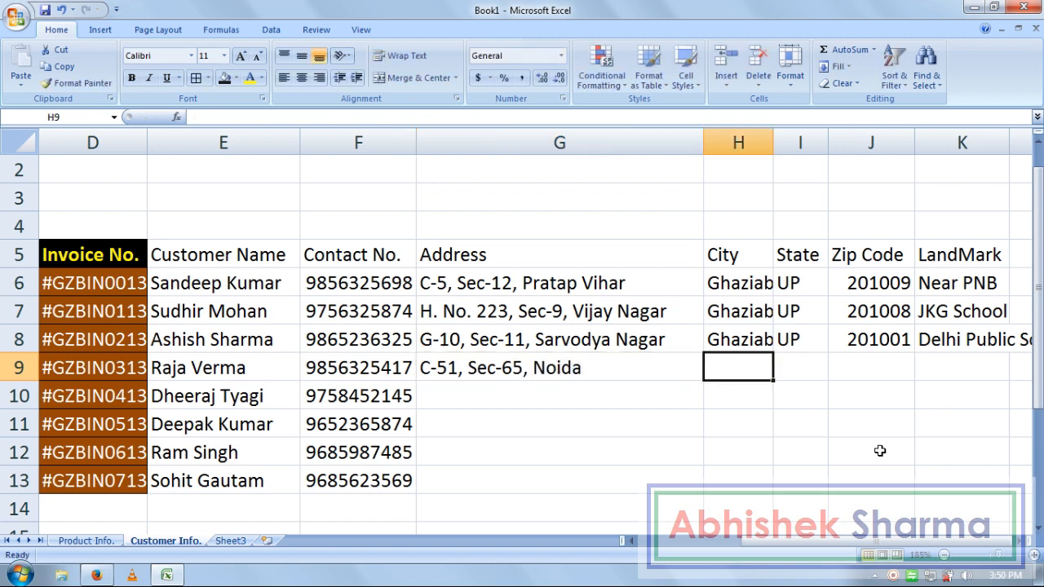
pyautogui.write('Noida')
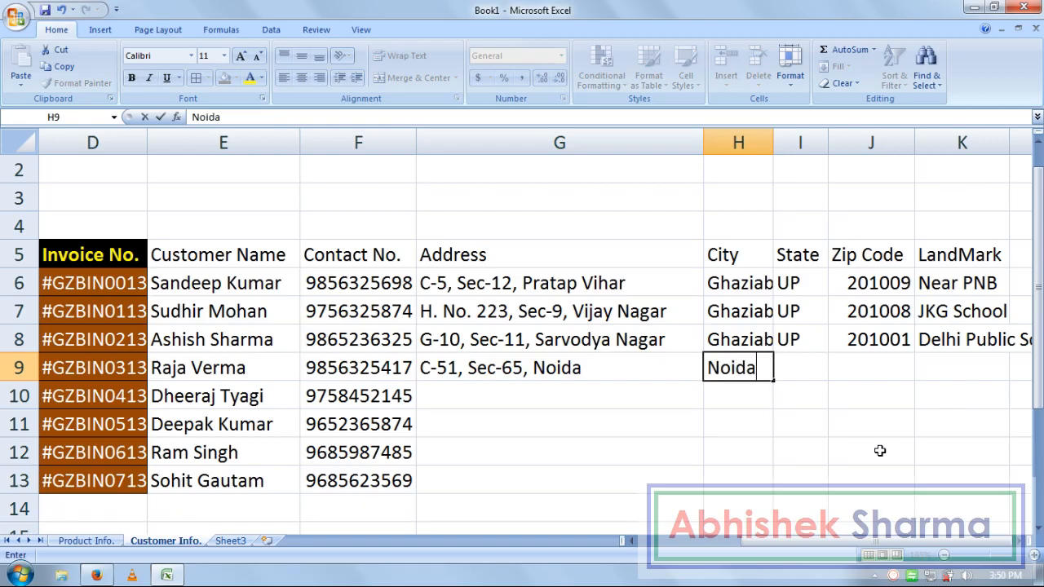
pyautogui.press('Tab')
pyautogui.write('NCR')
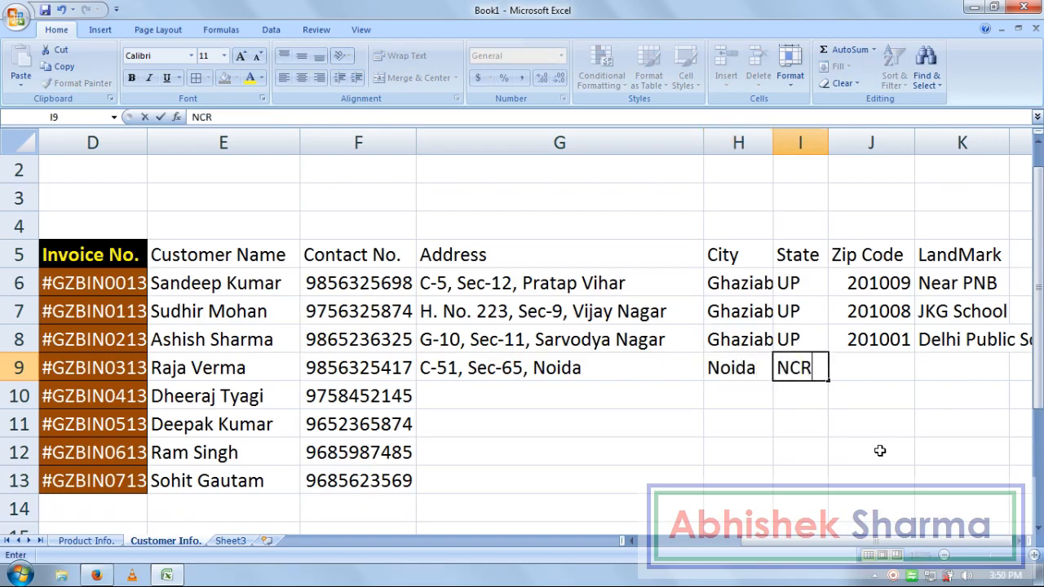
pyautogui.press('Tab')
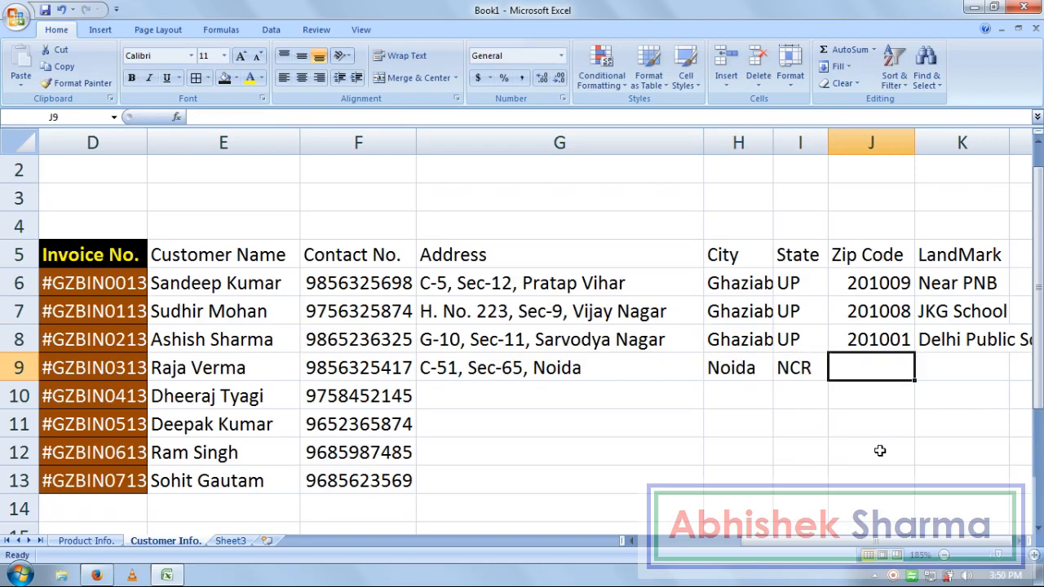
pyautogui.write('201')
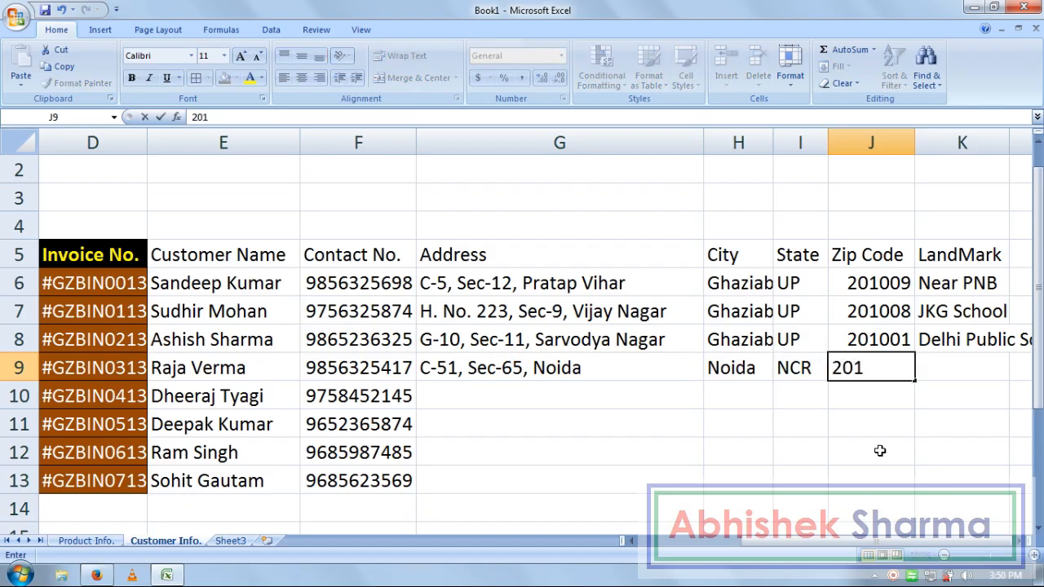
pyautogui.write('301')
pyautogui.press('Tab')
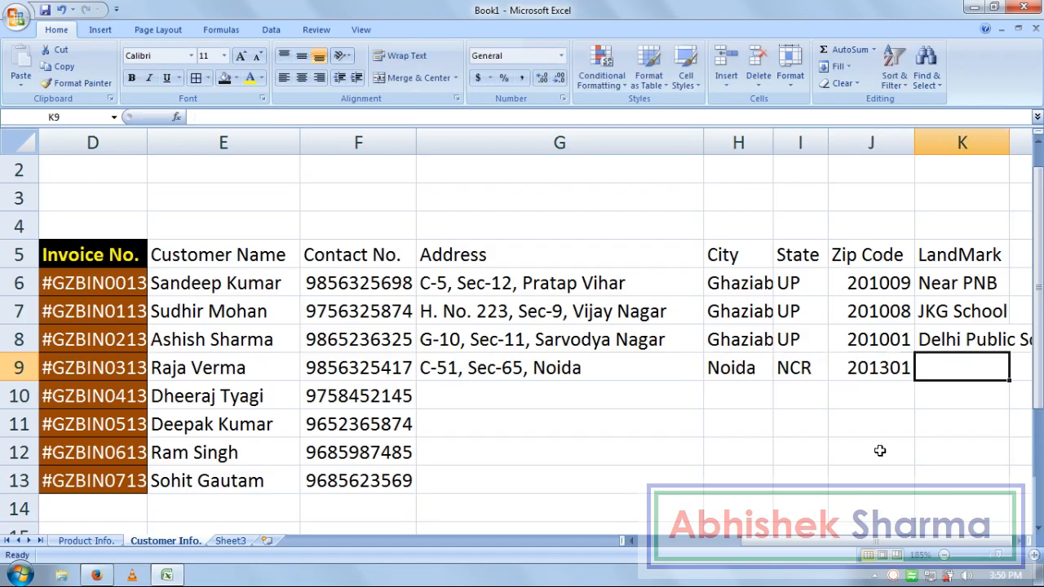
pyautogui.write('Non')
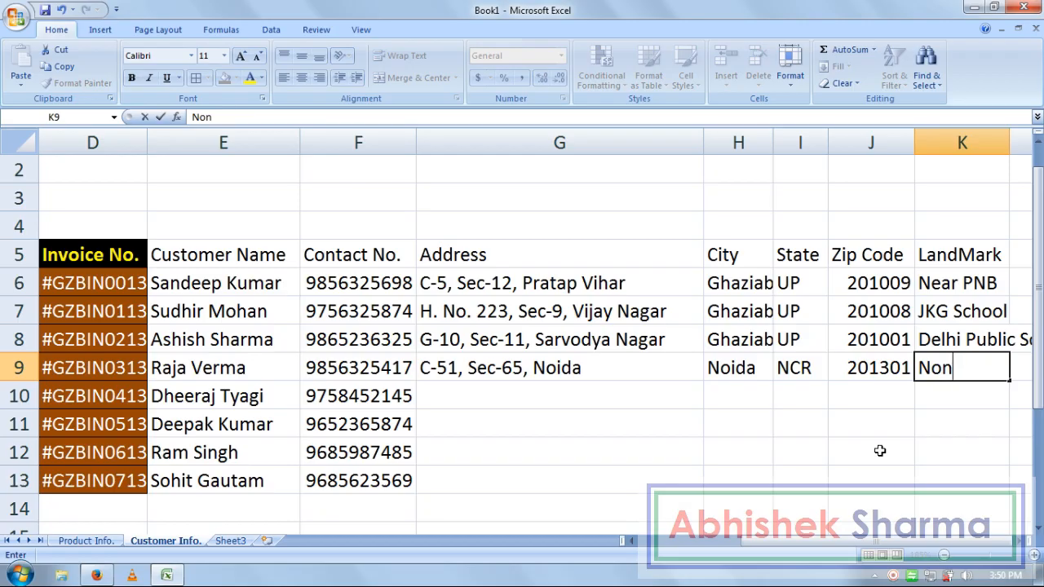
pyautogui.press('Return')
pyautogui.press('Left')
pyautogui.press('Left')
pyautogui.press('Left')
pyautogui.press('Left')
pyautogui.press('Right')
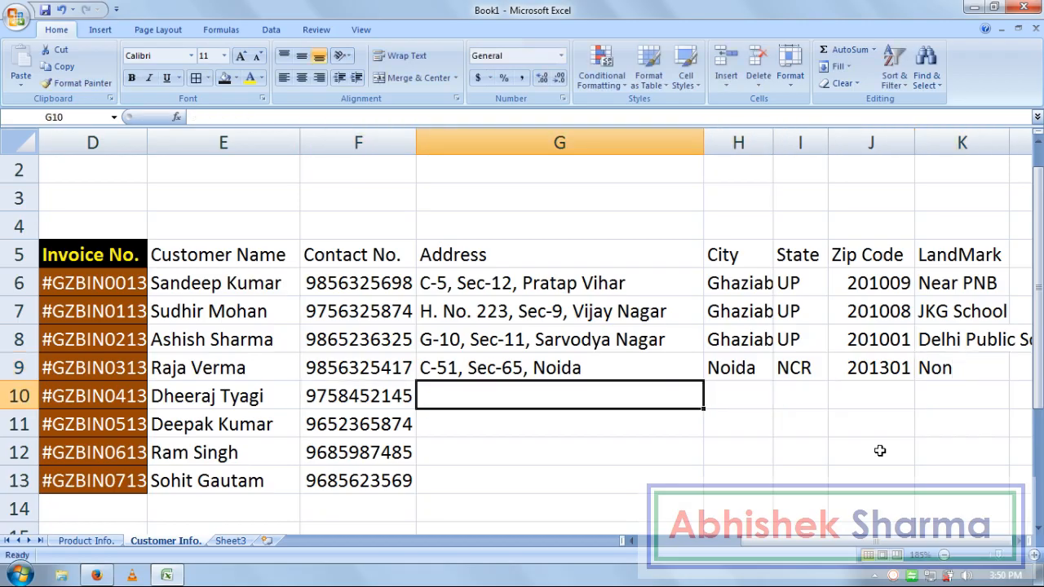
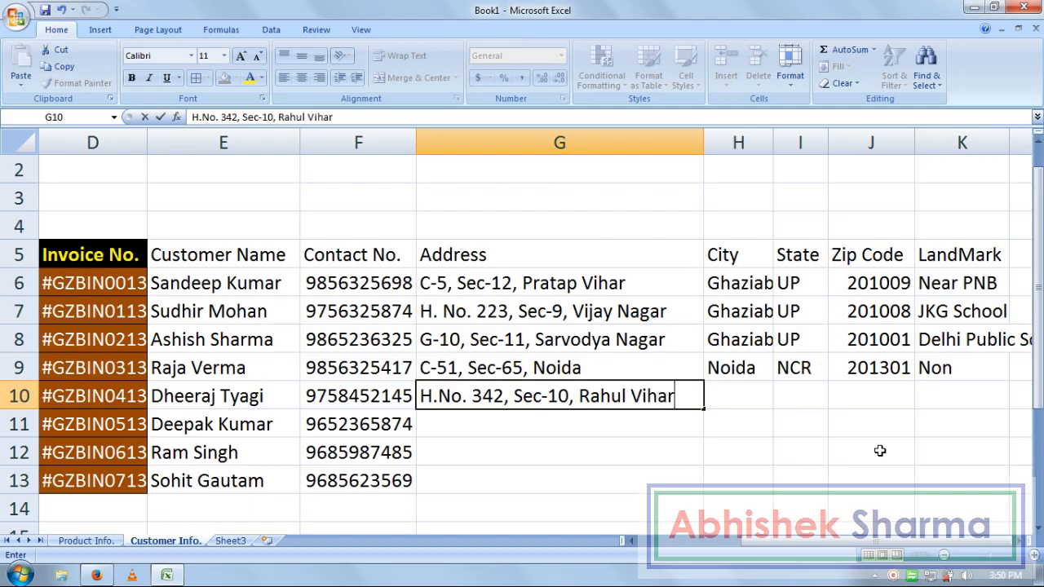
# - Enter the fifth customer's street address in G10, fixing the mistyped house-number prefix
pyautogui.press('Tab')
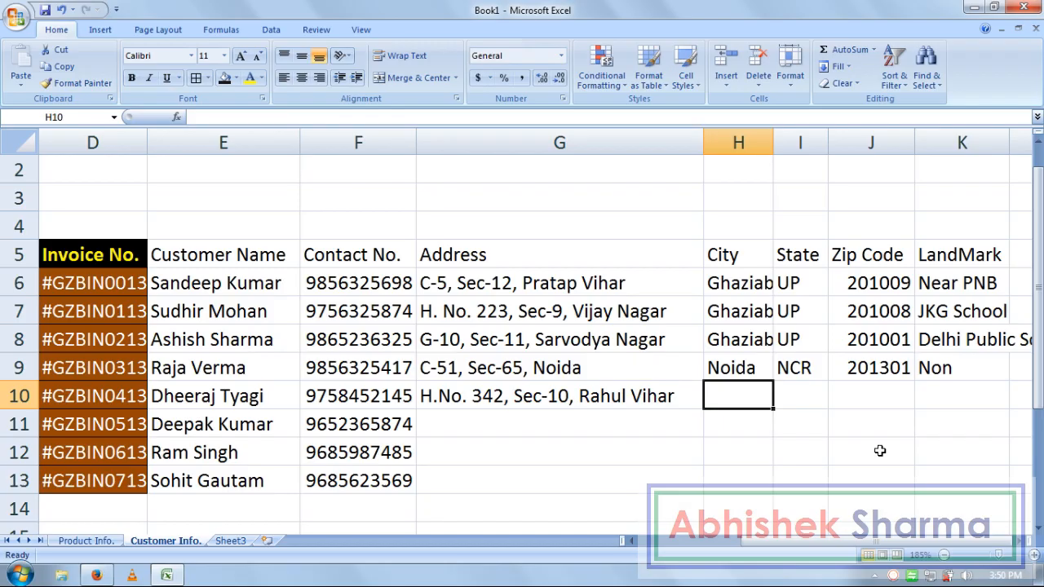
# - Fill H10:K10 with GB Nagar, NCR, 202321 and landmark Non, then return toward column G
pyautogui.write('GB Nagar')
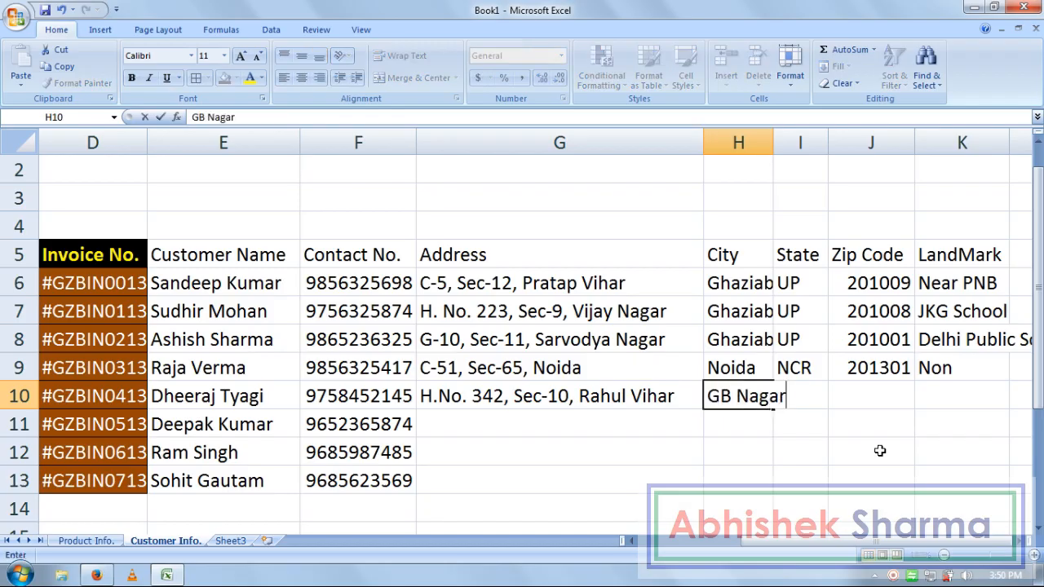
pyautogui.press('Tab')
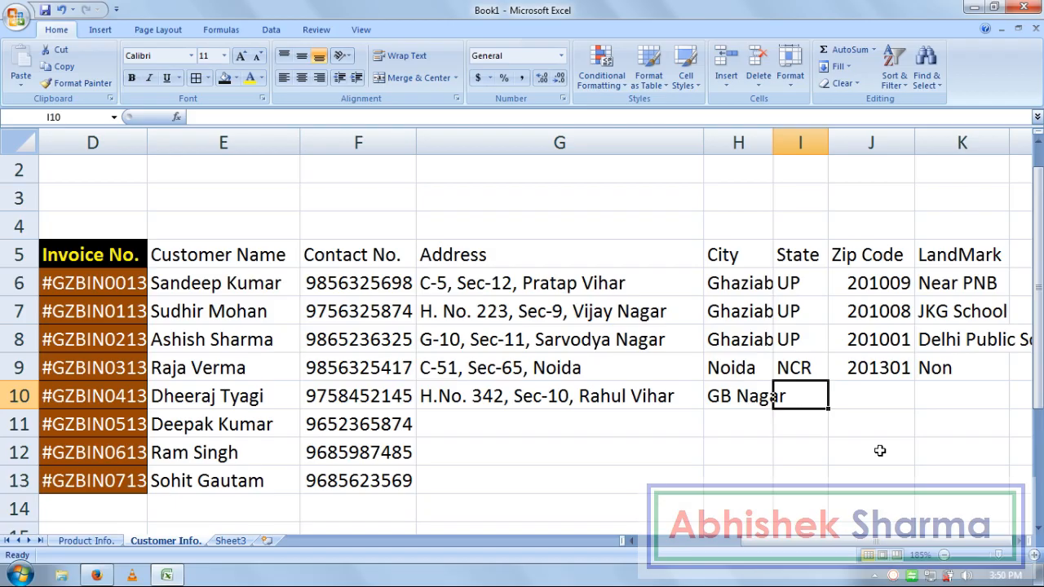
pyautogui.write('NCR')
pyautogui.press('Tab')
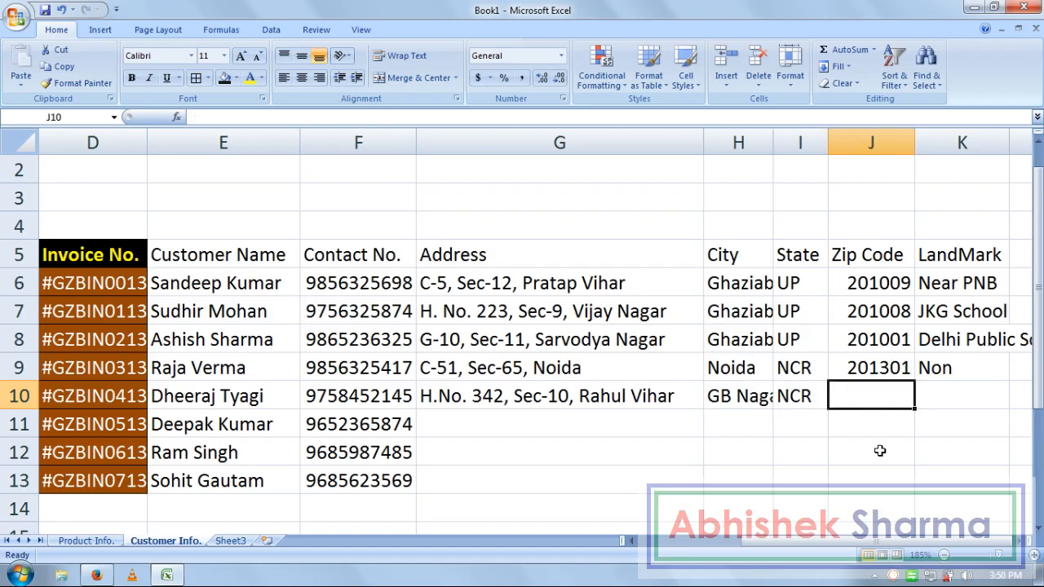
pyautogui.write('20')
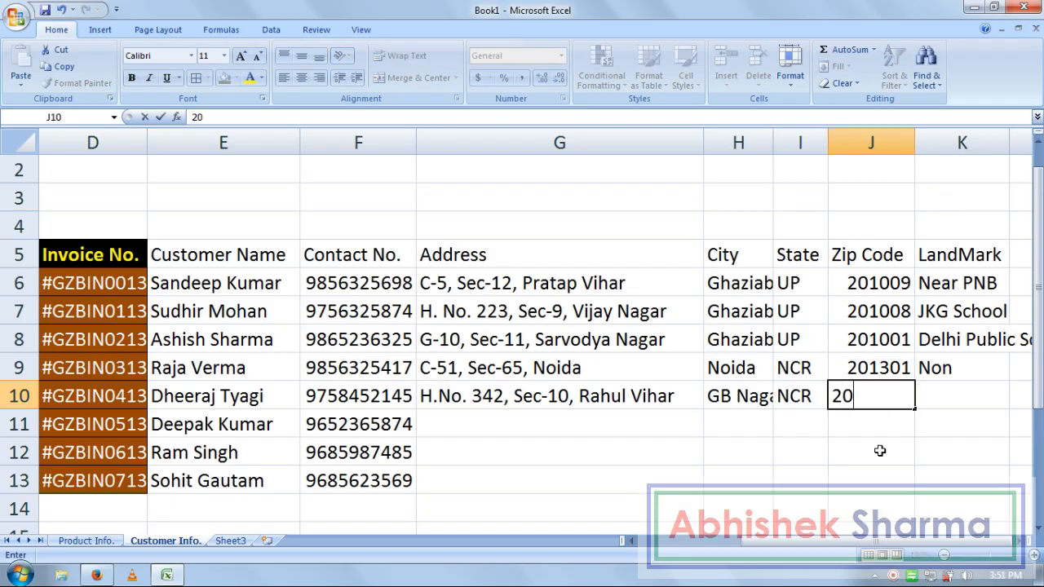
pyautogui.write('2321')
pyautogui.press('Tab')
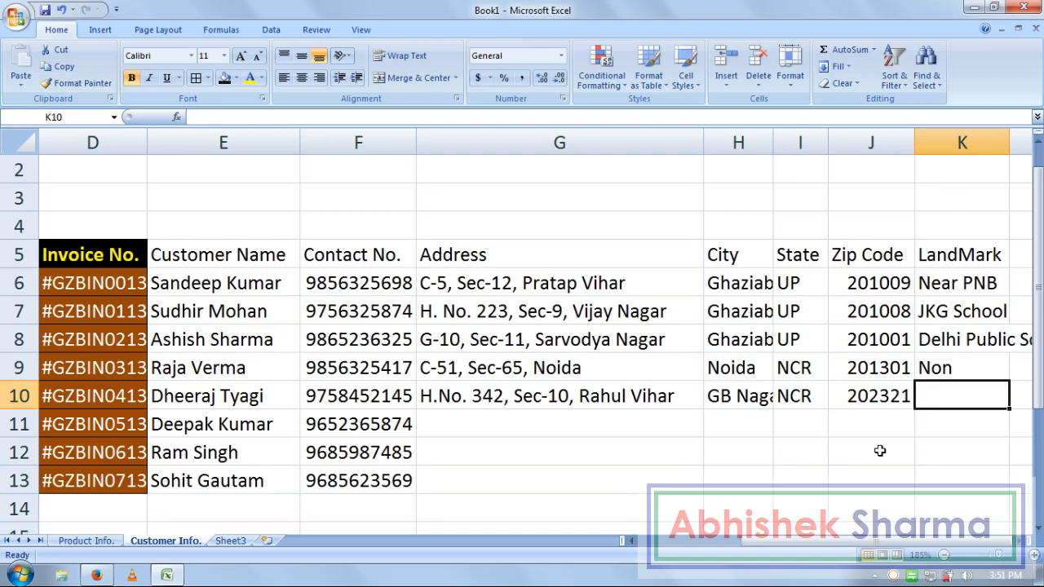
pyautogui.write('Non')
pyautogui.press('Return')
pyautogui.press('Left')
pyautogui.press('Left')
pyautogui.press('Left')
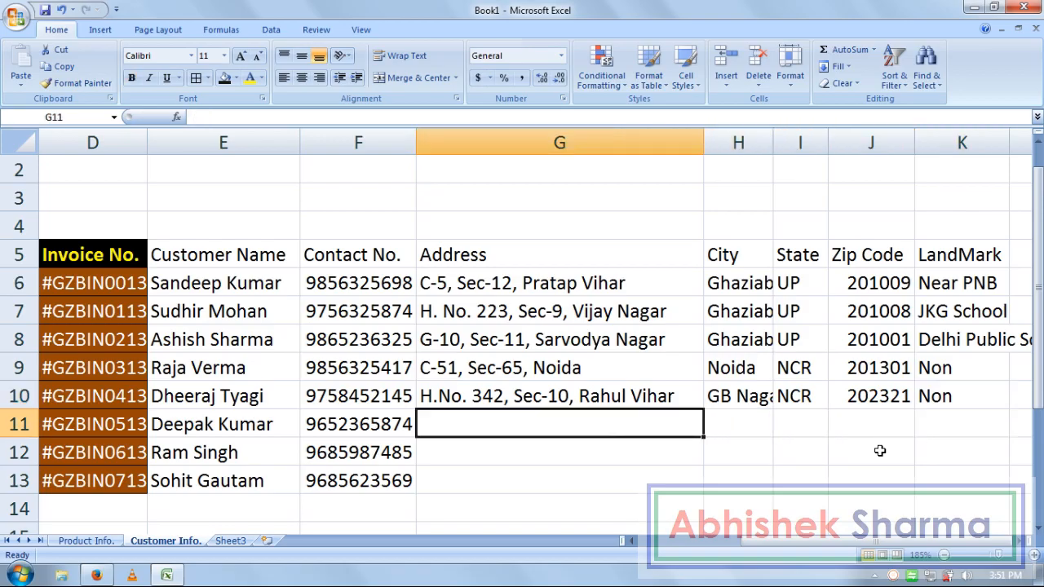
pyautogui.press('Left')
# - Copy the address-to-landmark details in G6:K8 and paste them into G11:K13
pyautogui.moveTo(444, 289); pyautogui.dragTo(985, 325)
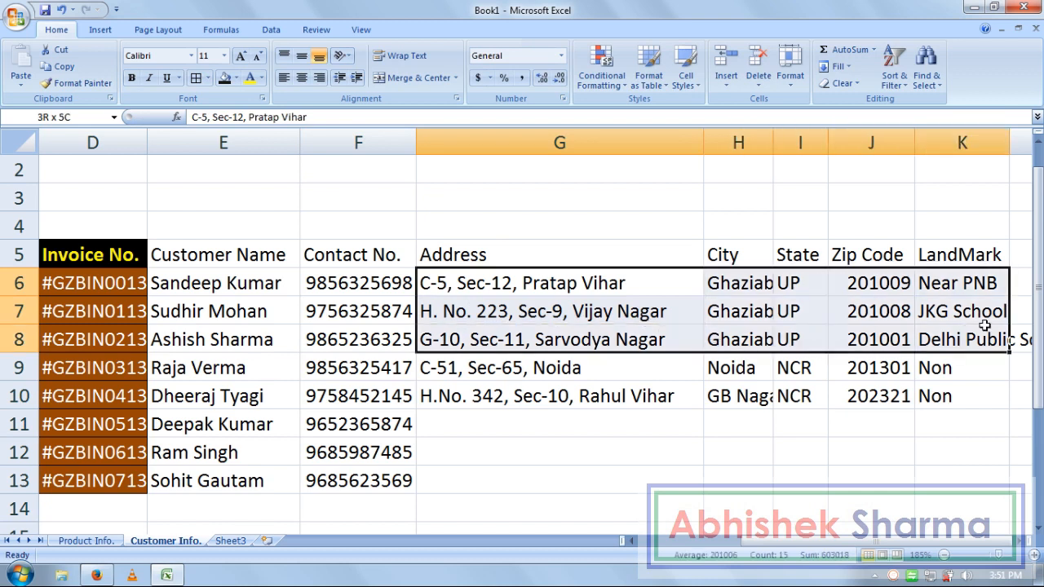
pyautogui.hotkey('ctrl', 'c')
pyautogui.click(450, 418)
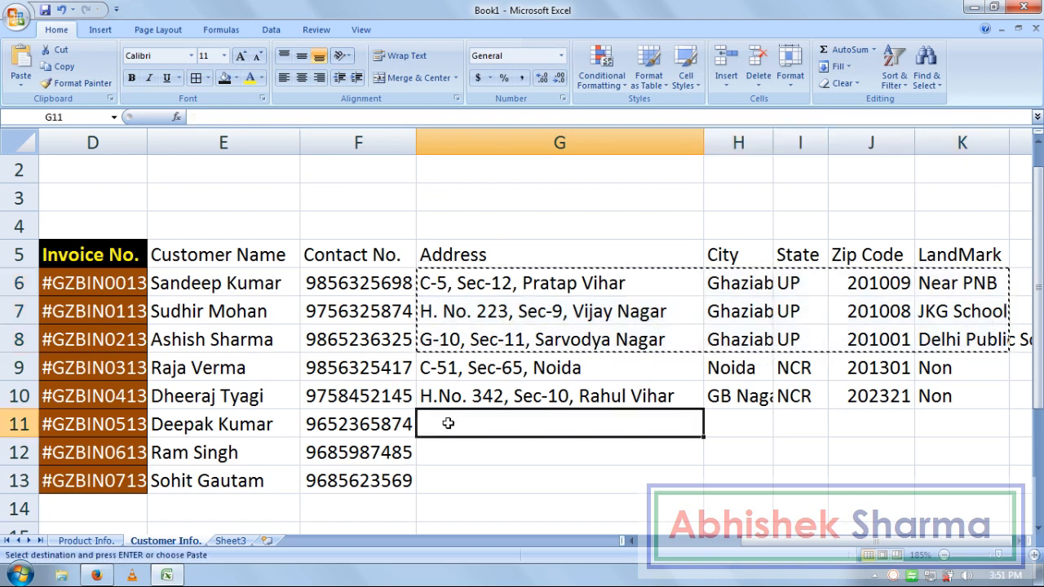
pyautogui.press('Return')
pyautogui.press('Down')
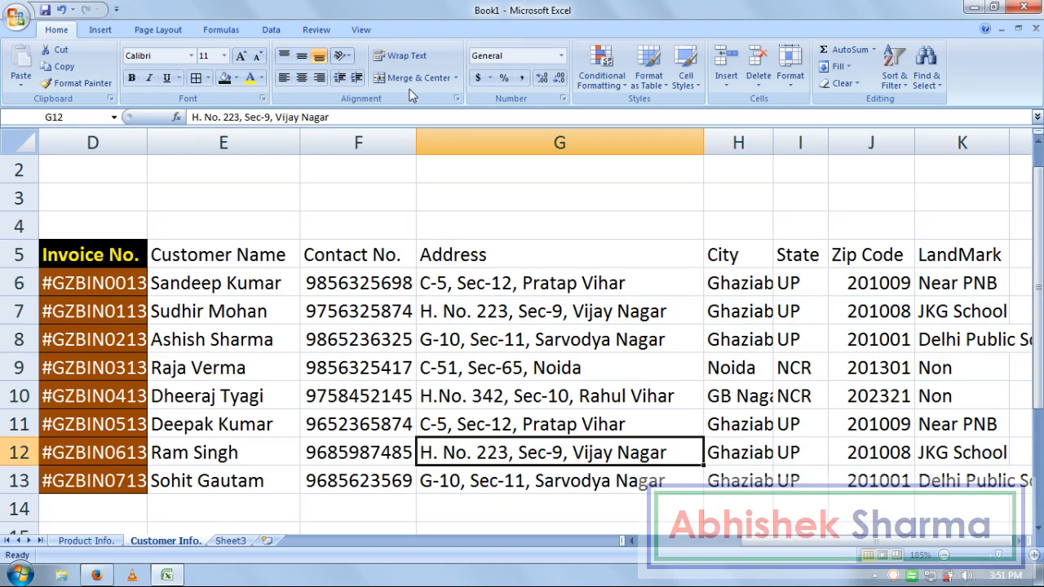
pyautogui.click(360, 29)
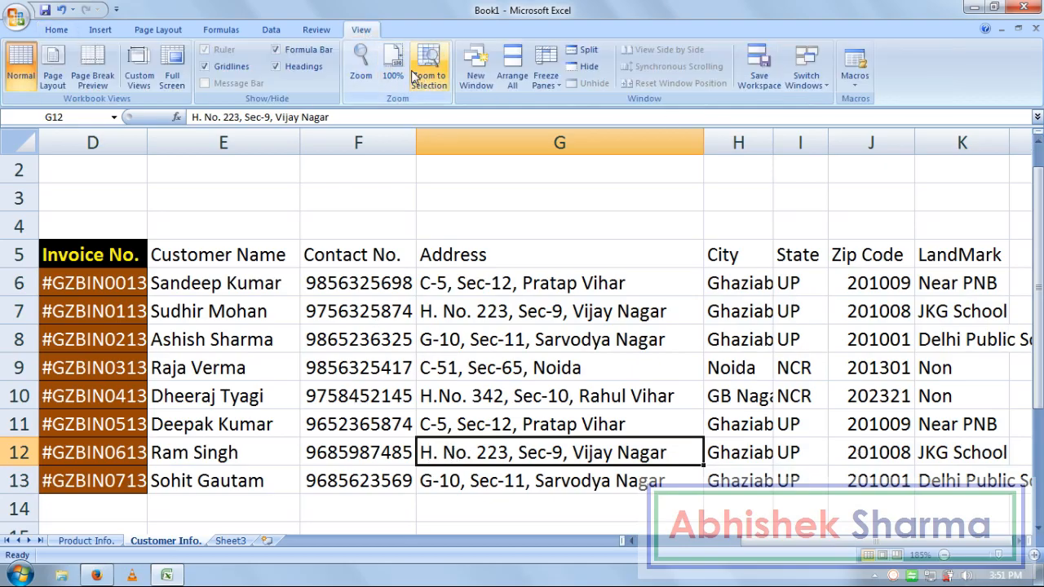
# - Return the sheet zoom to 100% and review the table's header row
pyautogui.click(393, 65)
pyautogui.moveTo(527, 198); pyautogui.dragTo(8, 204)
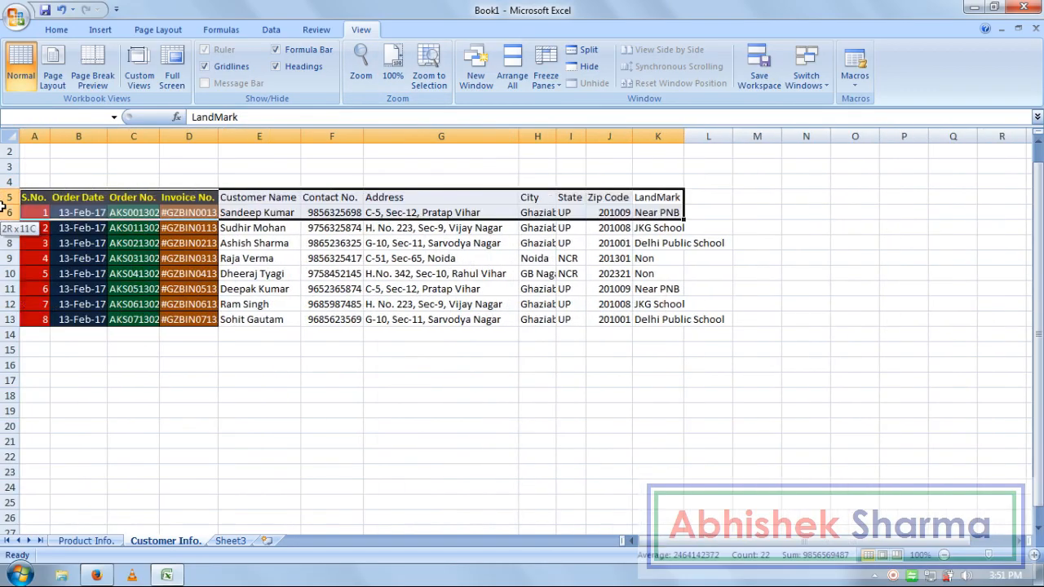
pyautogui.moveTo(359, 410); pyautogui.dragTo(359, 395)
pyautogui.click(204, 429)
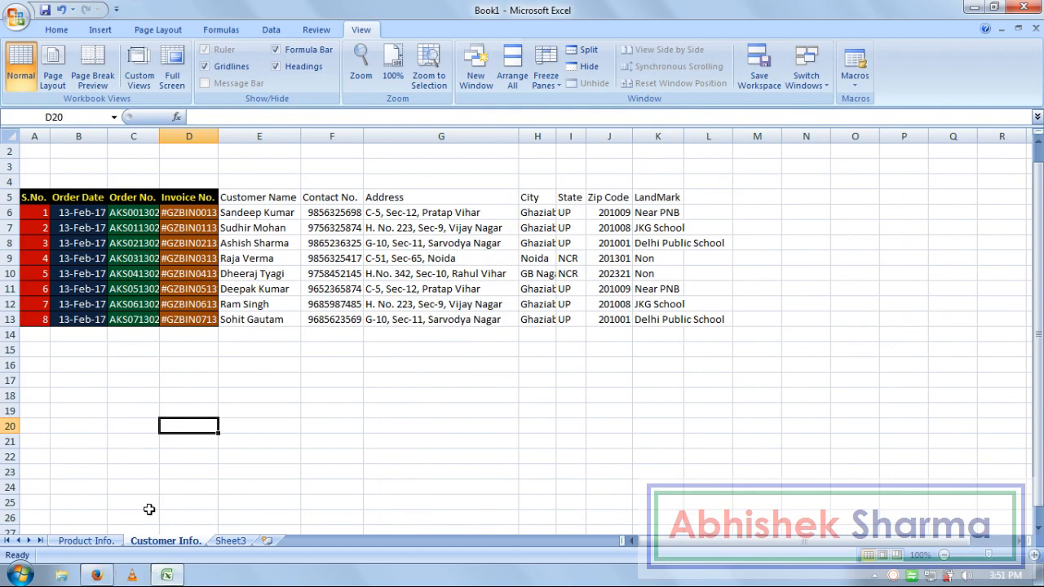
# - Use Format Painter to copy A5:D13's colour-banded formatting onto columns E–K
pyautogui.moveTo(37, 199); pyautogui.dragTo(174, 315)
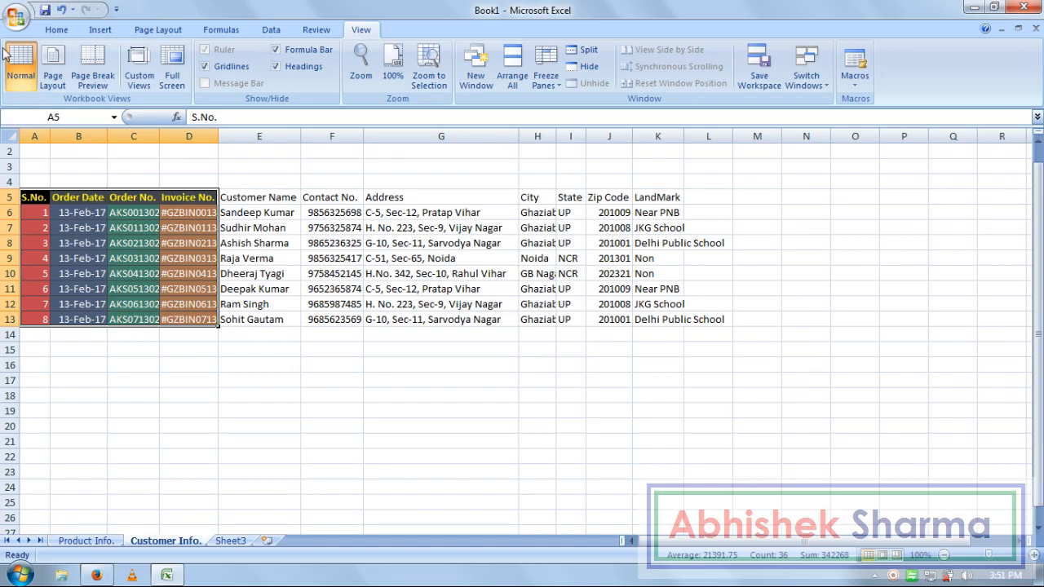
pyautogui.click(56, 29)
pyautogui.click(57, 85)
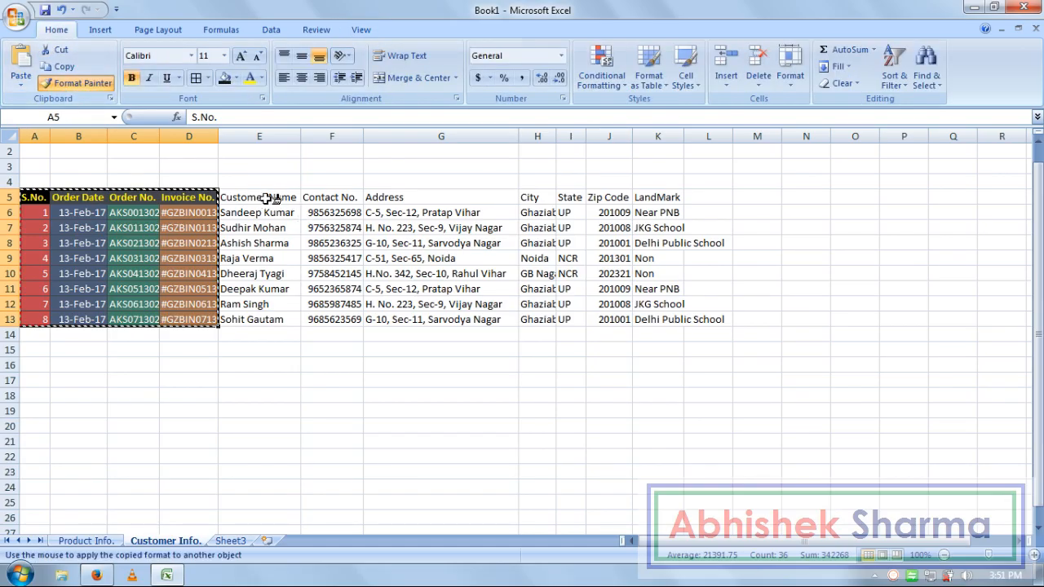
pyautogui.moveTo(242, 198)
pyautogui.mouseDown()
pyautogui.moveTo(634, 303)
pyautogui.moveTo(662, 320)
pyautogui.mouseUp()
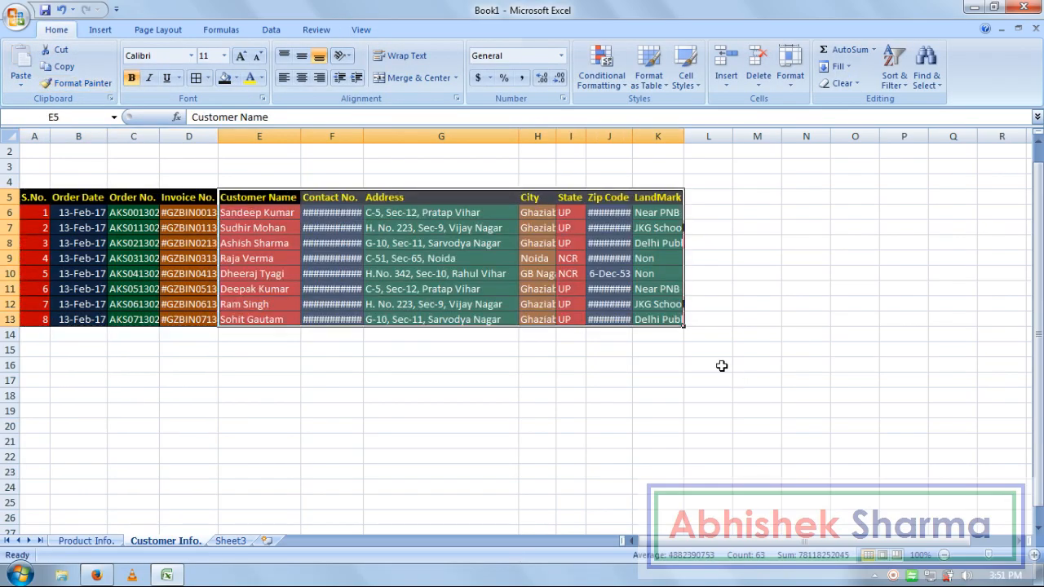
pyautogui.click(708, 364)
# - Auto-fit the Zip Code column and slightly narrow the Contact No. column
pyautogui.doubleClick(633, 139)
pyautogui.click(693, 427)
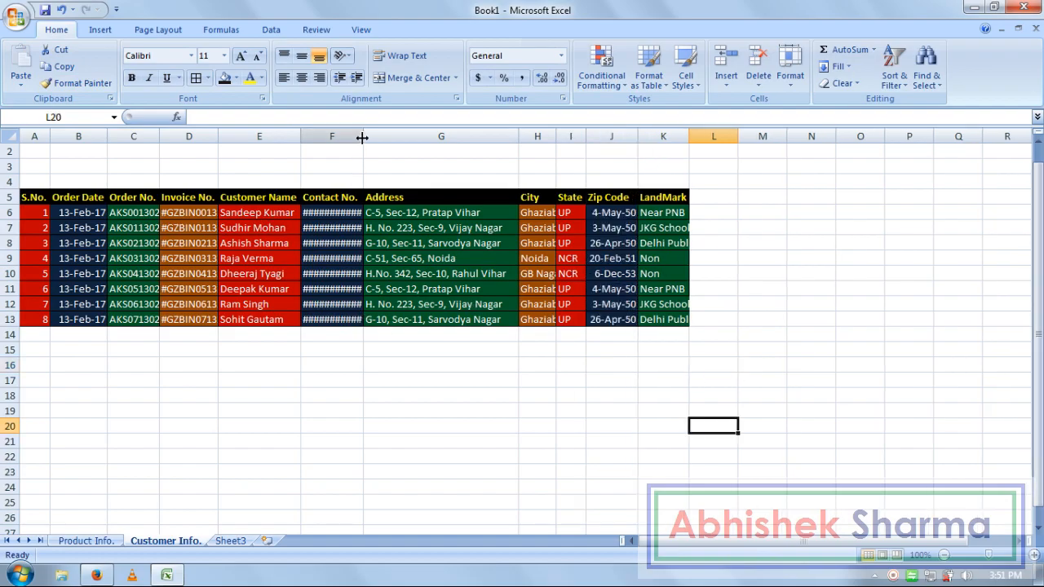
pyautogui.moveTo(363, 137); pyautogui.dragTo(361, 137)
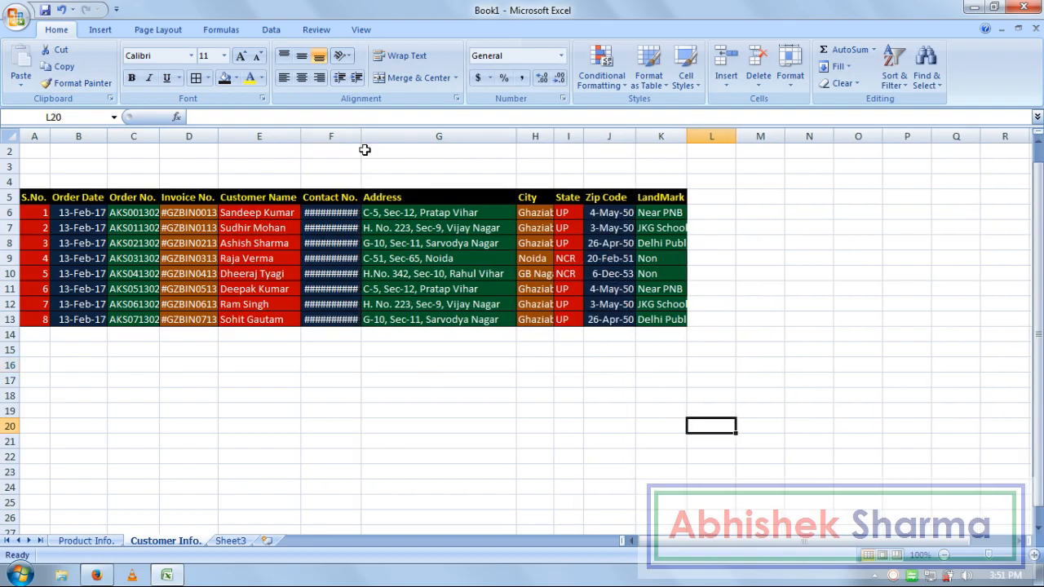
# - Set F6:F13 to General number format and widen column F so full numbers show
pyautogui.click(346, 212)
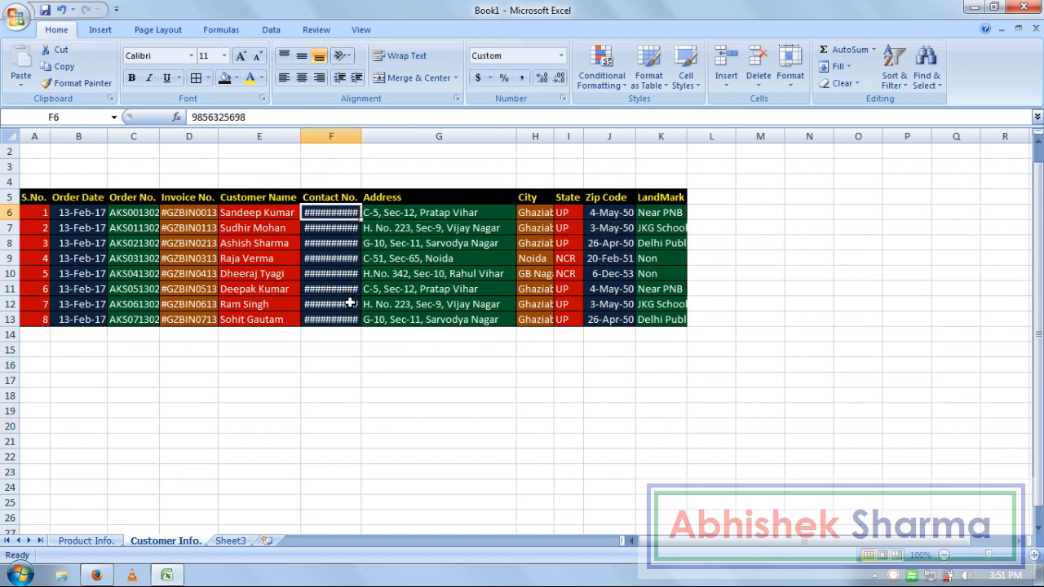
pyautogui.moveTo(345, 320); pyautogui.dragTo(337, 214)
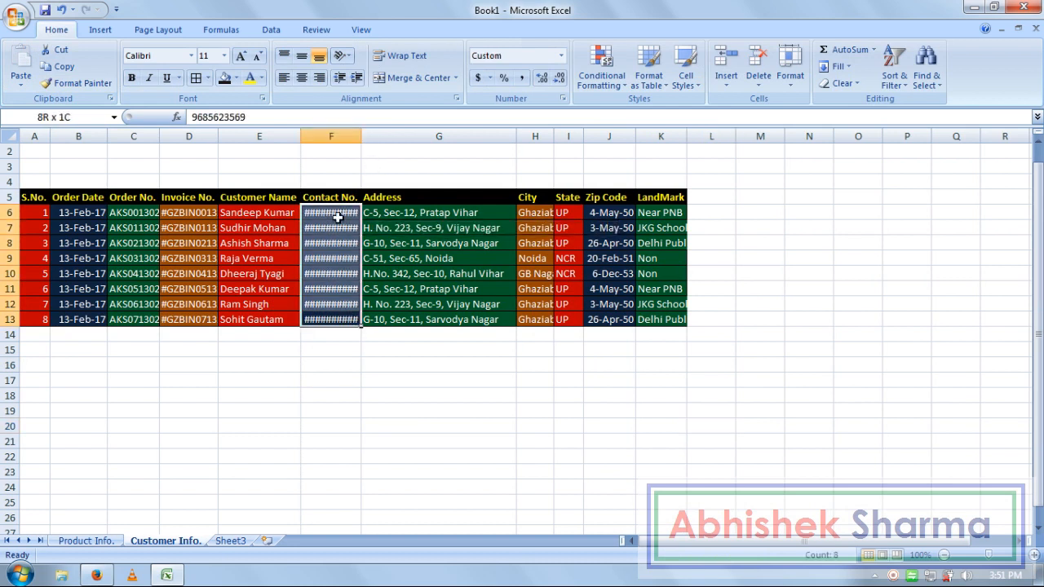
pyautogui.click(561, 56)
pyautogui.click(530, 111)
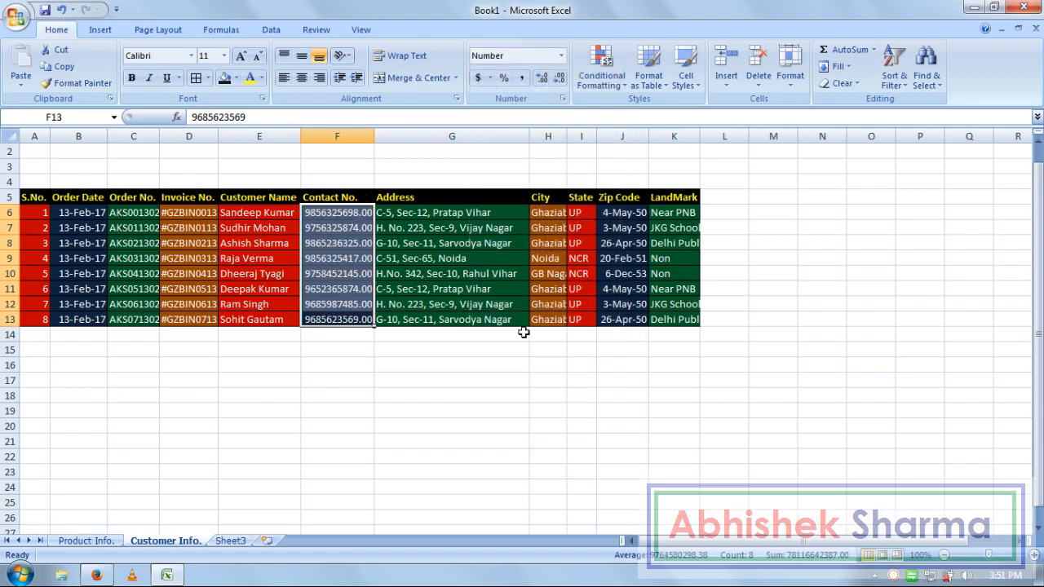
pyautogui.click(561, 56)
pyautogui.click(526, 78)
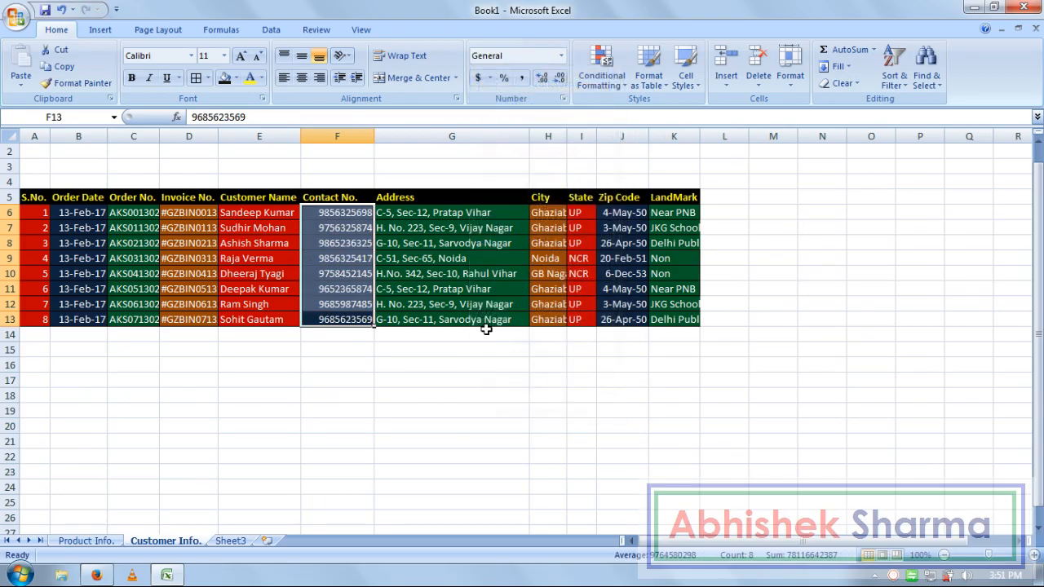
pyautogui.click(451, 365)
pyautogui.moveTo(375, 133); pyautogui.dragTo(402, 133)
pyautogui.click(473, 377)
# - Zoom the window to fit the customer table A5:K13
pyautogui.moveTo(698, 318); pyautogui.dragTo(34, 200)
pyautogui.click(360, 29)
pyautogui.click(429, 69)
pyautogui.click(597, 414)
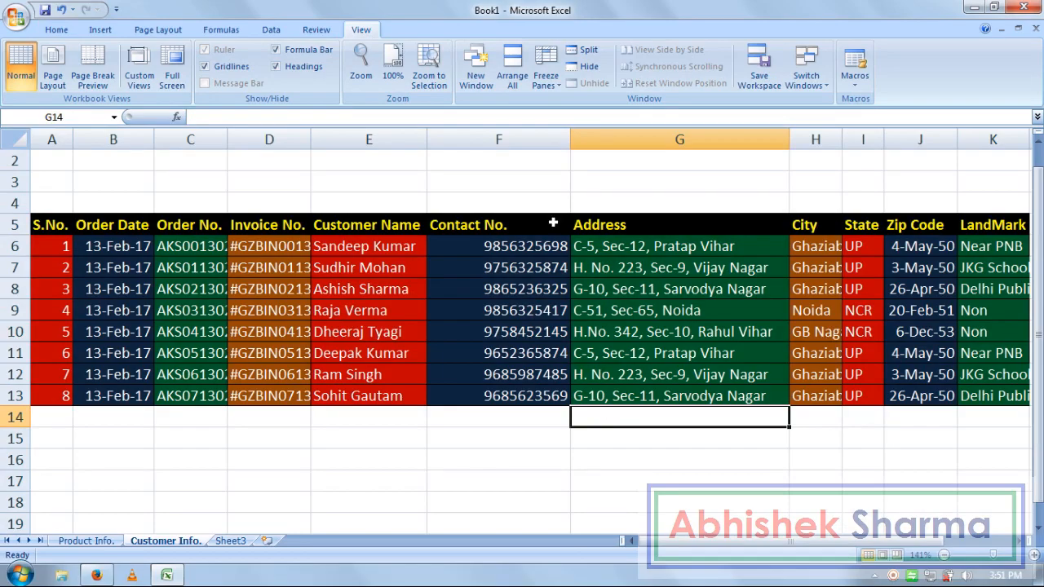
# - Auto-fit the Contact No. and LandMark columns so Delhi Public School fits, then refit the zoom to the table
pyautogui.doubleClick(570, 139)
pyautogui.moveTo(931, 401); pyautogui.dragTo(58, 230)
pyautogui.moveTo(978, 139); pyautogui.dragTo(977, 141)
pyautogui.click(1010, 414)
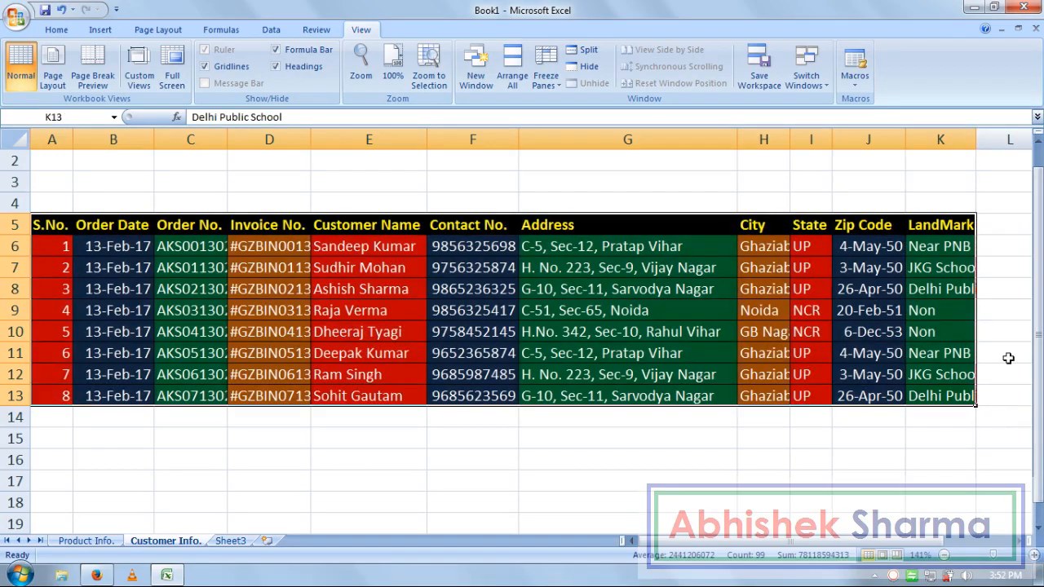
pyautogui.doubleClick(980, 139)
pyautogui.moveTo(991, 396); pyautogui.dragTo(54, 224)
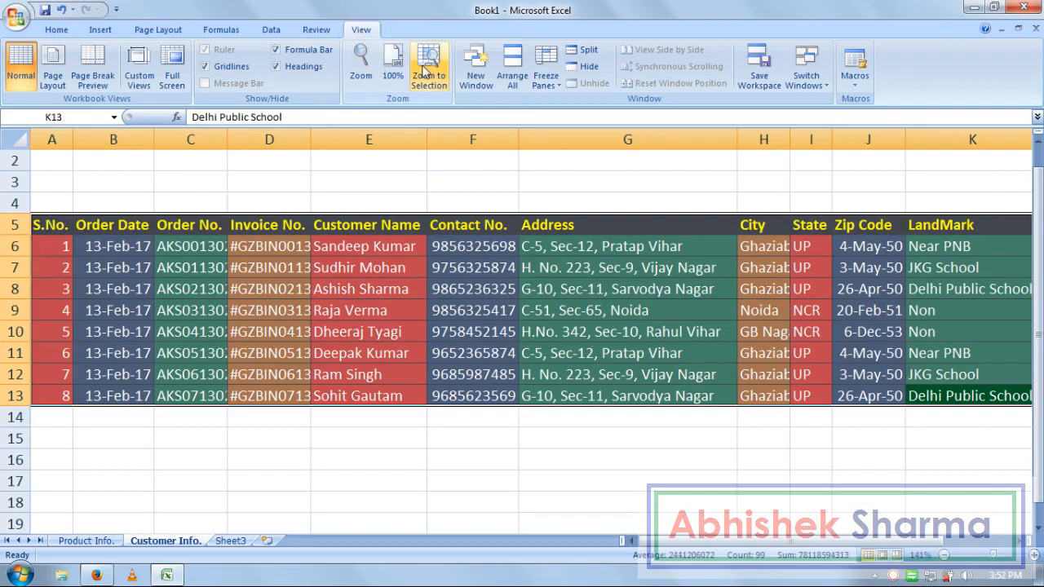
pyautogui.click(426, 75)
pyautogui.click(672, 483)
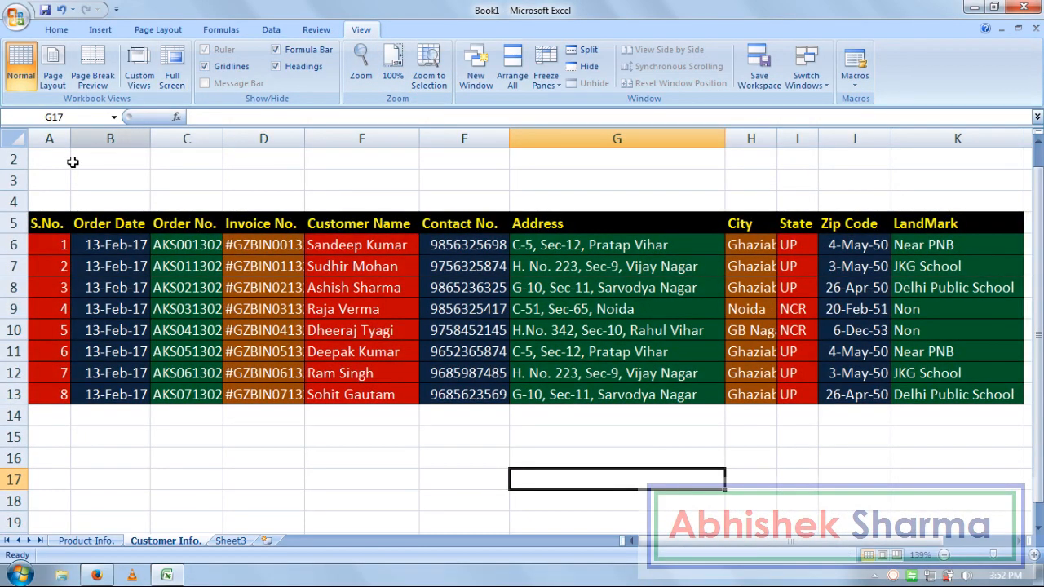
pyautogui.moveTo(56, 196); pyautogui.dragTo(769, 144)
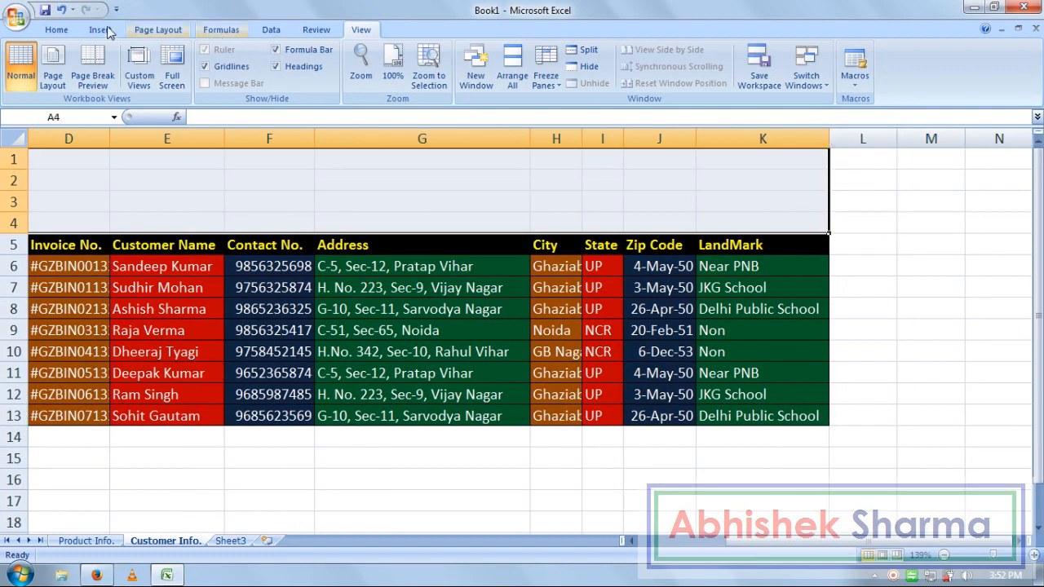
# - Merge & Center A1:K4 into one banner cell, then go to the Product Info. sheet
pyautogui.click(56, 30)
pyautogui.click(397, 79)
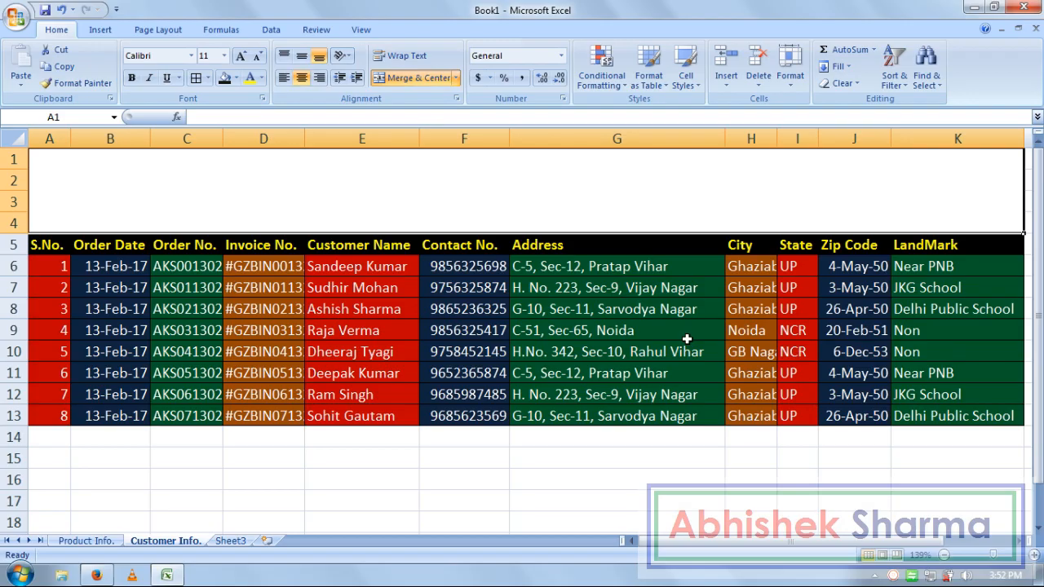
pyautogui.click(88, 540)
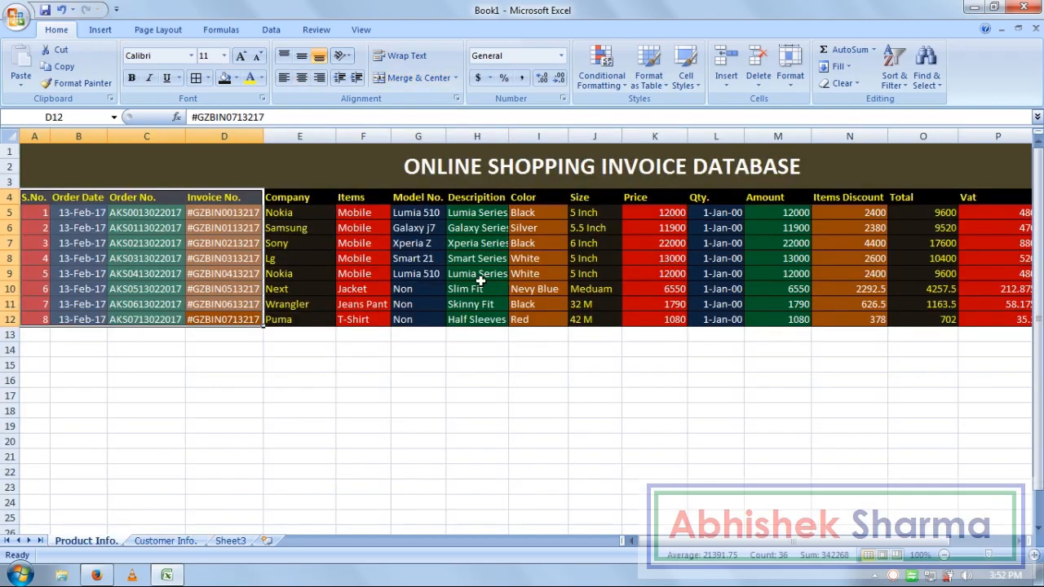
# - Copy the invoice database title banner and try pasting it into the Customer Info. sheet
pyautogui.click(659, 168)
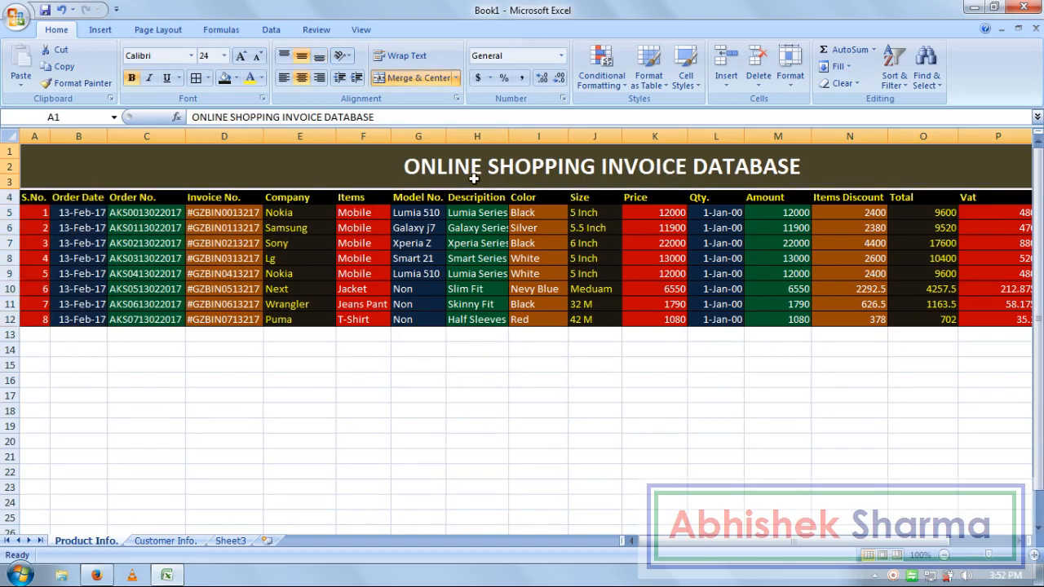
pyautogui.hotkey('ctrl', 'c')
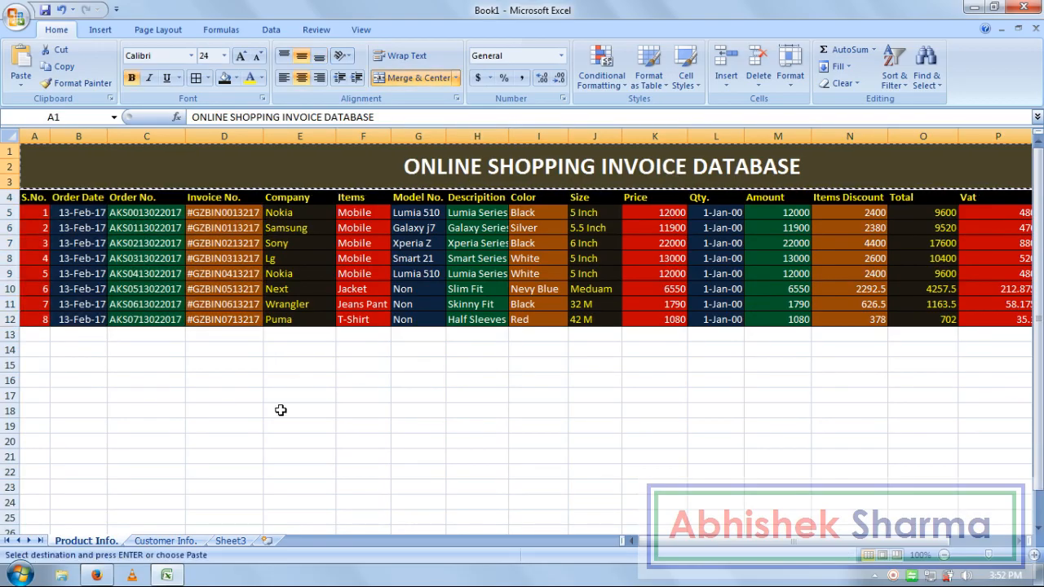
pyautogui.click(165, 540)
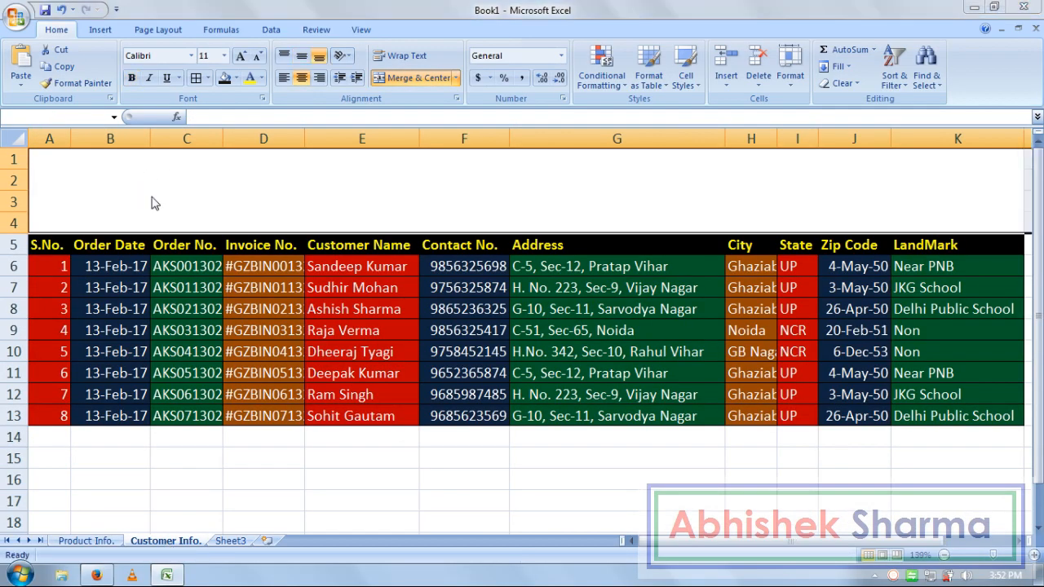
pyautogui.press('Return')
pyautogui.click(505, 344)
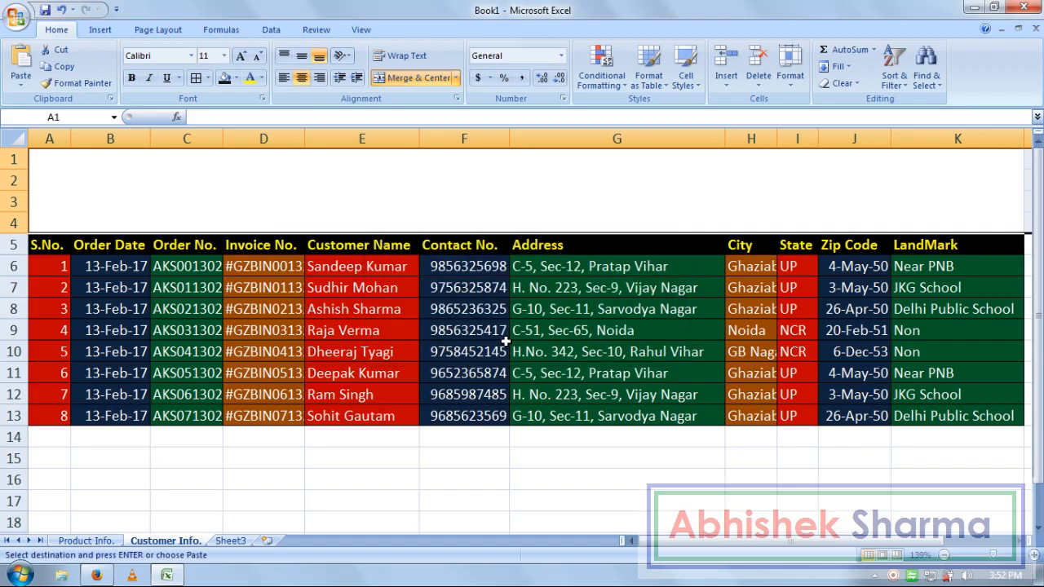
# - Recheck the Product Info. title, then paste the copied title into the Customer Info. banner
pyautogui.click(105, 541)
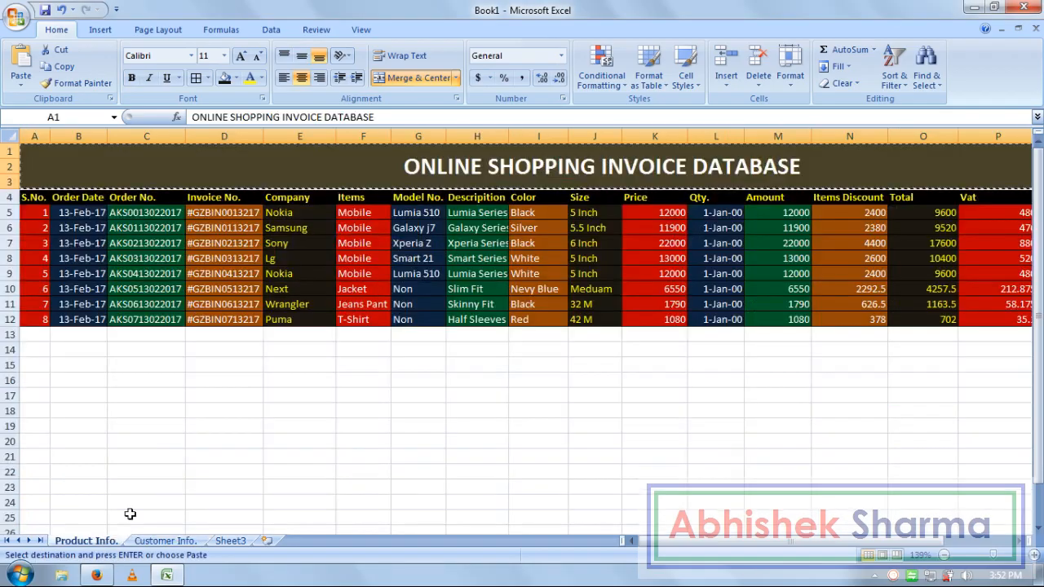
pyautogui.click(385, 118)
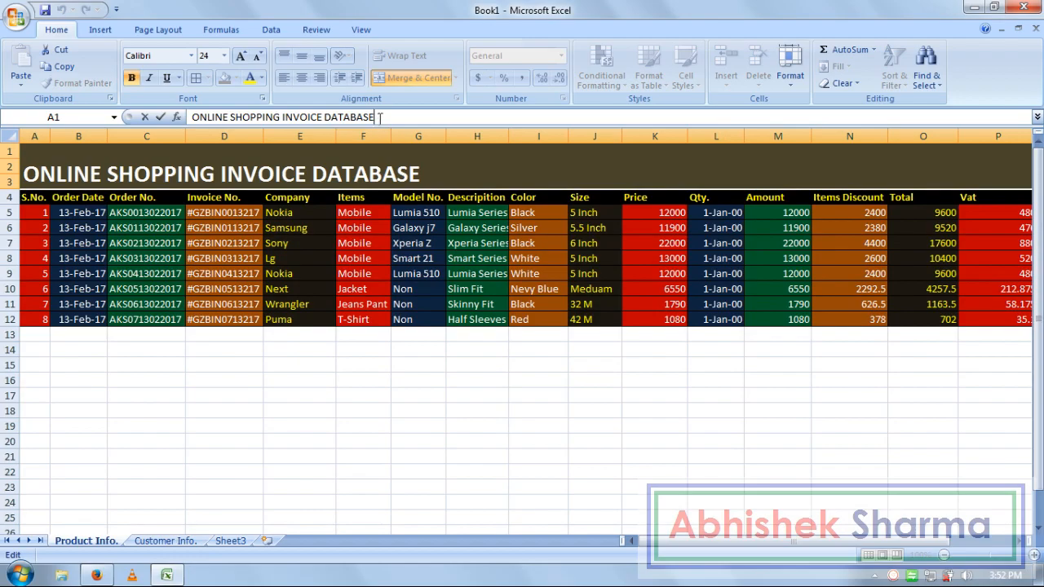
pyautogui.hotkey('shift', 'Home')
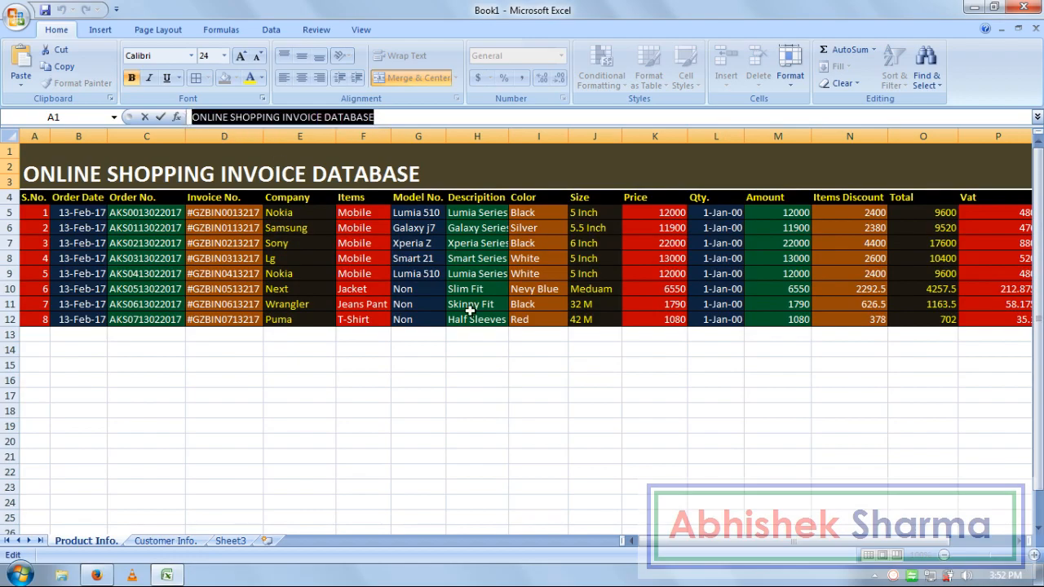
pyautogui.click(563, 424)
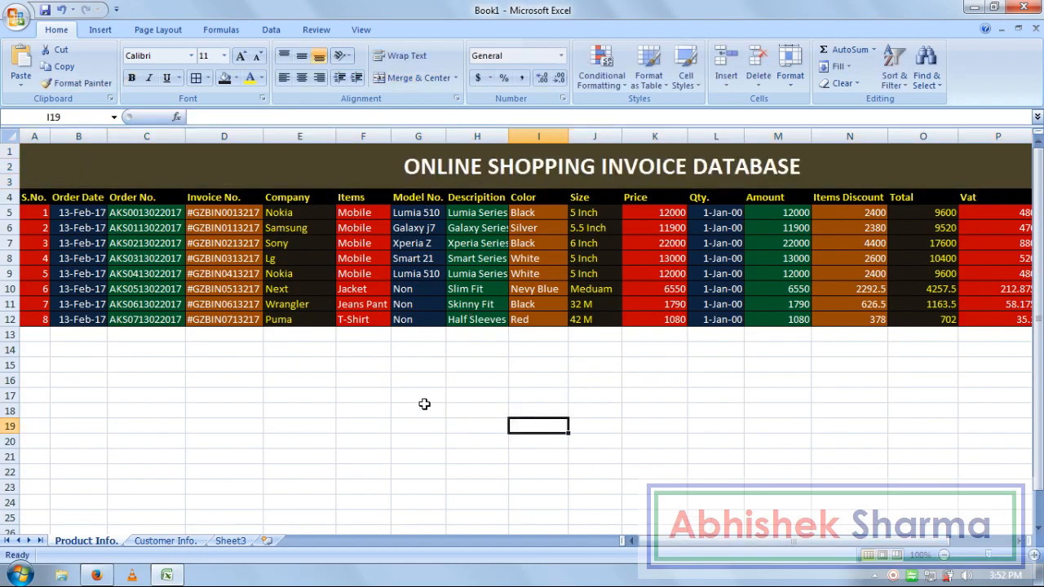
pyautogui.click(166, 540)
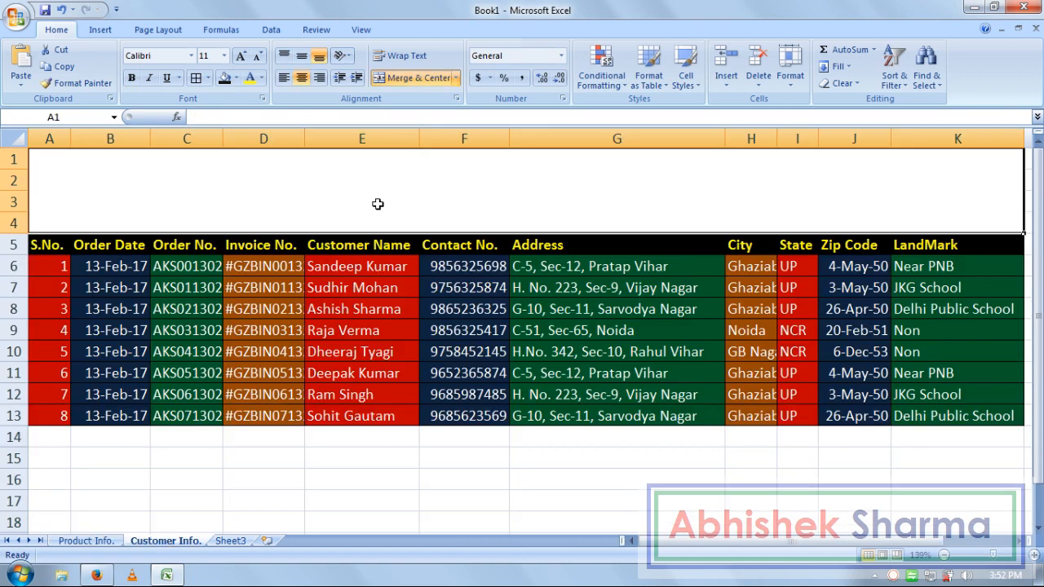
pyautogui.hotkey('ctrl', 'v')
pyautogui.click(553, 327)
# - Edit the banner title so INVOICE DATABASE becomes CUSTOMER INFO
pyautogui.click(405, 118)
pyautogui.hotkey('ctrl', 'v')
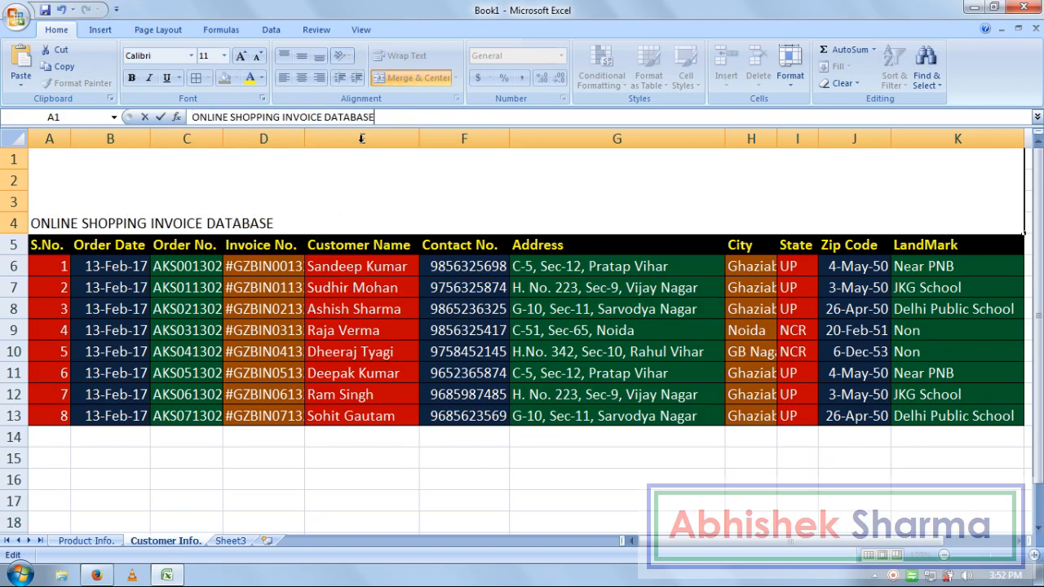
pyautogui.hotkey('ctrl', 'shift', 'Left')
pyautogui.hotkey('ctrl', 'shift', 'Left')
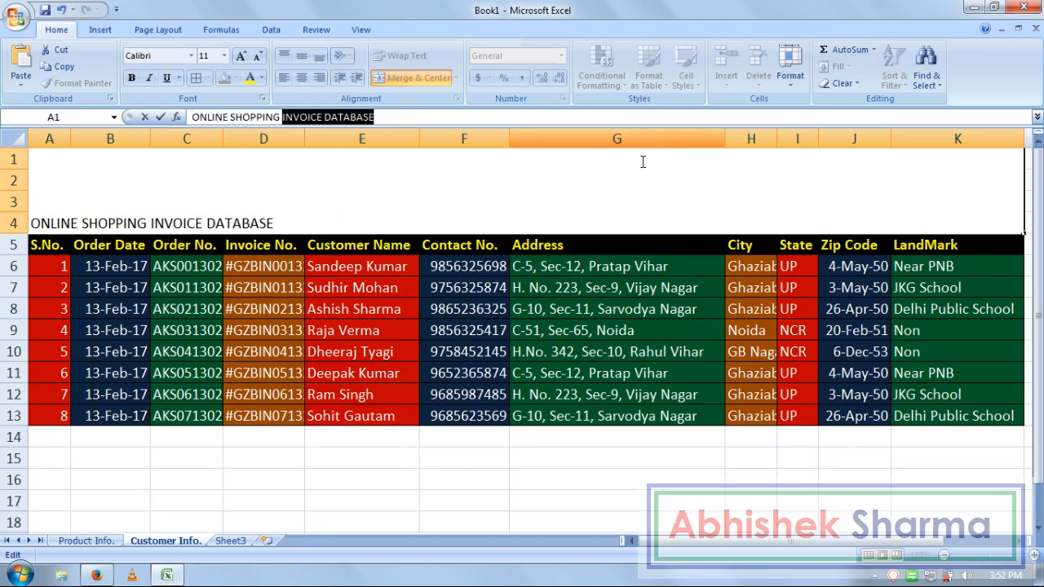
pyautogui.press('Left')
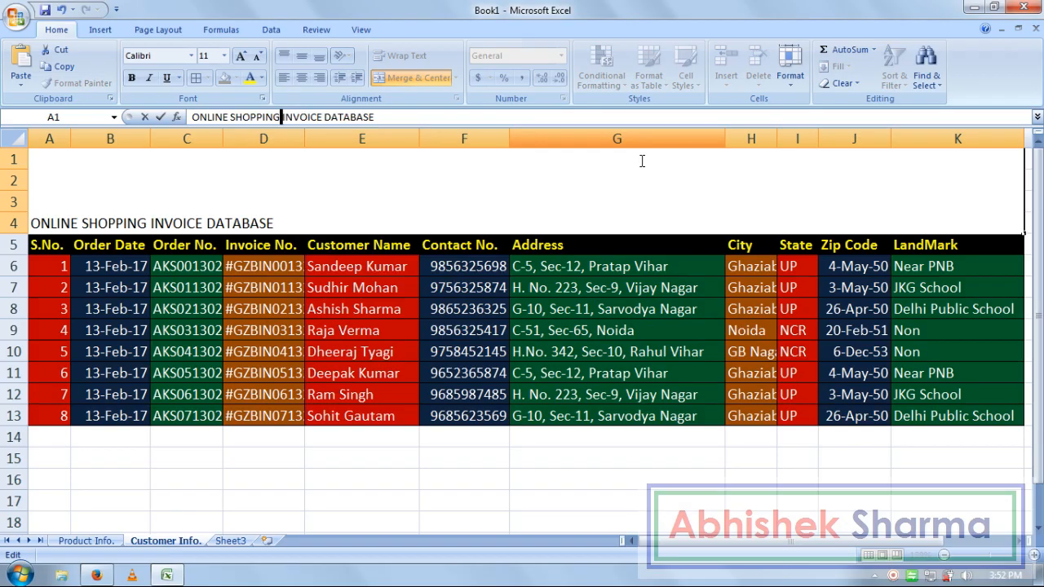
pyautogui.hotkey('ctrl', 'shift', 'Right')
pyautogui.hotkey('ctrl', 'shift', 'Right')
pyautogui.press('BackSpace')
pyautogui.write('CUS')
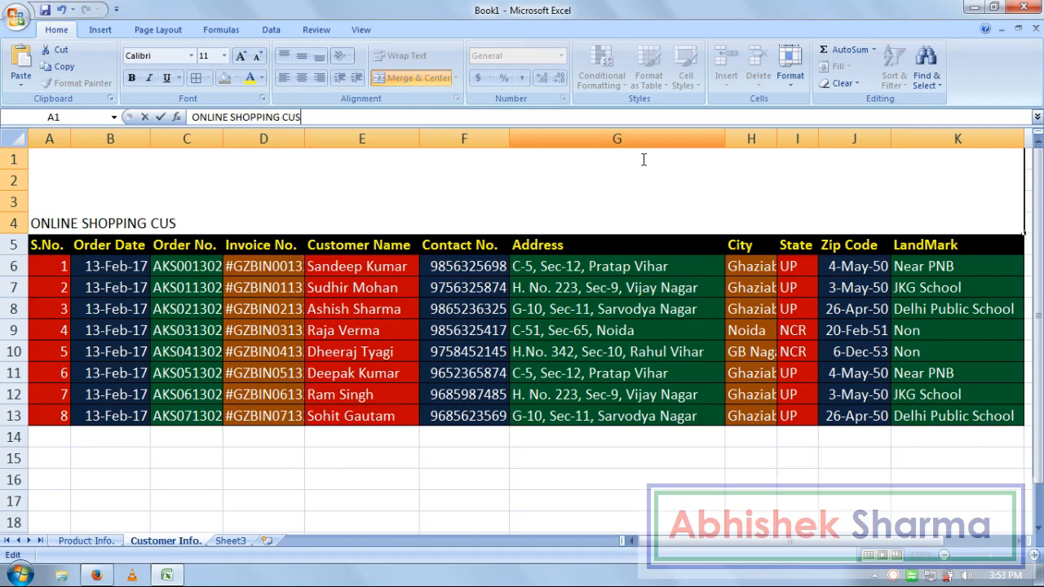
pyautogui.write('TOMER INF')
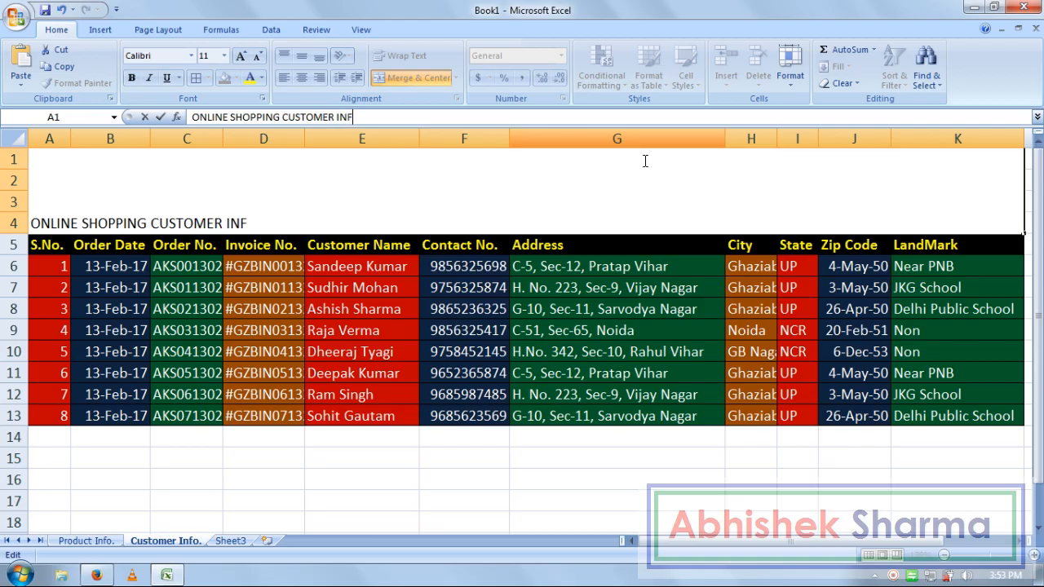
pyautogui.write('O.')
pyautogui.press('Return')
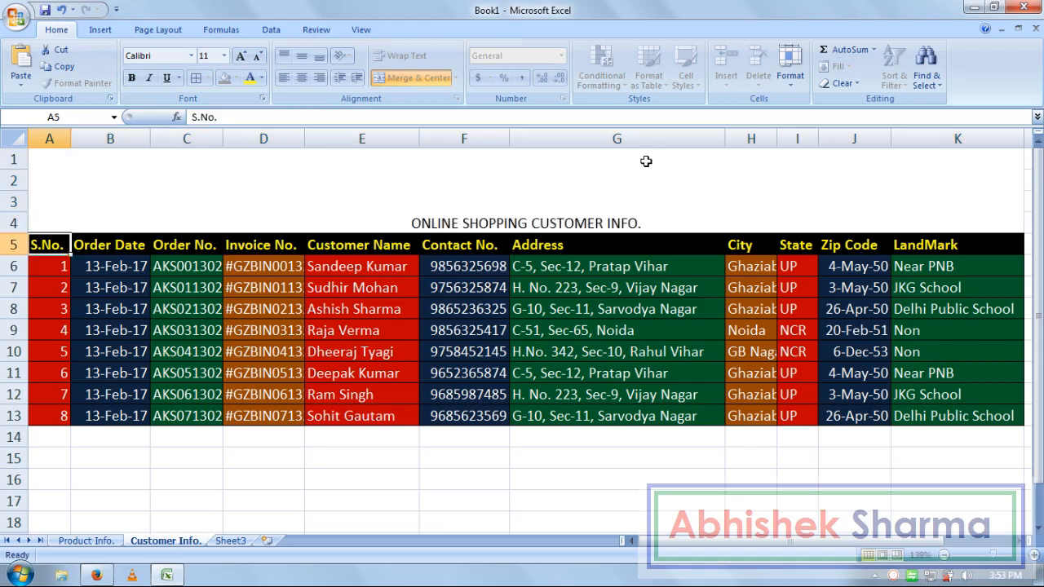
# - Middle-align the merged title banner, give it a grey fill, and make the text yellow, bold, size 22
pyautogui.click(624, 180)
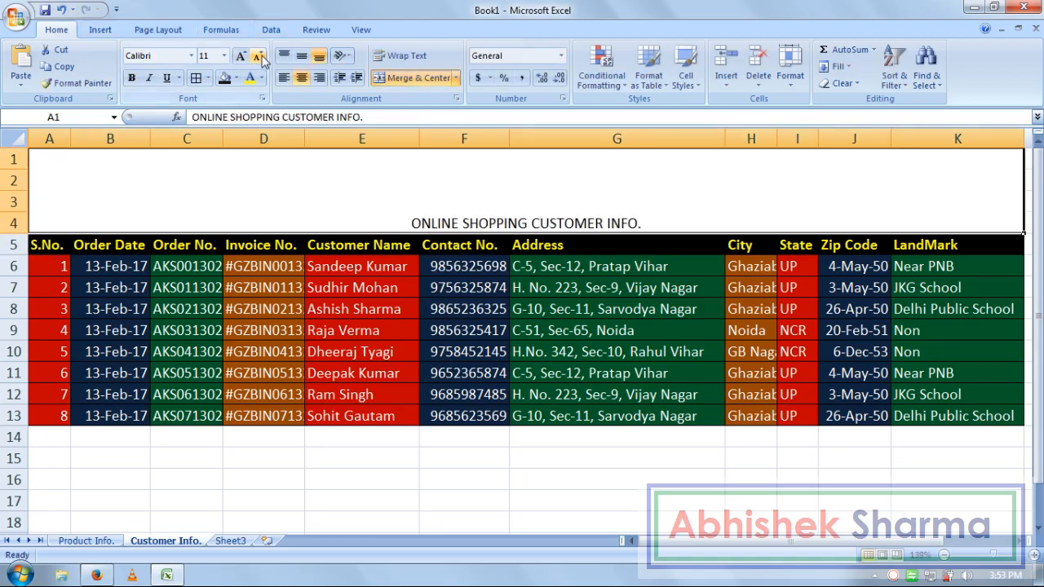
pyautogui.click(298, 61)
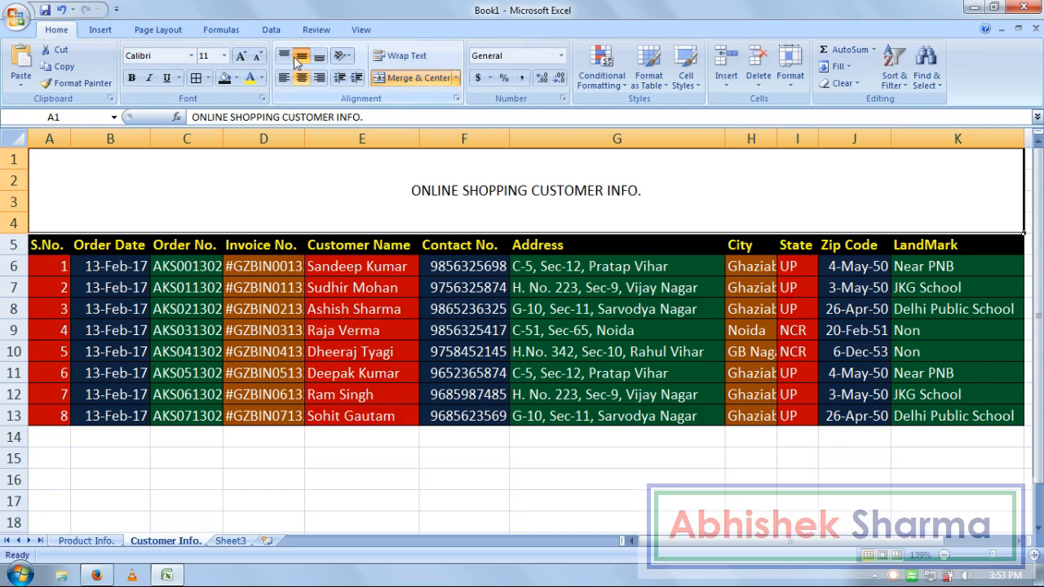
pyautogui.click(236, 77)
pyautogui.click(237, 128)
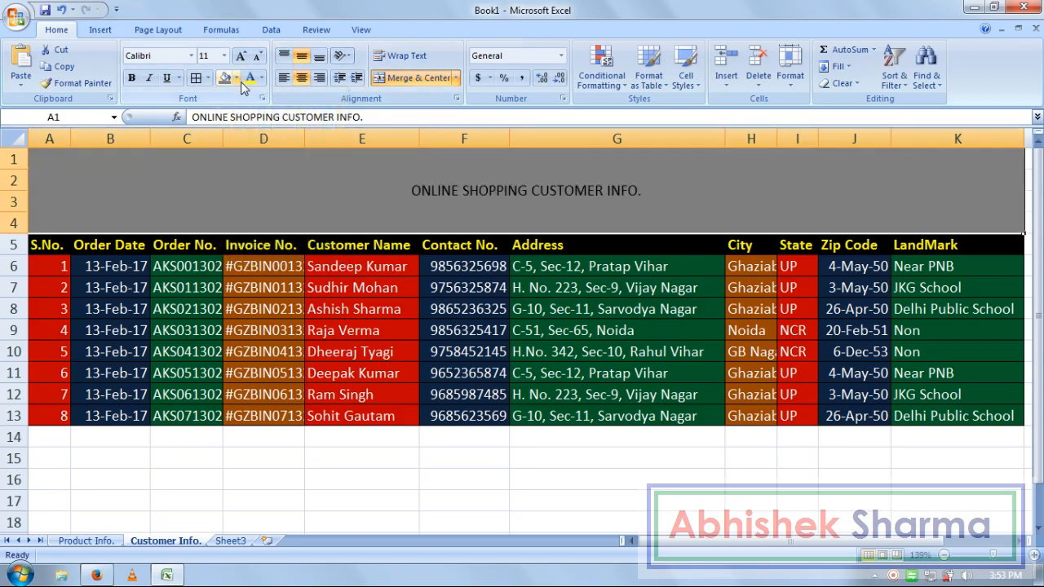
pyautogui.click(251, 78)
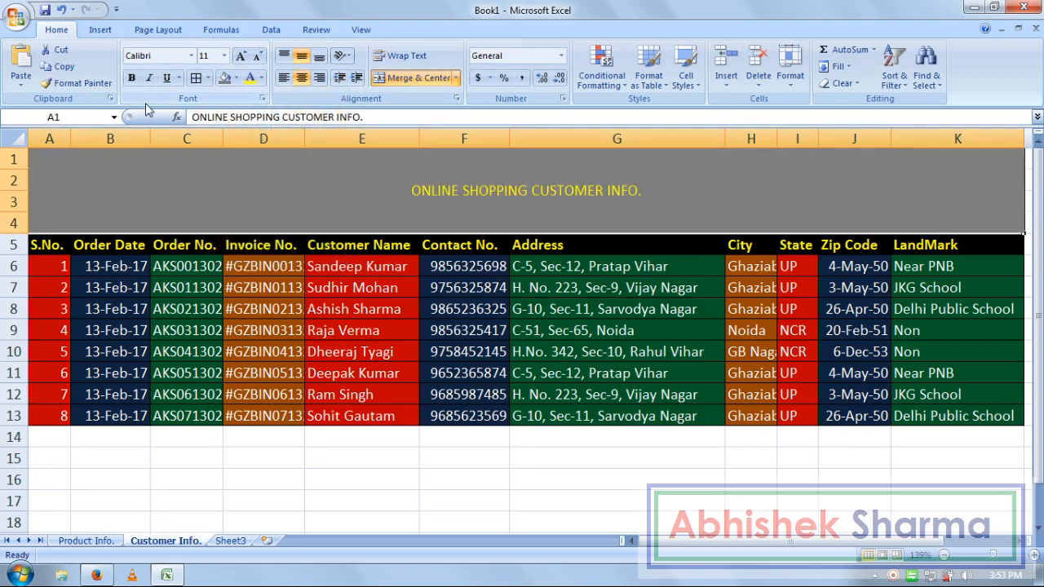
pyautogui.click(132, 79)
pyautogui.click(241, 57)
pyautogui.click(240, 57)
pyautogui.click(240, 57)
pyautogui.click(241, 57)
pyautogui.click(241, 57)
pyautogui.click(240, 57)
# - Change the banner to a dark fill with white title text
pyautogui.click(236, 78)
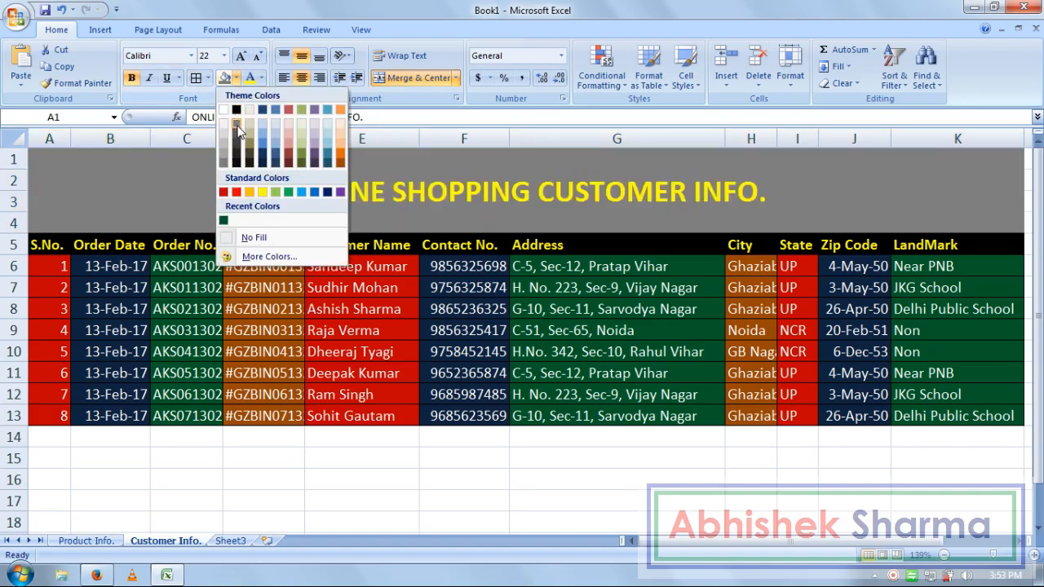
pyautogui.click(241, 157)
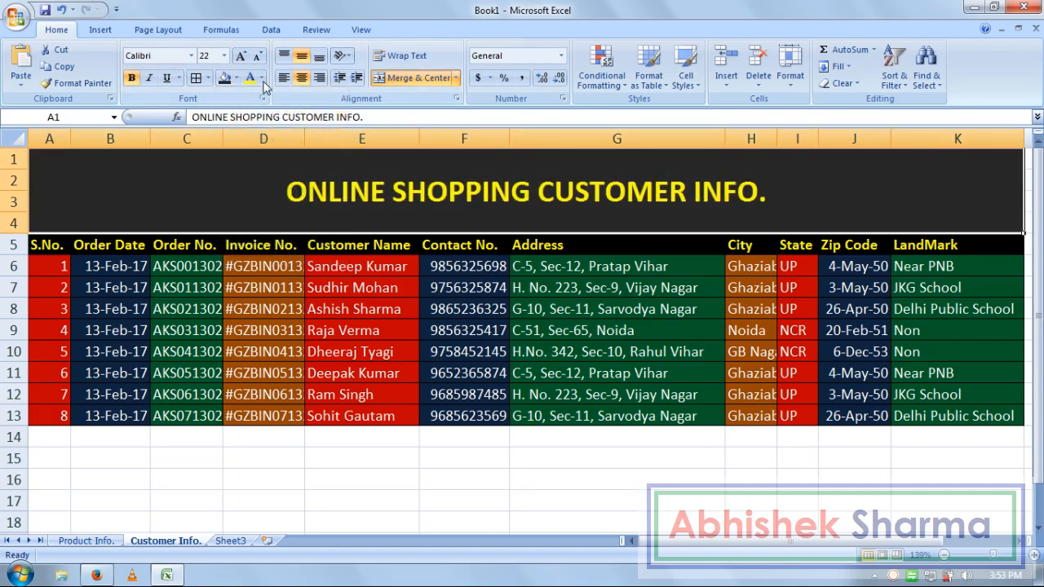
pyautogui.click(262, 78)
pyautogui.click(249, 128)
pyautogui.click(563, 422)
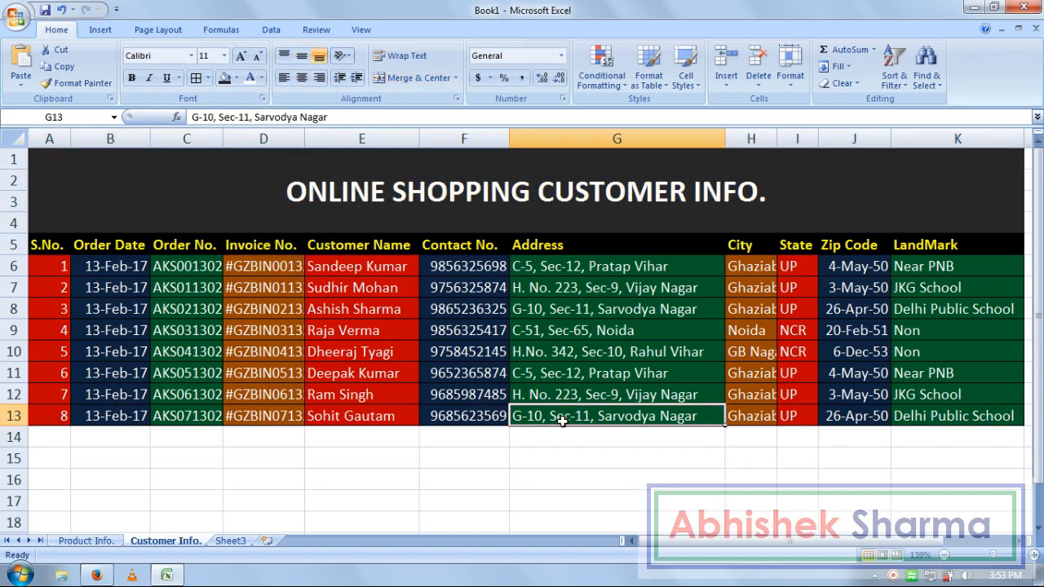
# - Compare with the Product Info. sheet, then return to Customer Info
pyautogui.click(760, 497)
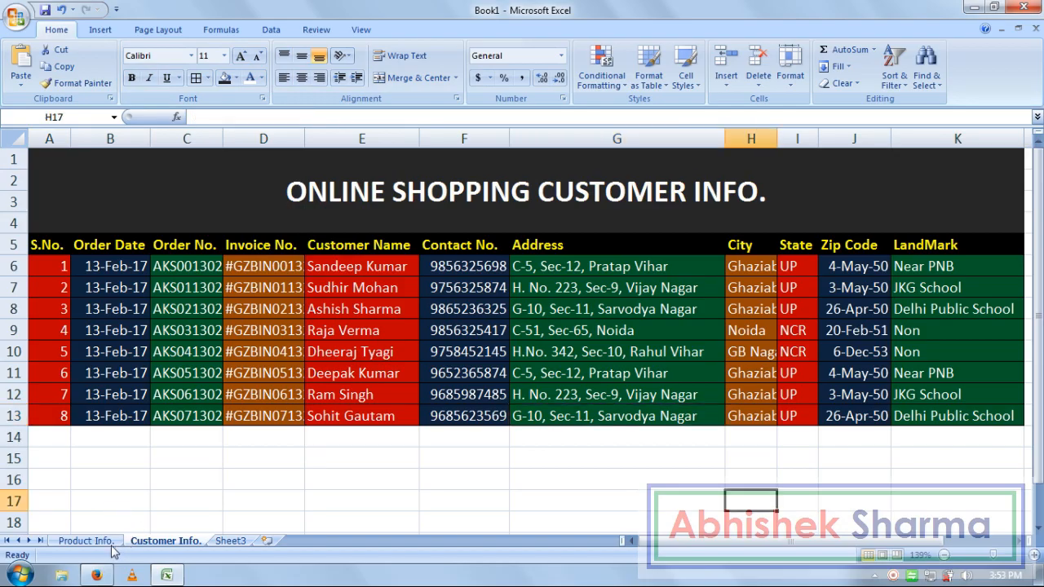
pyautogui.click(86, 541)
pyautogui.click(527, 362)
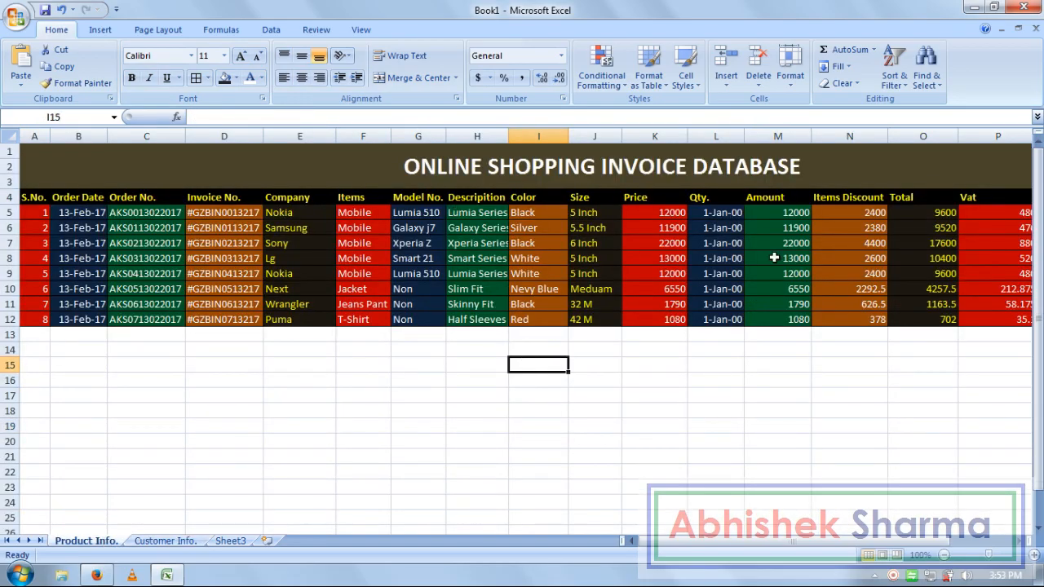
pyautogui.click(165, 541)
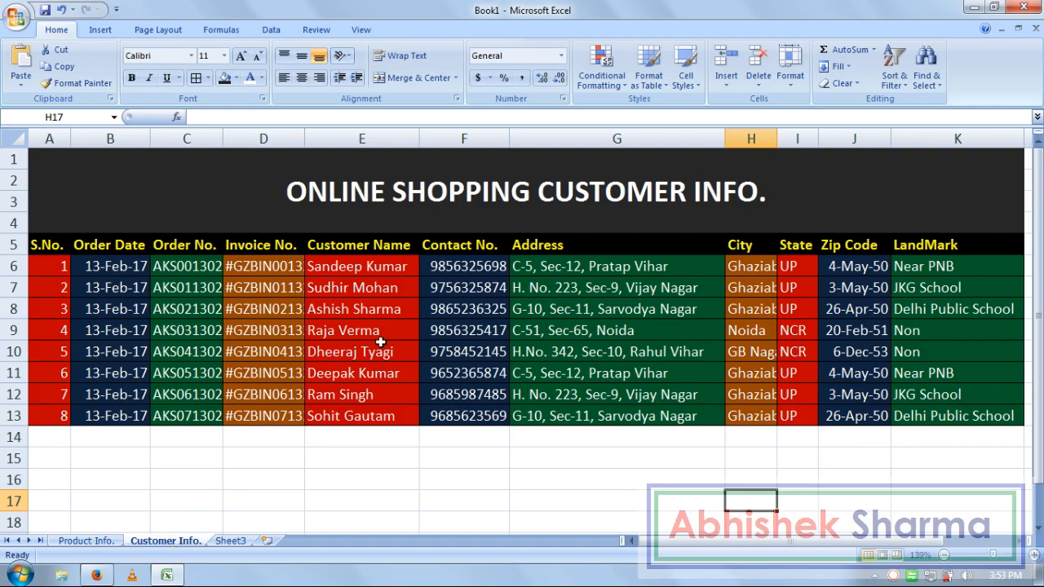
pyautogui.click(424, 393)
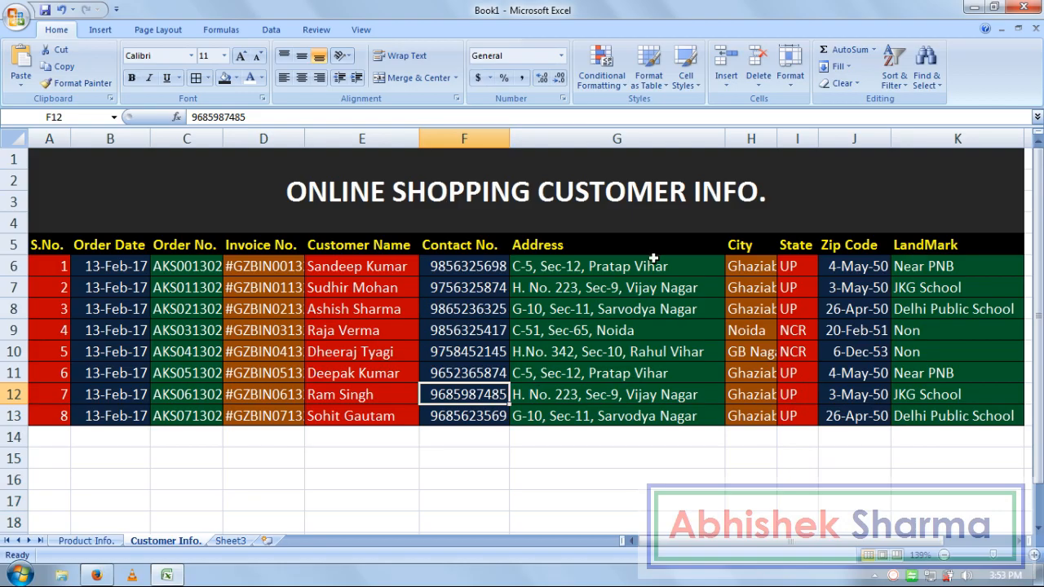
# - Format the zip codes in J6:J13 as General so they show as plain numbers
pyautogui.moveTo(866, 266); pyautogui.dragTo(853, 382)
pyautogui.click(855, 415)
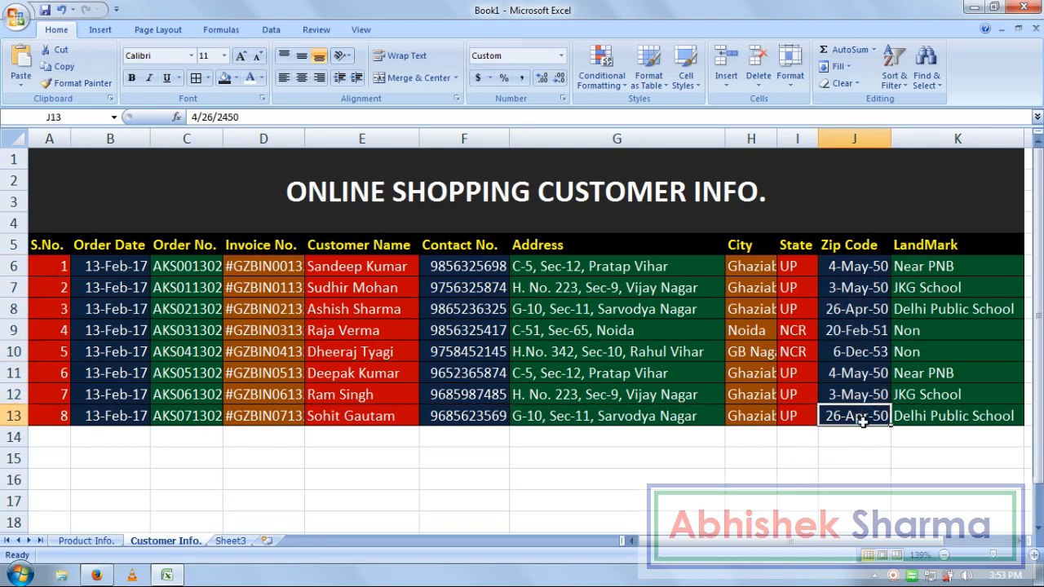
pyautogui.moveTo(848, 267); pyautogui.dragTo(855, 418)
pyautogui.click(561, 56)
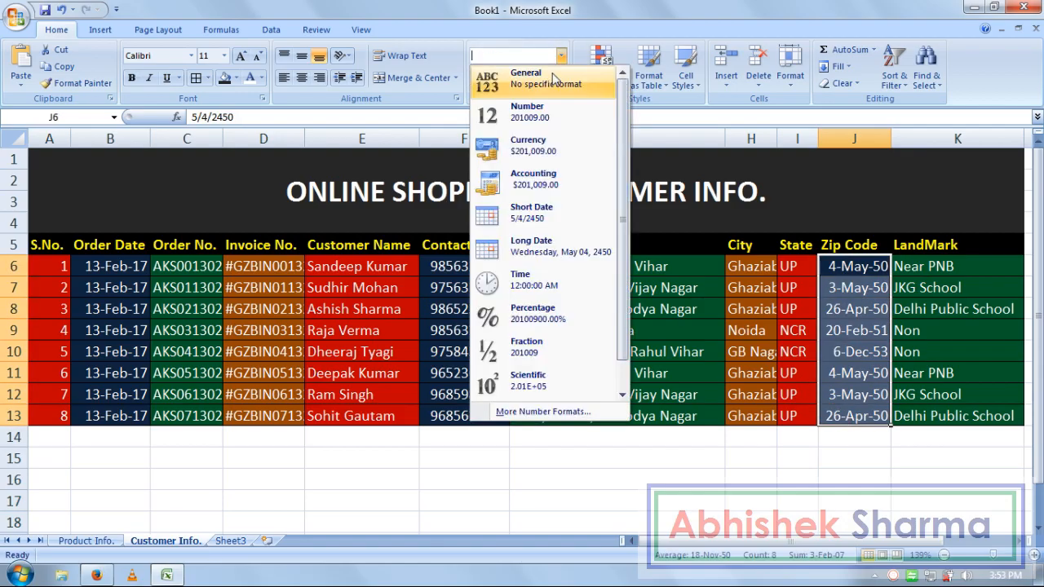
pyautogui.click(551, 85)
pyautogui.click(899, 497)
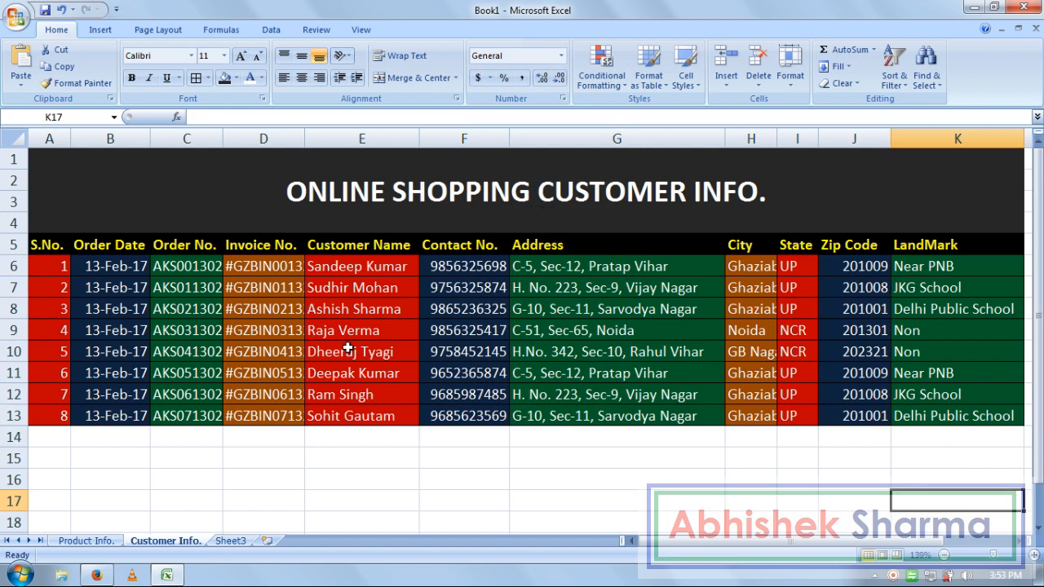
# - Switch from Excel over to the web browser
pyautogui.click(292, 443)
pyautogui.click(774, 475)
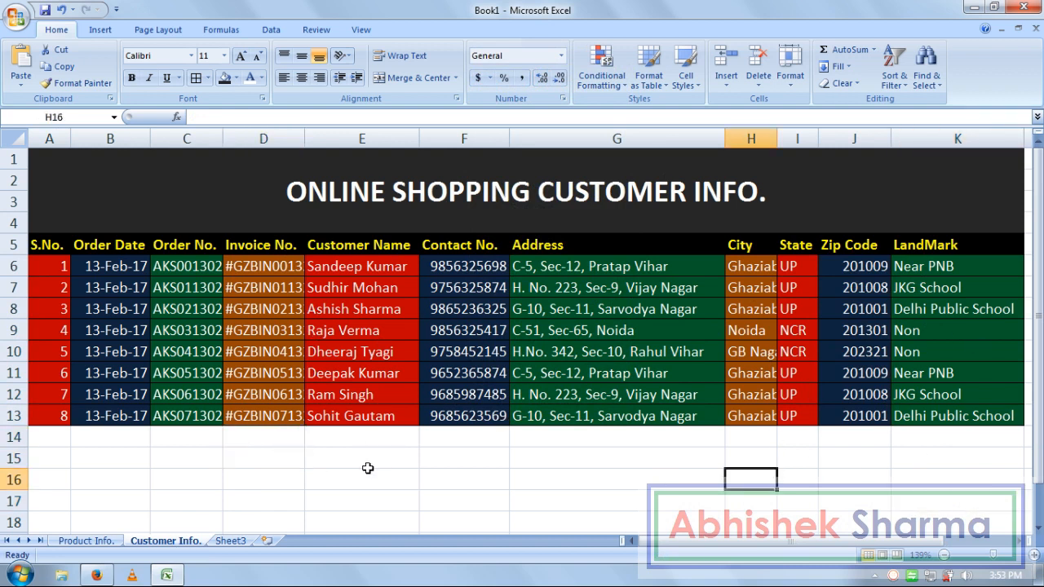
pyautogui.hotkey('alt', 'Tab')
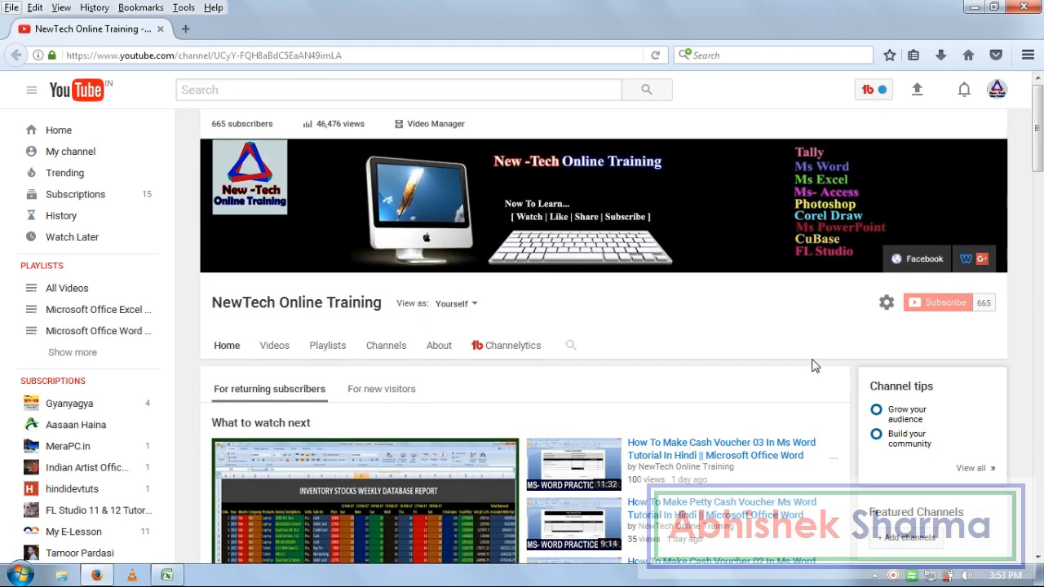
# - Bring up the taskbar's context menu over the YouTube channel page
pyautogui.rightClick(893, 576)
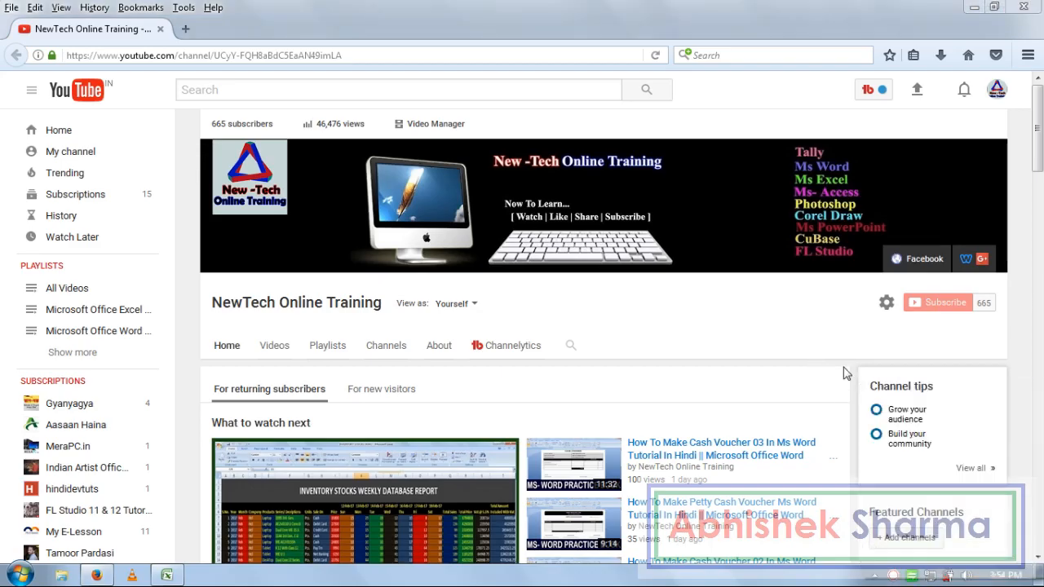